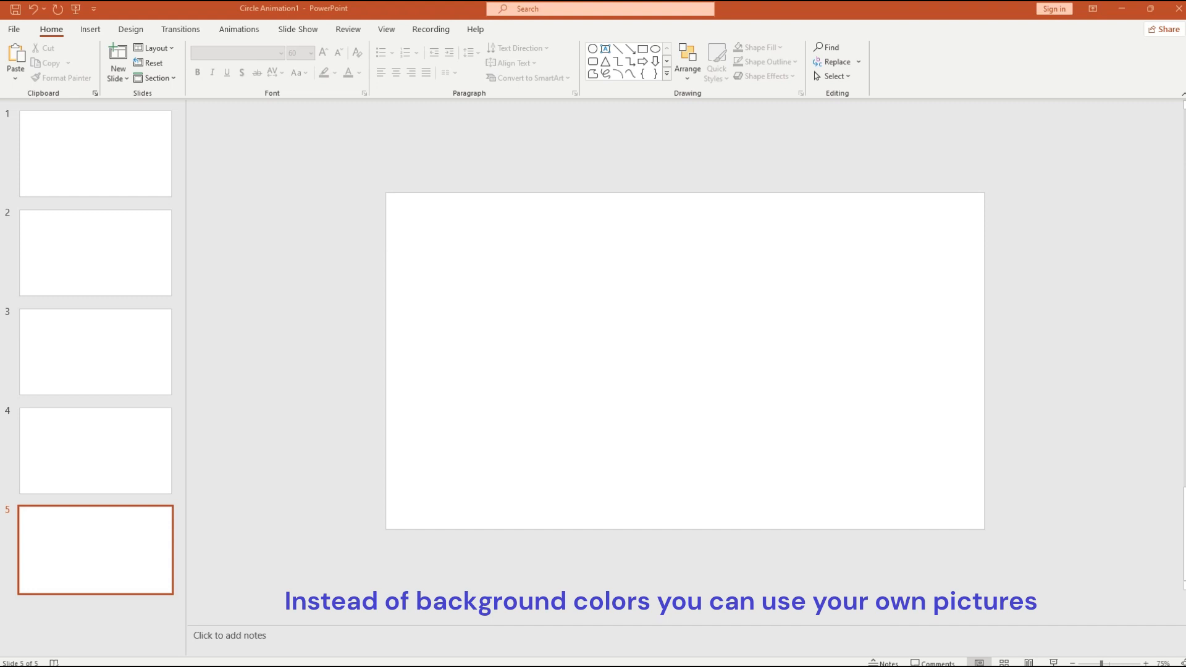
- Paste the swatch strip onto slides 5, 4 and 3, moving it off slide 5's left edge
key("ctrl+v")
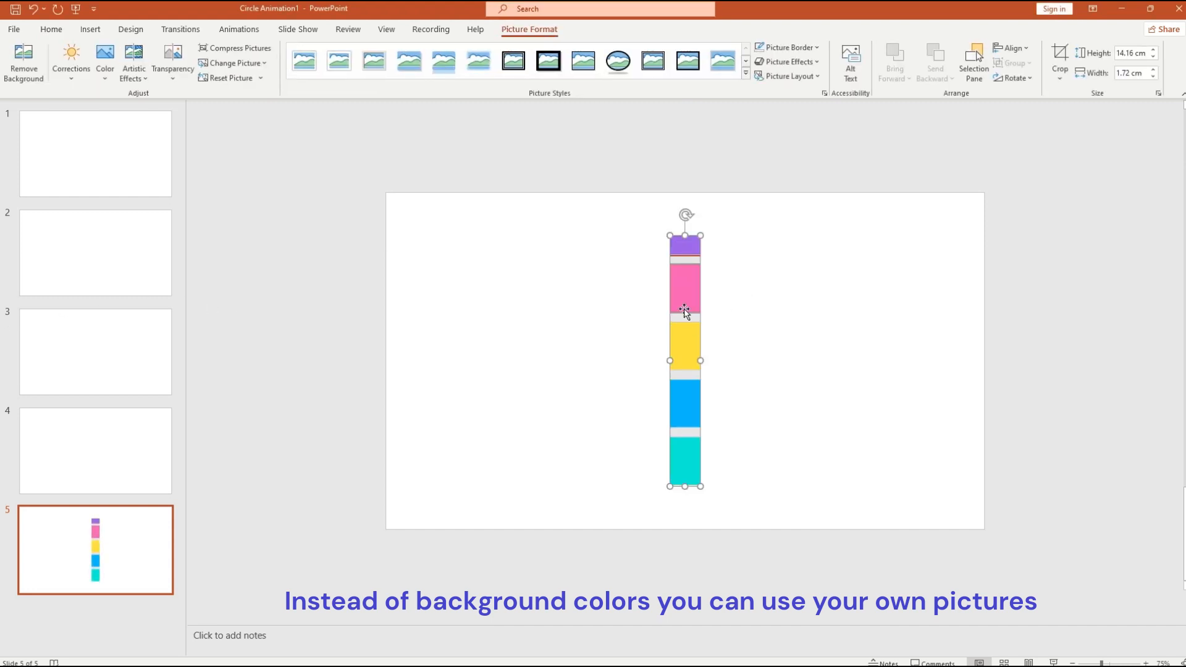
left_click_drag(685, 311, 317, 393)
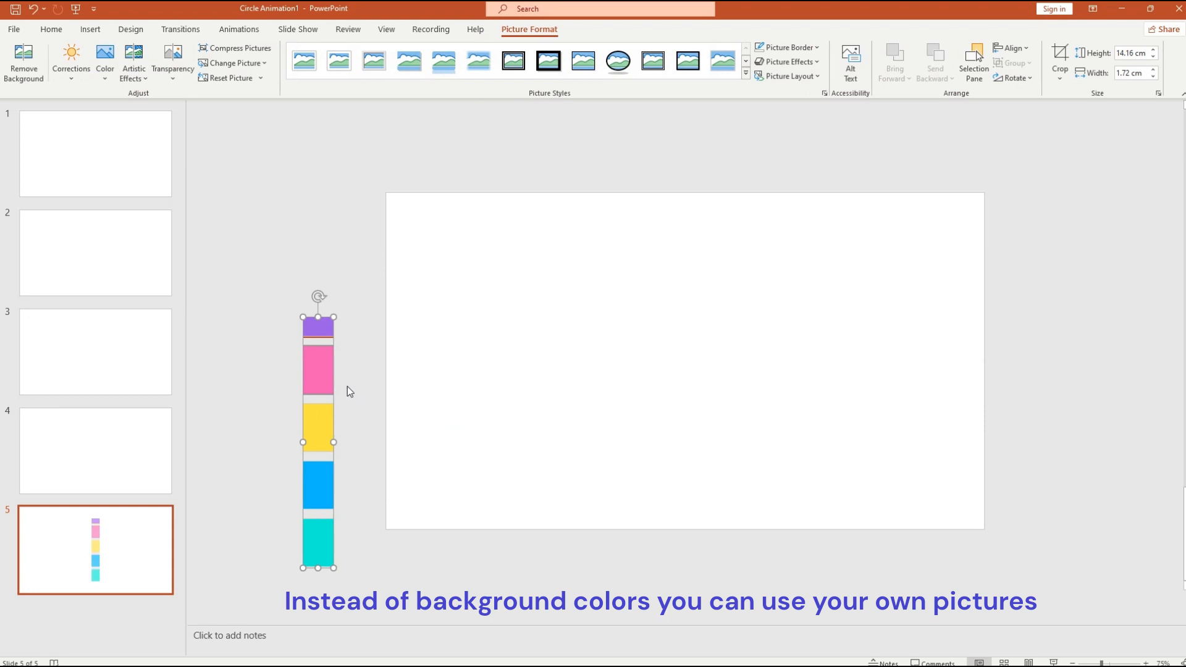
left_click(125, 457)
key("ctrl+v")
left_click(158, 319)
key("ctrl+v")
left_click(155, 259)
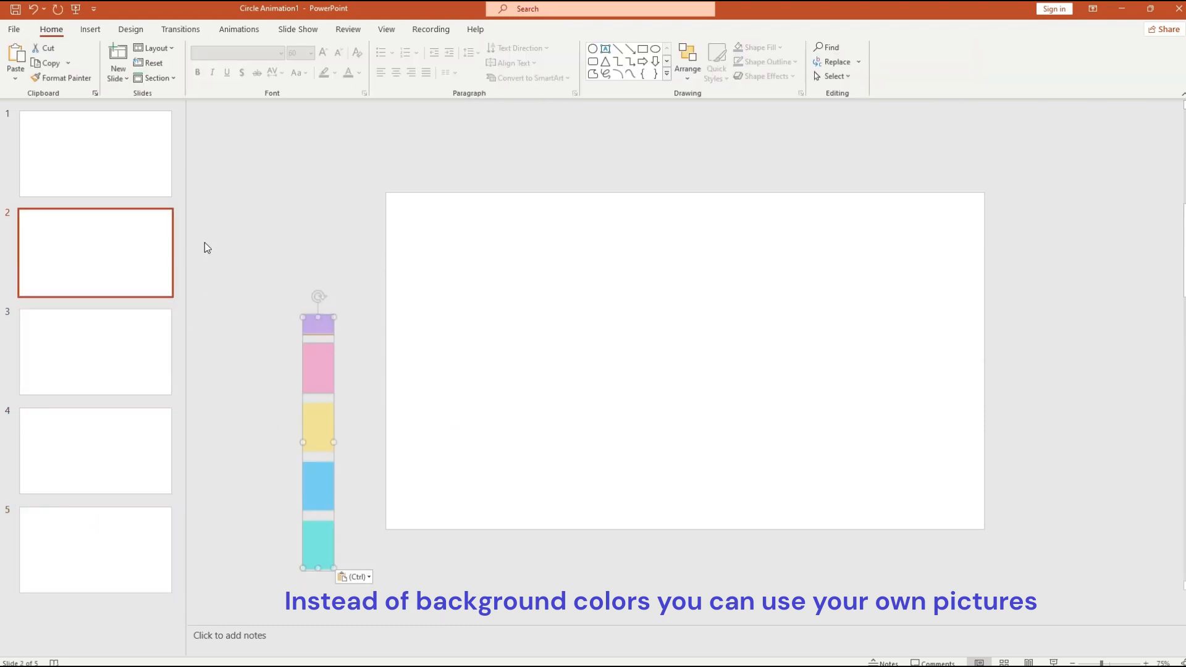
- Paste the swatch strip onto slide 1 and place it beside the slide's left edge
left_click(140, 171)
key("ctrl+v")
left_click_drag(338, 375, 281, 262)
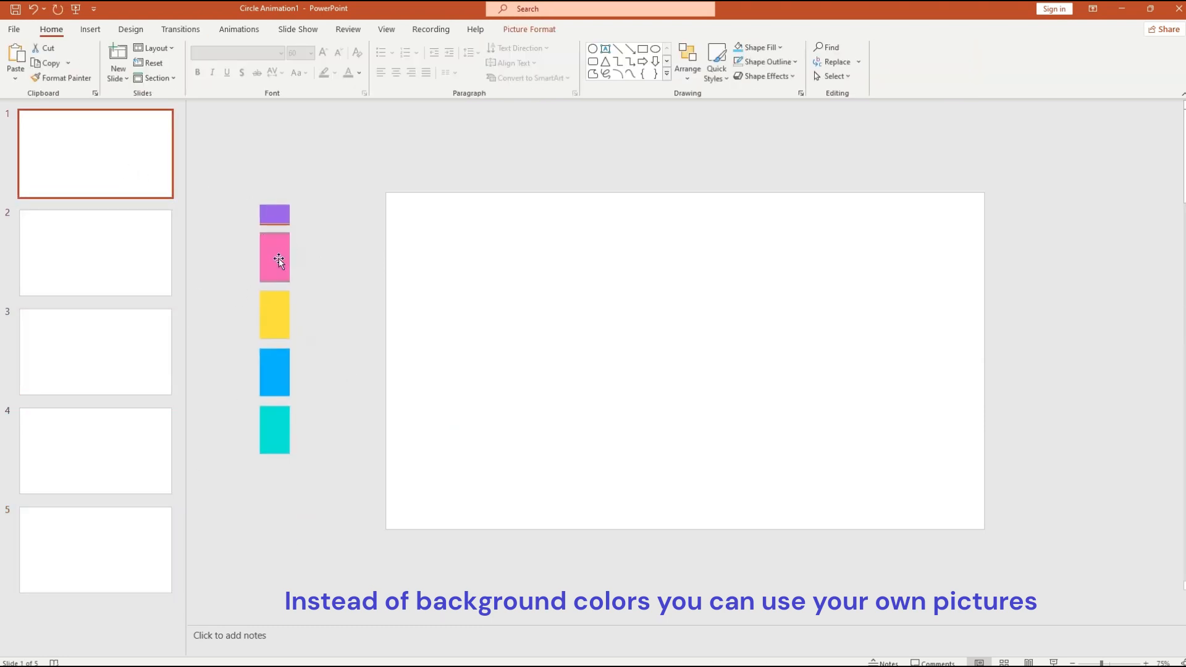
left_click(517, 326)
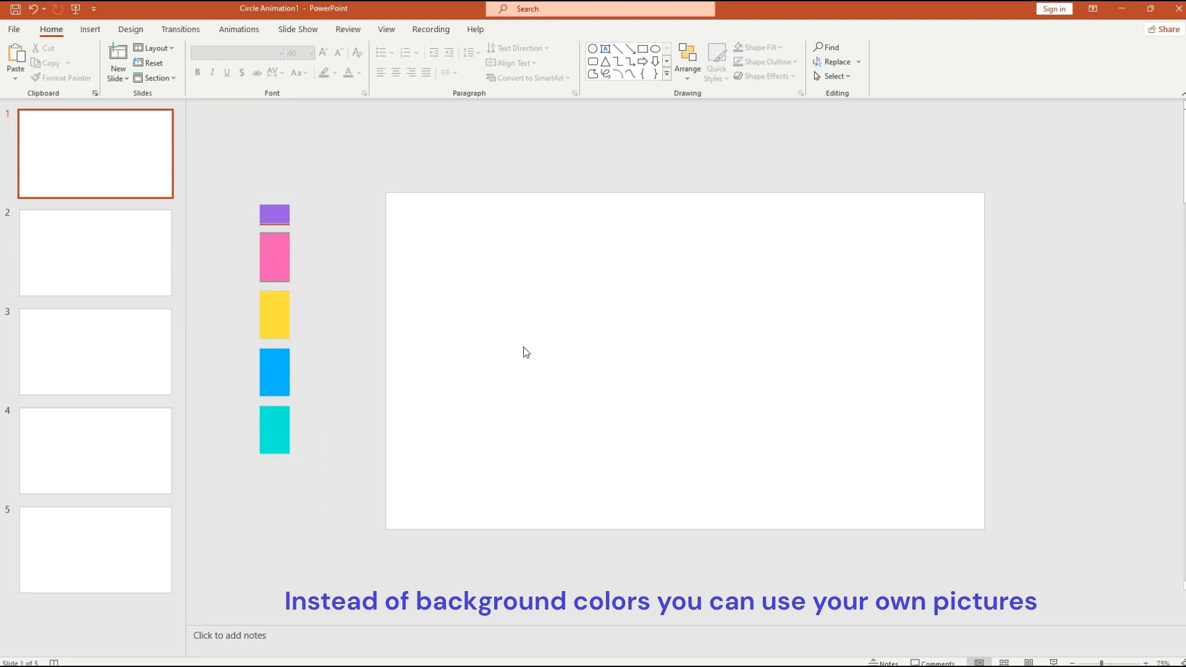
right_click(475, 324)
- Fill slide 1's background with the sampled purple swatch and remove its swatch strip
left_click(564, 449)
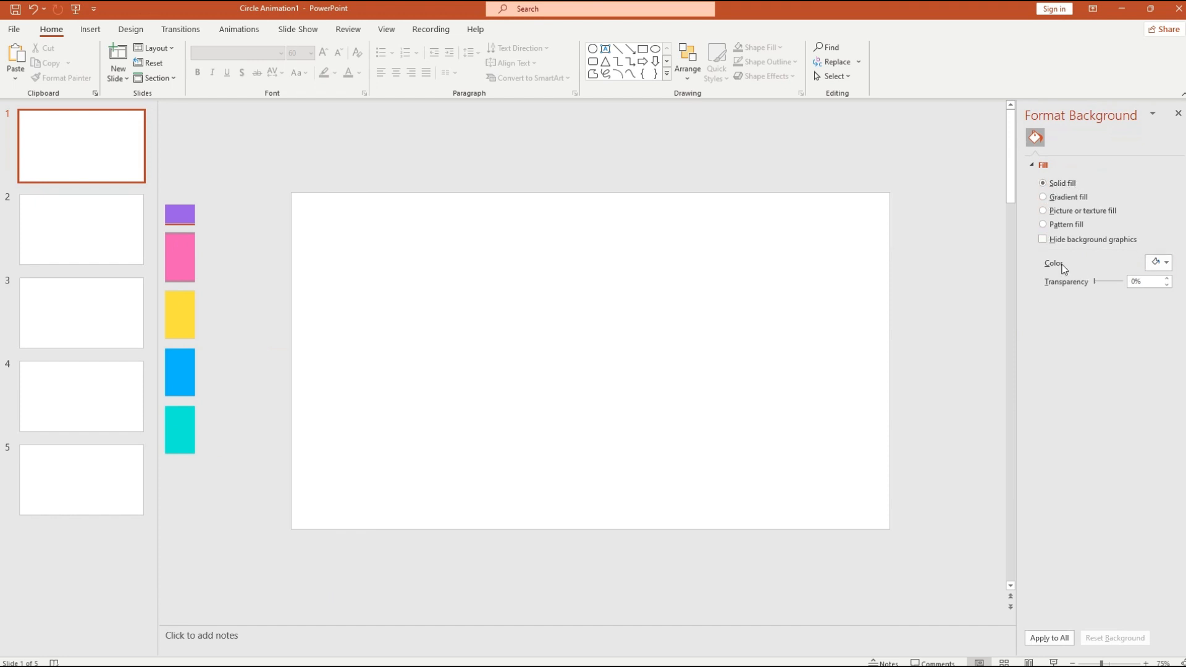
left_click(1166, 265)
left_click(1100, 427)
left_click(182, 214)
left_click(184, 252)
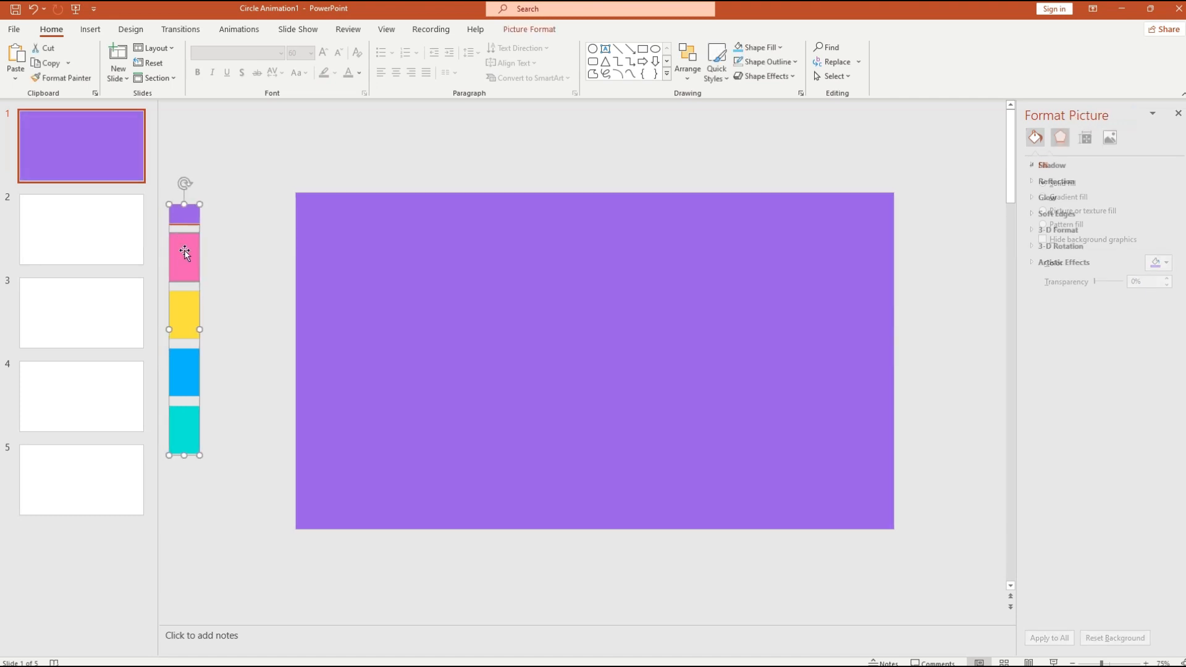
key("ctrl+x")
- Fill slide 2's background with the sampled pink swatch and remove its swatch strip
left_click(119, 245)
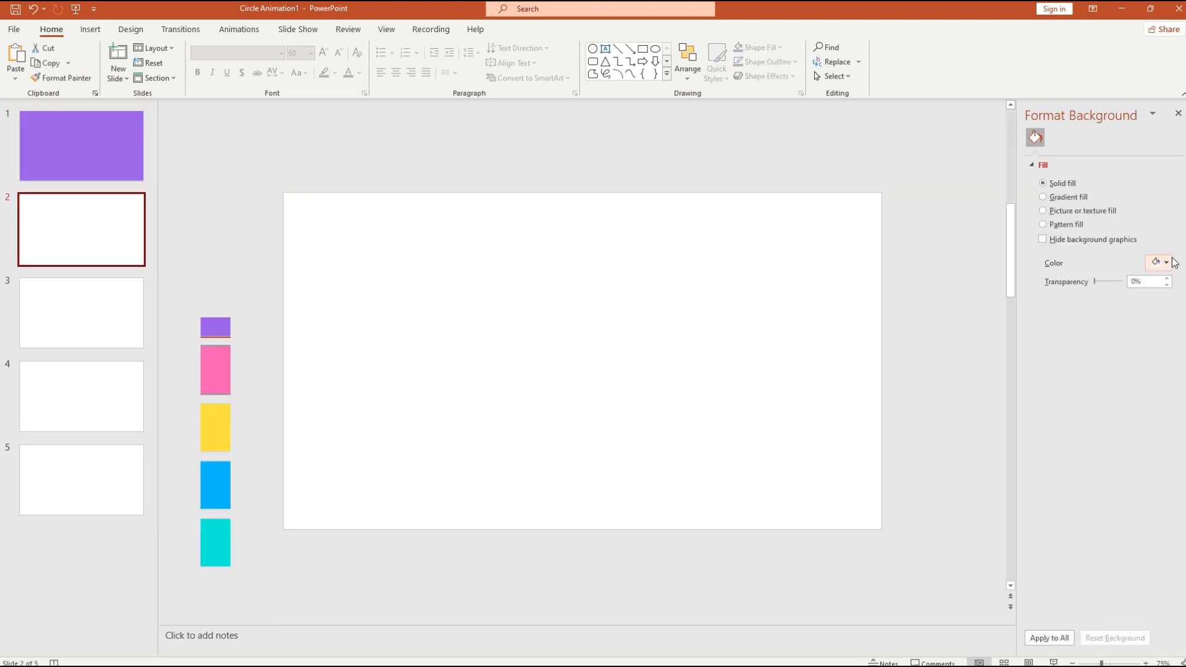
left_click(1166, 262)
left_click(1104, 462)
left_click(221, 362)
left_click(210, 394)
key("ctrl+x")
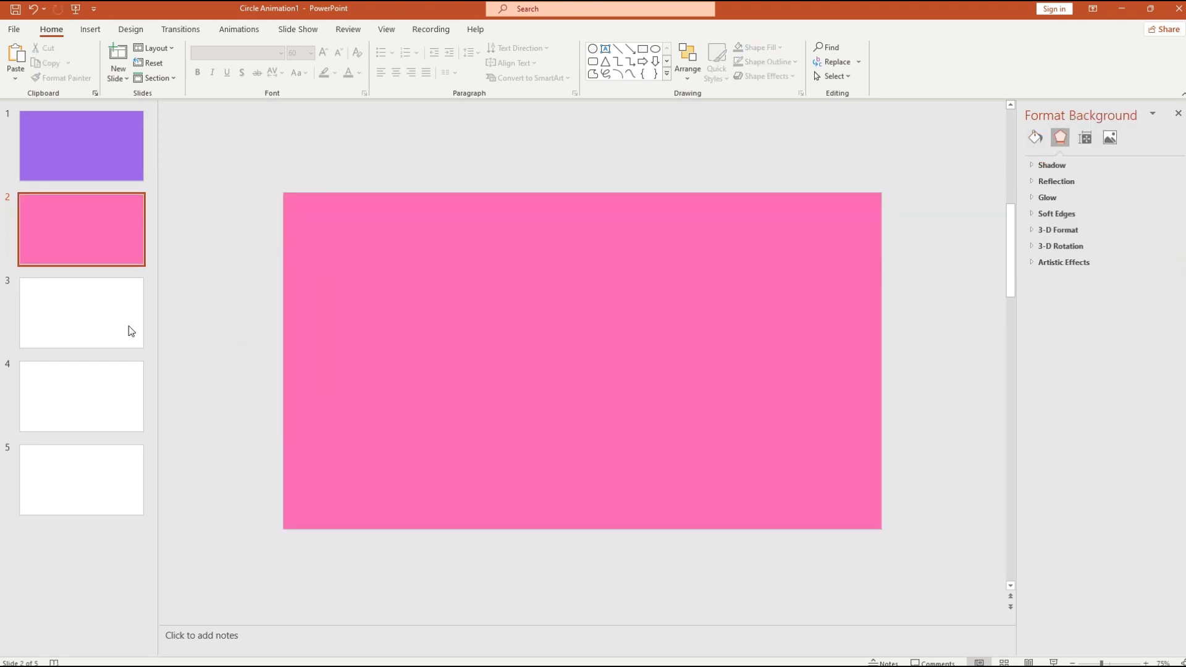
- Fill slide 3's background with the sampled yellow swatch and delete its swatch strip
left_click(130, 328)
left_click(1161, 263)
left_click(1097, 463)
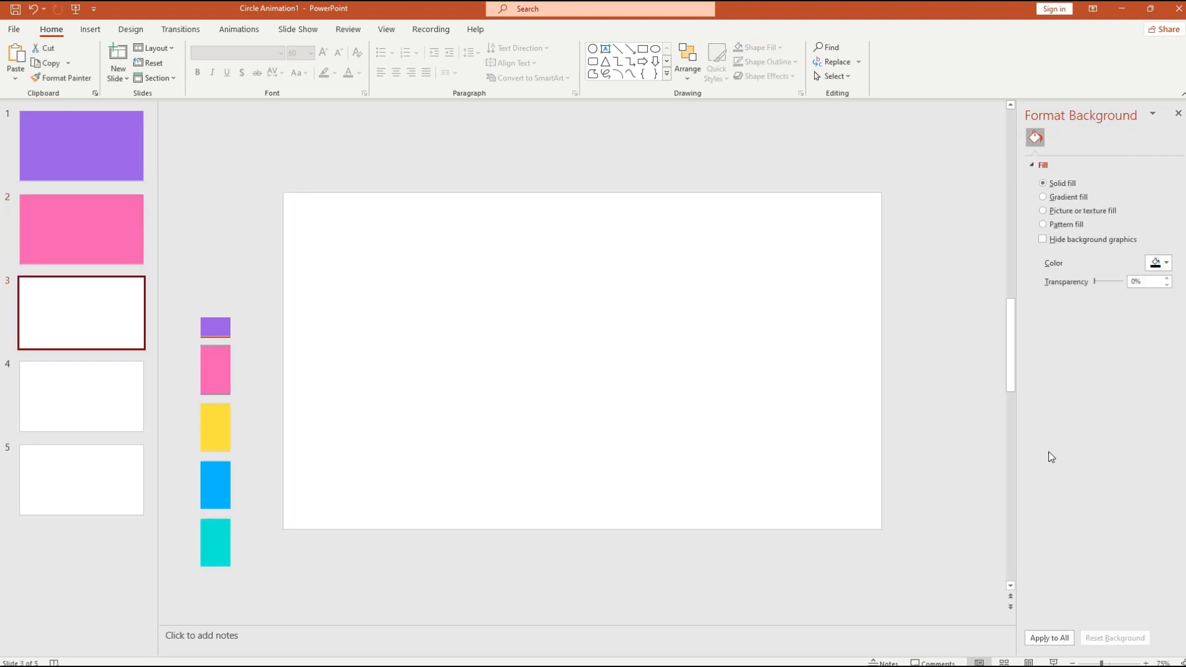
left_click(218, 436)
left_click(218, 396)
key("Delete")
- Fill slide 4's background with the sampled blue swatch and delete its swatch strip
left_click(138, 393)
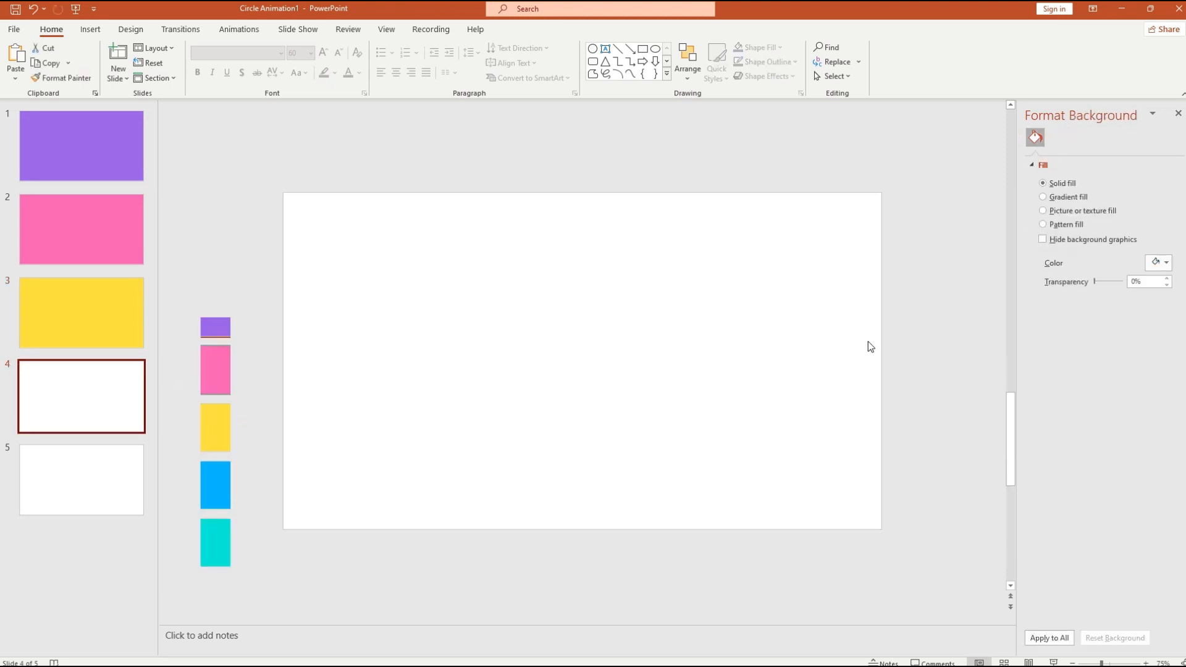
left_click(1162, 263)
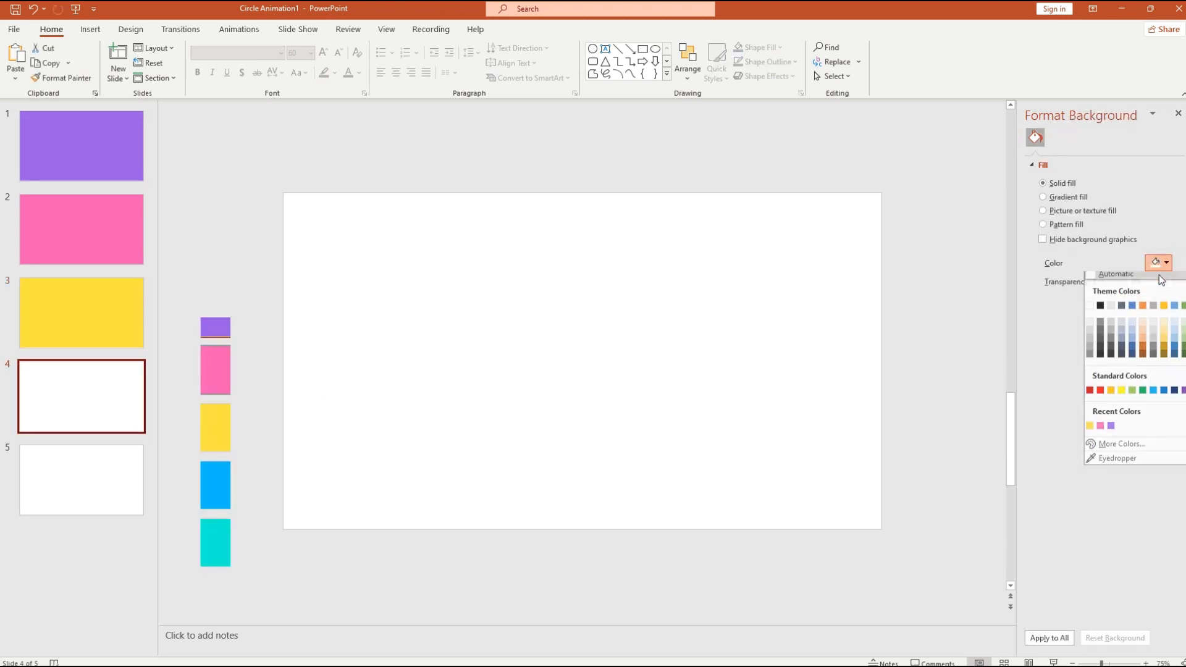
left_click(1109, 463)
left_click(224, 479)
left_click(224, 479)
key("Delete")
- Fill slide 5's background with the sampled teal swatch and delete its swatch strip
left_click(117, 488)
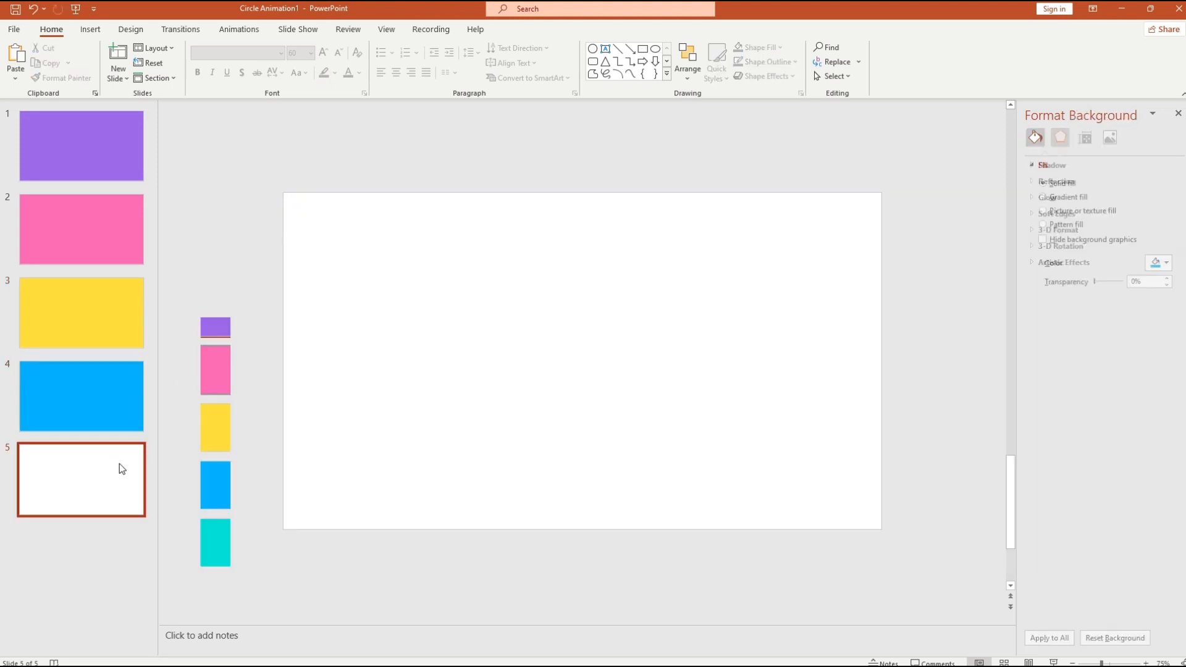
left_click(1162, 263)
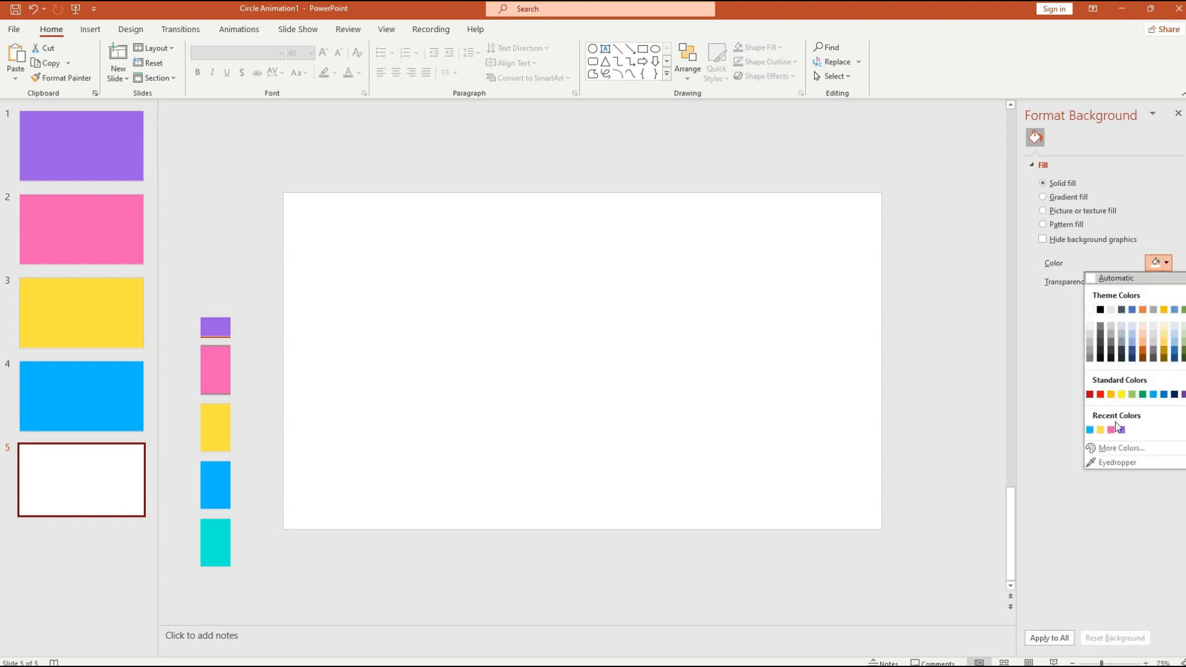
left_click(1109, 463)
left_click(226, 541)
left_click(228, 439)
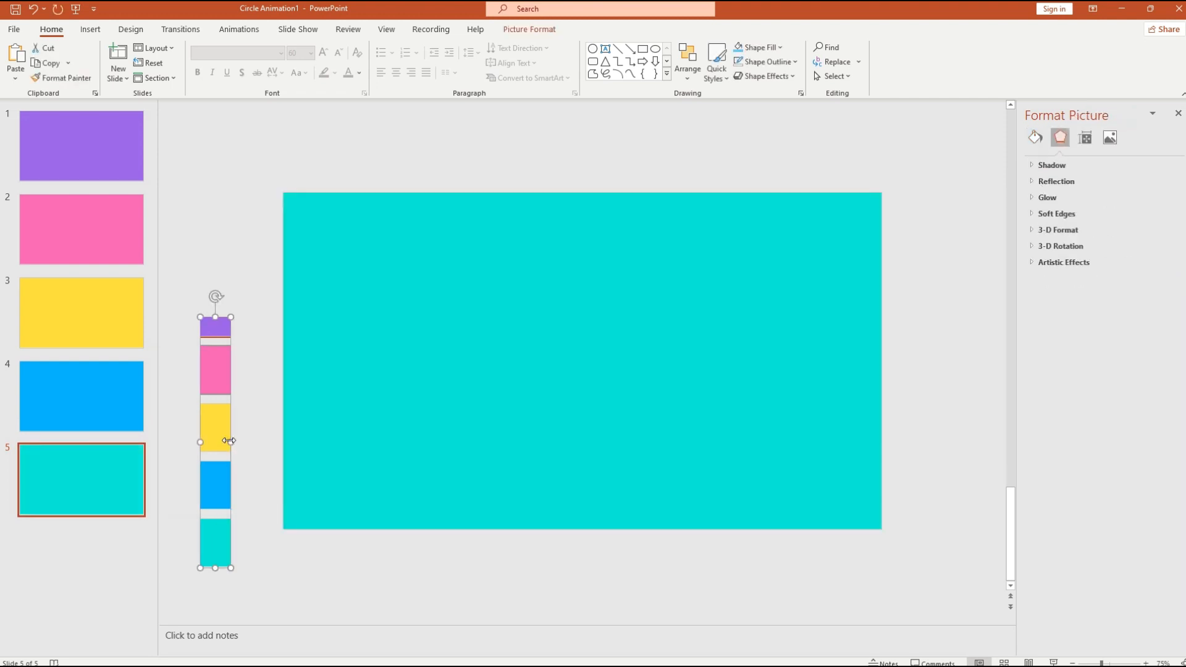
key("Delete")
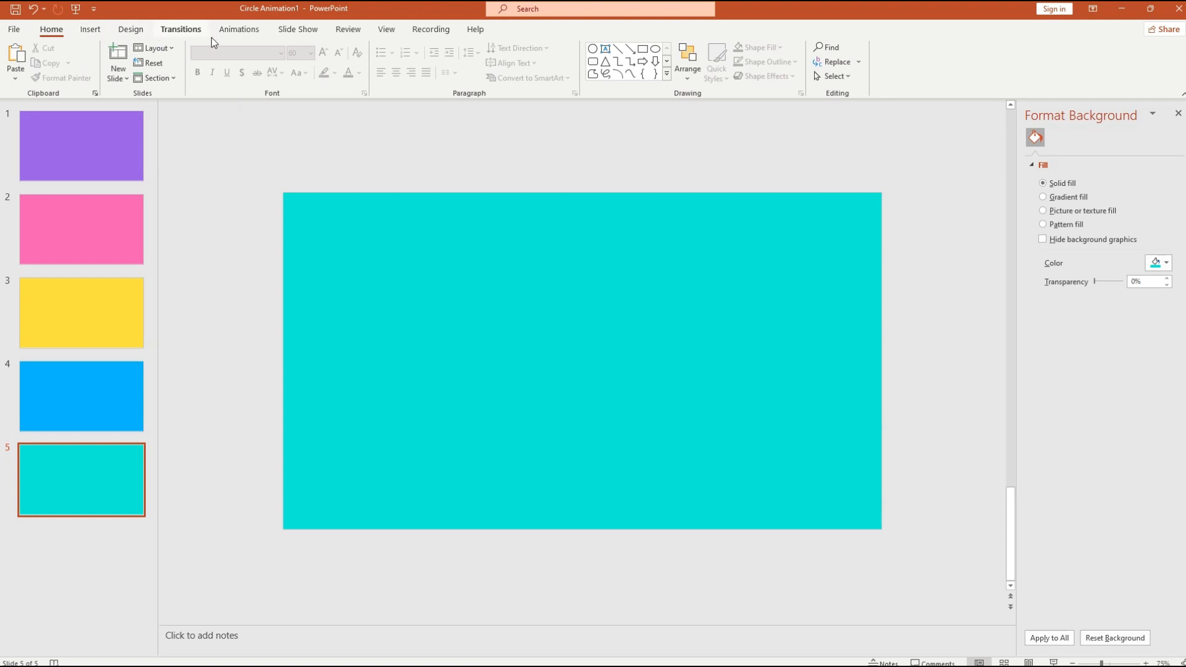
left_click(90, 30)
- In the stock icon library, choose a 'globe' icon and a 'team' icon
left_click(223, 72)
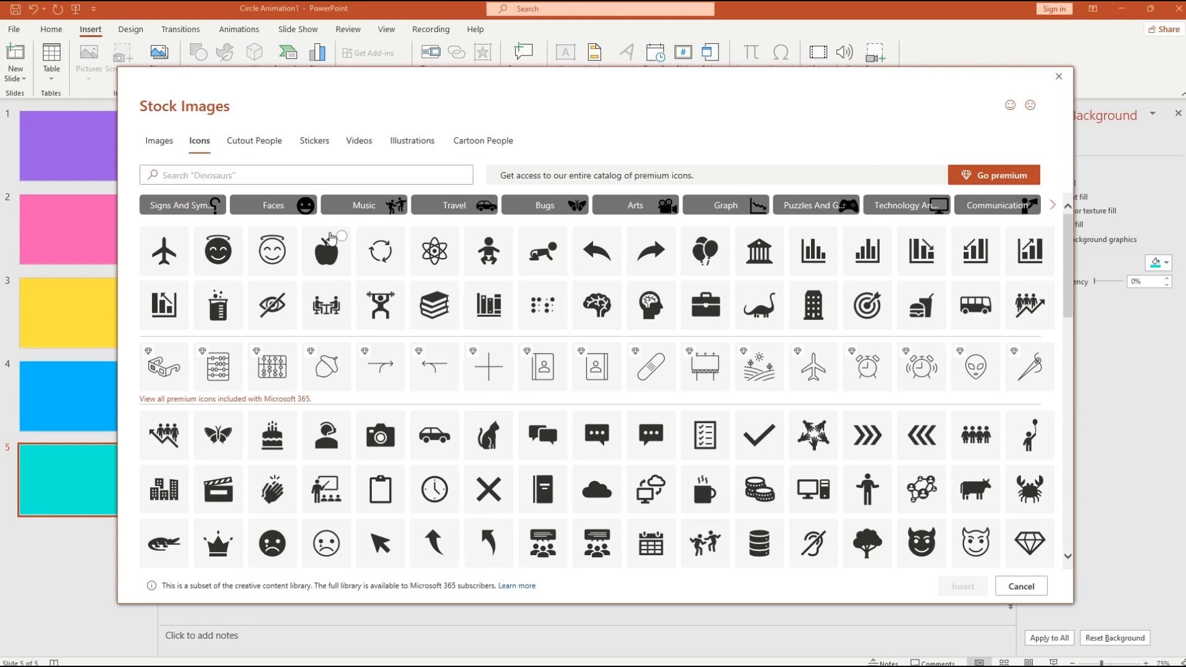
left_click(327, 238)
left_click(340, 238)
left_click(223, 175)
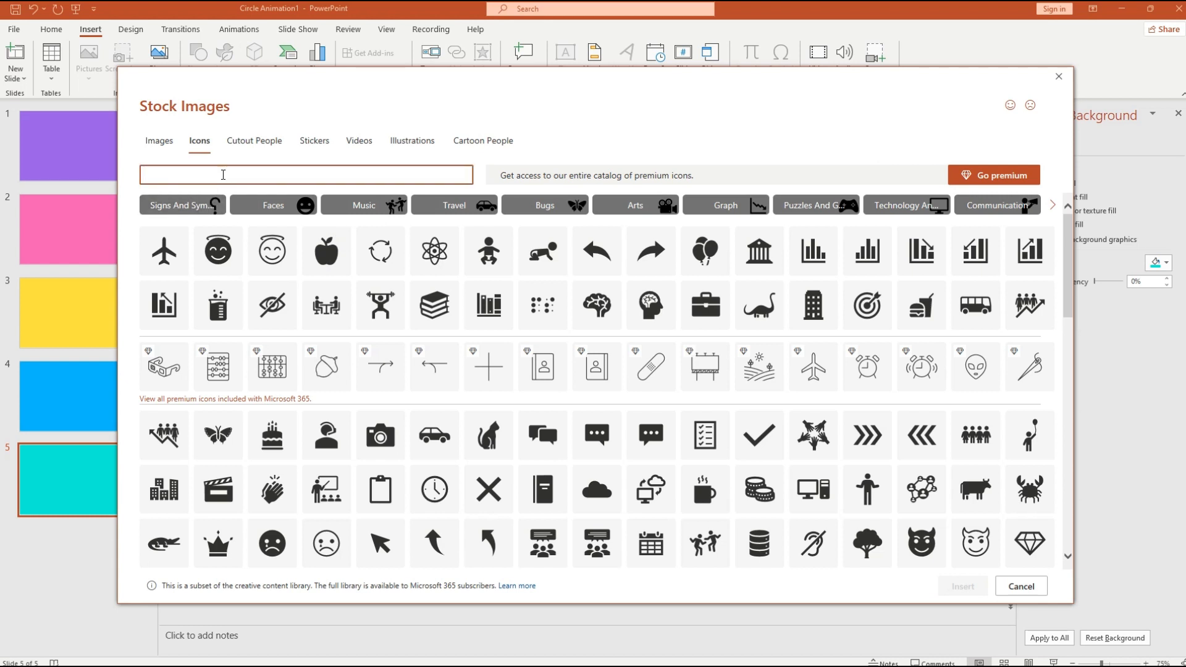
type("globe")
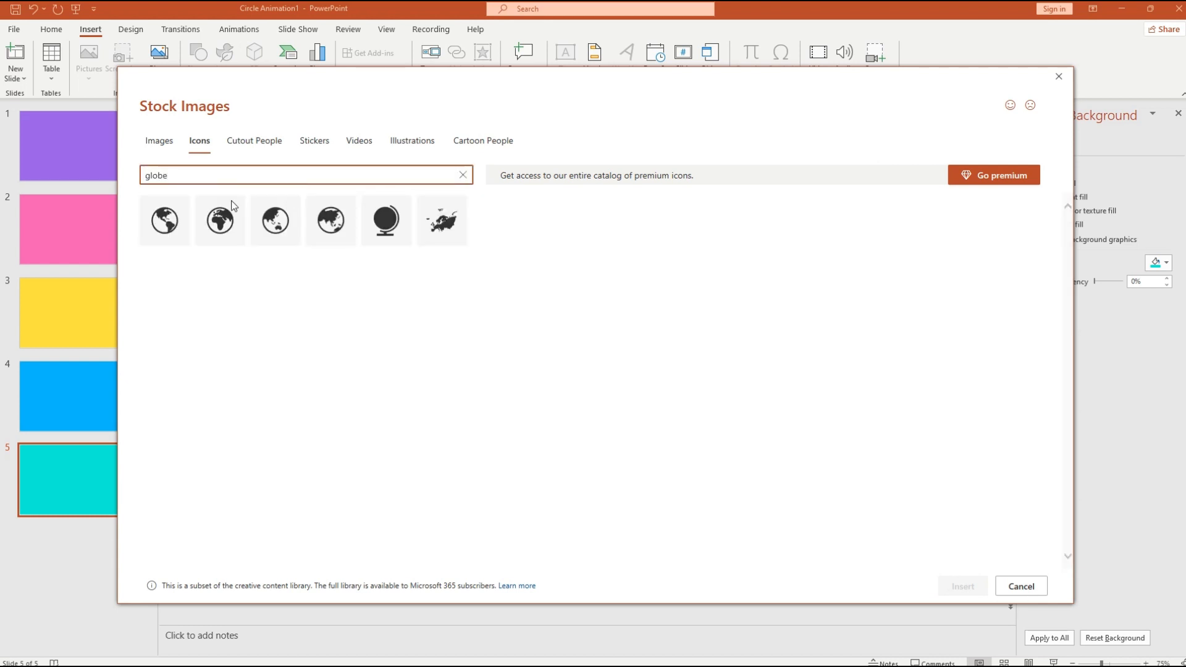
left_click(171, 225)
double_click(166, 178)
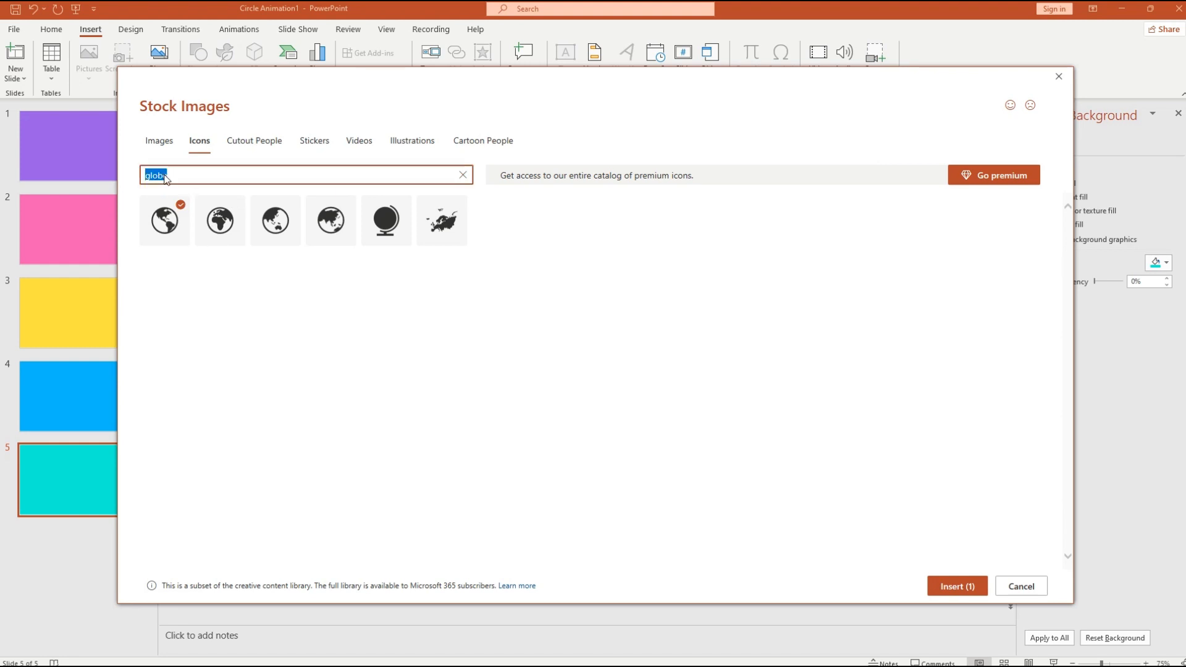
type("team")
left_click(224, 228)
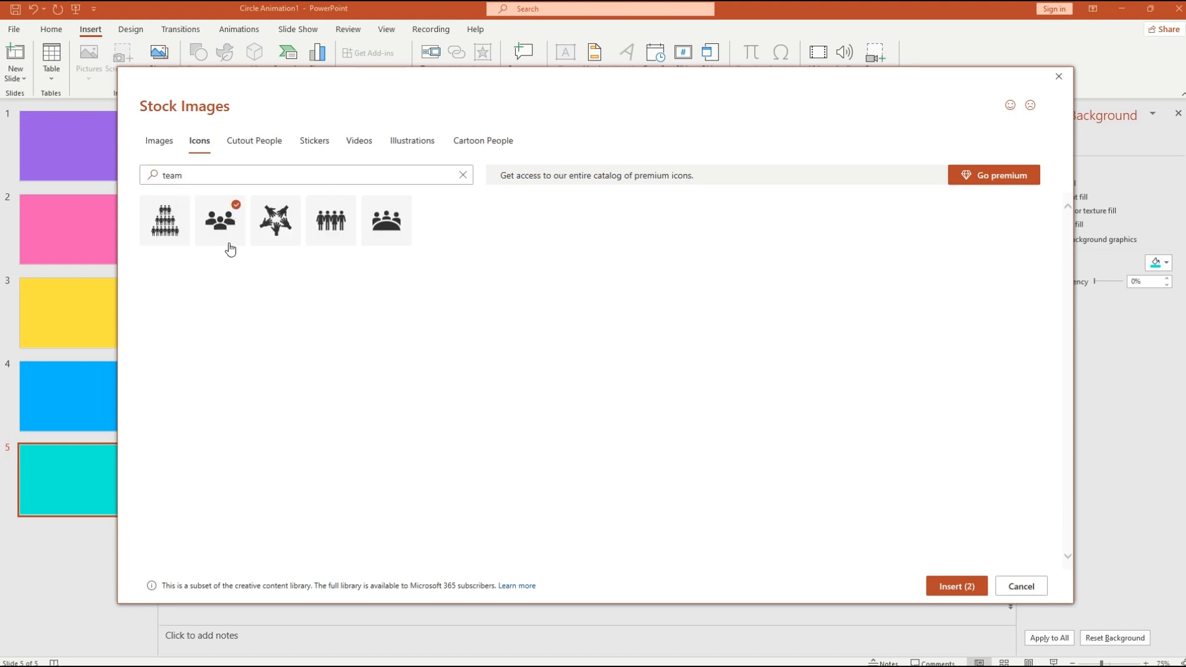
- Search 'presentation' and 'idea', choosing a presentation board and a gear-and-lightbulb ideas icon
double_click(166, 178)
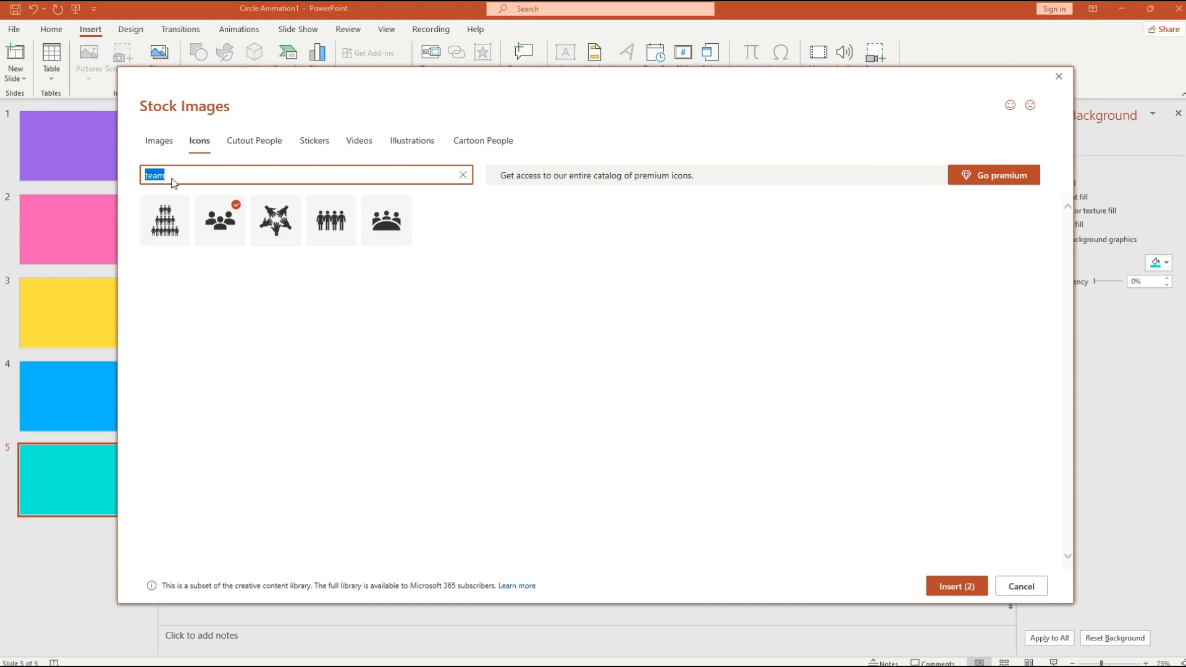
type("prese")
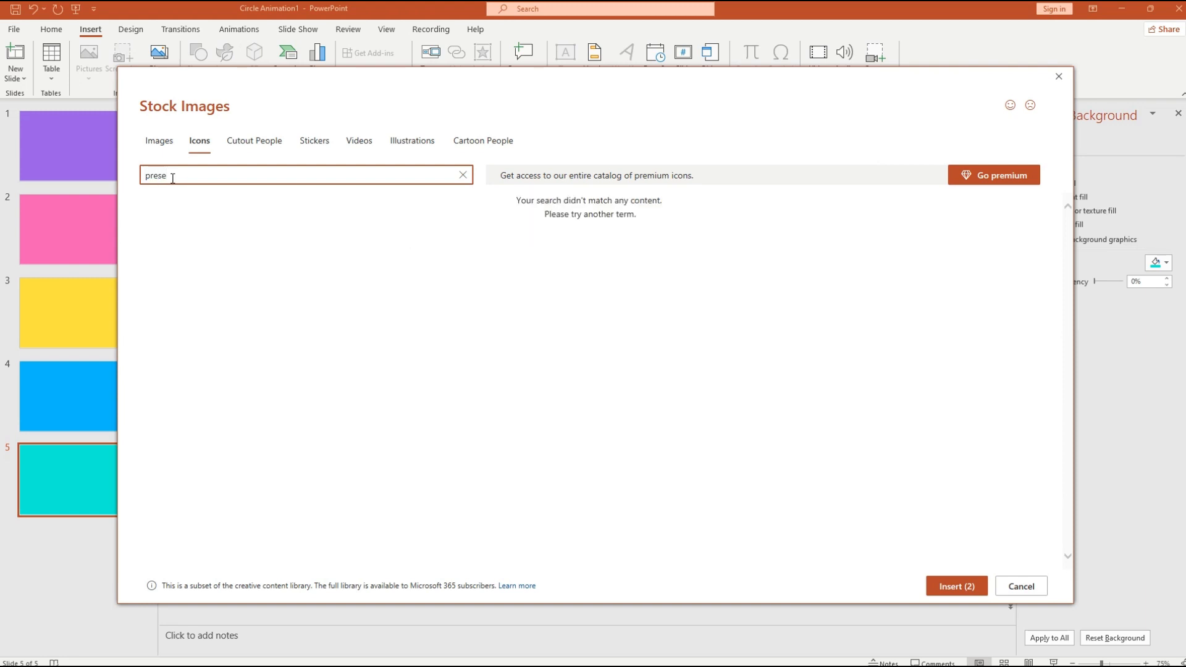
type("ntation")
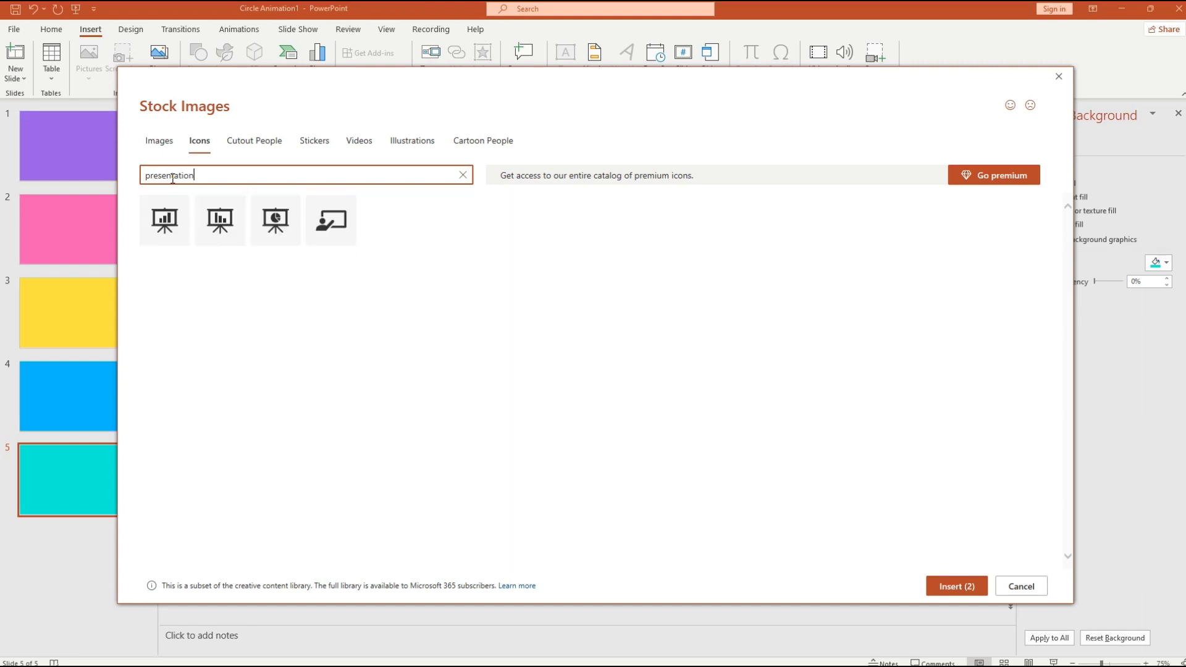
left_click(281, 222)
left_click(205, 176)
double_click(194, 181)
type("ideas")
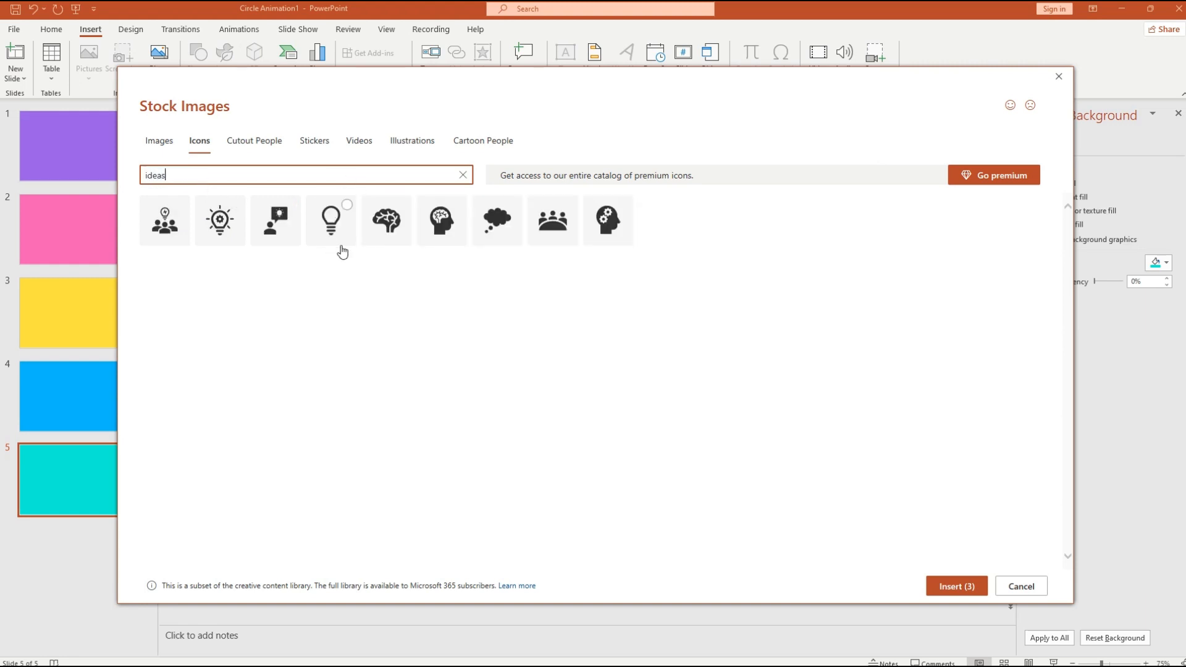
mouse_move(458, 233)
left_click(236, 205)
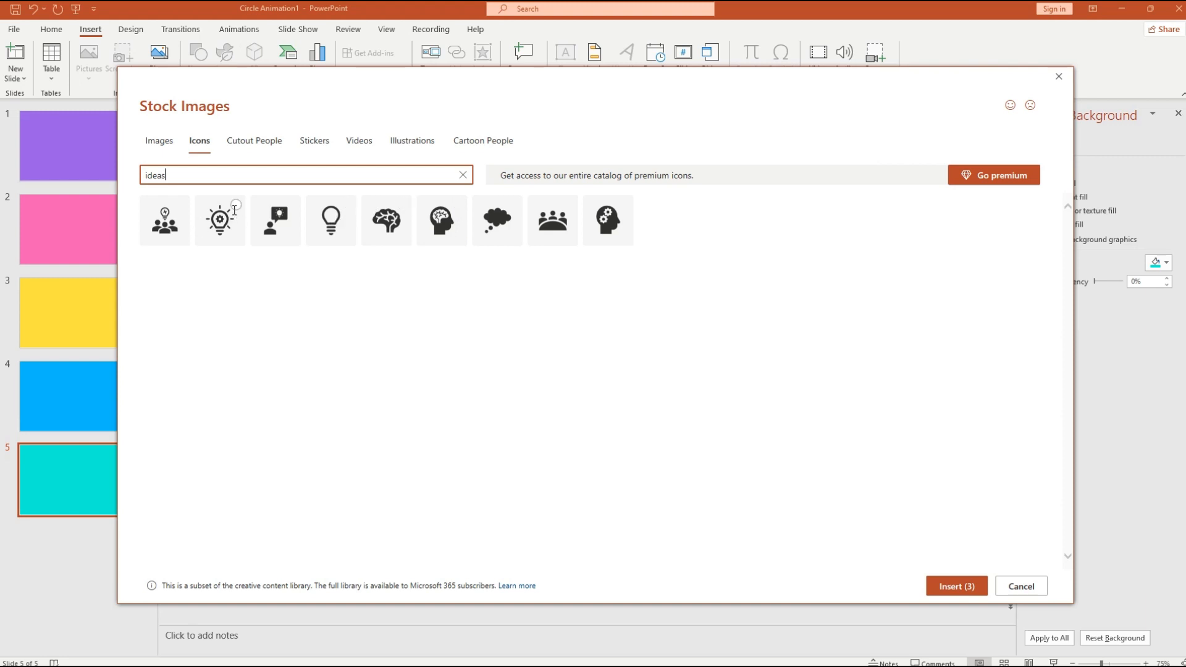
- Search 'ideas', pick the people-group ideas icon, and insert all five icons
double_click(169, 175)
type("button")
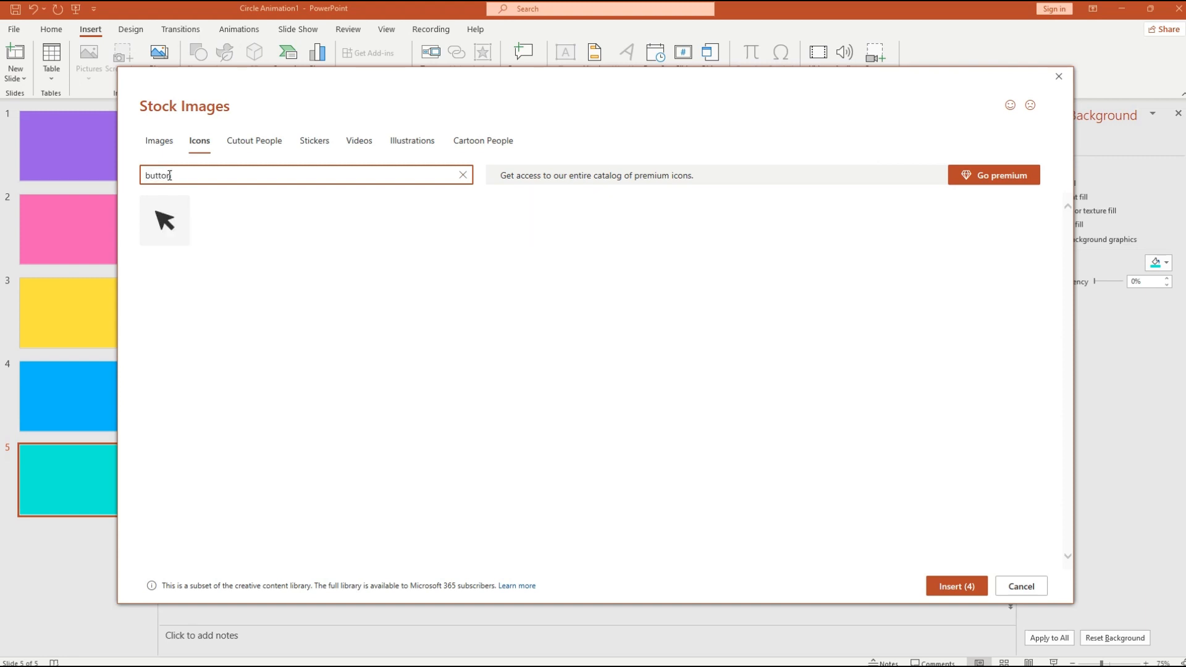
left_click_drag(179, 178, 125, 176)
type("ideas")
left_click(181, 216)
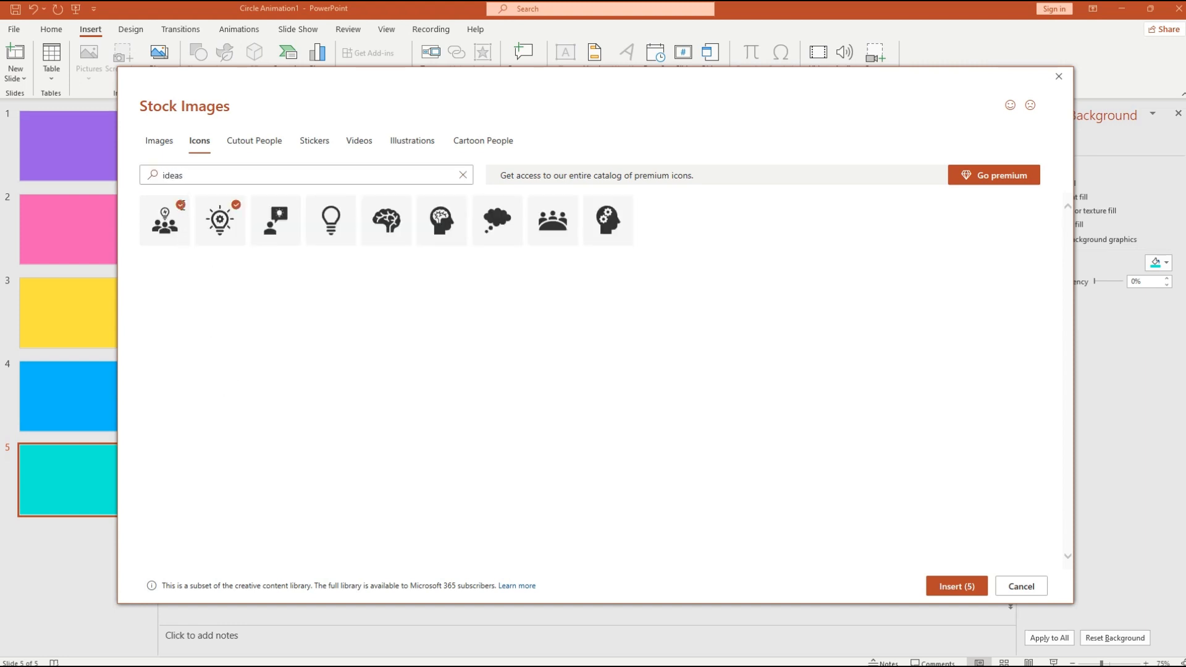
left_click(184, 230)
left_click(562, 227)
left_click(962, 587)
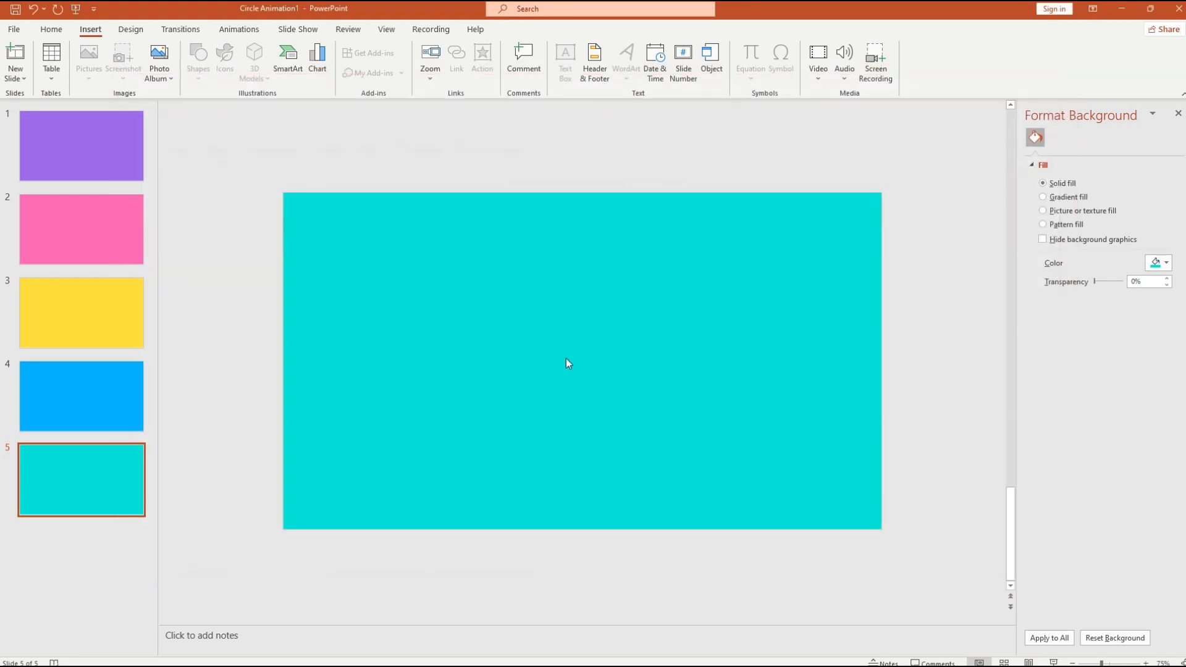
- Undo an accidental resize of the stacked icons, then move the globe and people icons apart
left_click(706, 429)
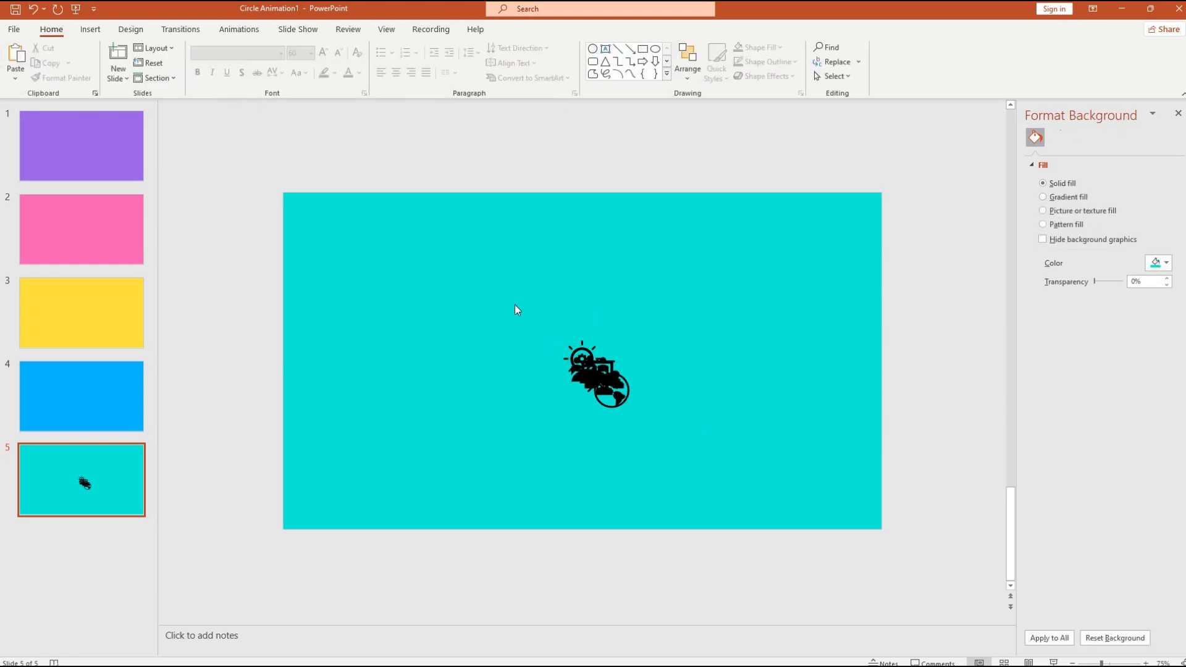
left_click_drag(514, 305, 691, 458)
left_click_drag(621, 399, 465, 388)
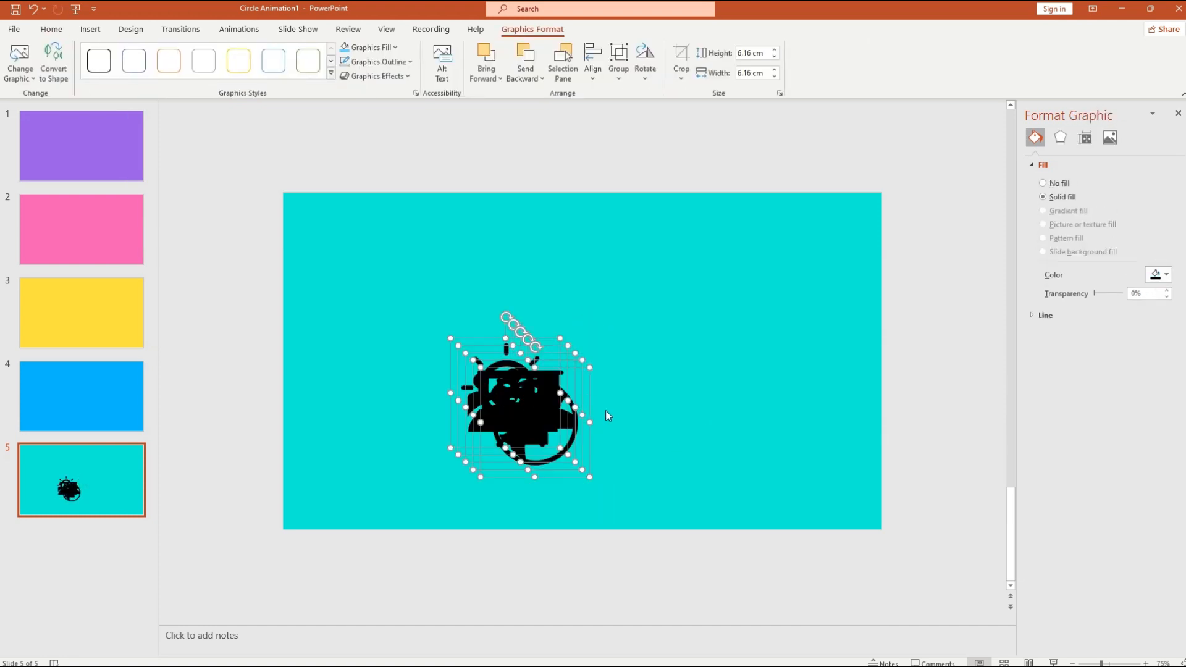
key("ctrl+z")
left_click(662, 446)
left_click(601, 399)
left_click_drag(600, 399, 705, 434)
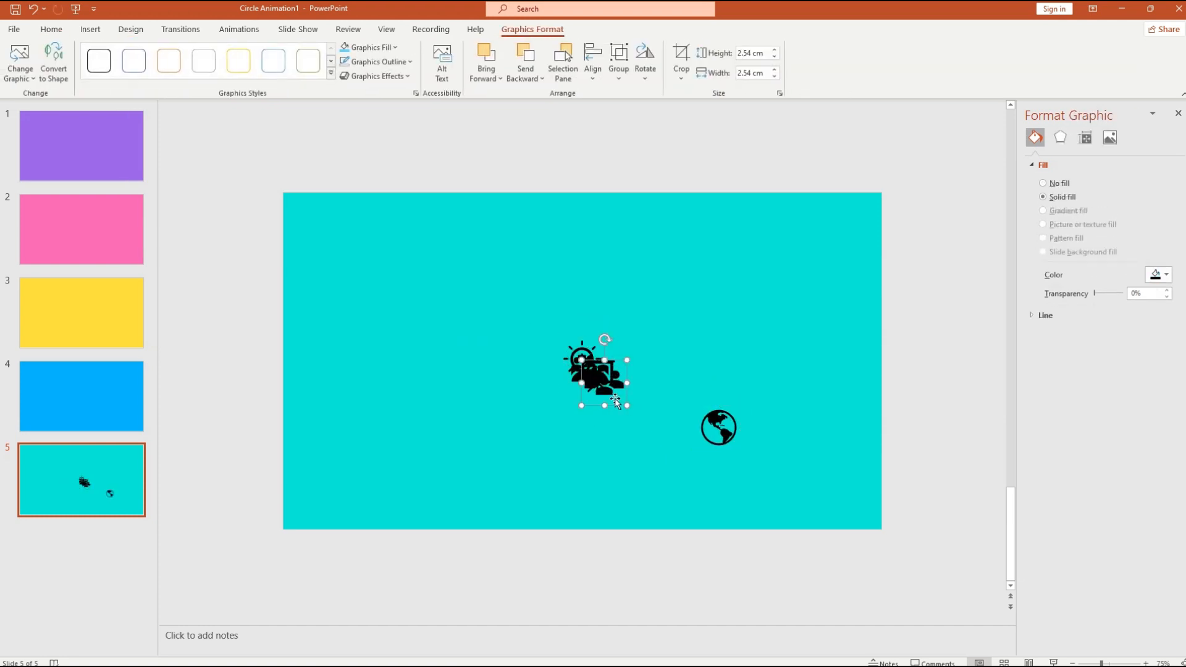
left_click_drag(615, 397, 498, 436)
- Spread the remaining stacked icons out, placing the lightbulb icon at upper left
left_click(604, 379)
left_click_drag(604, 379, 696, 304)
left_click(599, 380)
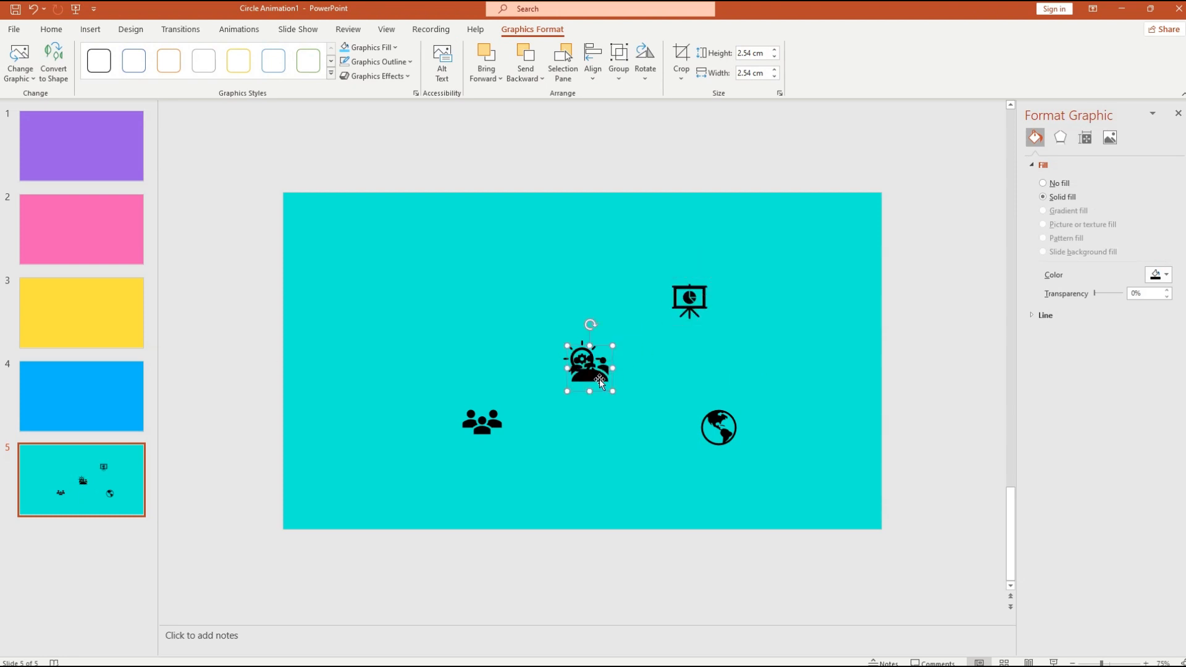
left_click_drag(600, 380, 549, 321)
left_click(480, 354)
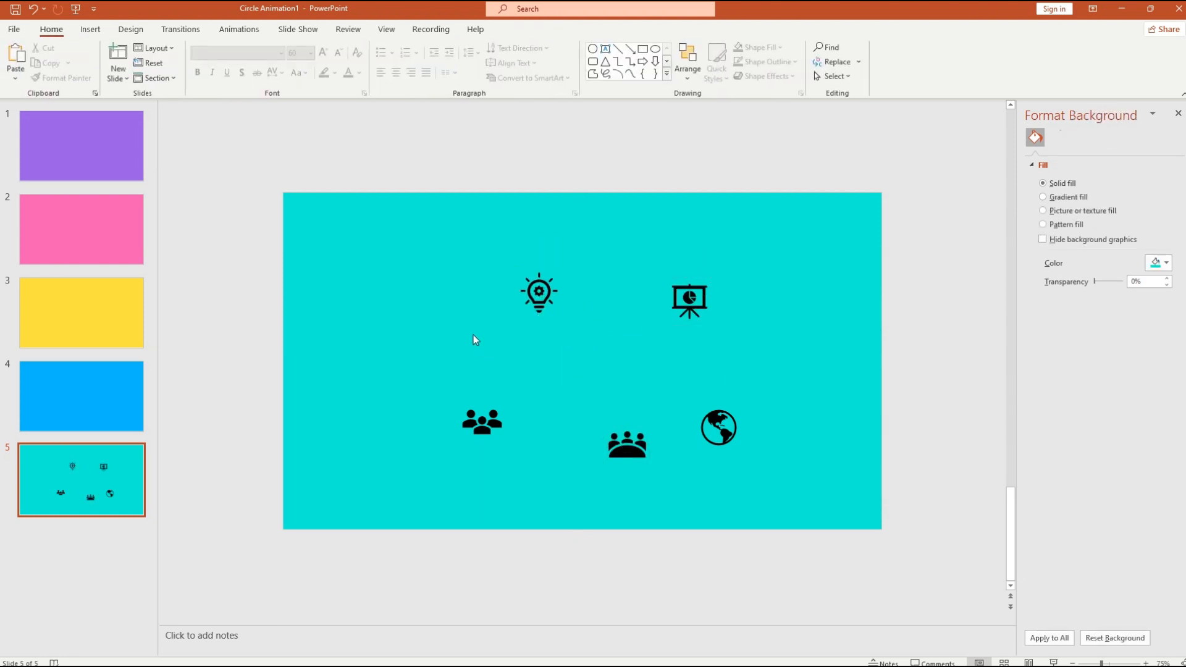
- Select all five icons and shrink them to 1.8 cm high
left_click_drag(785, 485, 377, 232)
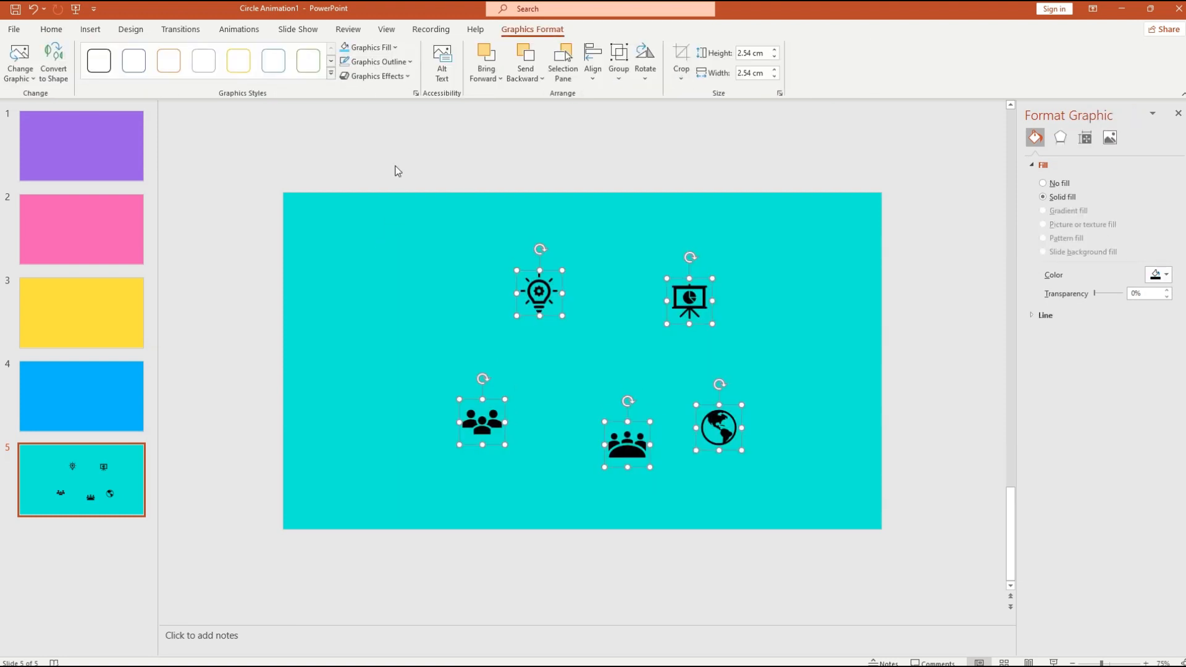
left_click(751, 53)
triple_click(742, 54)
type("1.8")
left_click(783, 320)
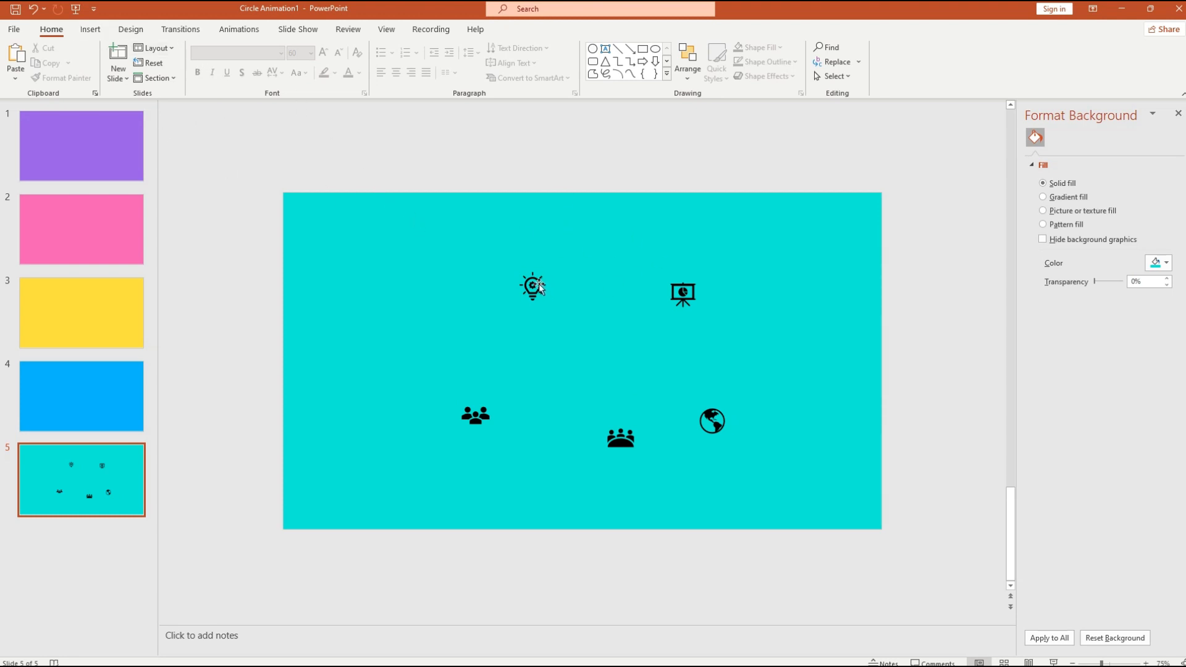
left_click(92, 30)
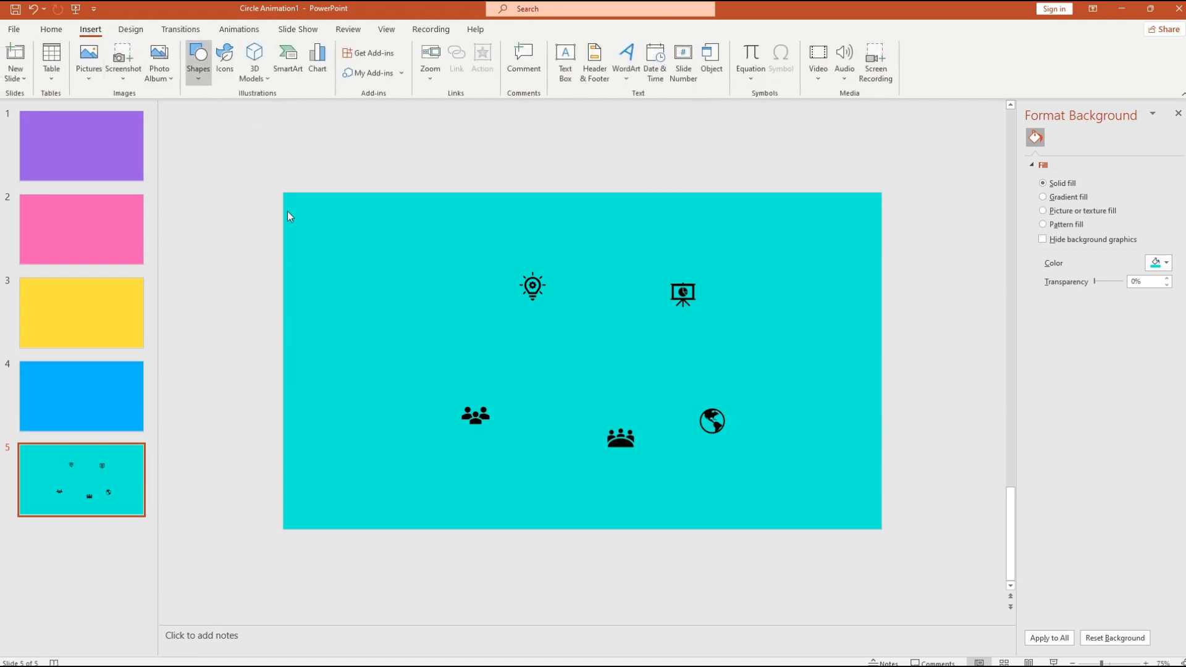
- Draw a circle near slide 5's upper left with no outline and white fill
left_click(196, 61)
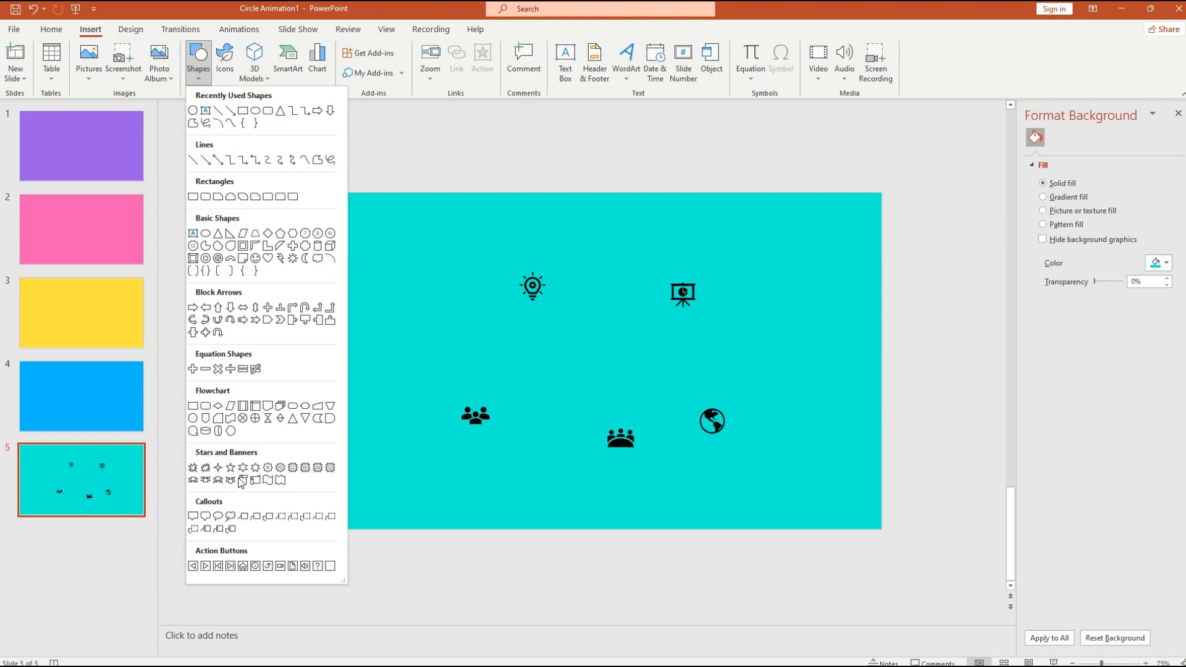
left_click(192, 419)
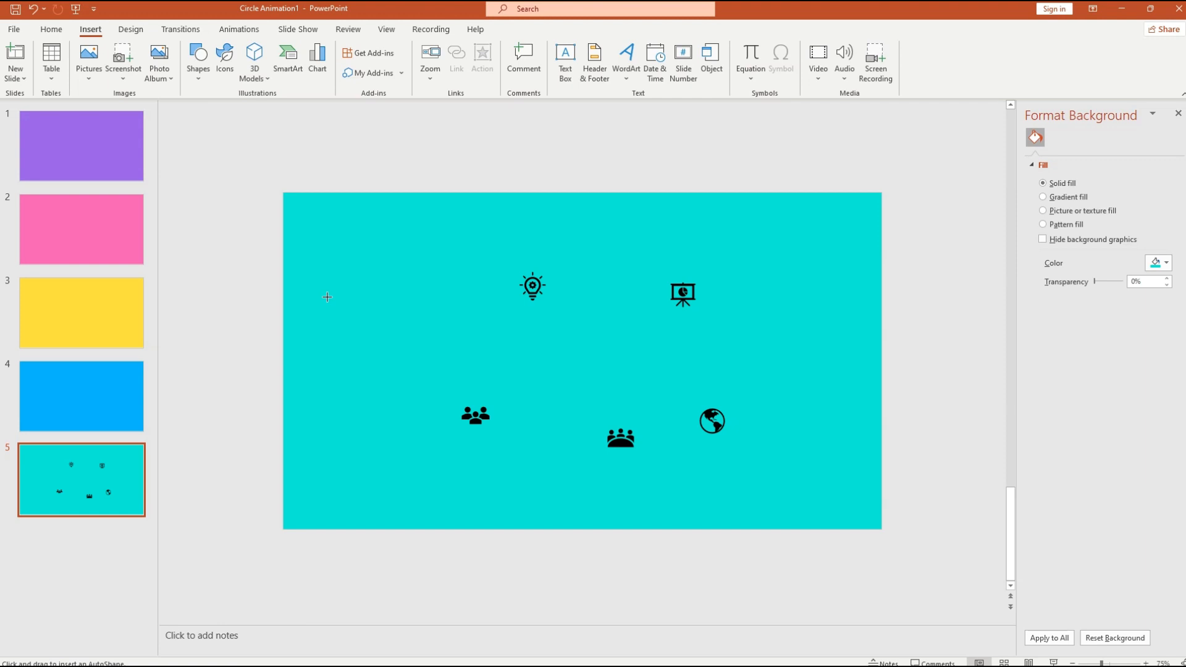
left_click_drag(320, 286, 377, 351)
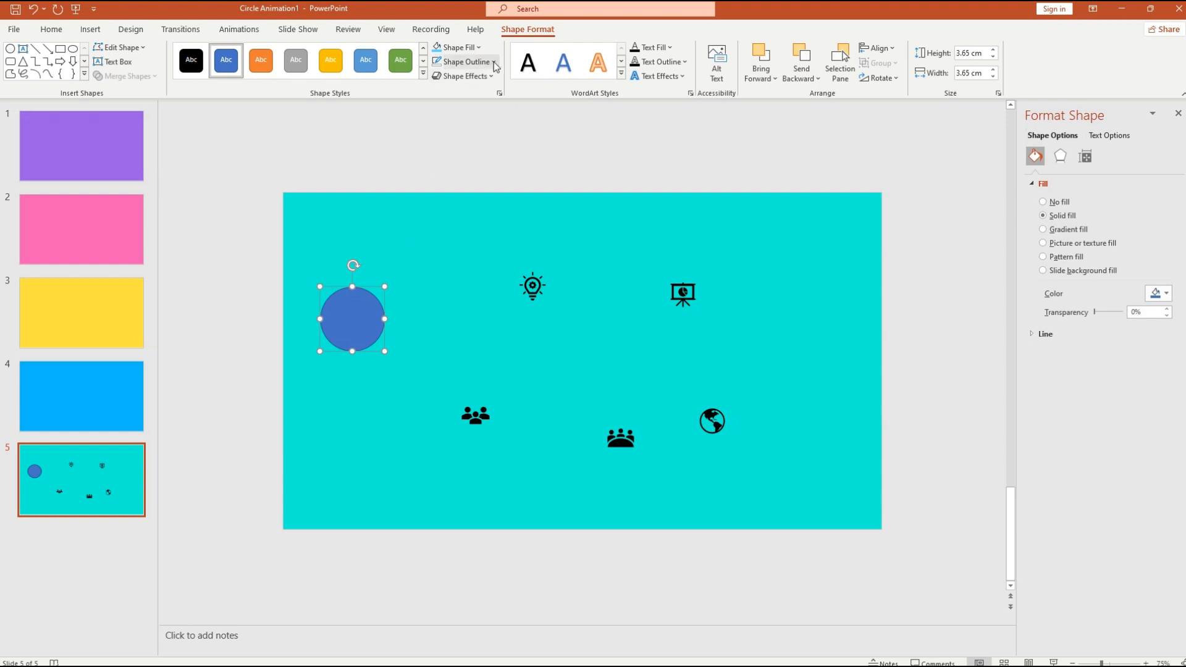
left_click(465, 61)
left_click(442, 235)
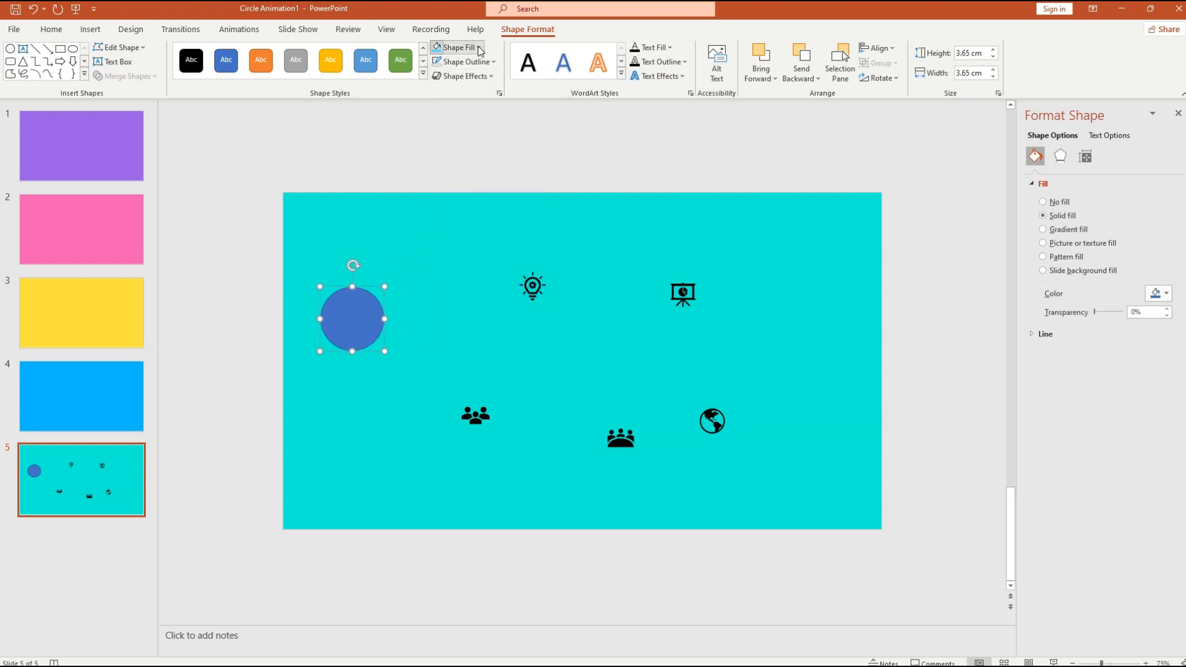
left_click(457, 48)
left_click(436, 79)
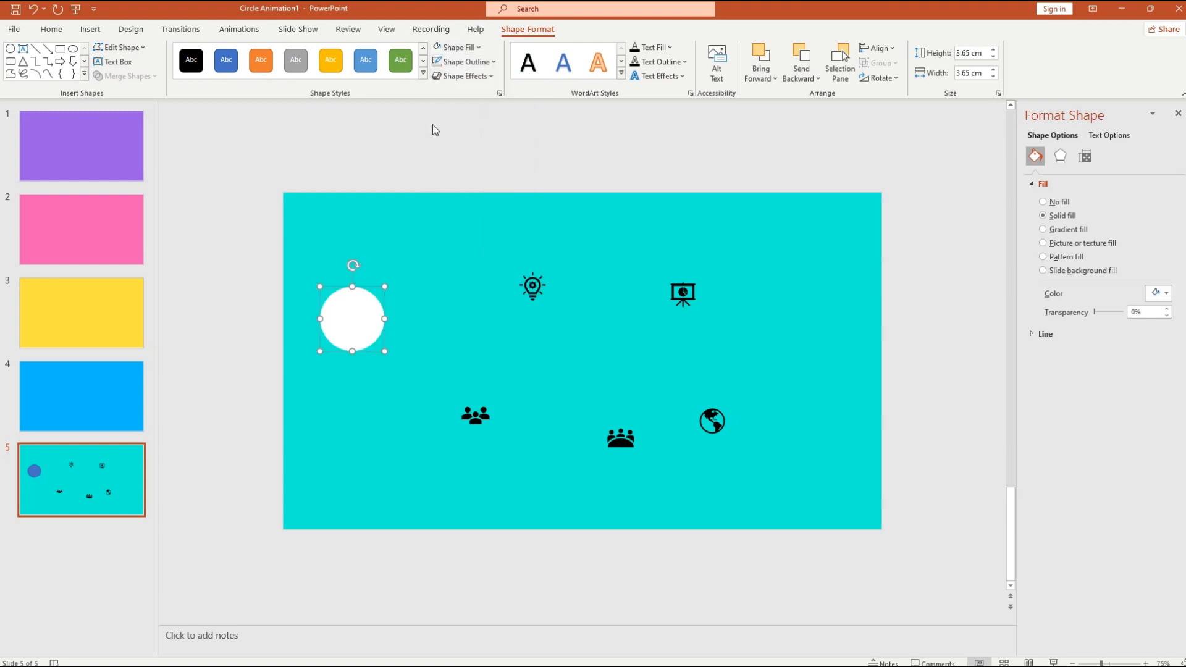
- Nudge the white circle slightly up and right, then select all five icons
left_click(388, 380)
left_click(371, 326)
left_click_drag(370, 325, 396, 291)
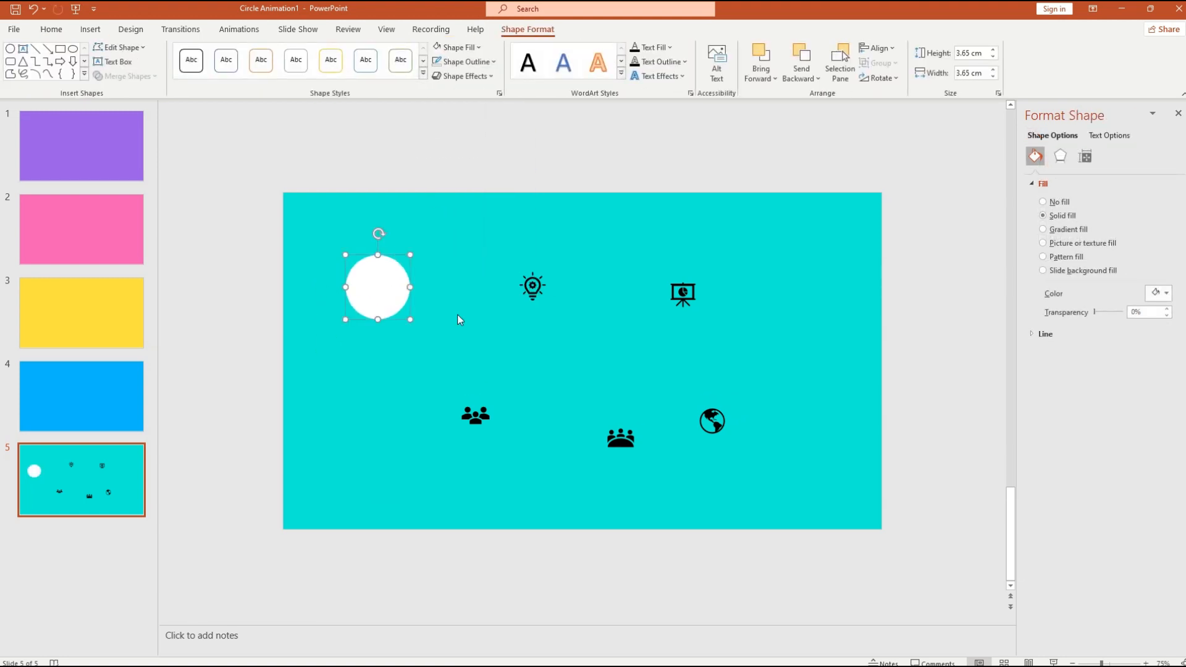
left_click(485, 299)
left_click_drag(745, 467, 480, 243)
left_click(739, 485)
left_click_drag(739, 484, 443, 244)
- Recolour the five icons Turquoise and move the lightbulb icon toward the white circle
left_click(535, 31)
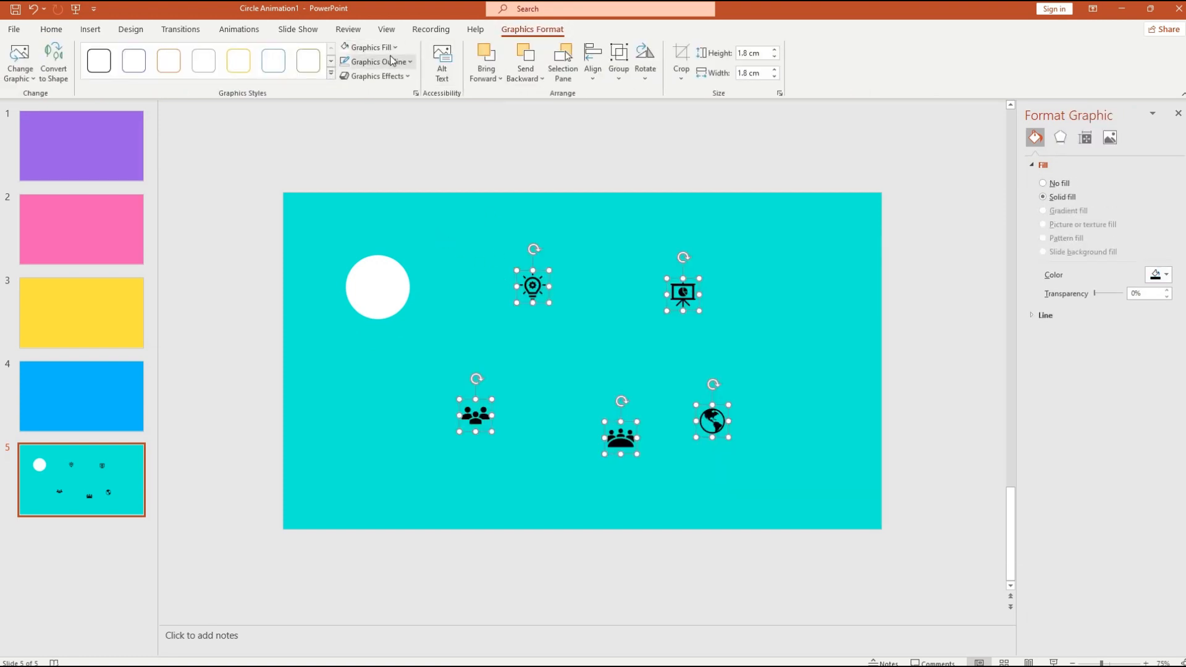
left_click(402, 49)
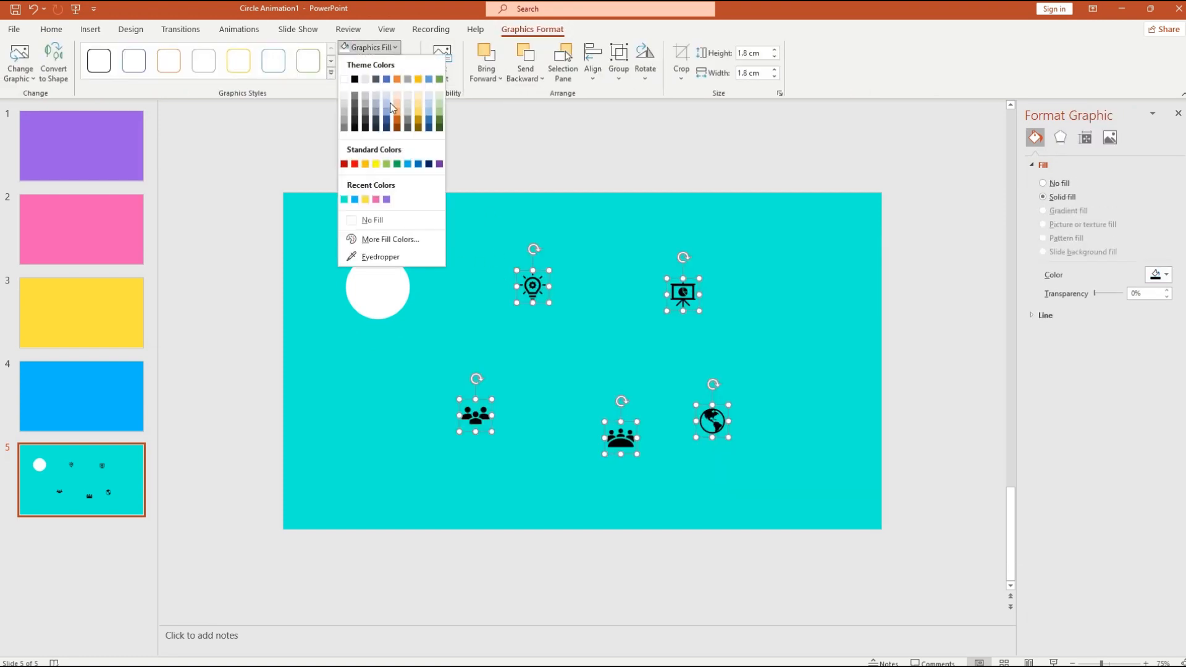
left_click(355, 199)
left_click(834, 411)
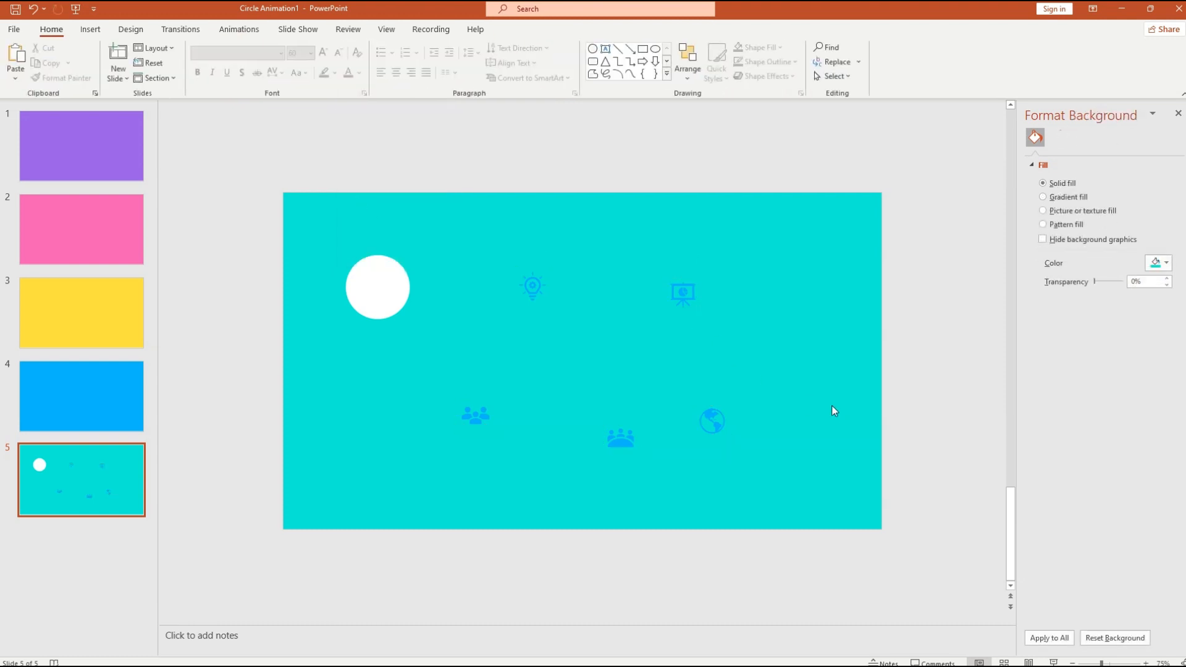
left_click_drag(550, 289, 497, 309)
- Bring all icons in front of the circle and centre the lightbulb icon on it
left_click_drag(776, 498, 449, 243)
right_click(488, 289)
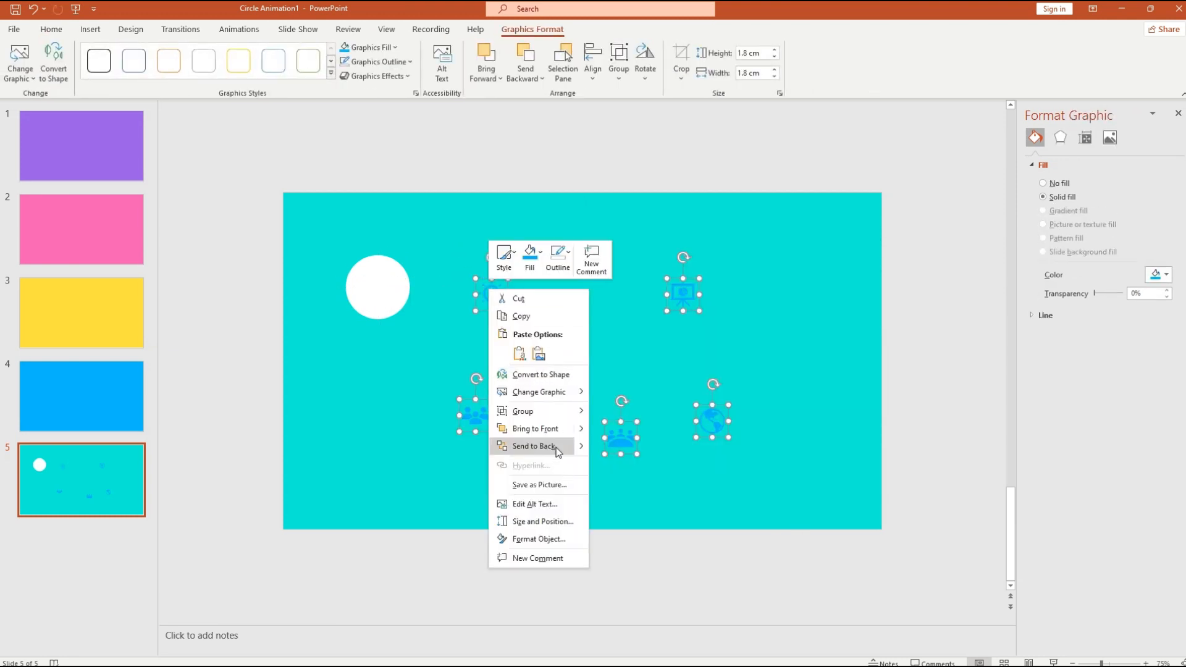
left_click(536, 430)
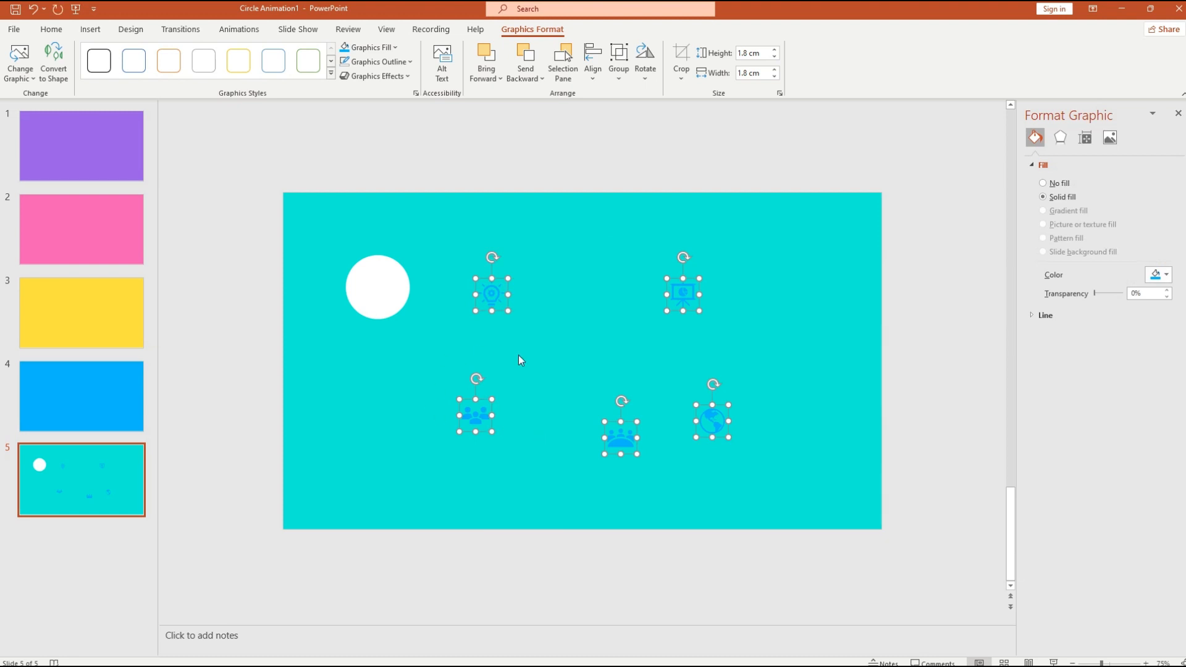
left_click(519, 356)
left_click(494, 298)
left_click_drag(505, 315, 469, 322)
- Set the white circle's height and width to 2.9 cm
left_click(377, 294)
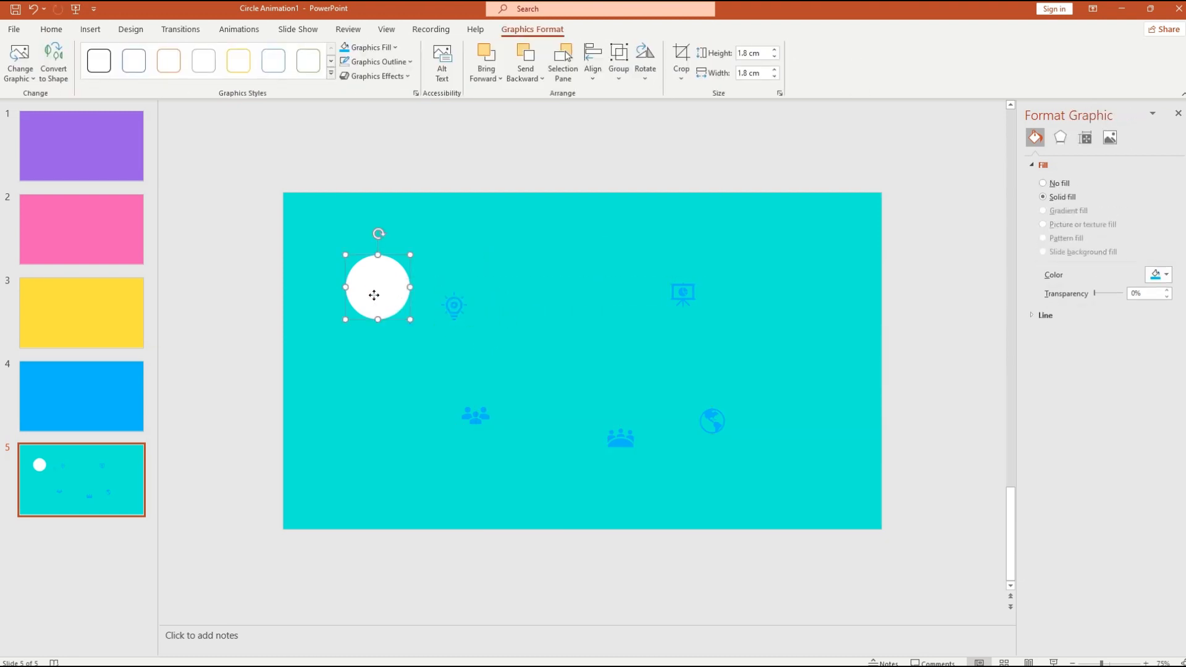
left_click(544, 31)
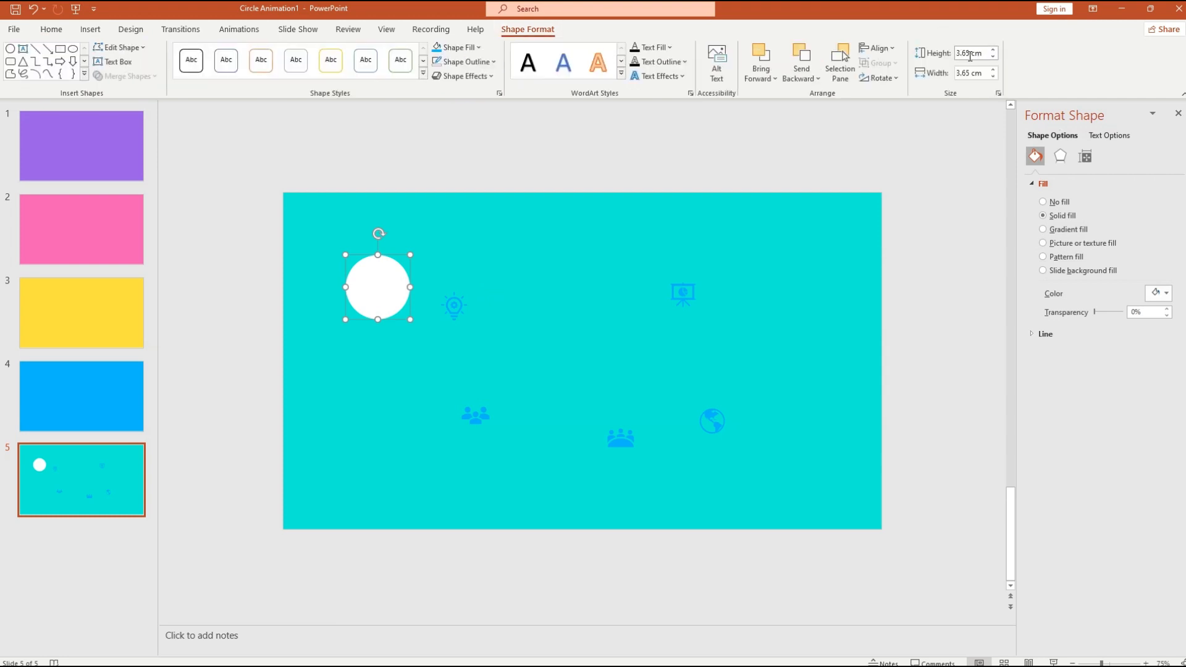
left_click(969, 56)
type("2.9")
key("Return")
left_click(912, 130)
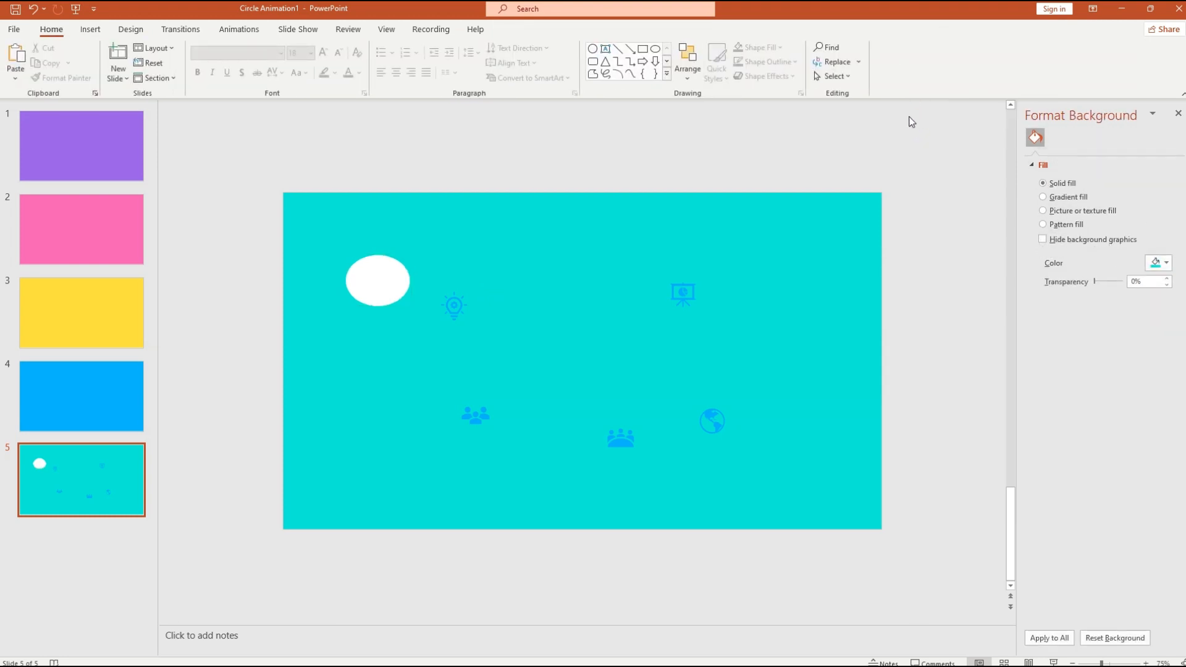
left_click(359, 275)
left_click(973, 73)
type("2.9")
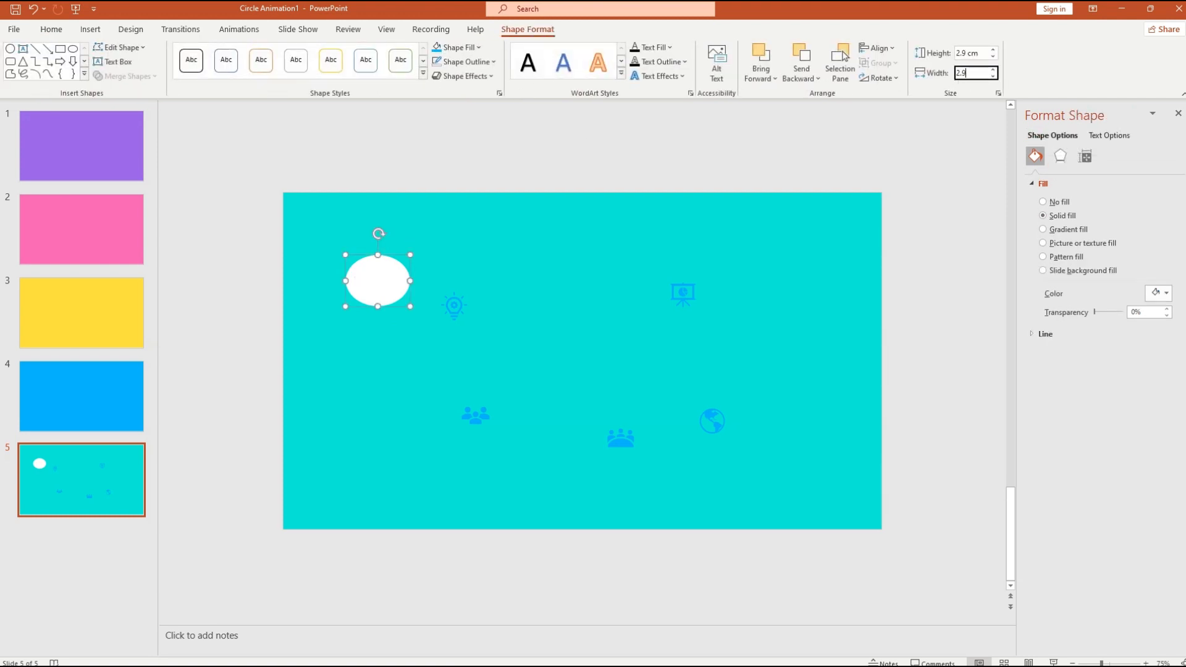
key("Return")
left_click(944, 142)
left_click(383, 284)
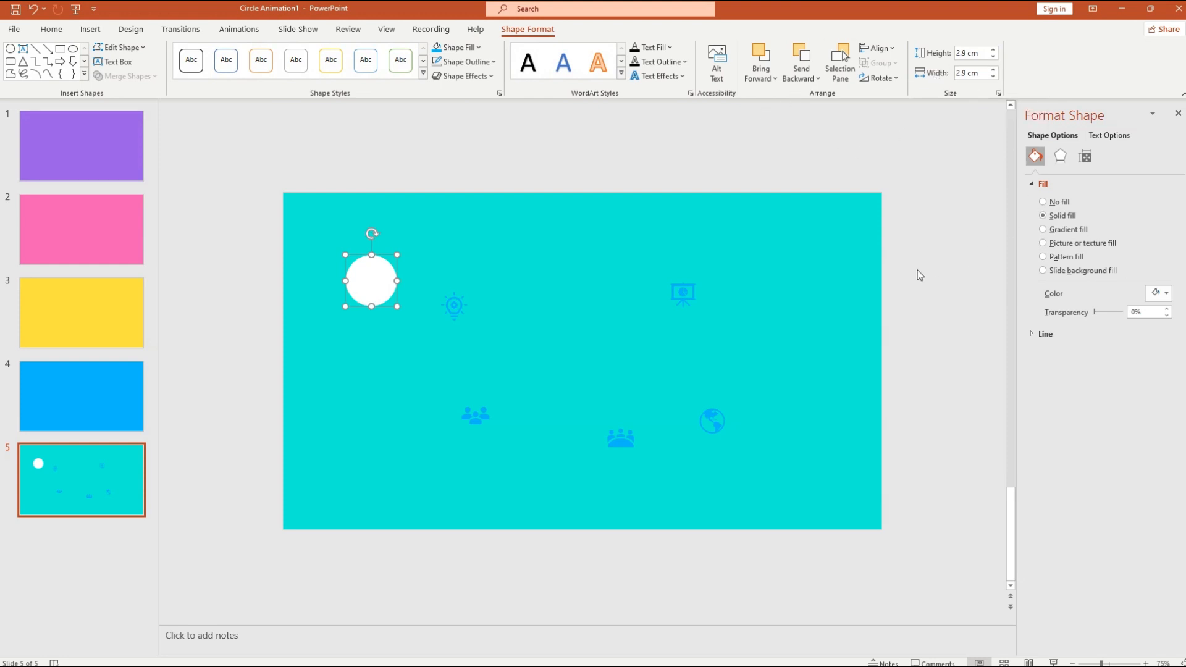
- Move the circle toward slide 5's top-left corner, adjusting its size along the way
left_click(1083, 157)
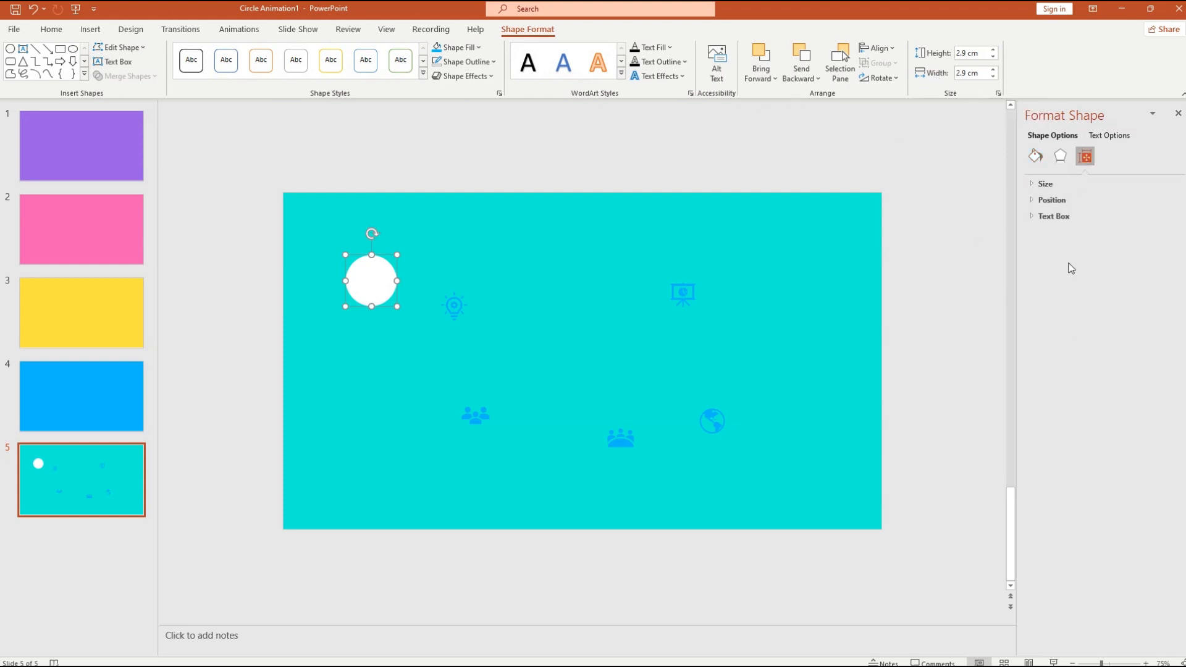
left_click_drag(378, 258, 412, 256)
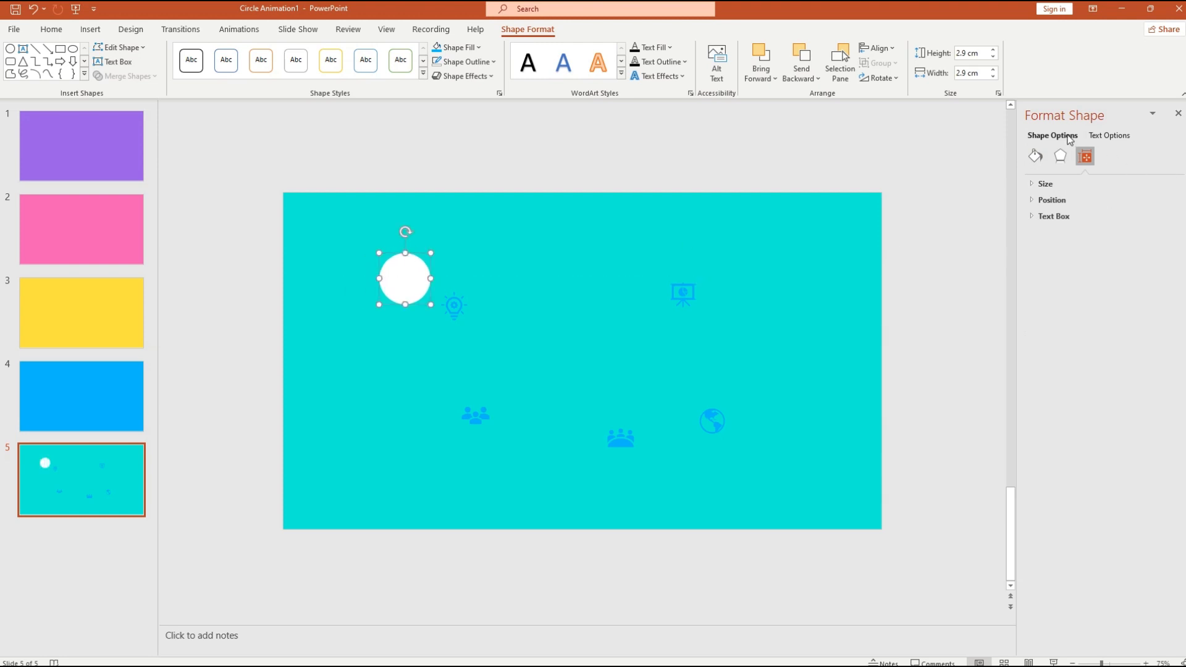
left_click(1035, 183)
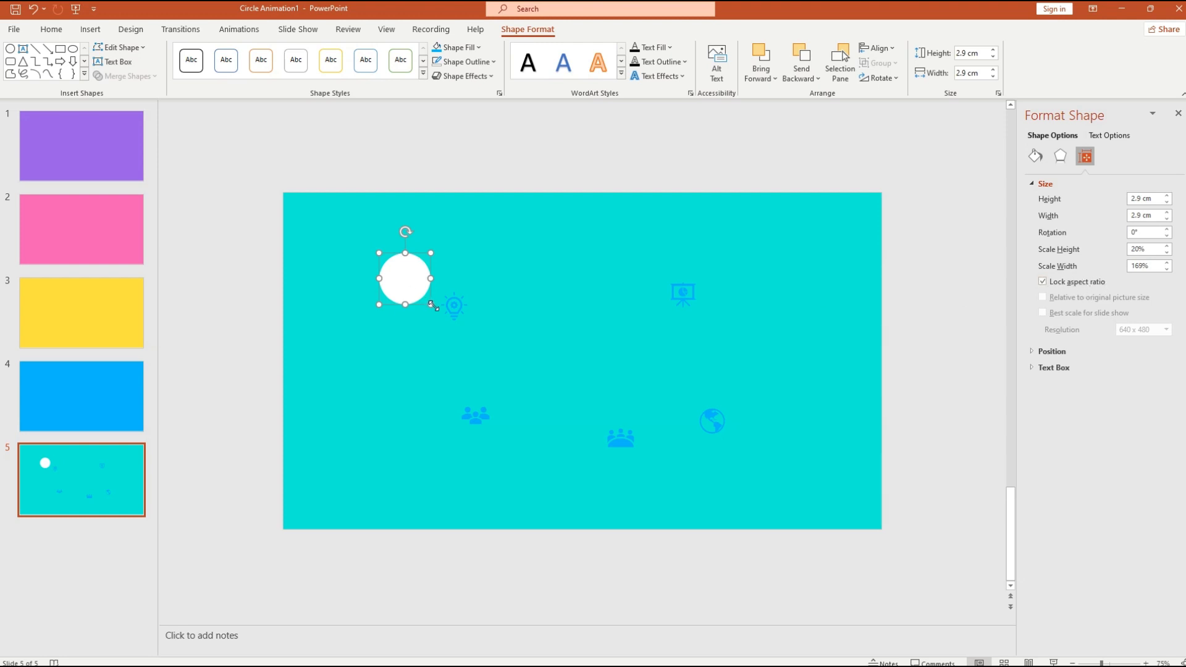
left_click_drag(430, 304, 492, 378)
left_click_drag(469, 259, 378, 197)
left_click_drag(423, 315, 367, 299)
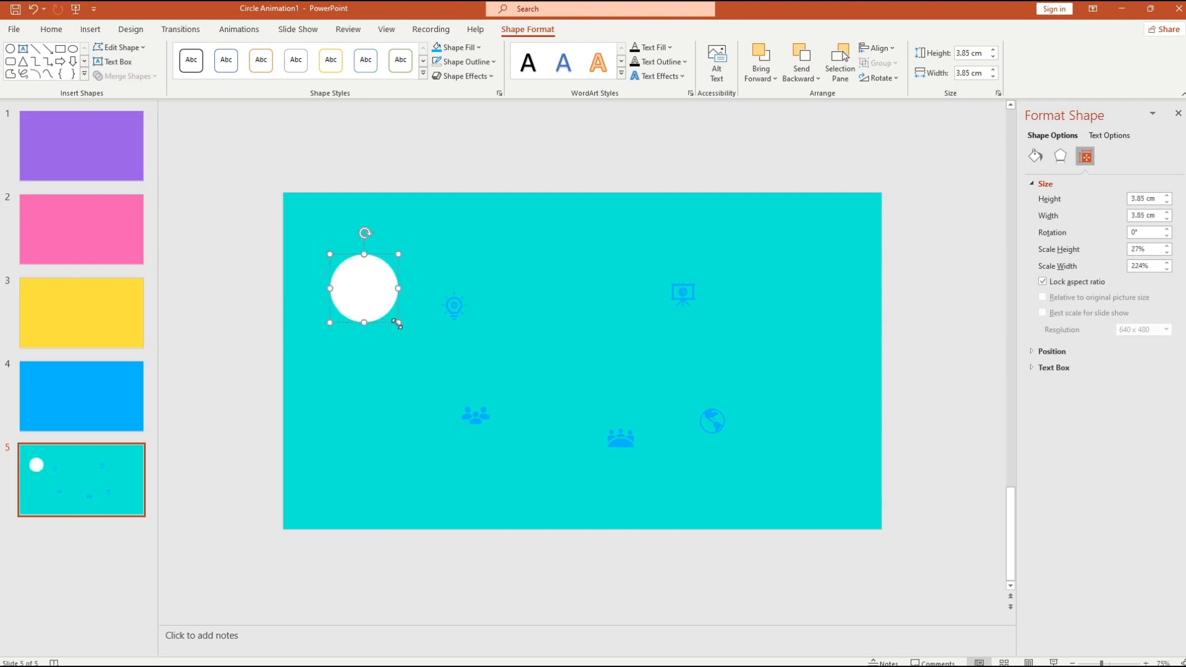
mouse_move(373, 256)
left_mouse_down()
mouse_move(413, 233)
mouse_move(377, 232)
left_mouse_up()
- Re-enter 2.9 cm as the circle's height so it ends up 2.9 cm across
left_click(968, 53)
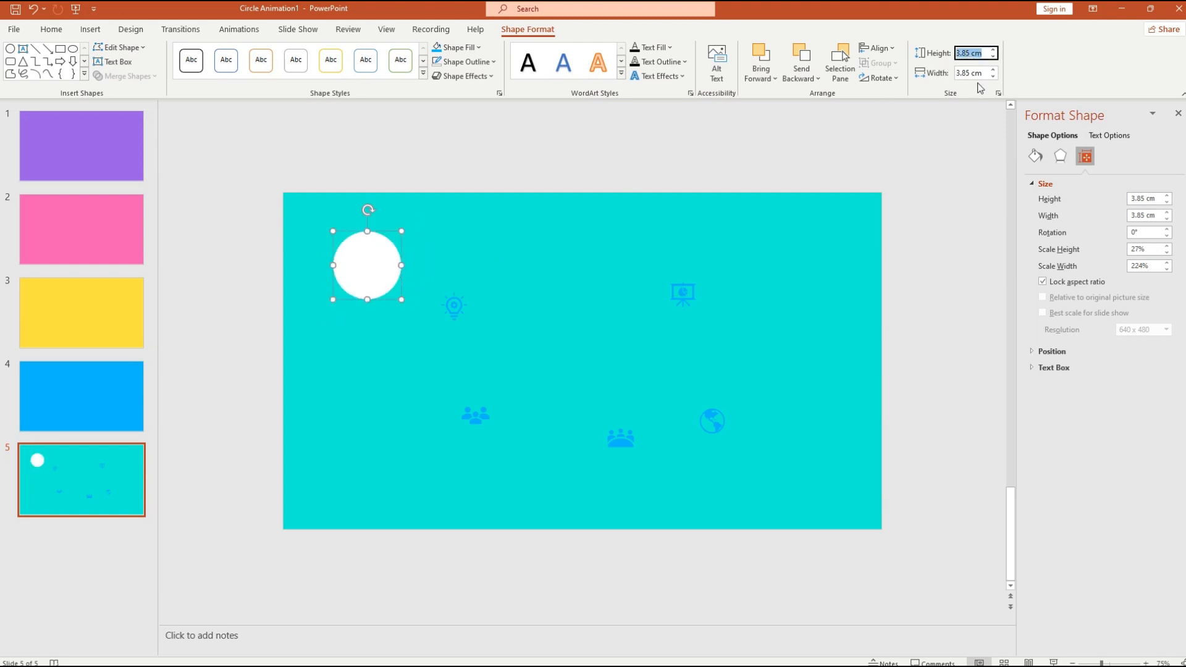
type("2.9")
key("Return")
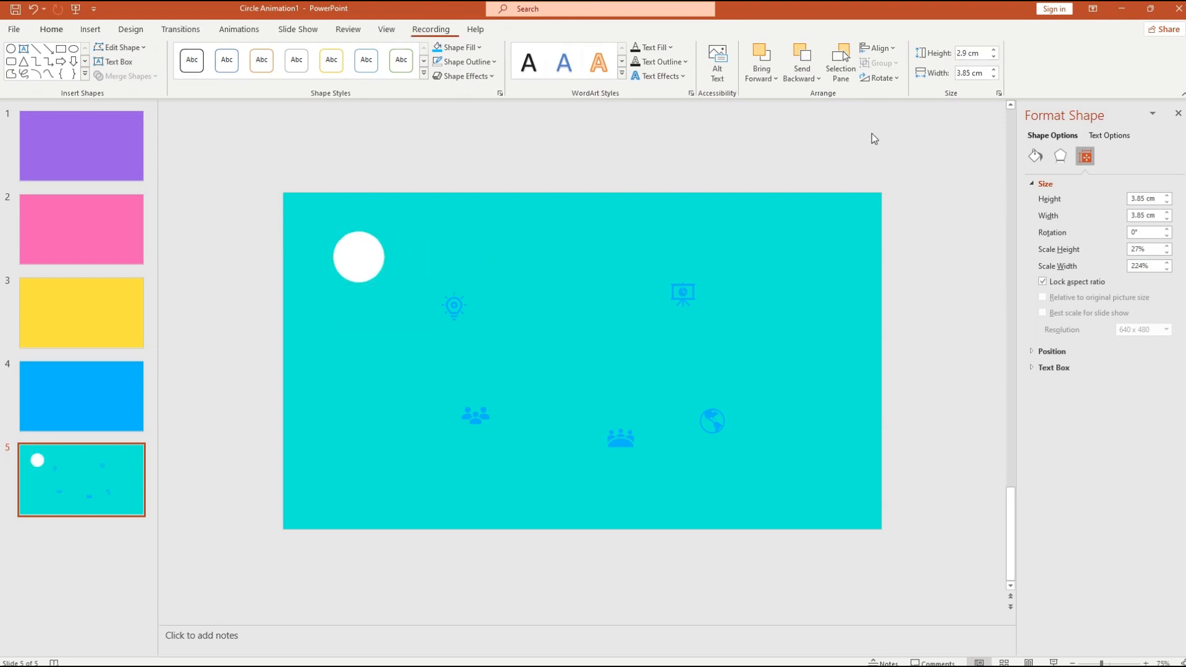
left_click(480, 264)
left_click(350, 258)
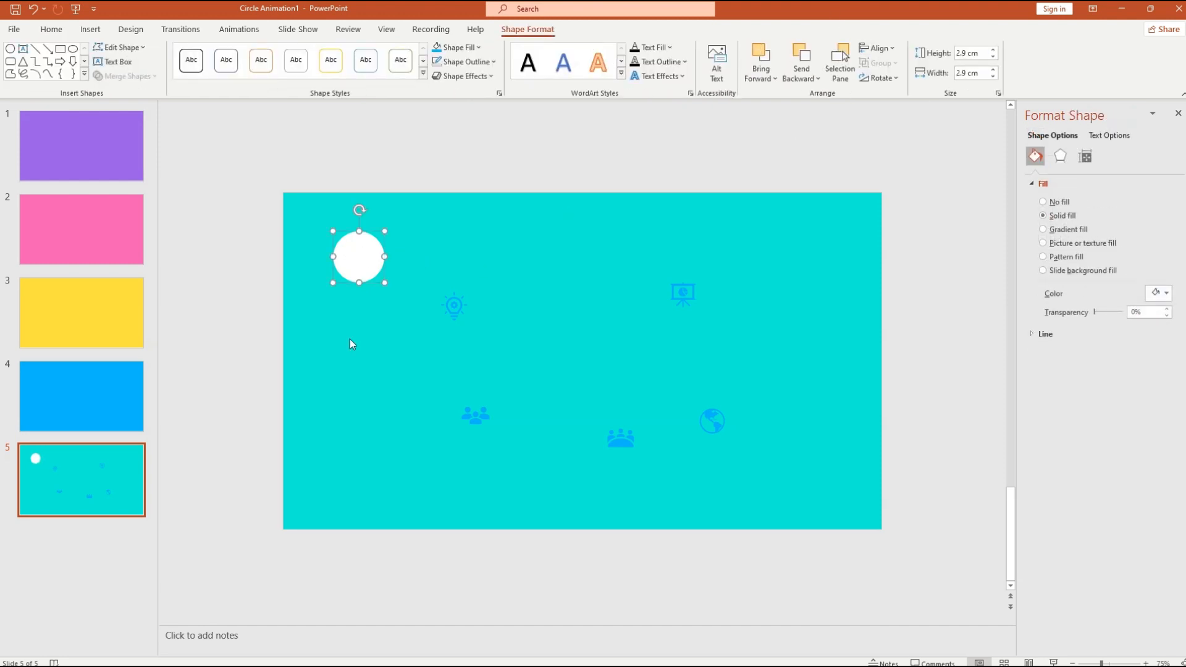
- Nudge the white circle, try the lightbulb icon on it, then move the lightbulb off
left_click_drag(369, 284, 399, 296)
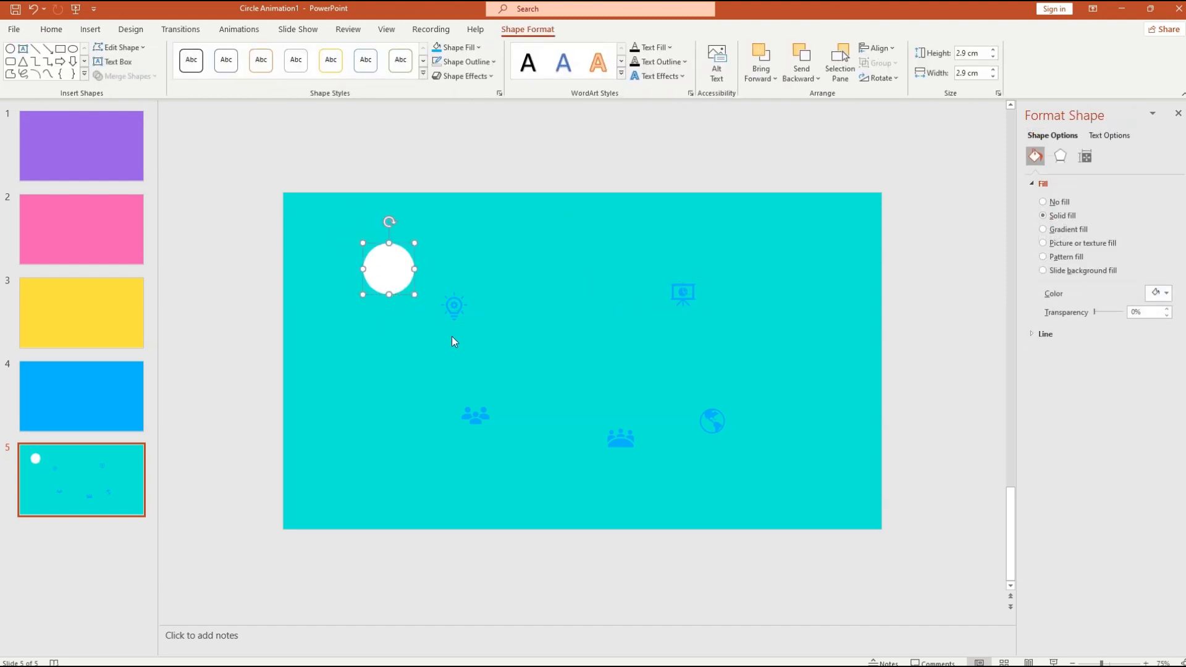
left_click(463, 326)
left_click_drag(463, 326, 401, 291)
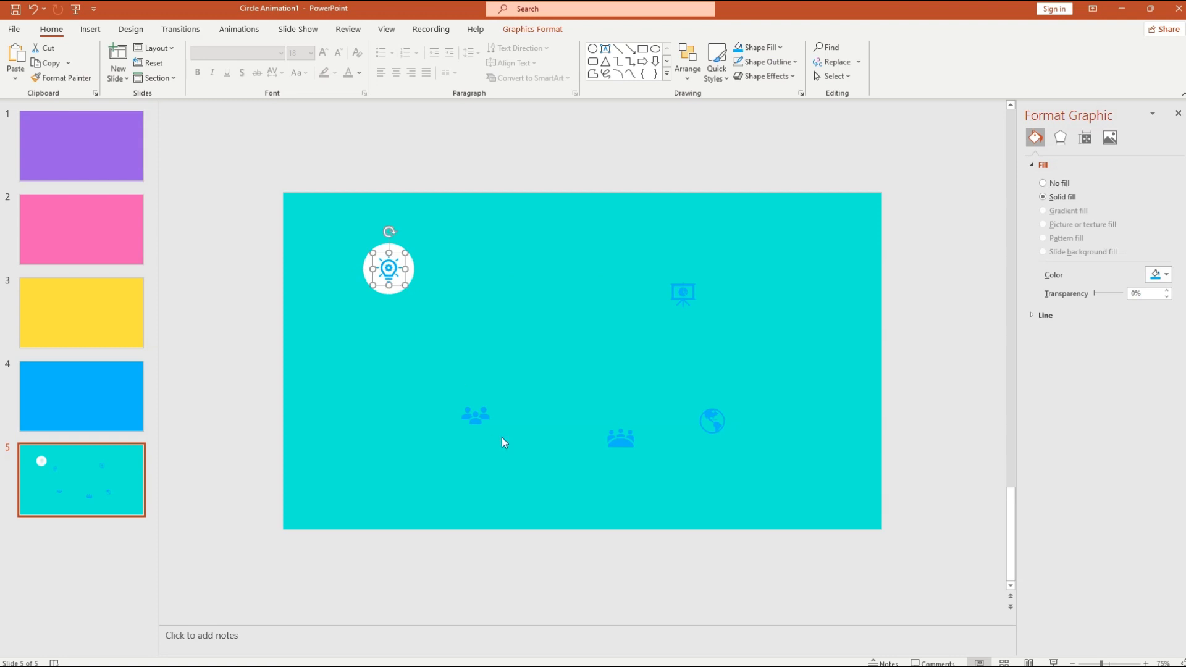
left_click(485, 477)
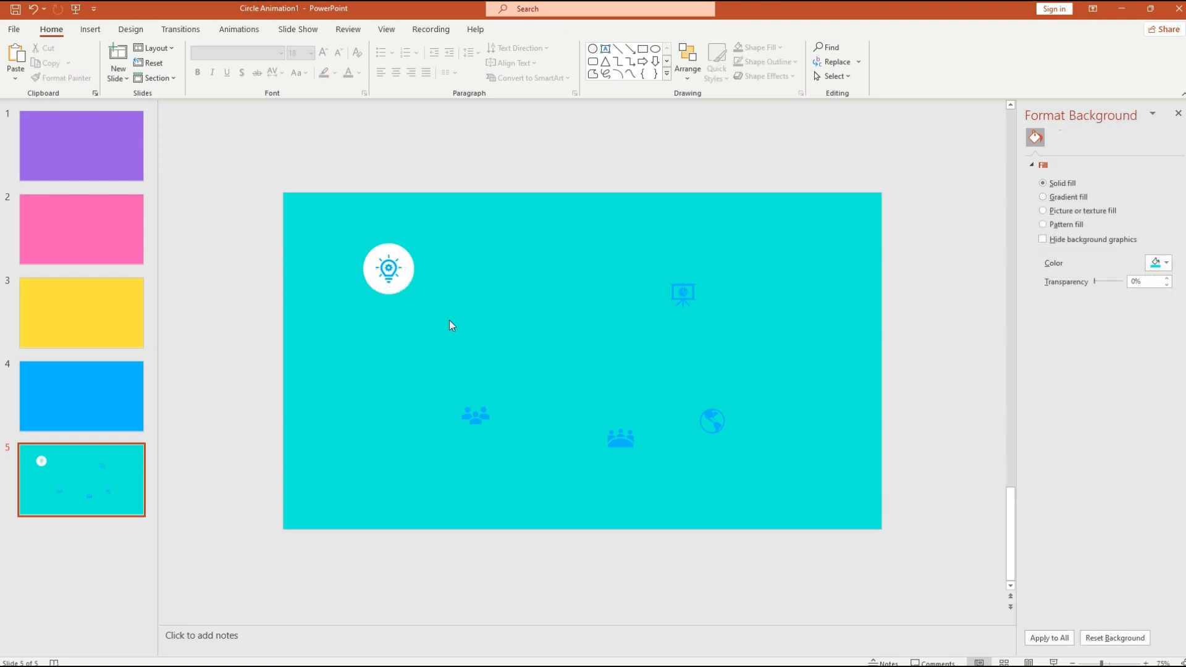
left_click(388, 270)
mouse_move(389, 270)
left_mouse_down()
mouse_move(592, 312)
mouse_move(549, 311)
left_mouse_up()
- Duplicate all five icons and park the copies off the slide's top-right
left_click_drag(760, 469, 426, 239)
key("ctrl+d")
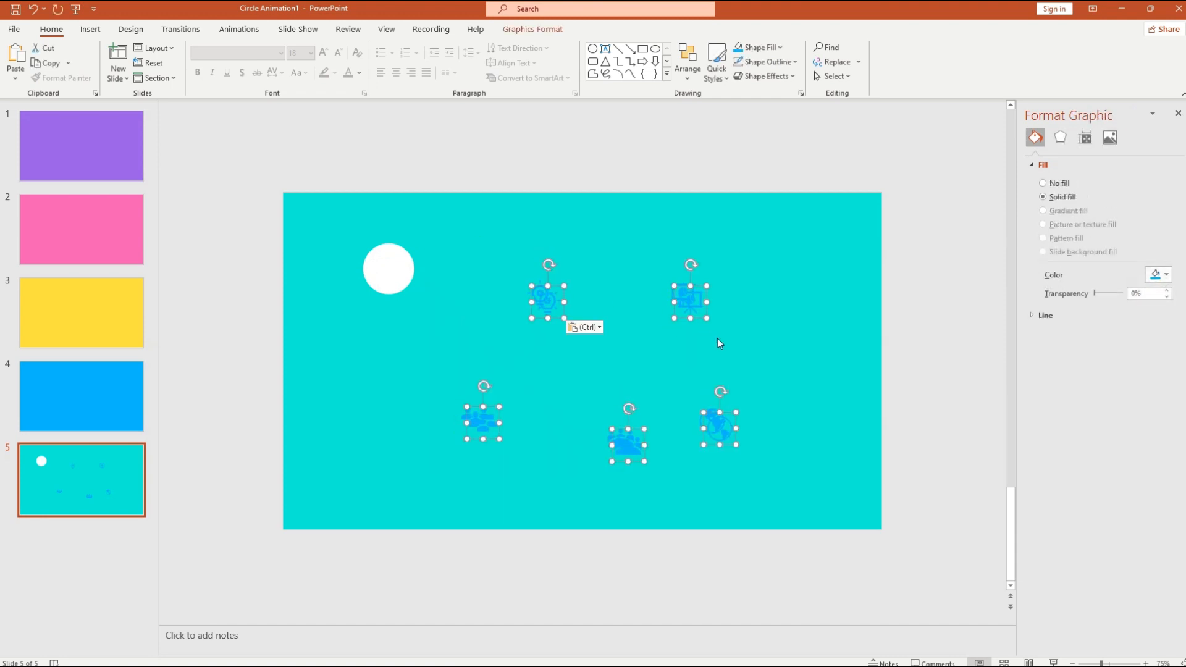
left_click_drag(707, 311, 887, 136)
- Move the presentation board icon toward the slide centre and select the white circle
left_click(685, 312)
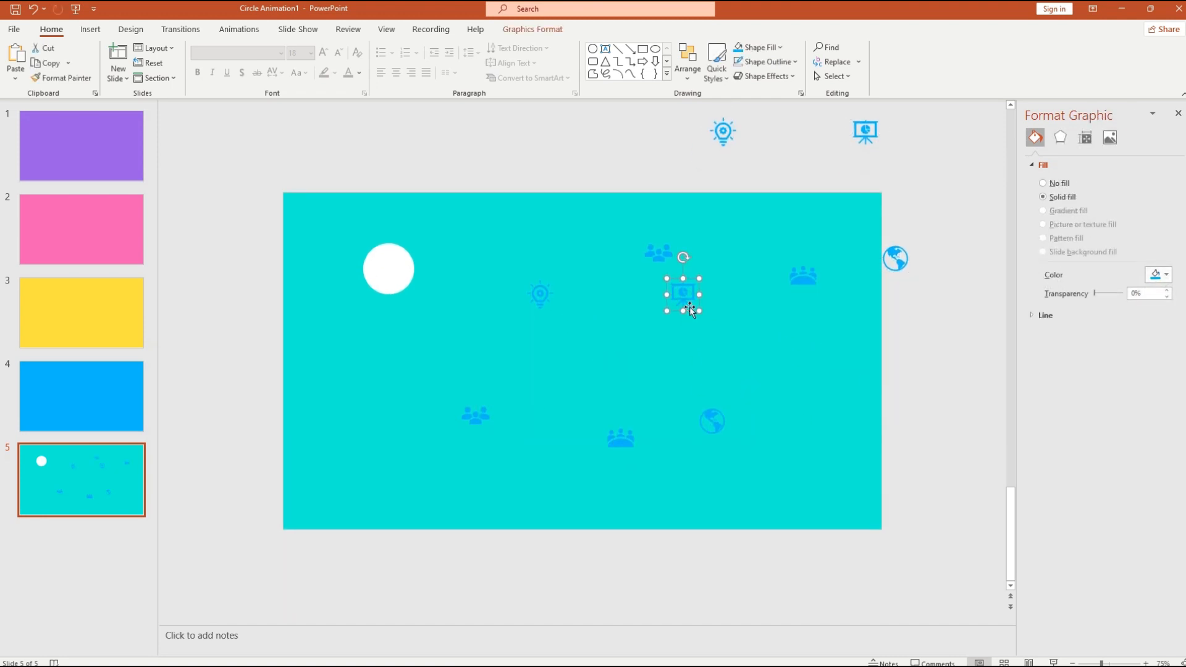
left_click_drag(689, 307, 580, 367)
left_click(407, 278)
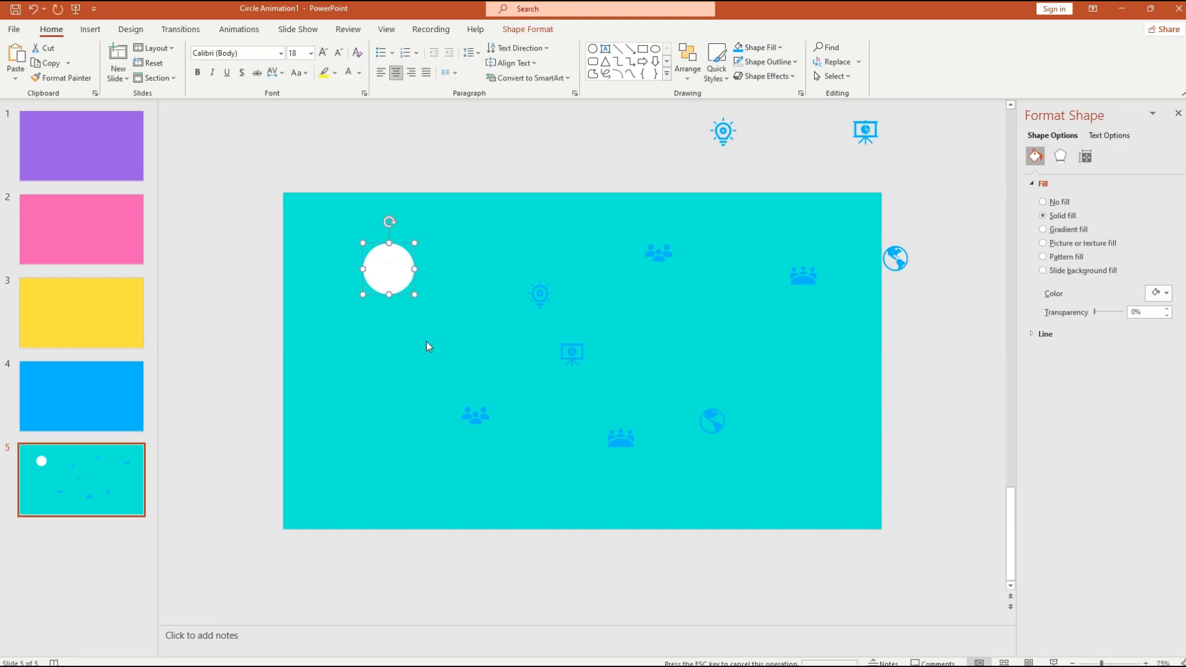
- Paste white circle copies and spread them in a staggered column down the left side
key("ctrl+v")
key("ctrl+v")
key("ctrl+v")
key("ctrl+v")
left_click_drag(433, 323, 414, 447)
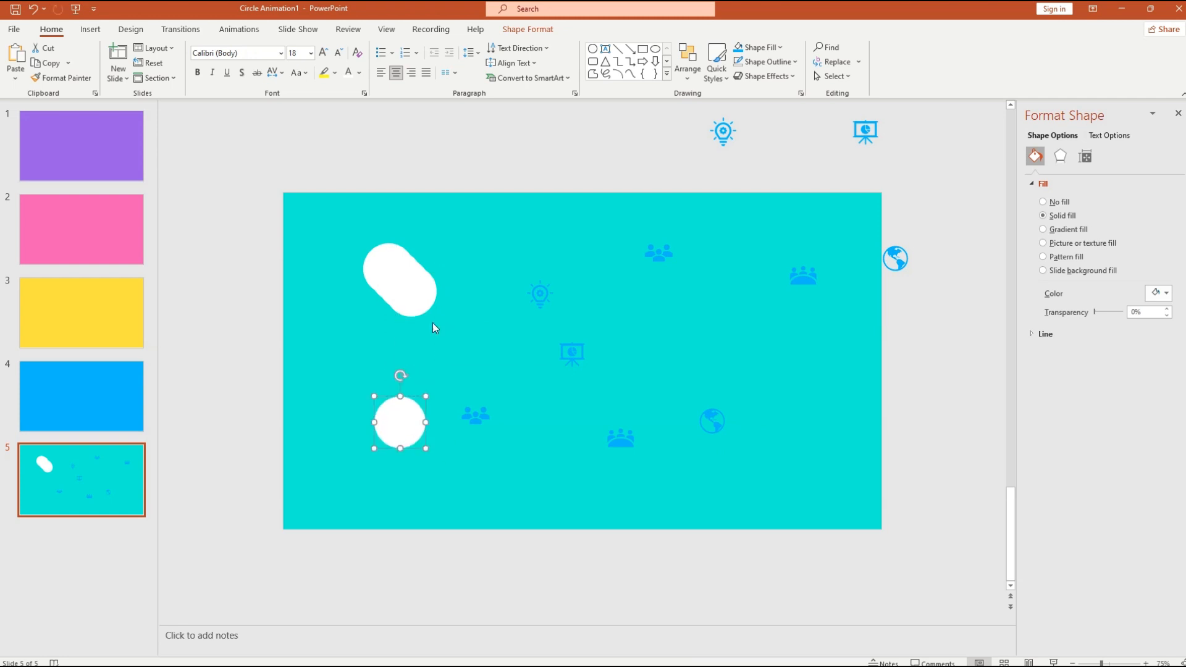
left_click_drag(420, 306, 408, 363)
left_click_drag(408, 303, 411, 201)
left_click_drag(416, 280, 461, 310)
- Move the globe icon up beside the other icons and select all five icons
left_click(540, 294)
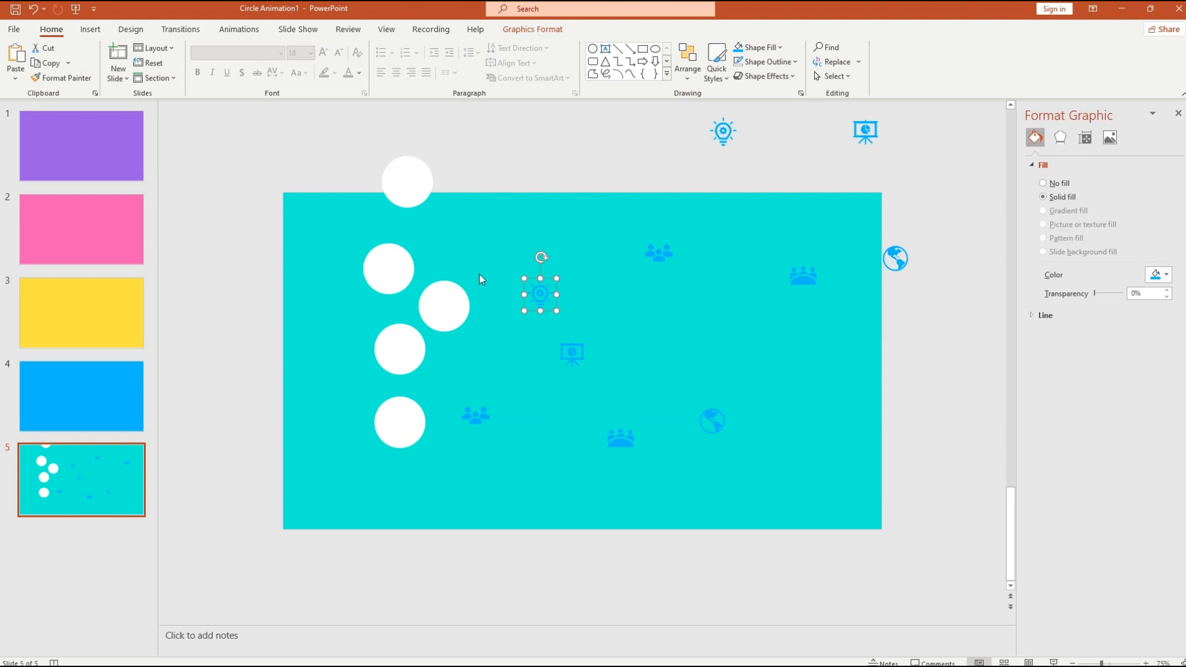
left_click(721, 436)
left_click_drag(720, 436, 499, 271)
left_click_drag(666, 473, 418, 223)
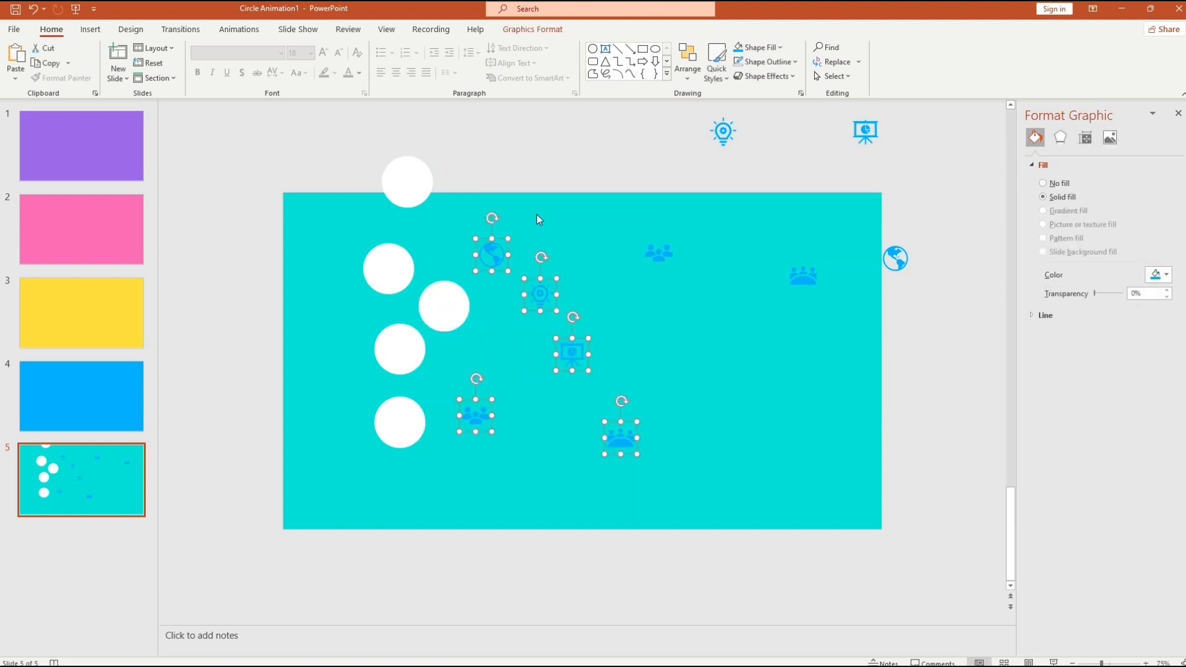
- Bring the five icons to the front and centre the globe on the top circle
right_click(546, 300)
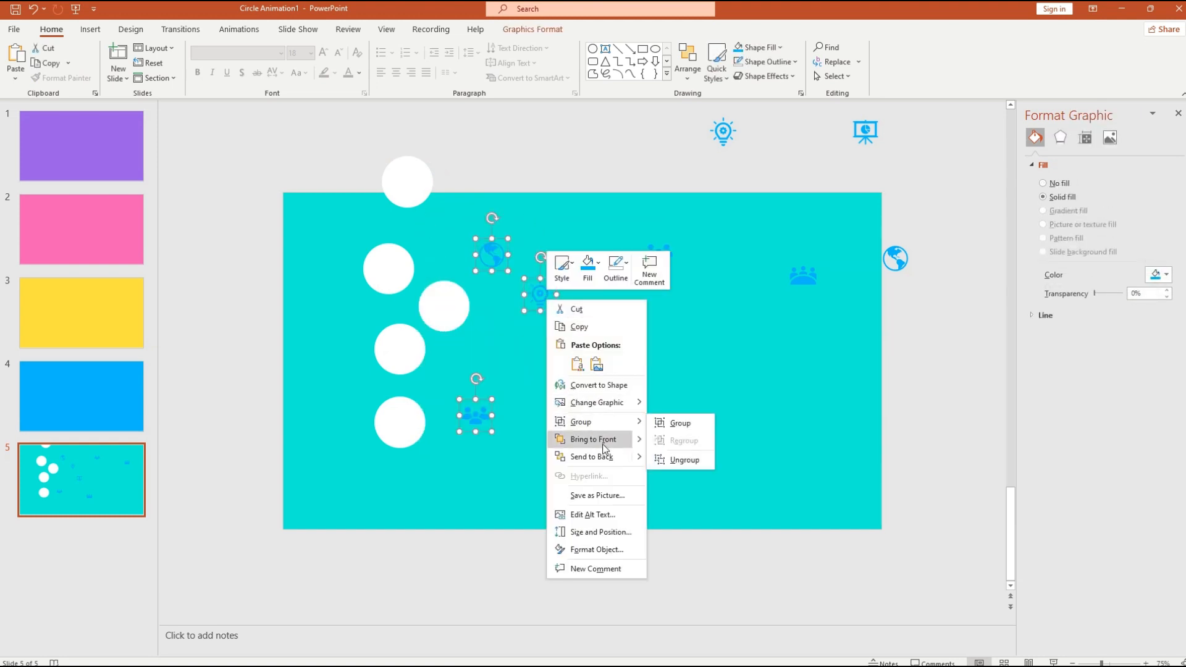
left_click(641, 437)
left_click(665, 387)
left_click(498, 269)
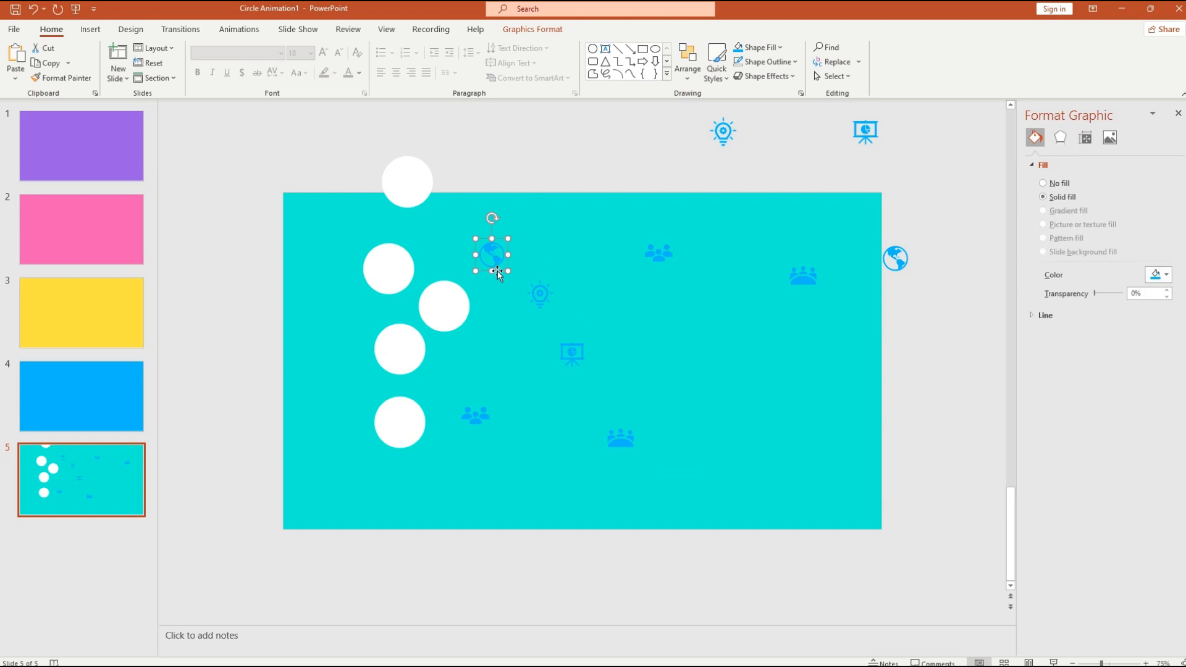
left_click_drag(498, 270, 412, 197)
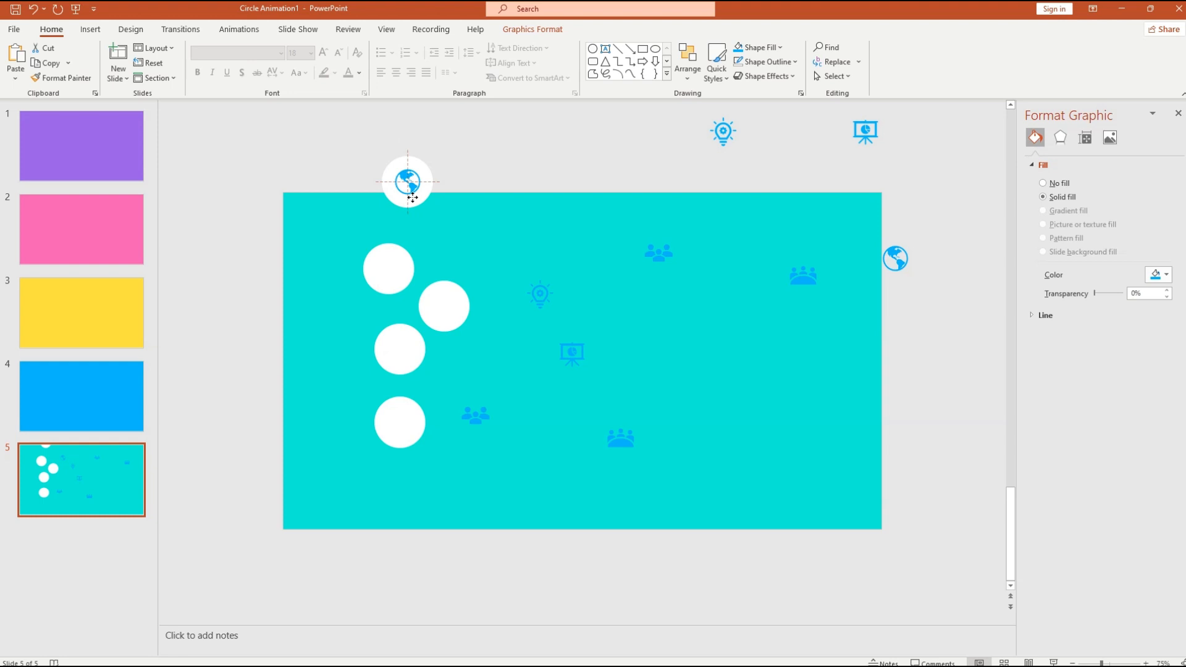
left_click_drag(412, 197, 410, 191)
left_click(491, 282)
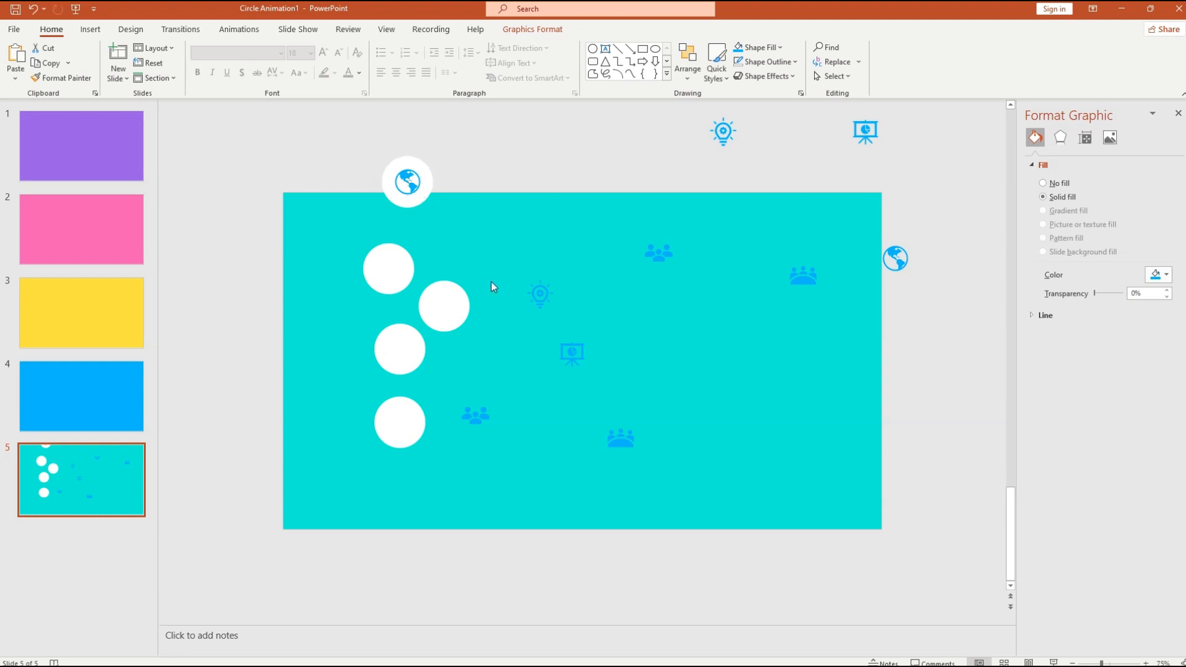
- Place the presentation board icon on the second circle and the lightbulb on the offset circle
left_click(539, 303)
left_click(579, 367)
left_click_drag(581, 369, 397, 285)
left_click(537, 296)
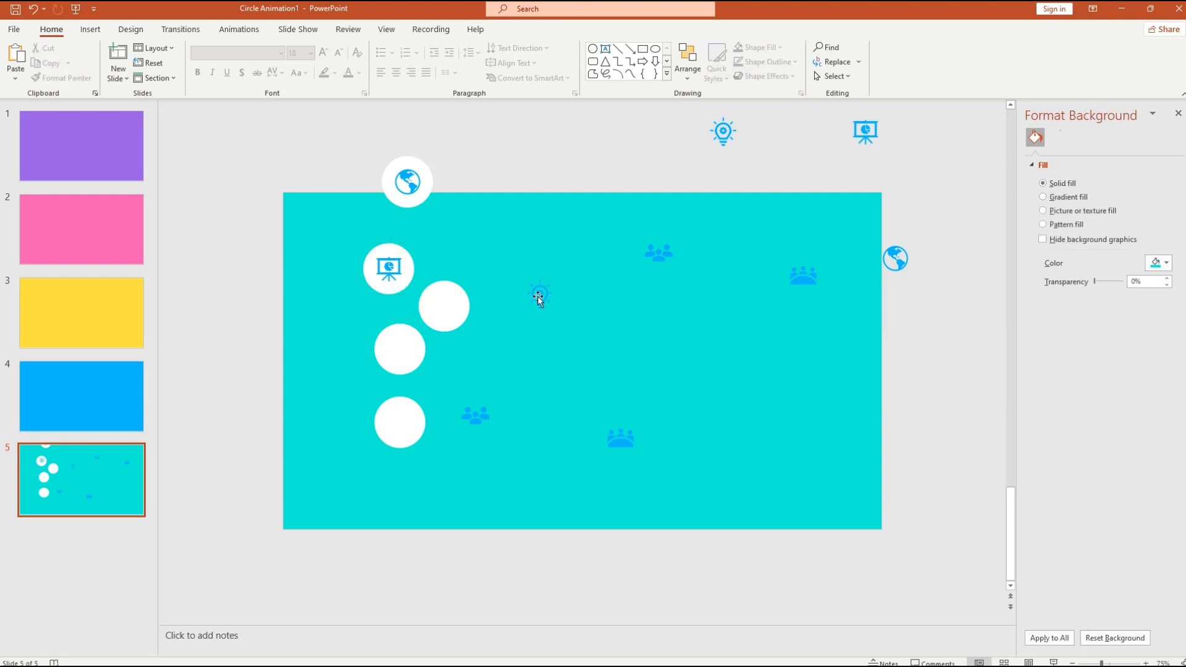
left_click(540, 297)
left_click_drag(546, 312, 446, 320)
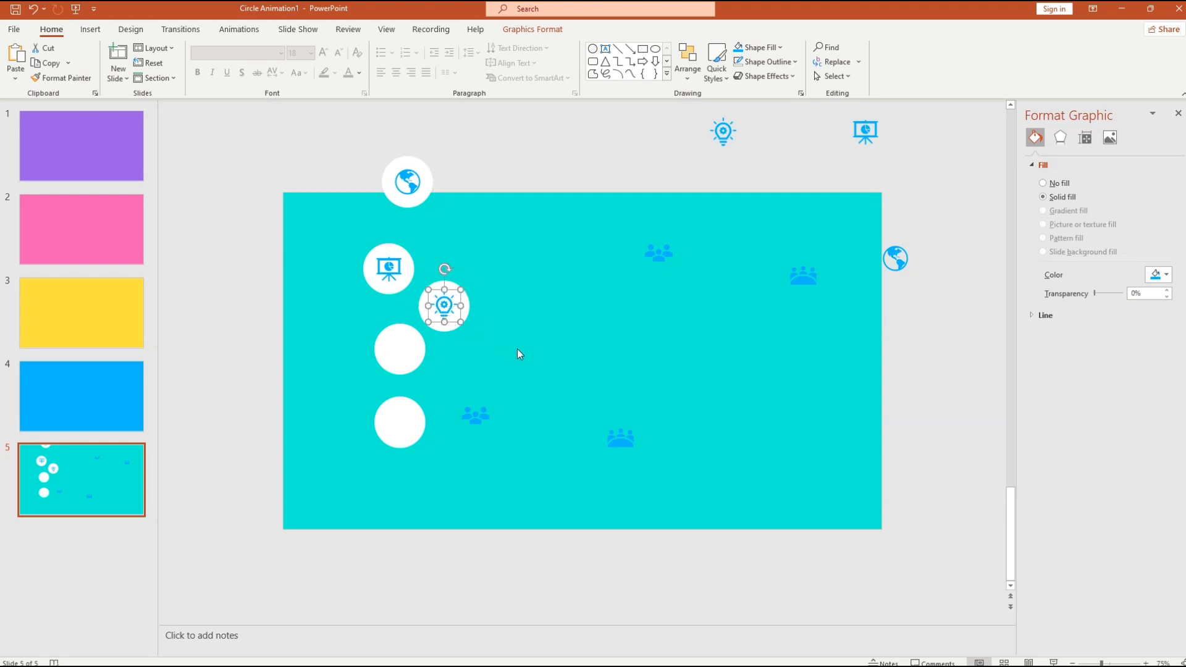
left_click(479, 365)
- Place the people icon on the fourth circle and the team icon on the bottom circle
left_click(477, 422)
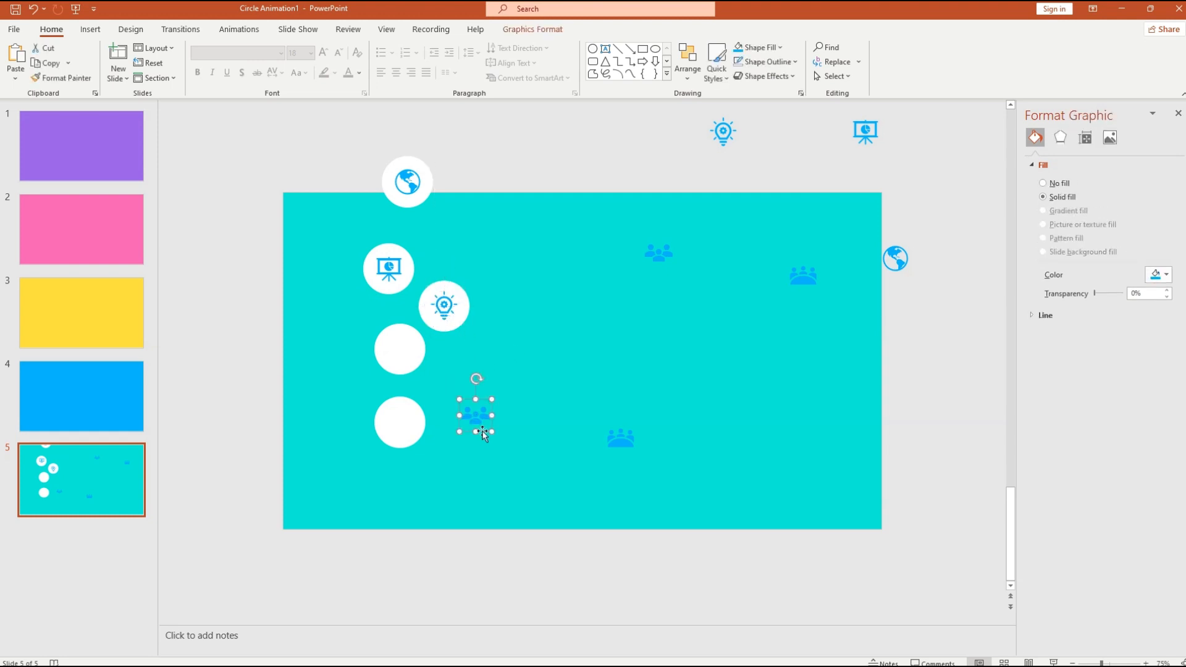
left_click_drag(478, 422, 406, 366)
left_click(619, 435)
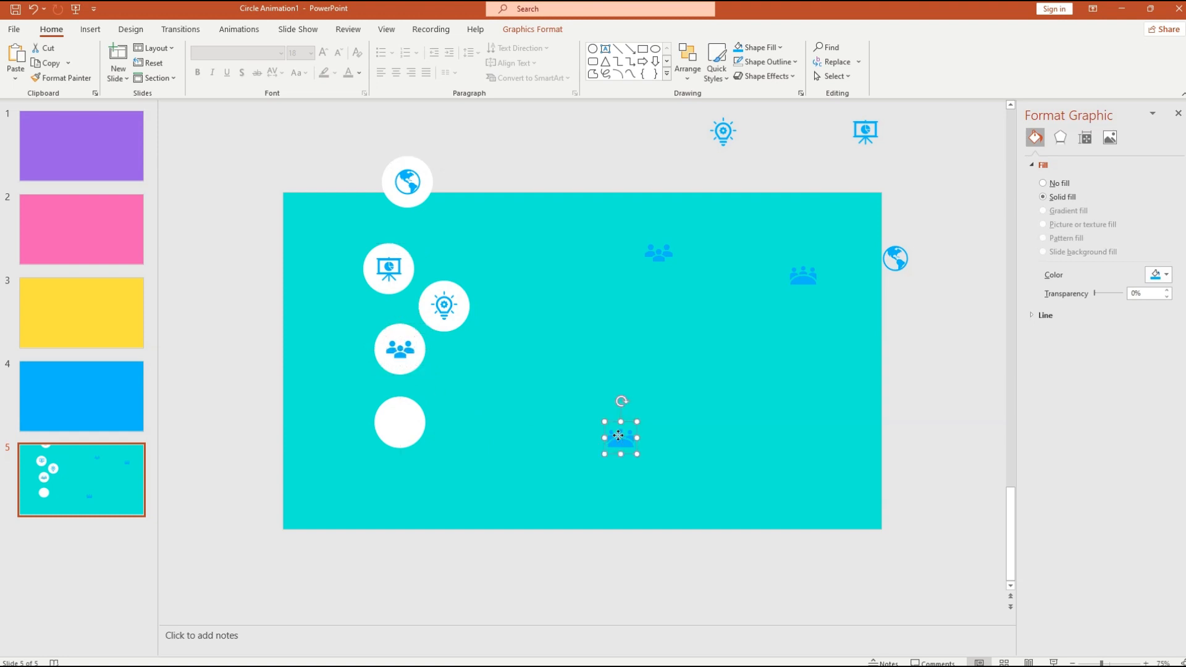
left_click_drag(631, 455, 411, 438)
left_click(549, 411)
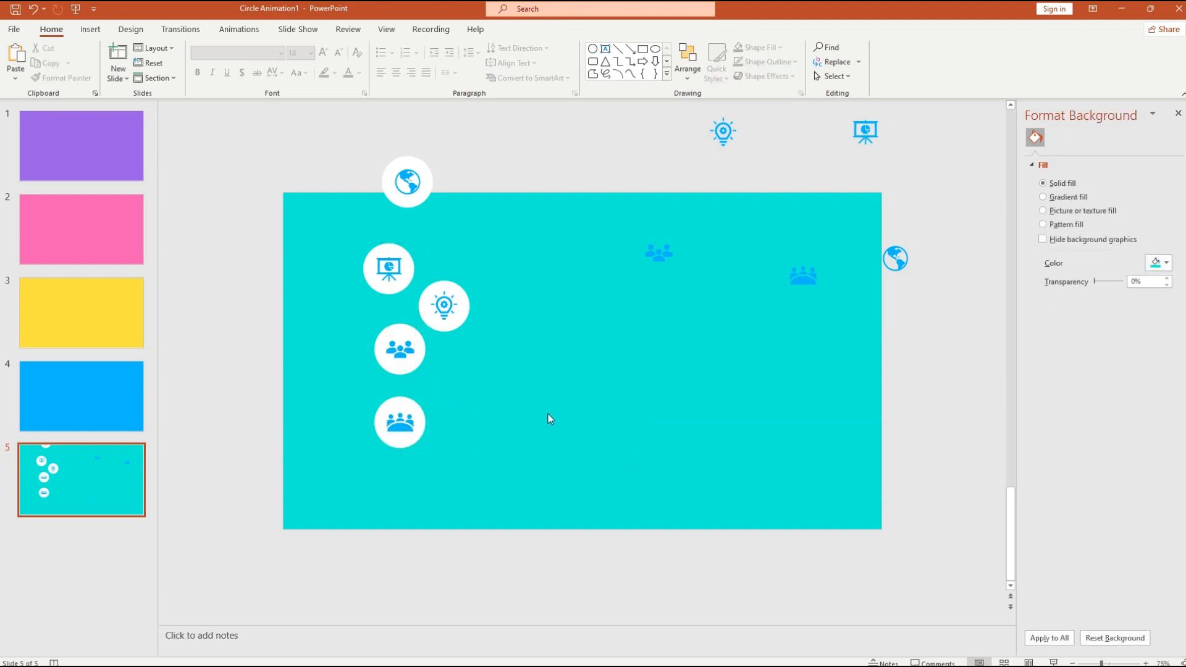
- Move the whole circle-and-icon column to the slide's left edge
left_click_drag(508, 493, 337, 128)
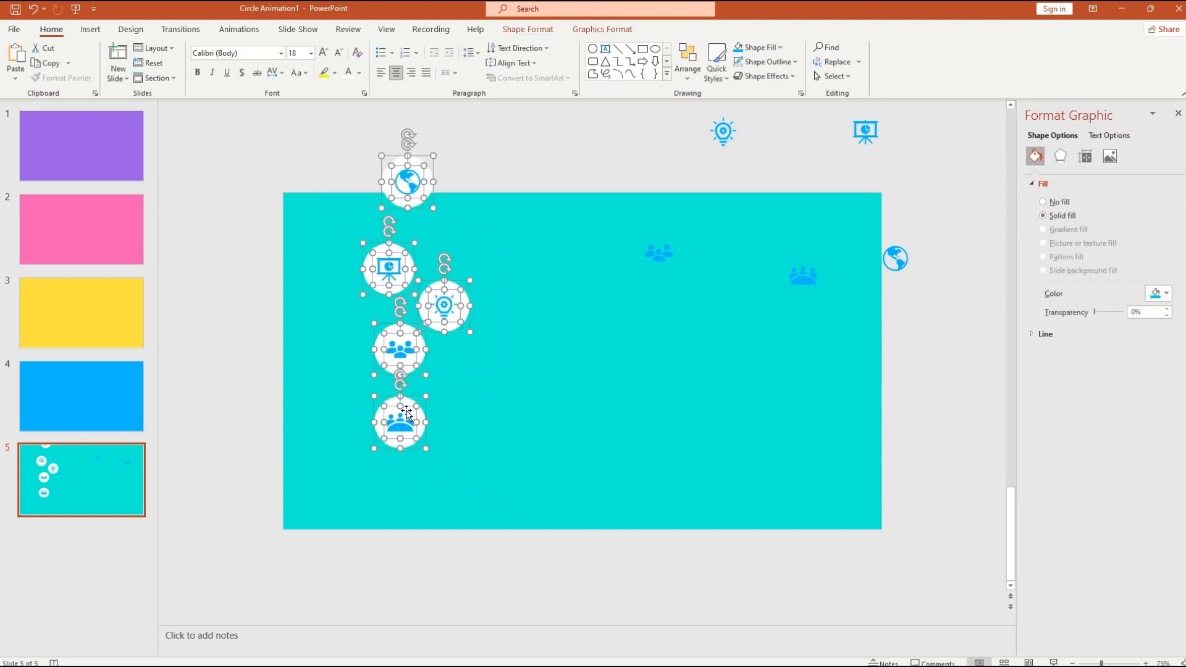
left_click_drag(428, 440, 267, 479)
left_click(328, 406)
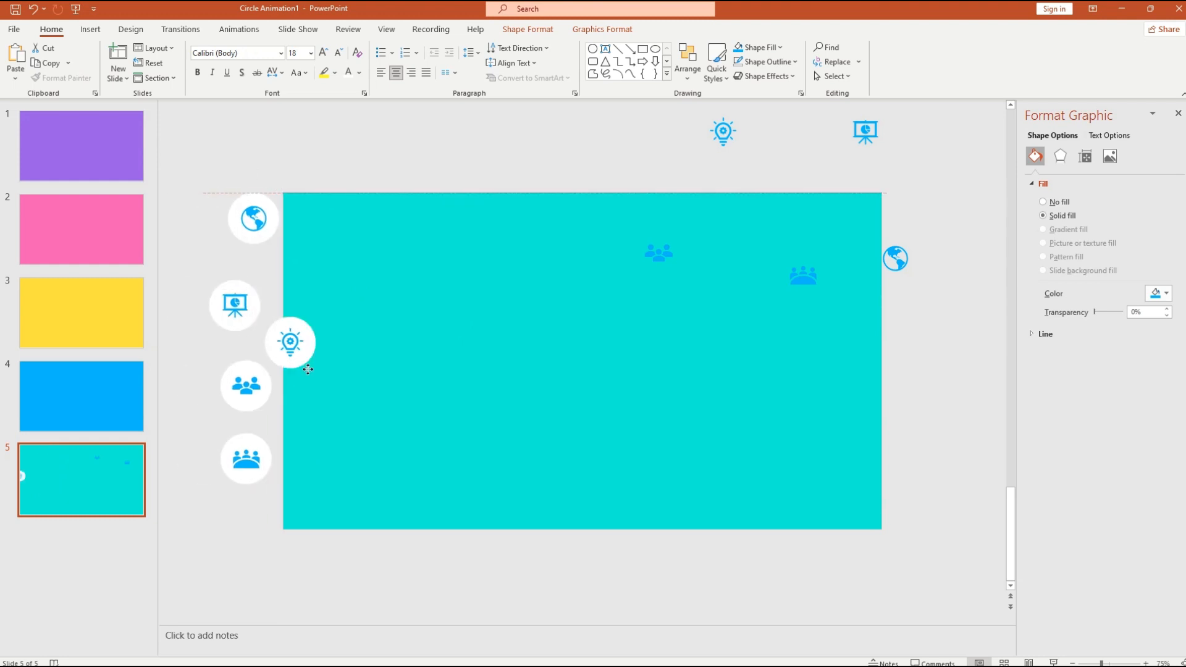
left_click_drag(305, 367, 261, 371)
key("ctrl+z")
left_click(335, 382)
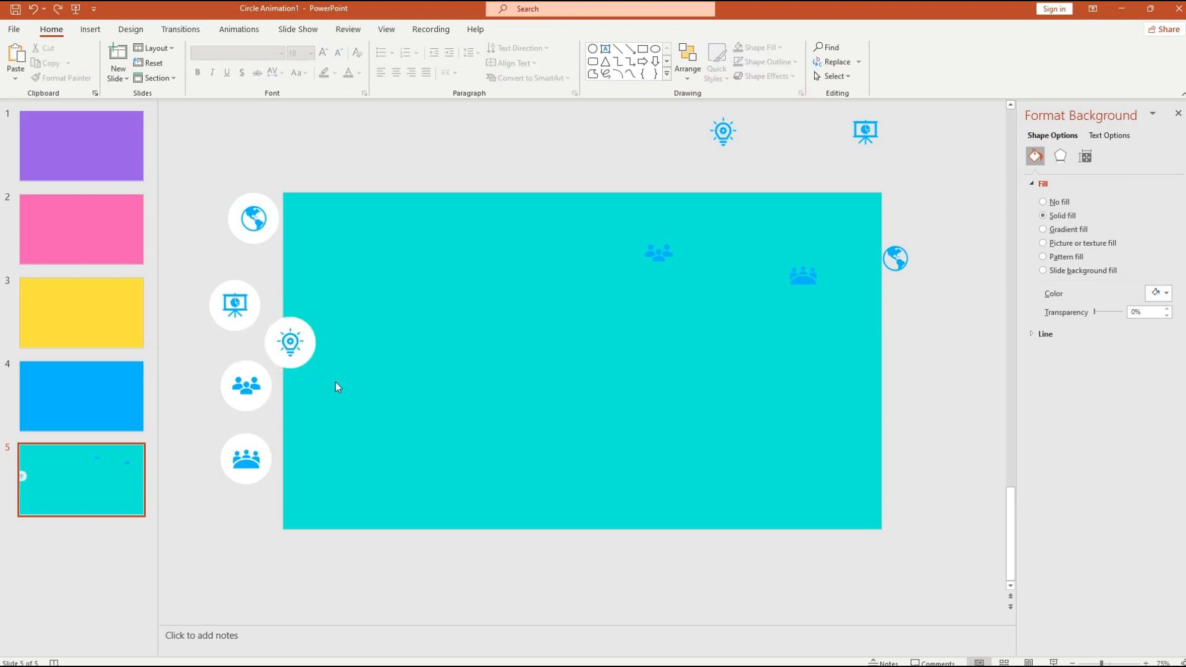
- Select the bottom circle together with its team icon for grouping
left_click(247, 479)
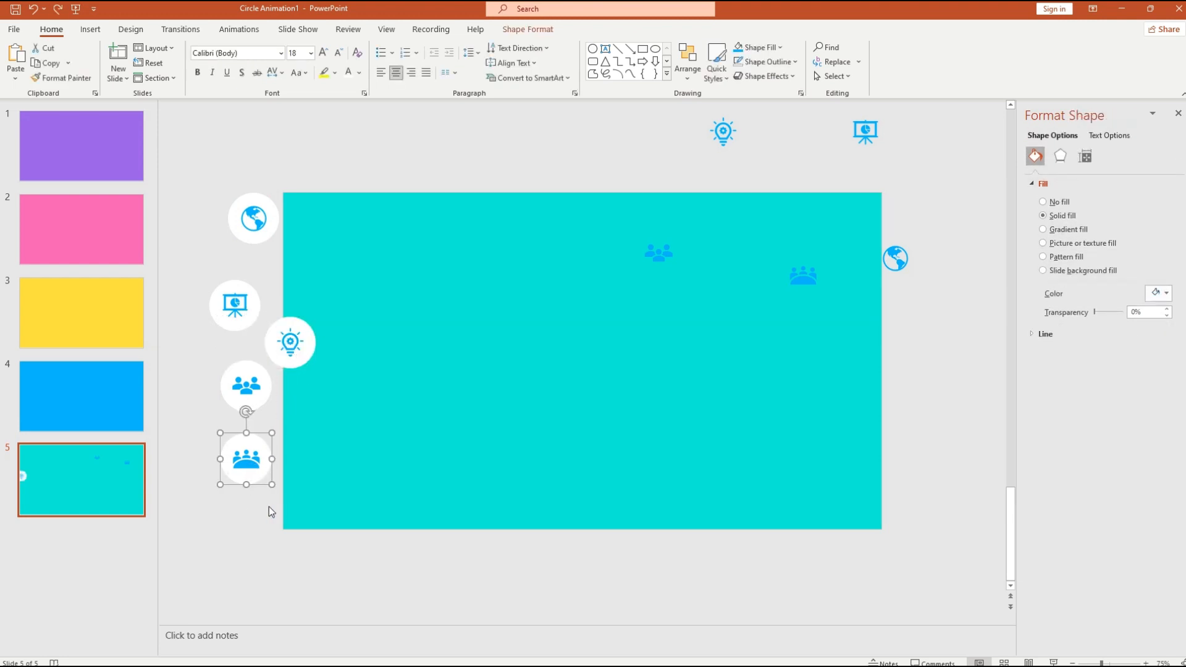
left_click(272, 498)
left_click(250, 473)
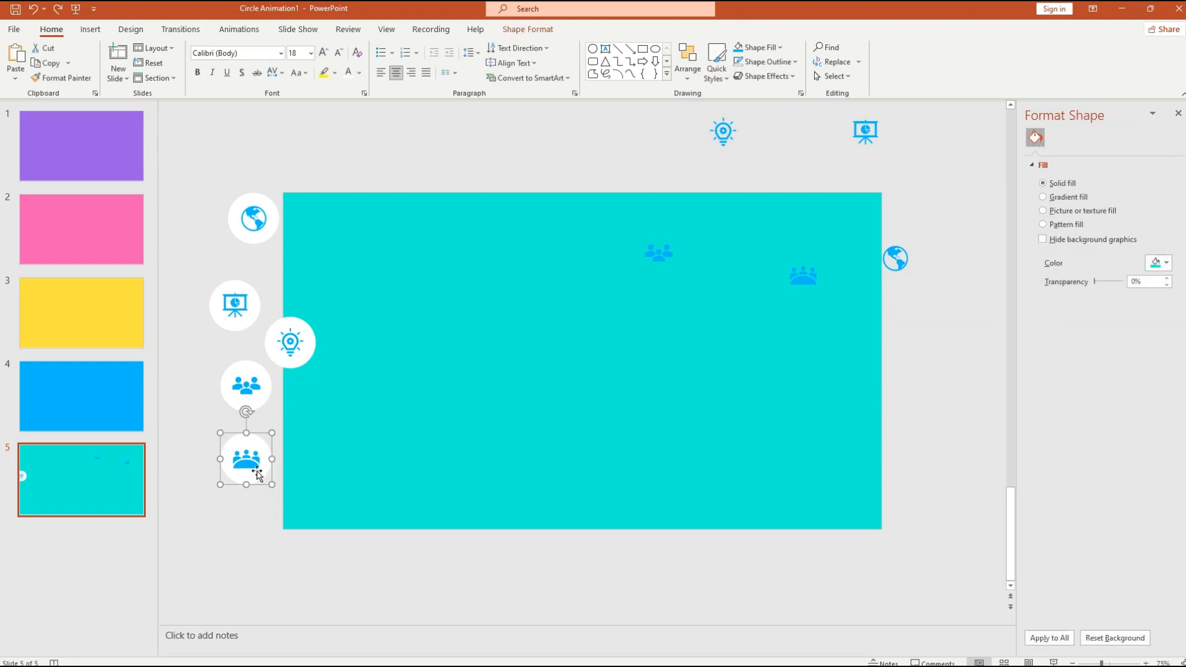
left_click(246, 460, "shift")
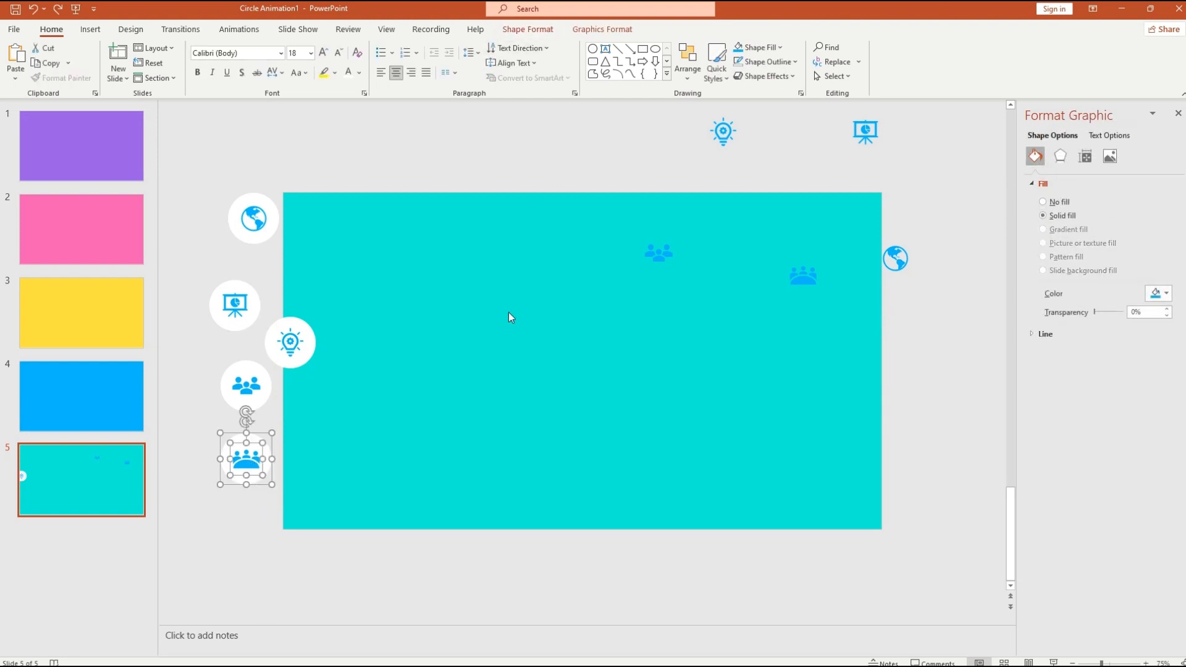
left_click(532, 31)
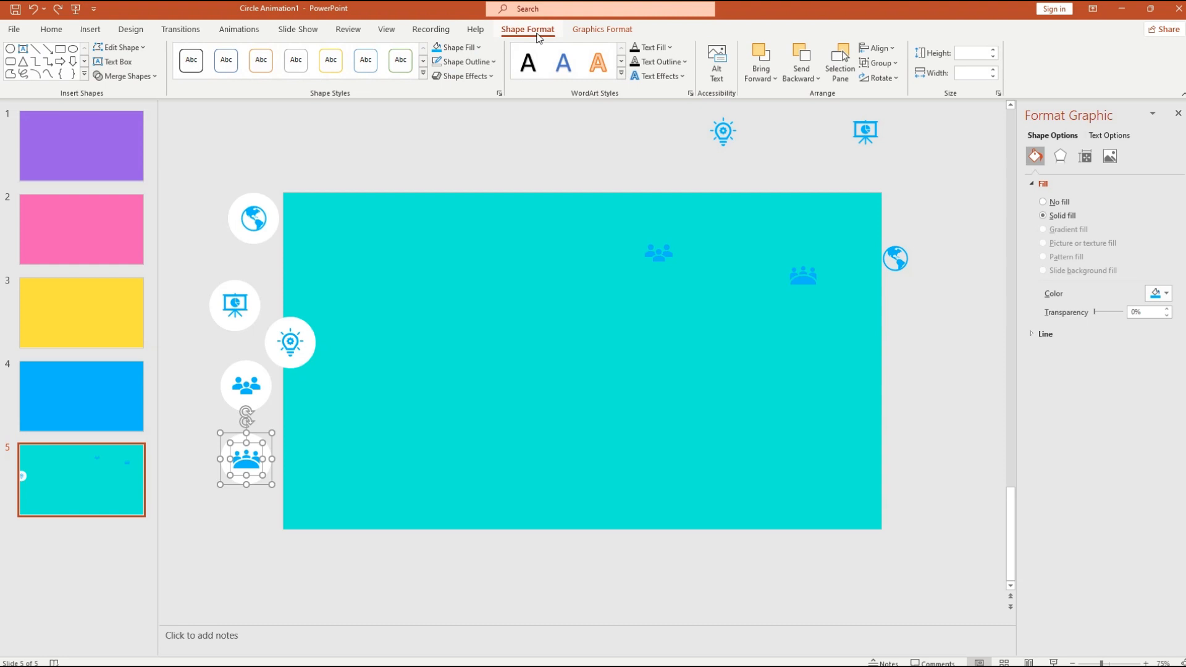
left_click(895, 63)
- Group the bottom circle with its team icon and each remaining circle with its icon
left_click(886, 82)
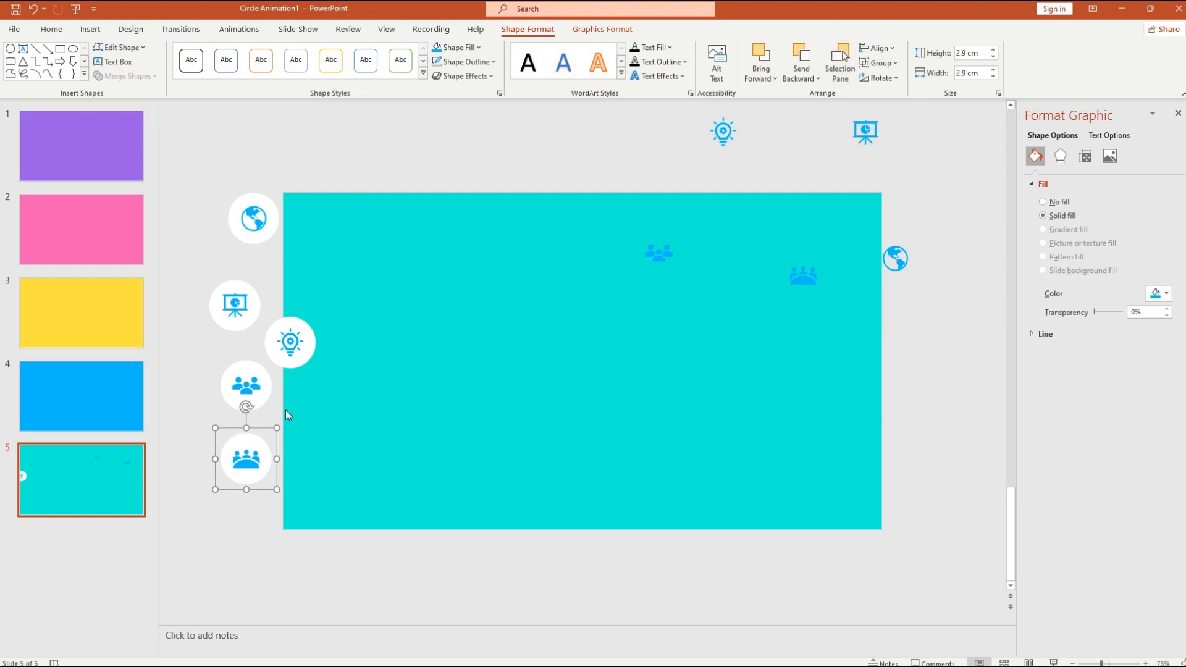
left_click(257, 408)
left_click(254, 396)
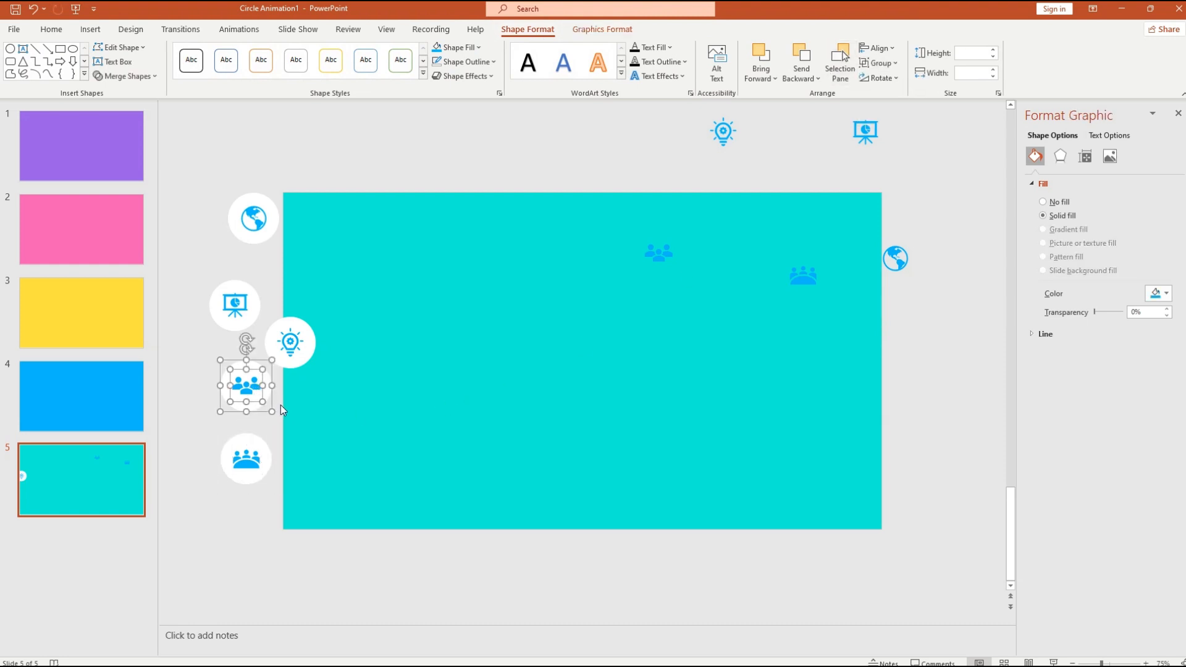
left_click(291, 341)
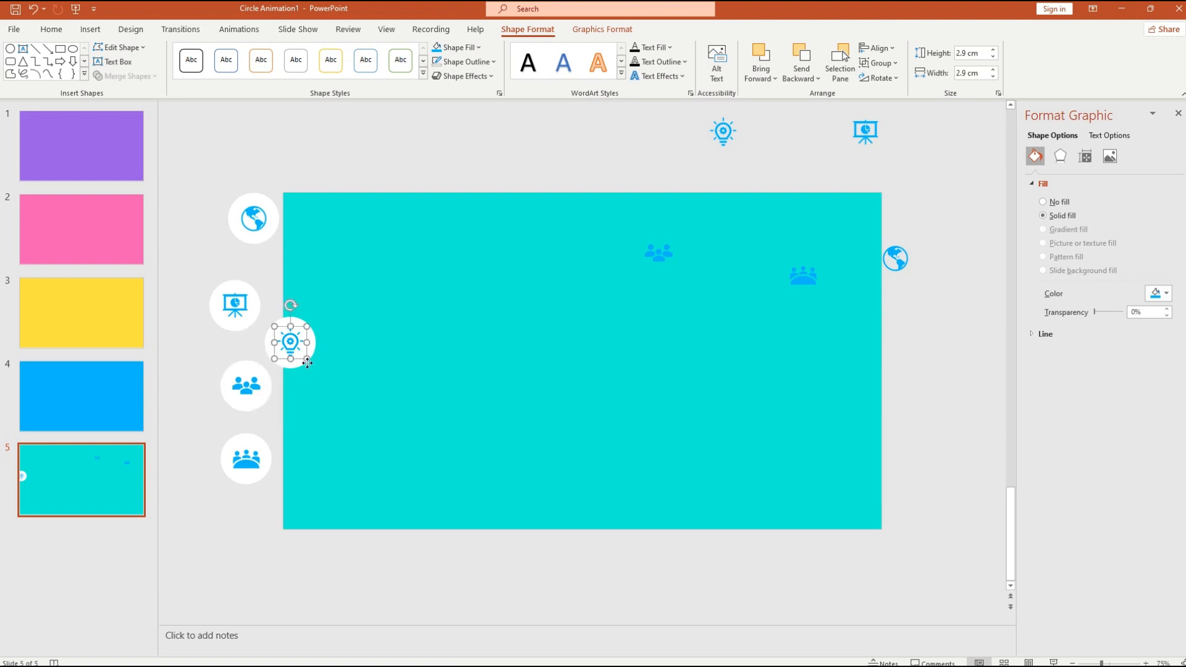
left_click(233, 306)
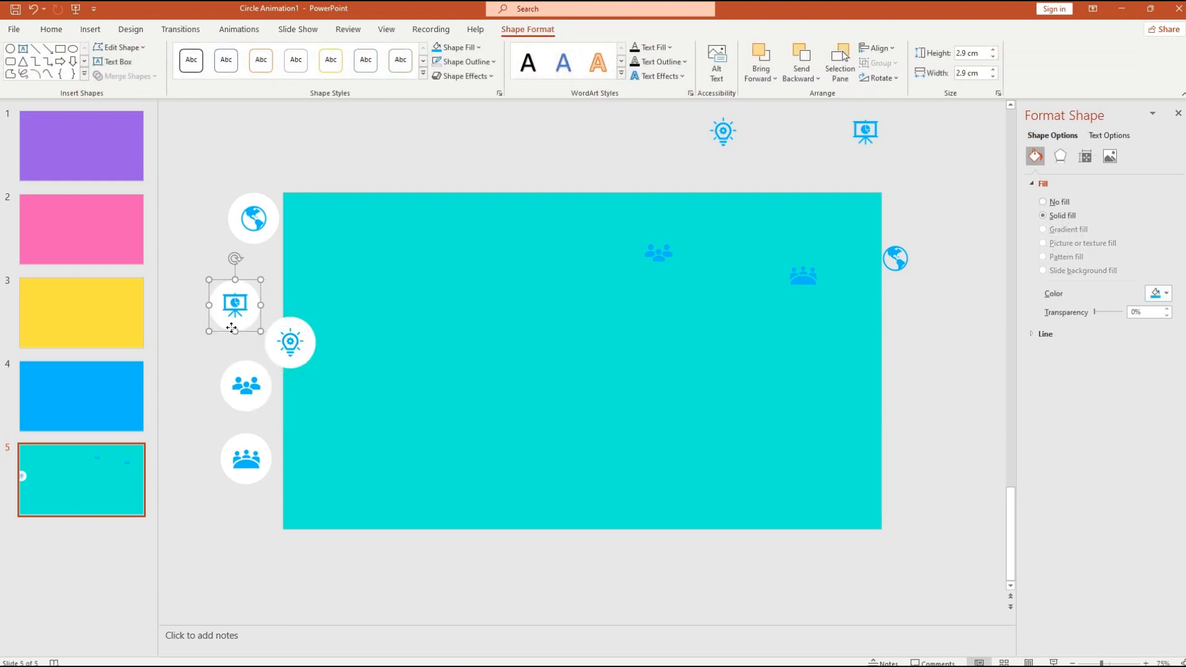
left_click(253, 238)
left_click(257, 224, "shift")
key("ctrl+g")
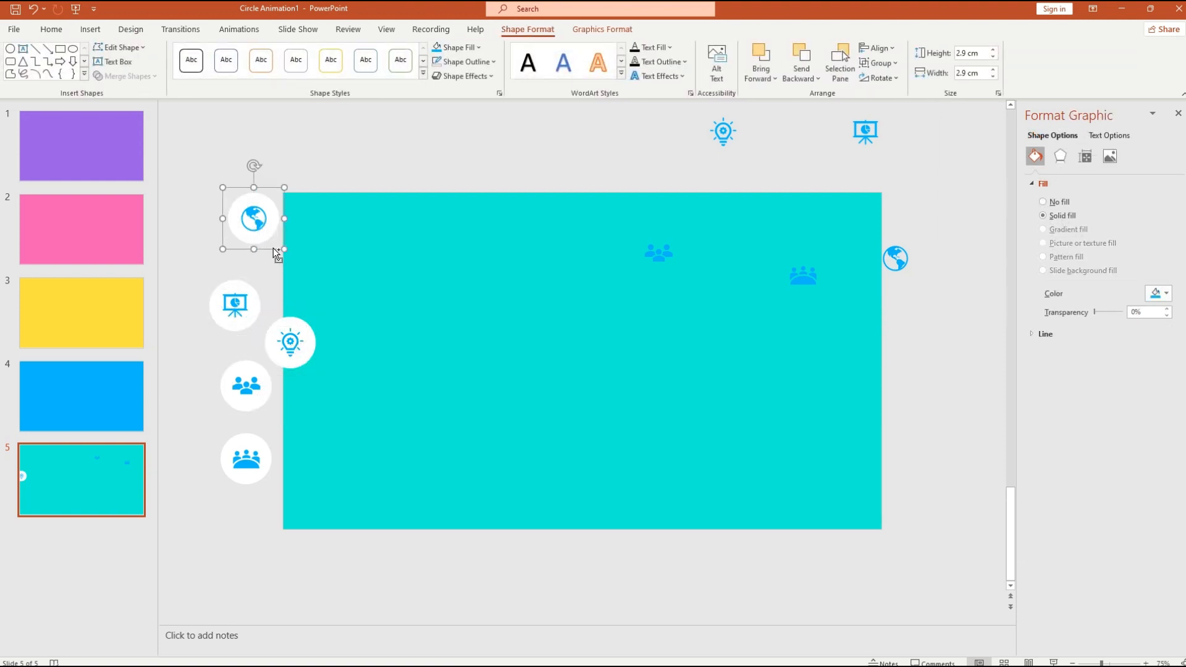
left_click(280, 272)
- Move the presentation and lightbulb groups into the column and select all five groups
left_click(285, 353)
left_click(252, 312)
left_click(242, 343)
left_click(234, 365)
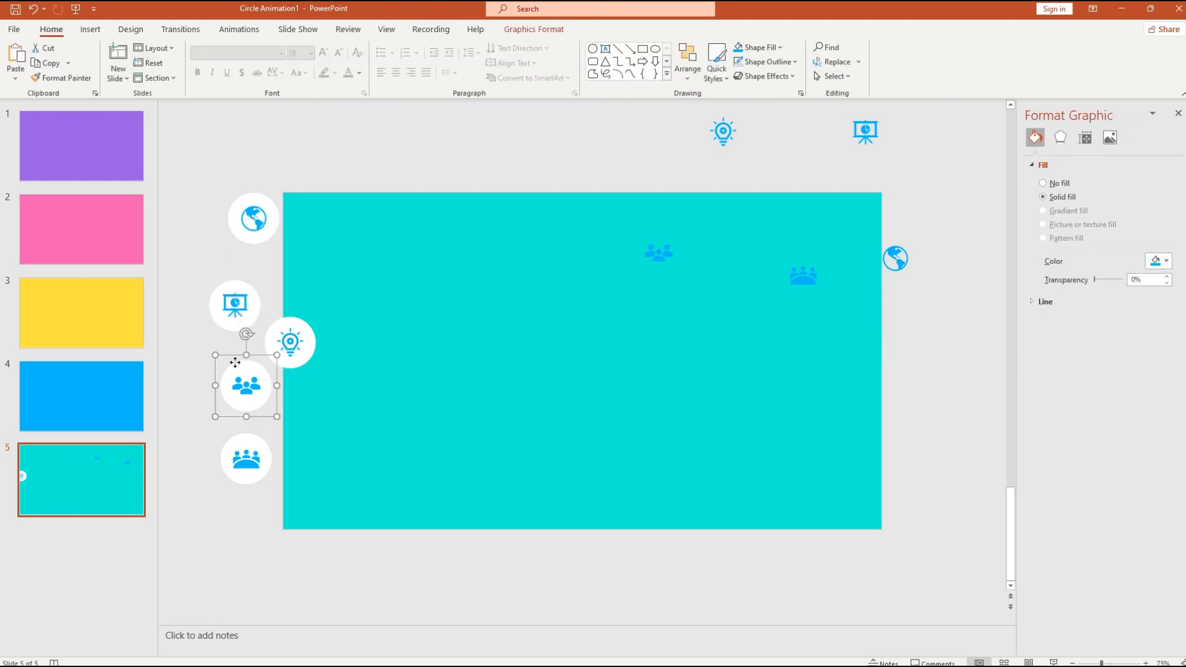
left_click(231, 327)
left_click_drag(244, 334, 265, 301)
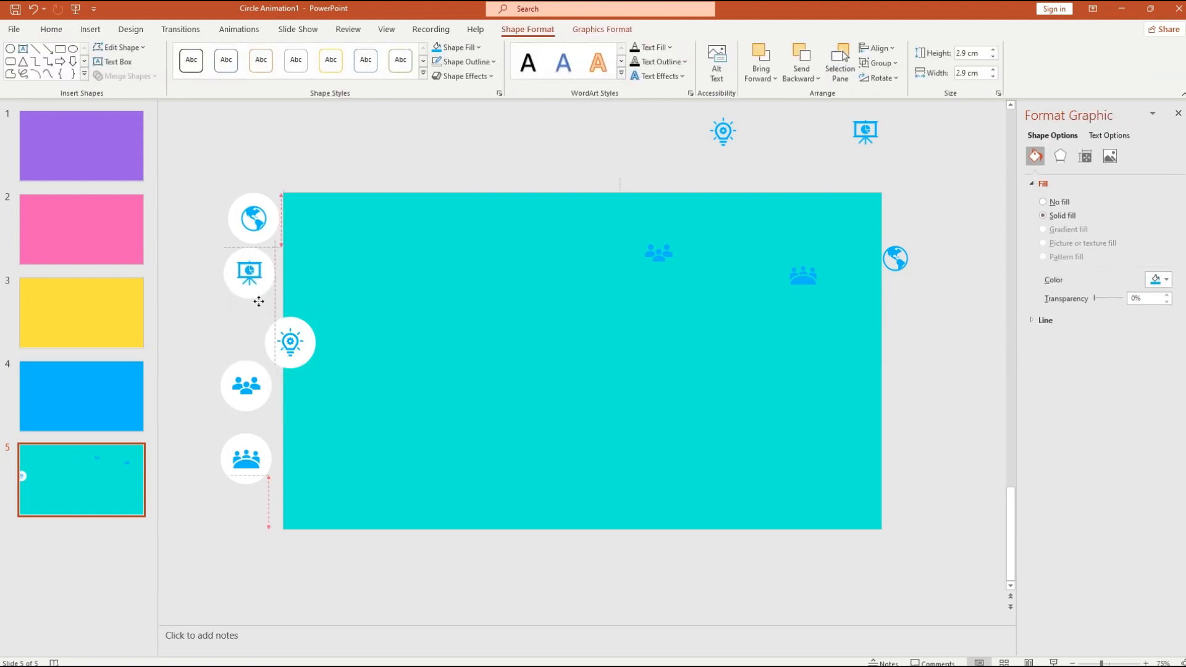
left_click(294, 365)
left_click_drag(294, 366, 250, 354)
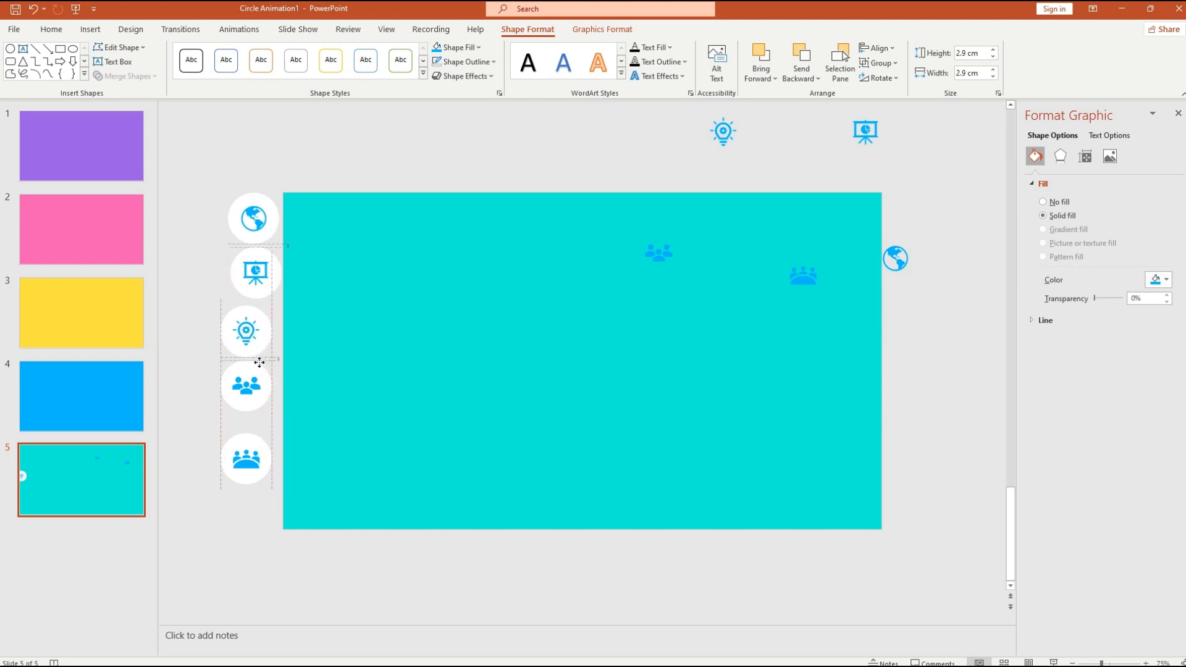
left_click_drag(196, 182, 317, 572)
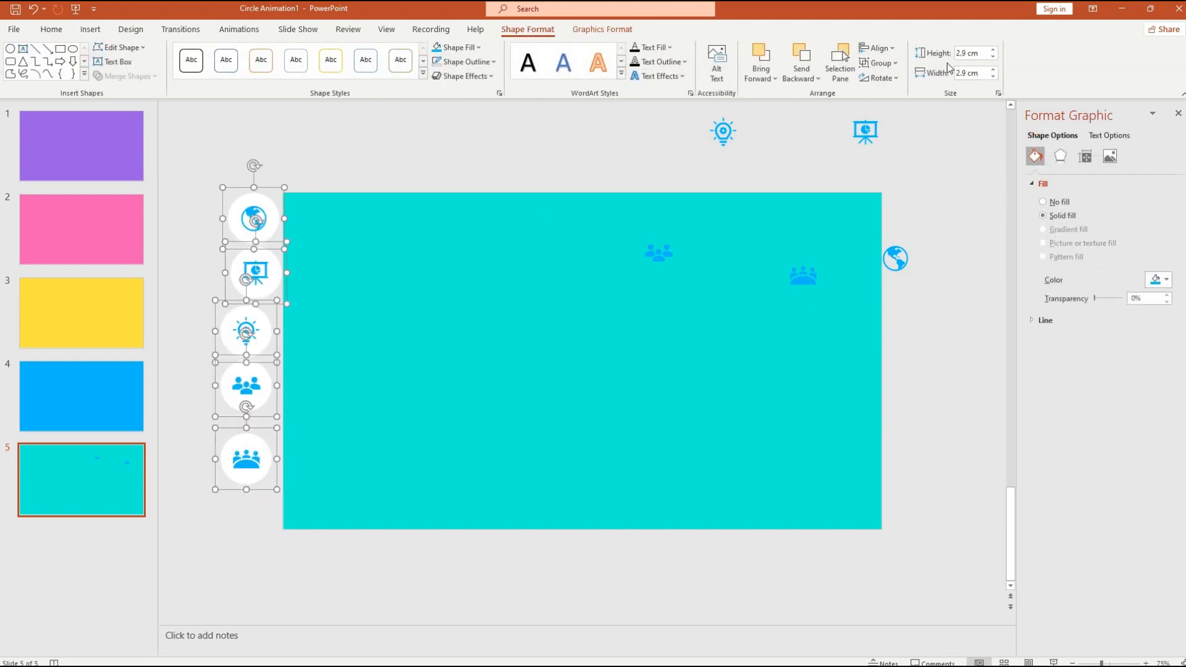
- Align the five groups to centre, distribute them vertically, and shift the column down
left_click(877, 47)
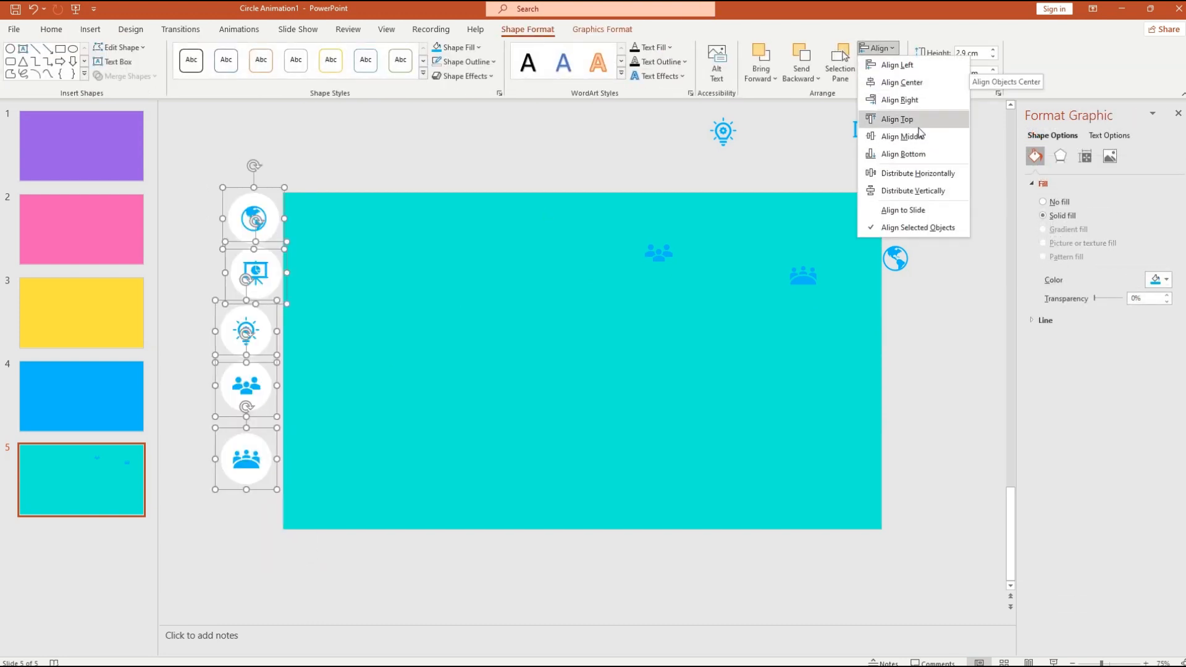
left_click(917, 84)
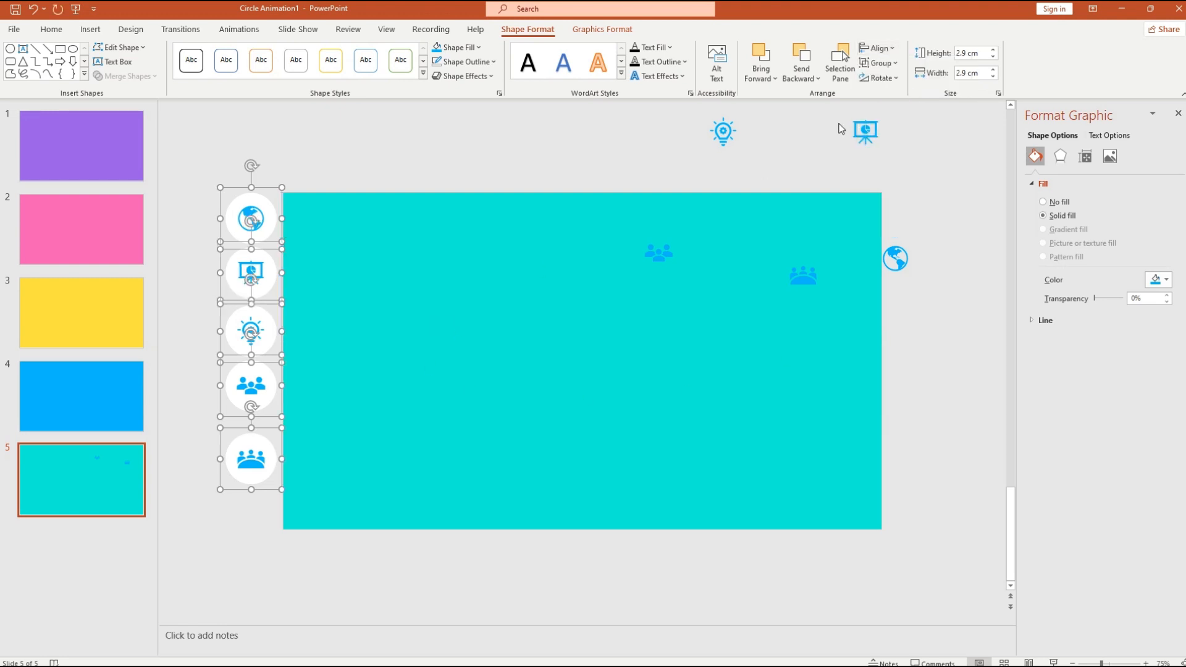
left_click(891, 52)
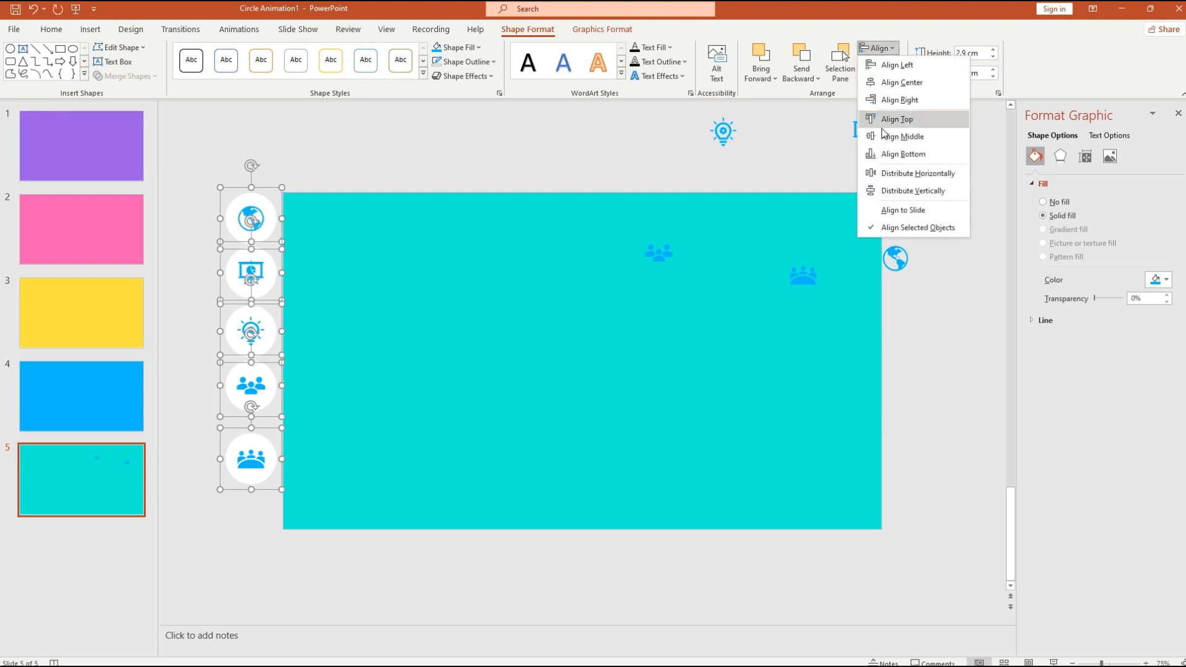
left_click(915, 194)
left_click_drag(259, 493, 266, 542)
left_click(262, 223)
- Move the globe and presentation icons up and centre the lightbulb vertically on the slide
left_click_drag(263, 250, 264, 193)
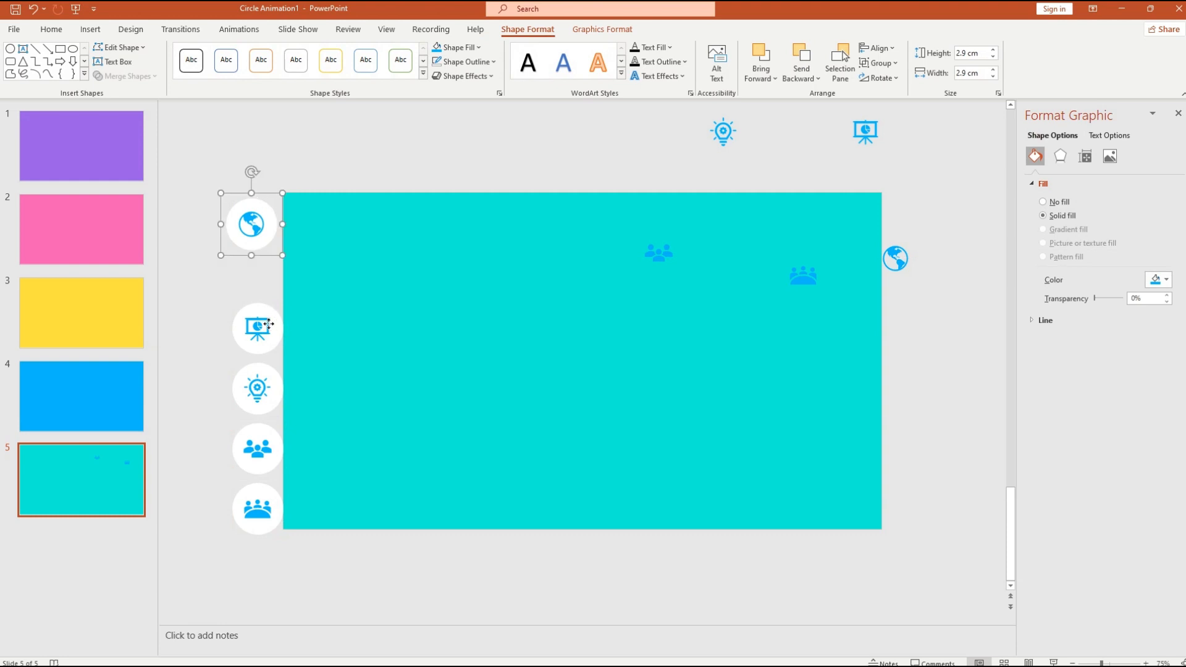
left_click_drag(266, 322, 264, 271)
left_click(252, 410)
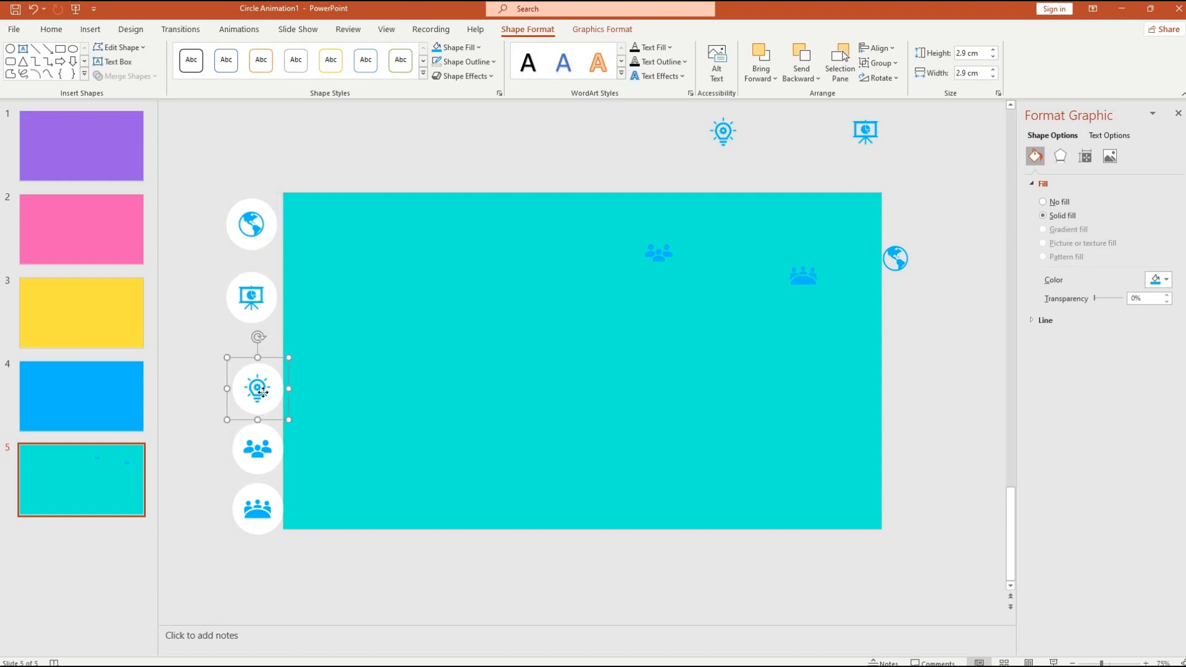
right_click(265, 393)
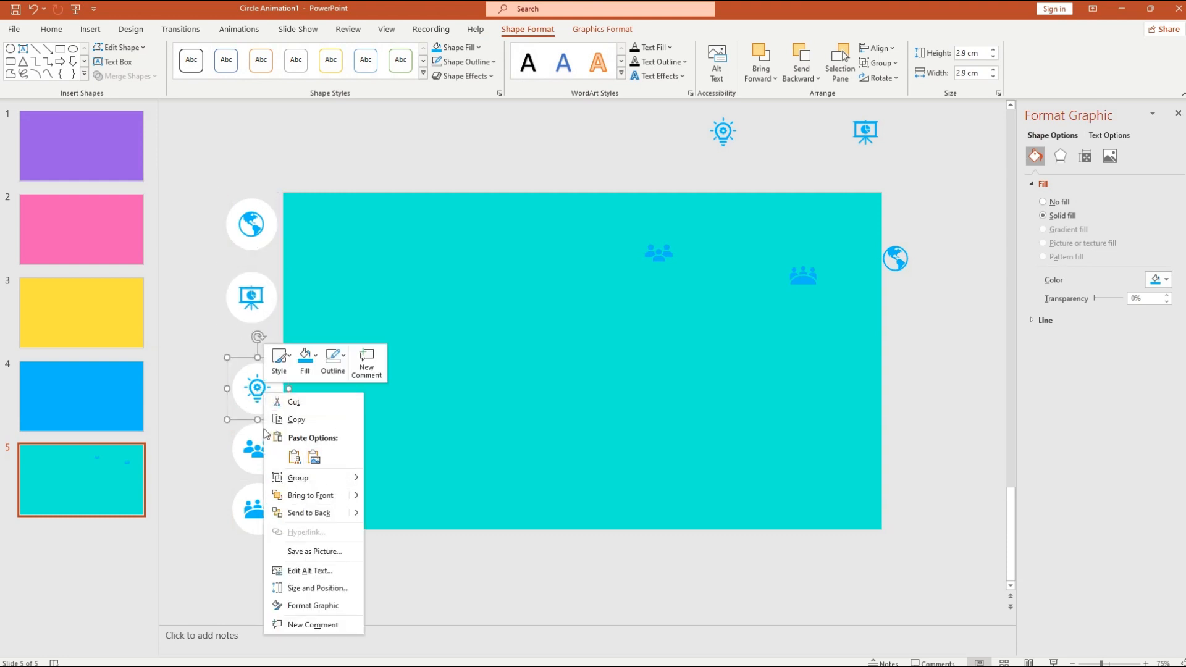
key("Escape")
left_click(892, 50)
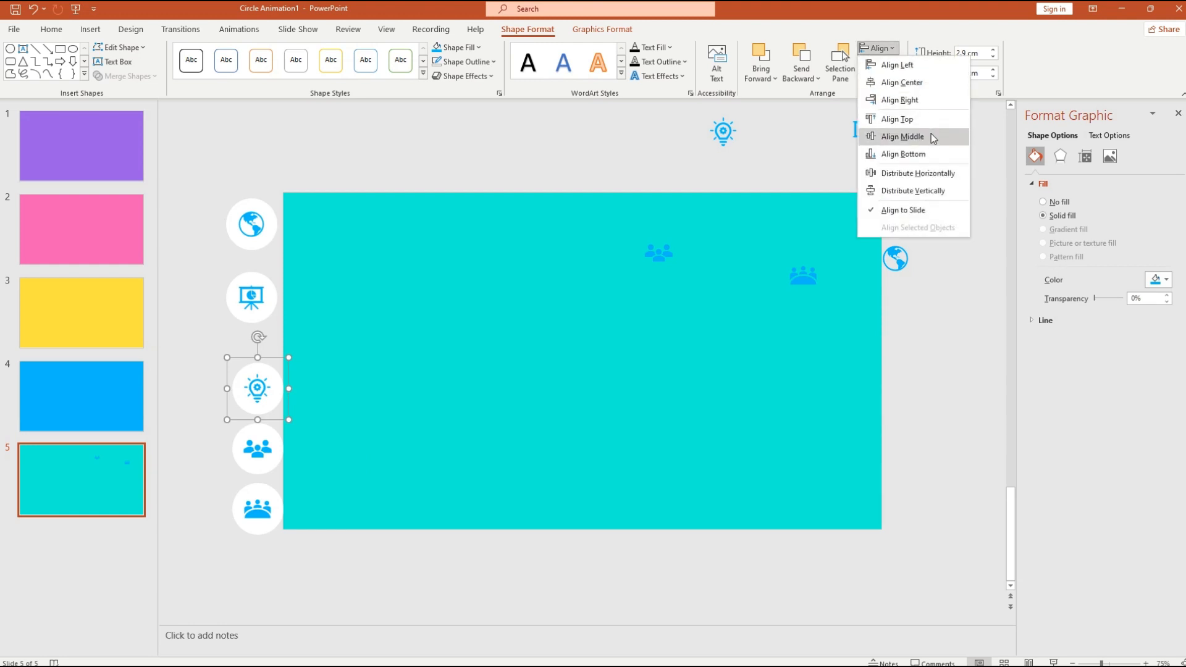
left_click(931, 133)
- Move both people icons up closer to the lightbulb and nudge the upper one
left_click(262, 461)
left_click_drag(270, 435, 265, 423)
left_click_drag(272, 497, 265, 422)
left_click(269, 431)
left_click_drag(260, 253, 261, 262)
left_click(196, 290)
- Align all five icon groups to a common centre and distribute them vertically again
left_click_drag(193, 178, 343, 561)
left_click(878, 48)
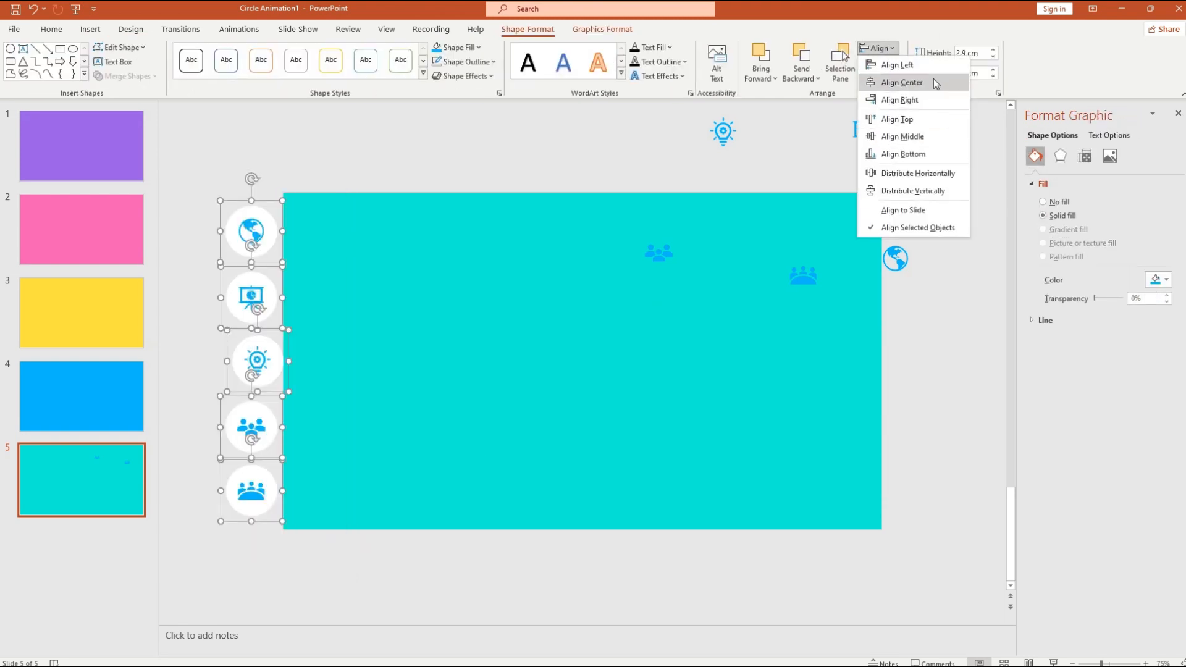
left_click(930, 81)
left_click(894, 48)
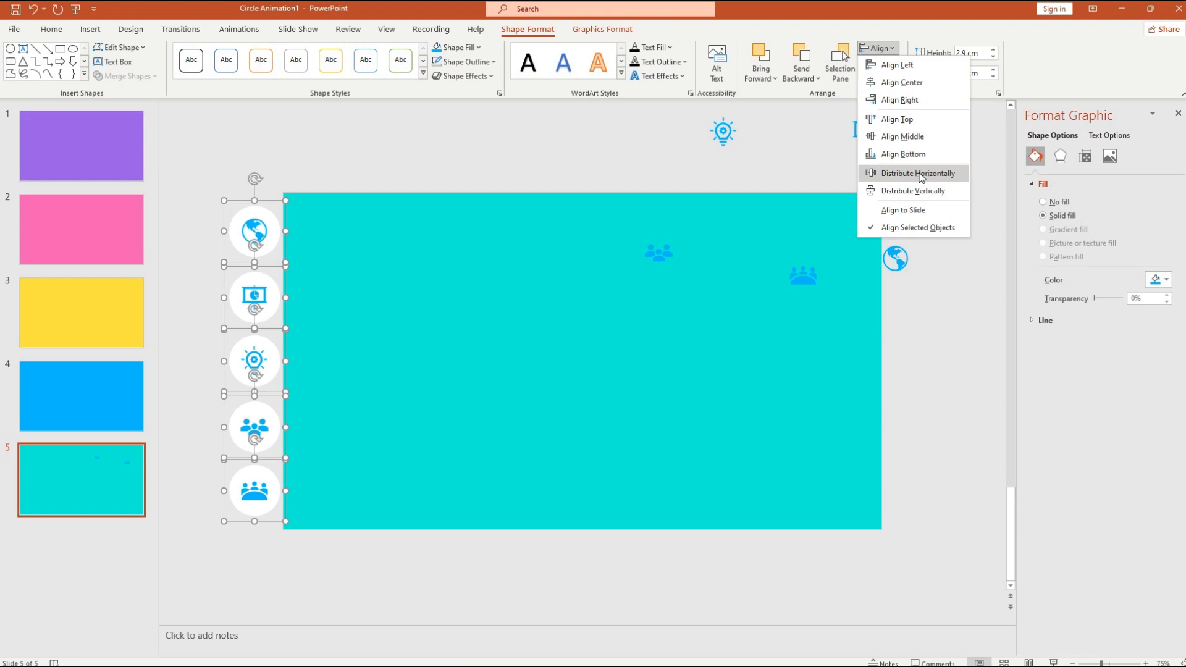
left_click(912, 191)
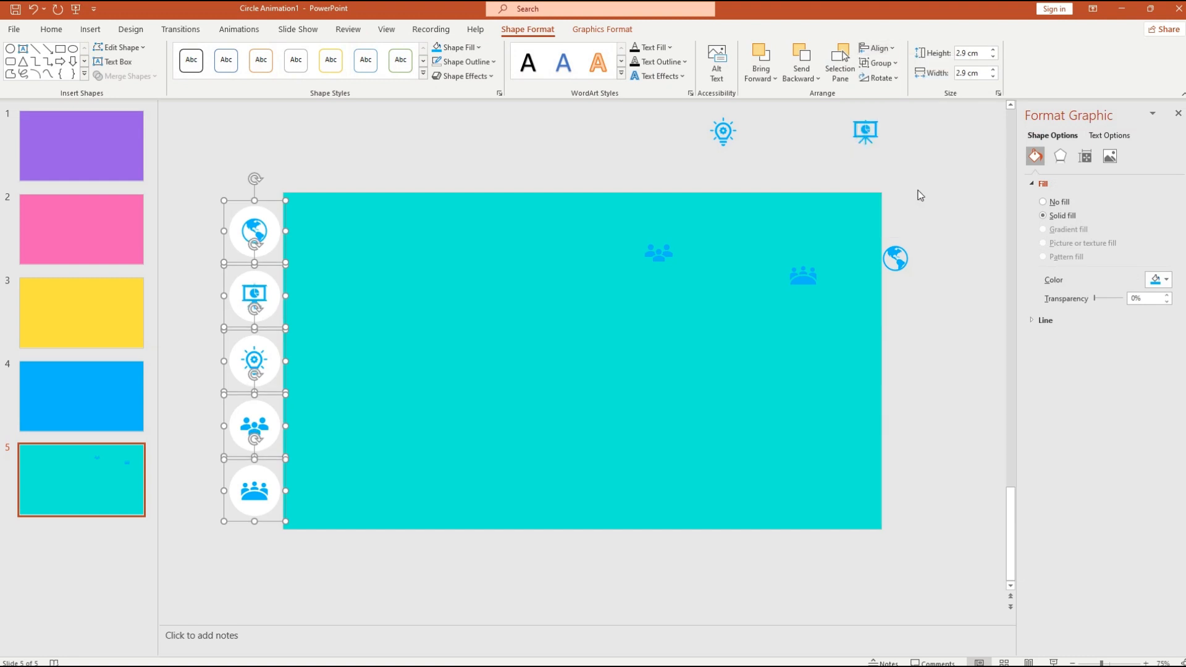
left_click(723, 392)
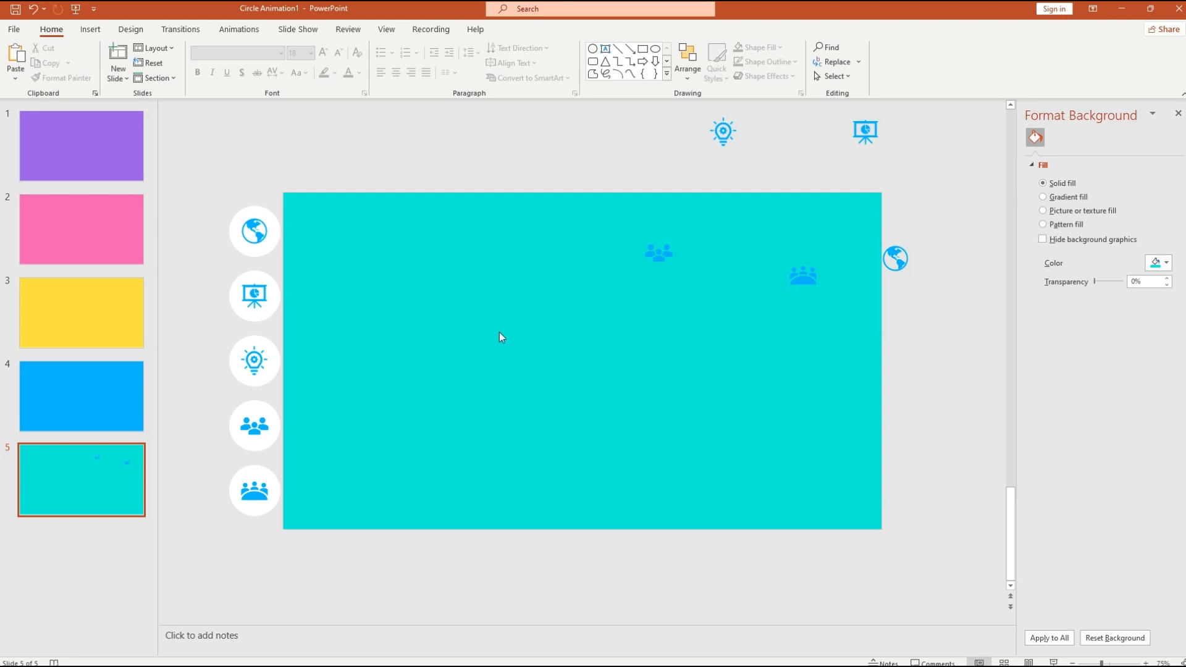
- Add a vertical drawing guide from Grid and Guides so guides cross at the slide centre
right_click(556, 358)
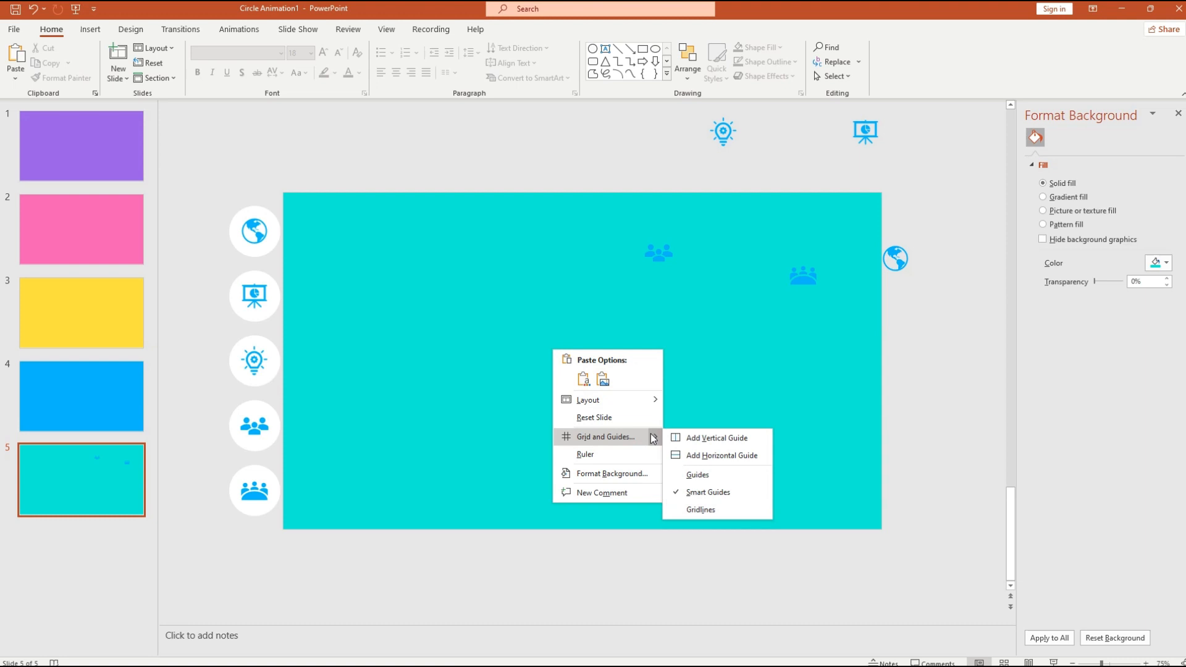
left_click(721, 443)
right_click(621, 386)
mouse_move(724, 436)
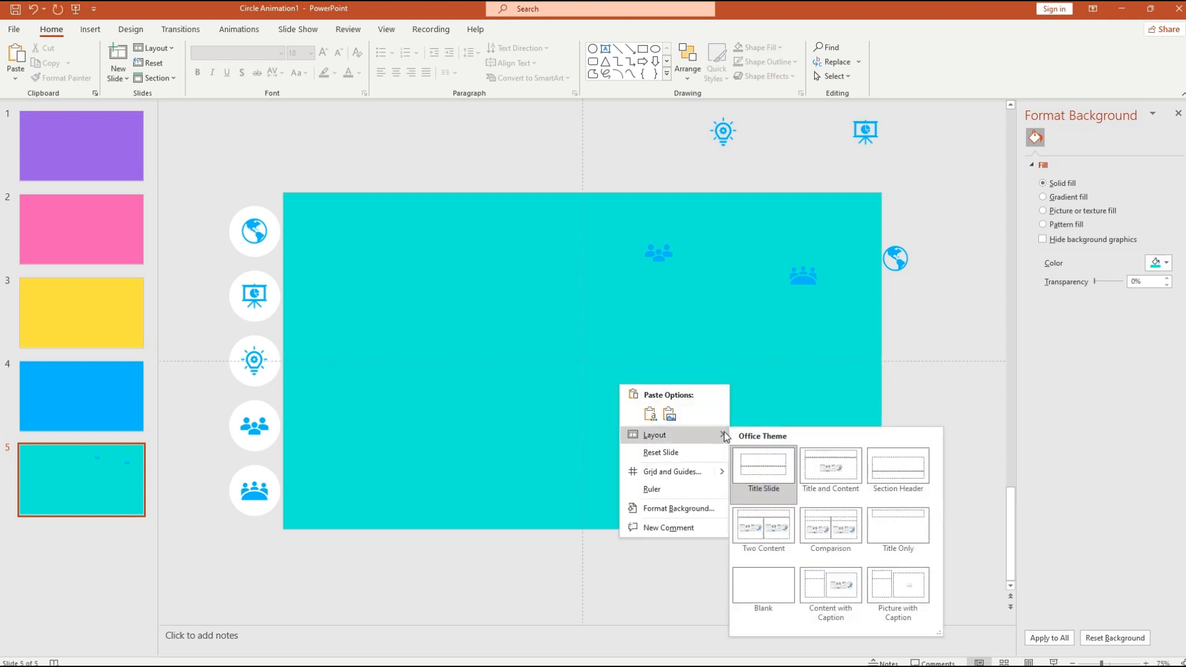
mouse_move(723, 471)
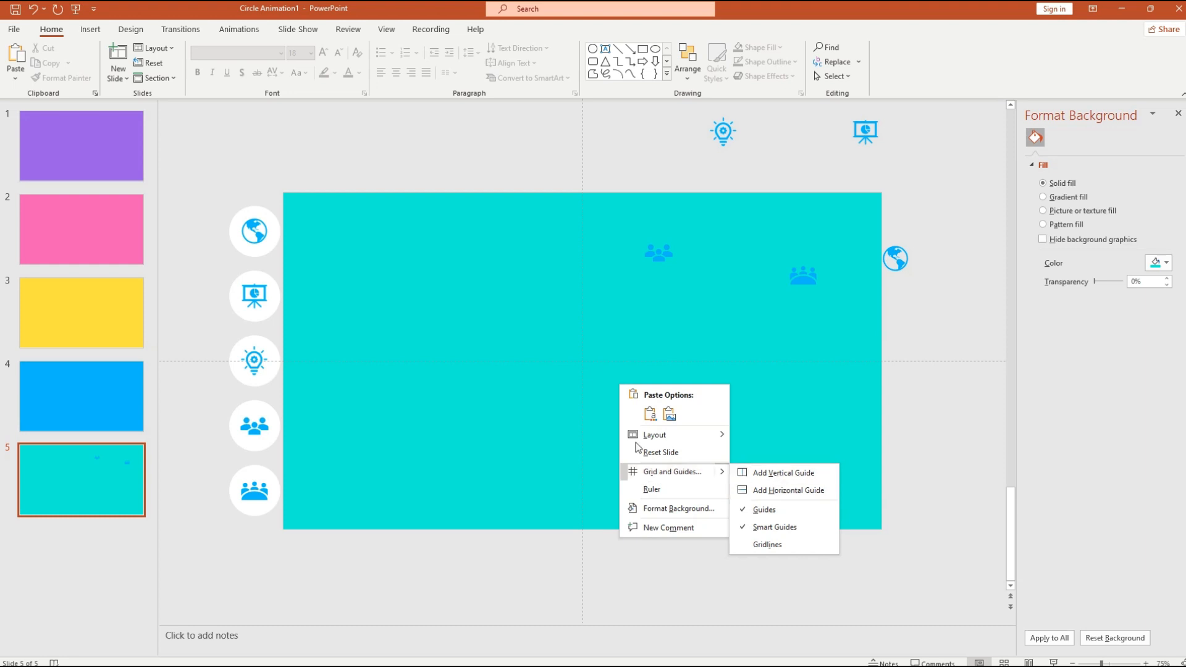
left_click(510, 377)
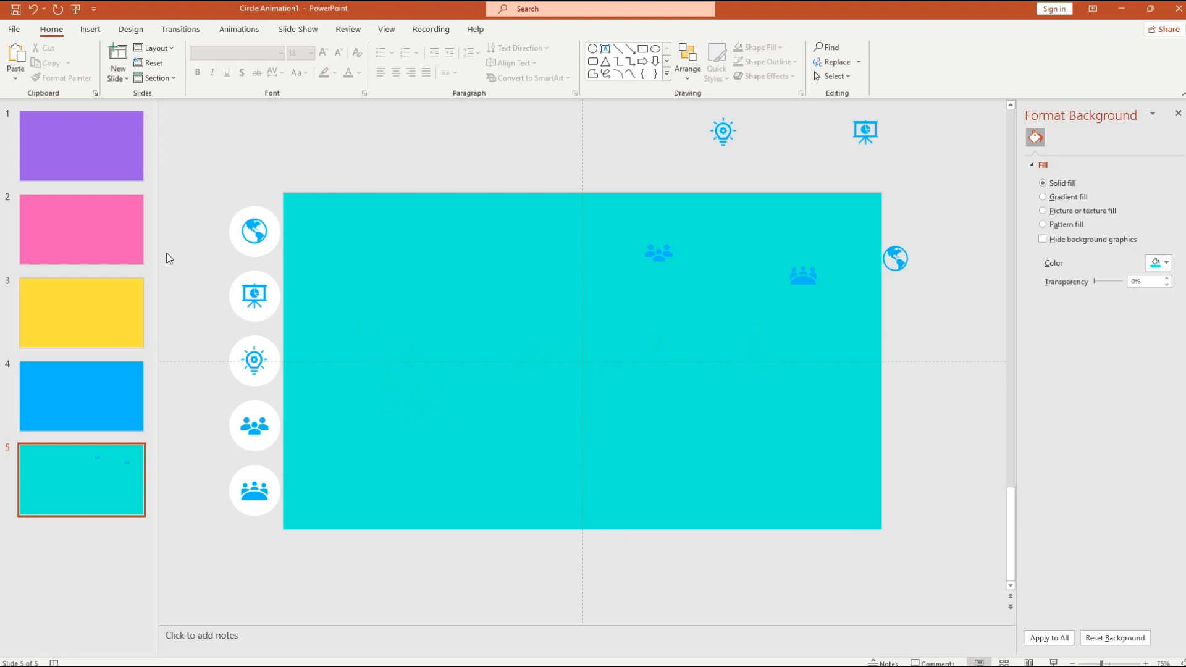
left_click(91, 29)
- Draw a tall rectangle down the left side of slide 5
left_click(199, 59)
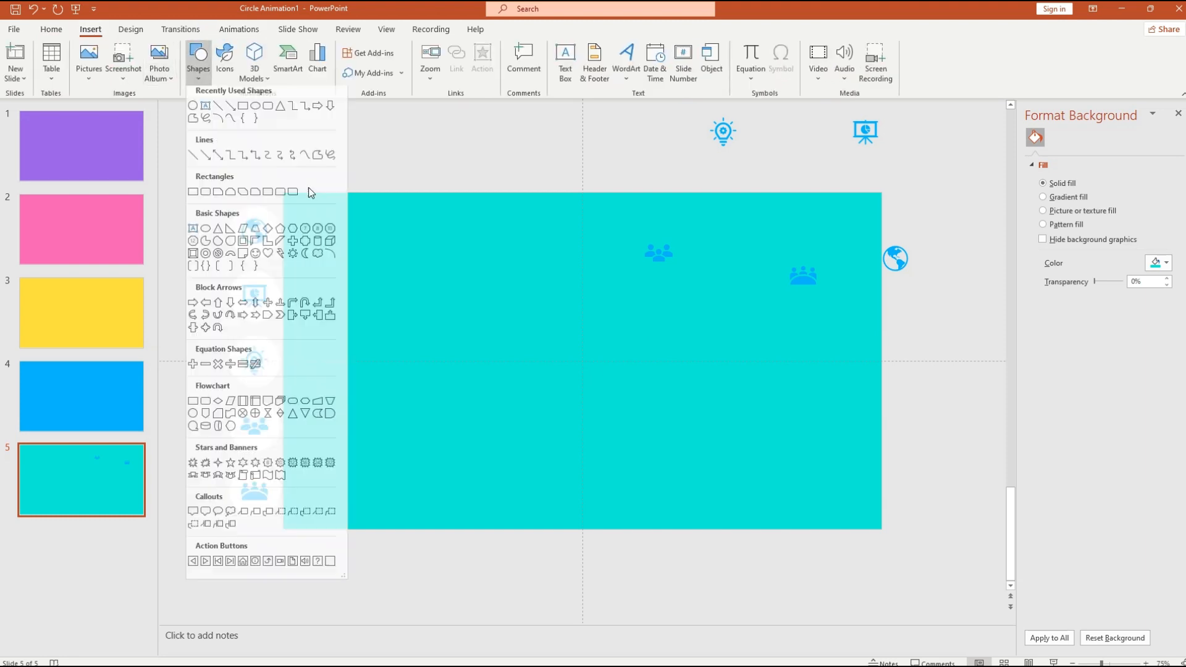
left_click(257, 111)
scroll(332, 216, "down", 5)
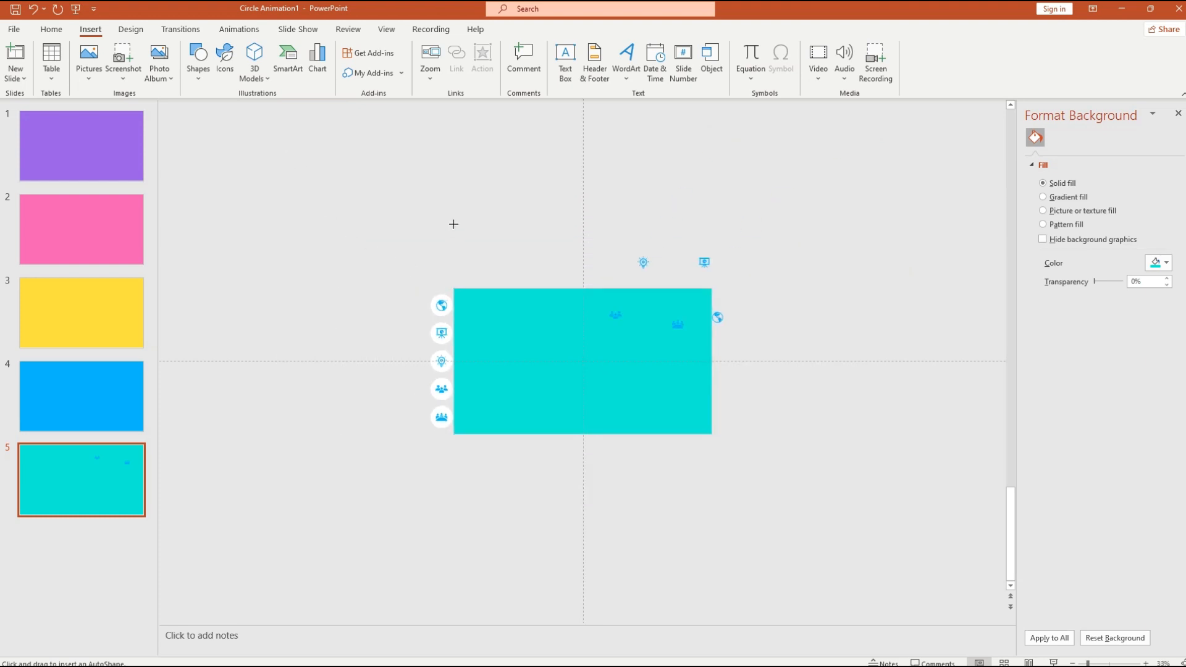
left_click_drag(454, 225, 487, 490)
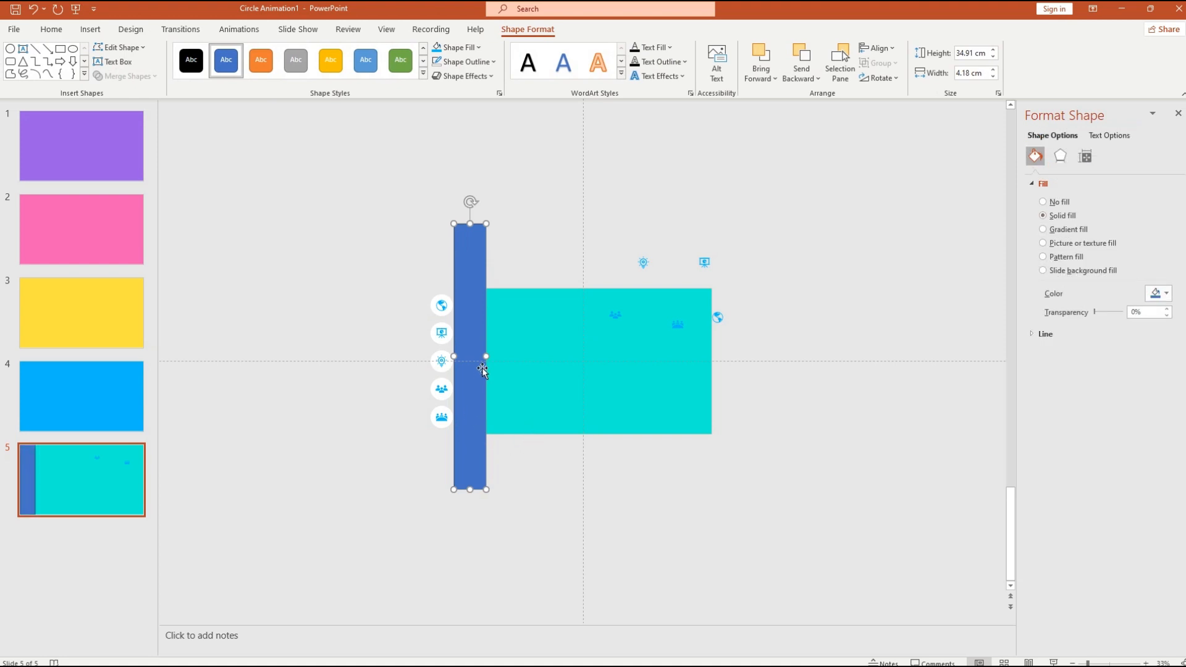
left_click(514, 477)
left_click_drag(467, 414, 488, 413)
- Give the bar no outline and a white fill, and centre it vertically on the slide
left_click(495, 66)
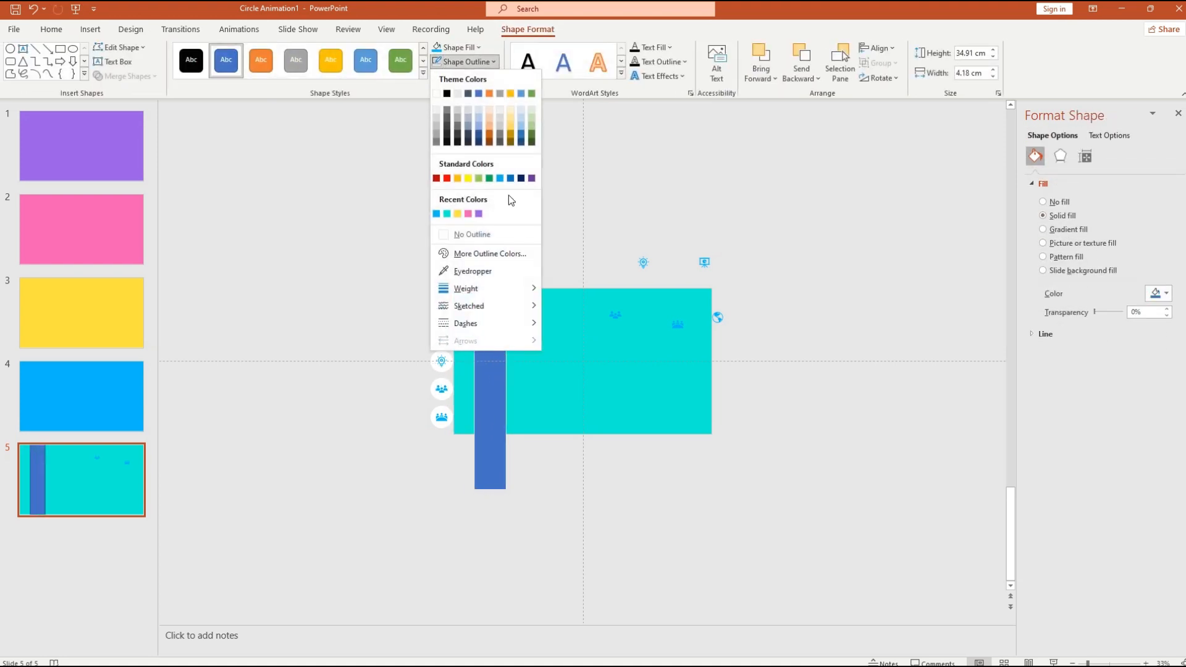
left_click(454, 233)
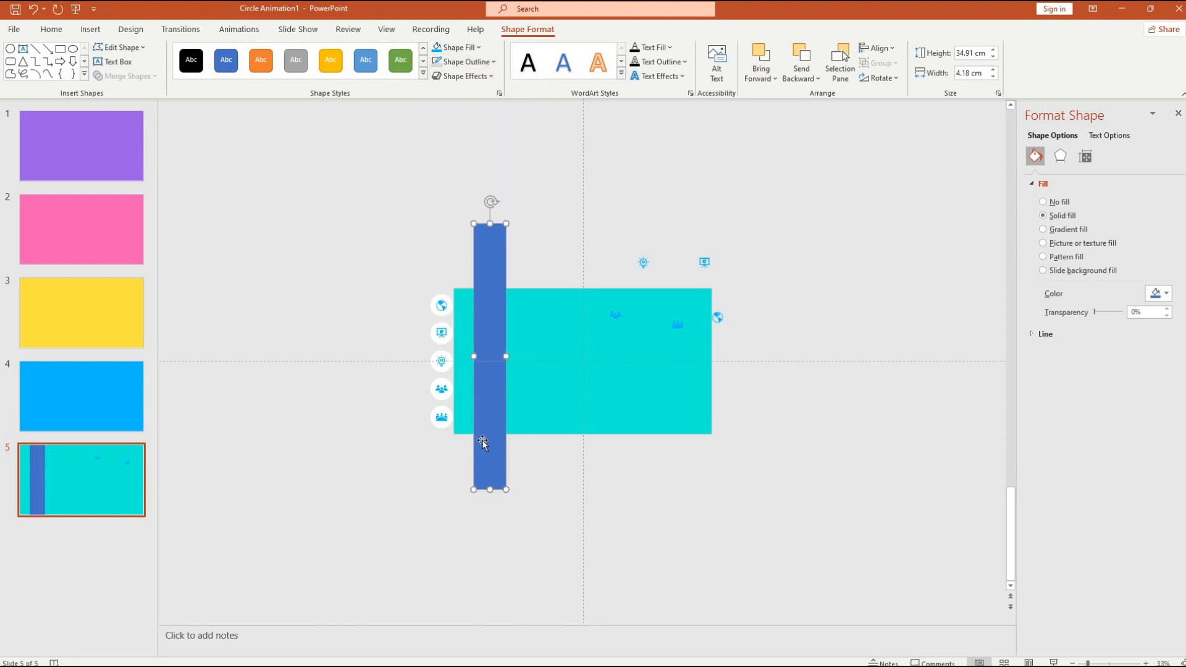
left_click(459, 47)
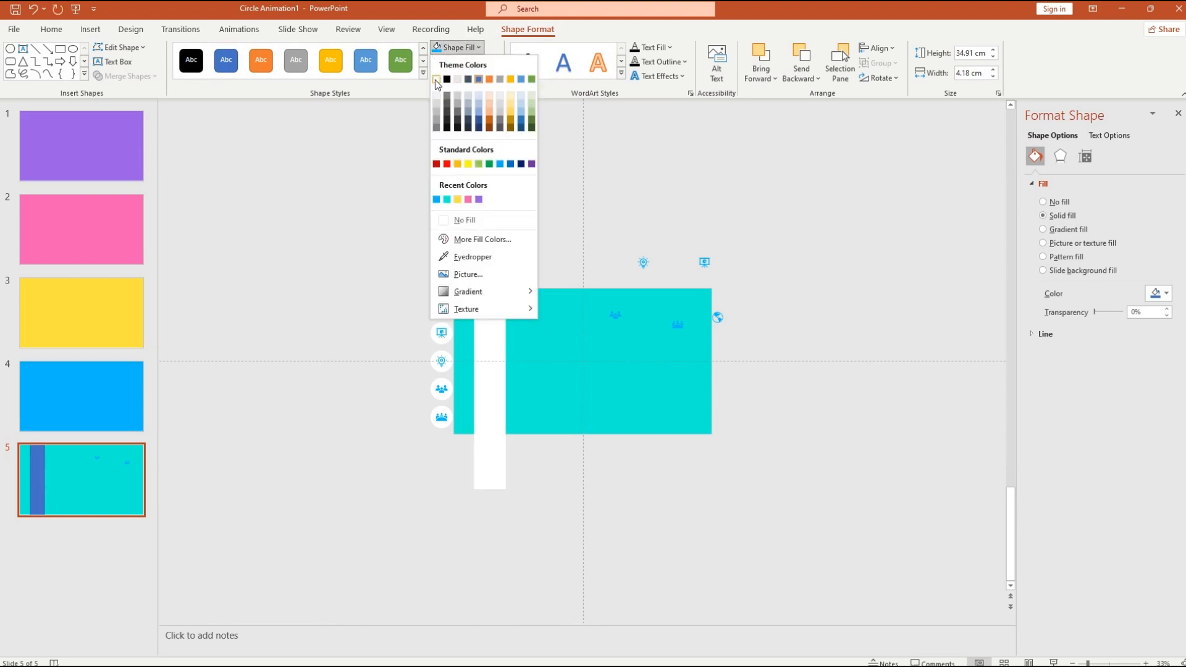
left_click(436, 79)
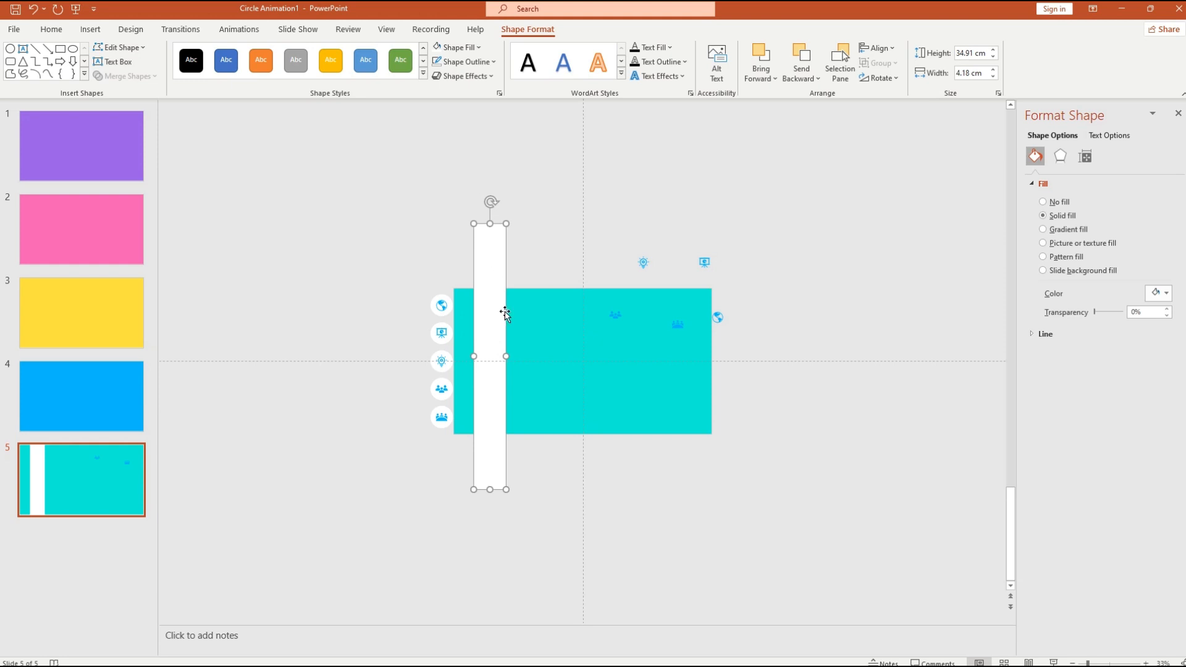
right_click(491, 413)
key("Escape")
left_click(895, 51)
left_click(933, 139)
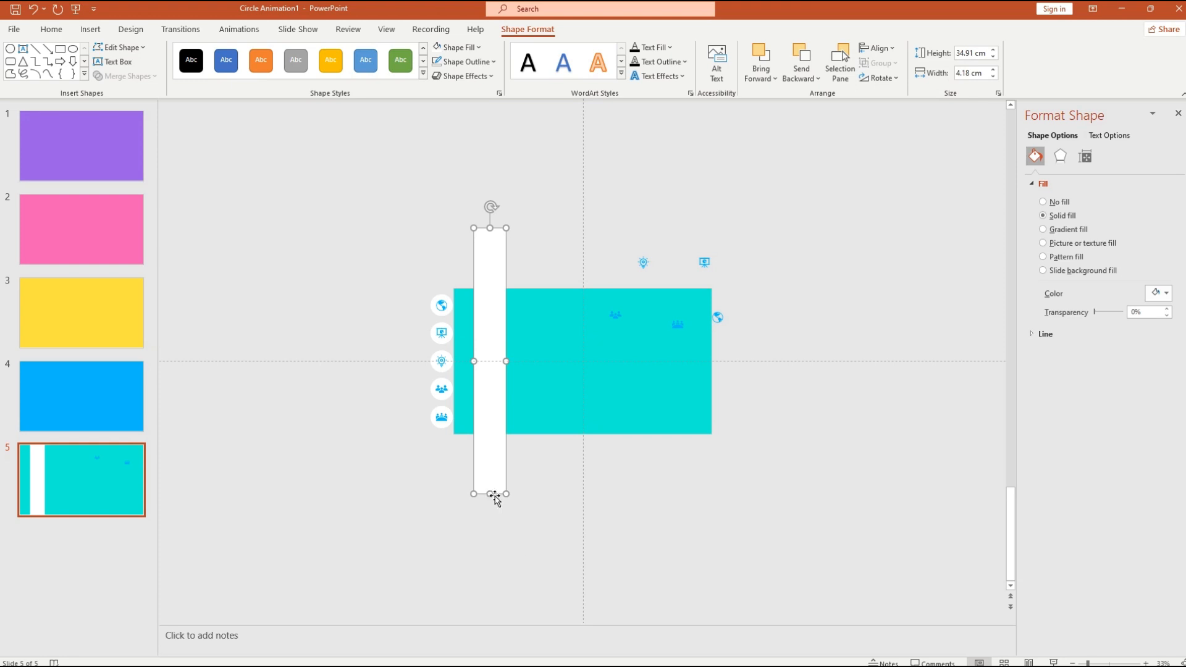
- Stretch the bar past the top and bottom and align it flush left
left_click_drag(490, 494, 490, 564)
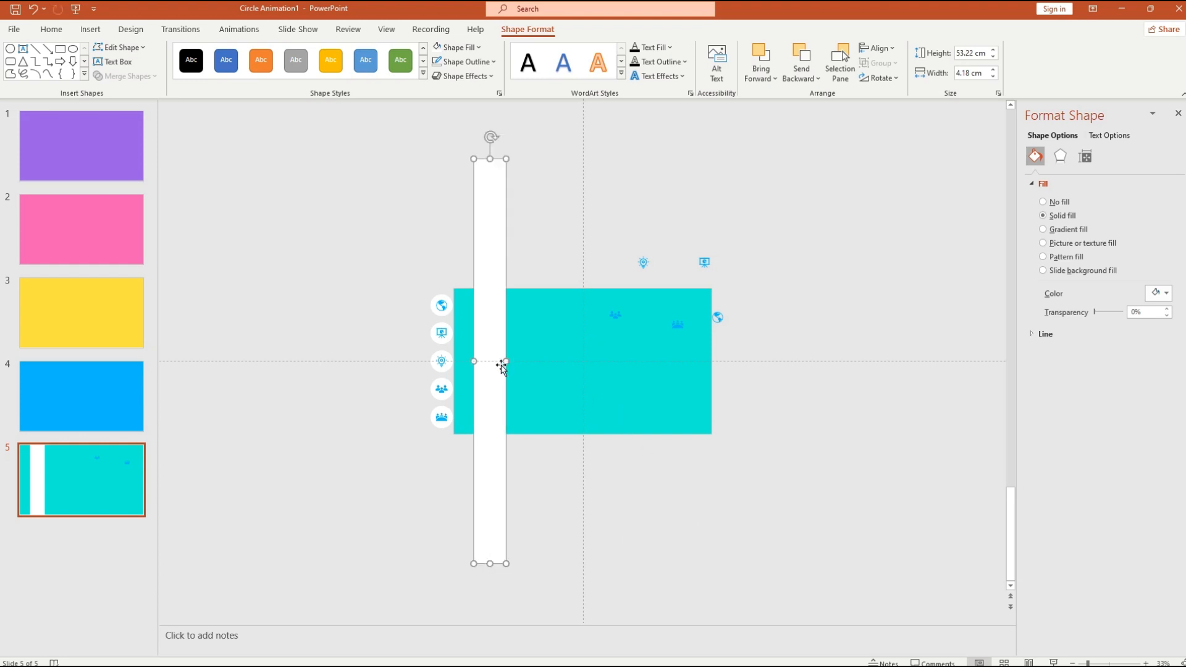
left_click_drag(495, 352, 476, 350)
right_click(476, 384)
key("Escape")
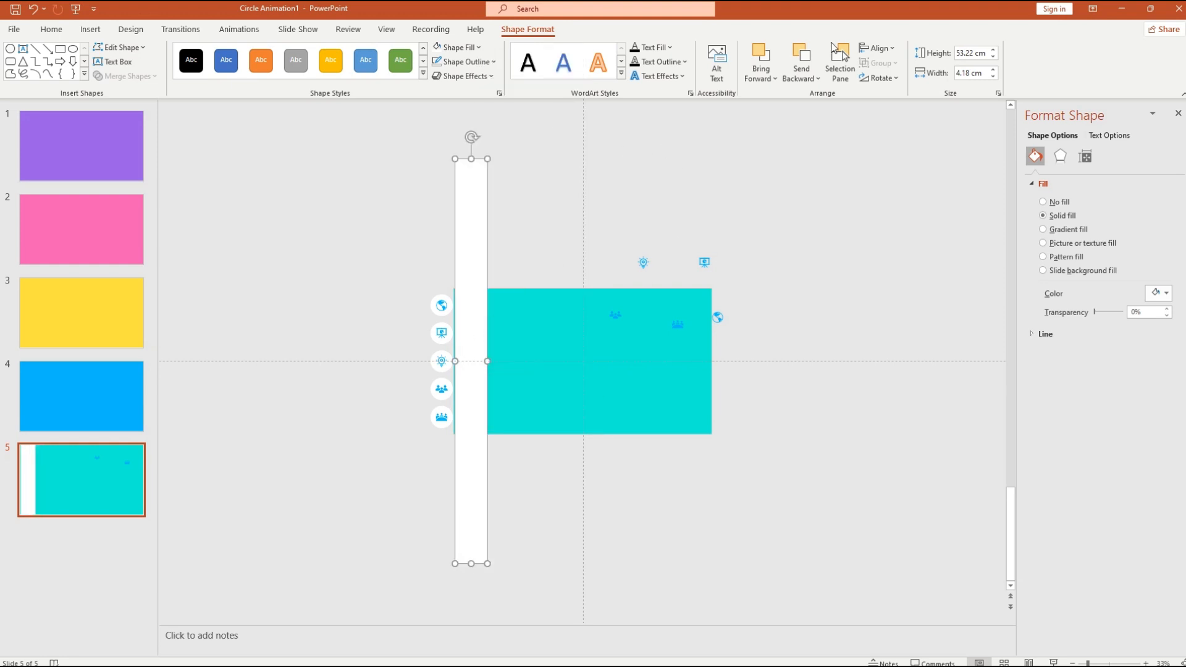
left_click(876, 49)
left_click(902, 145)
left_click(897, 48)
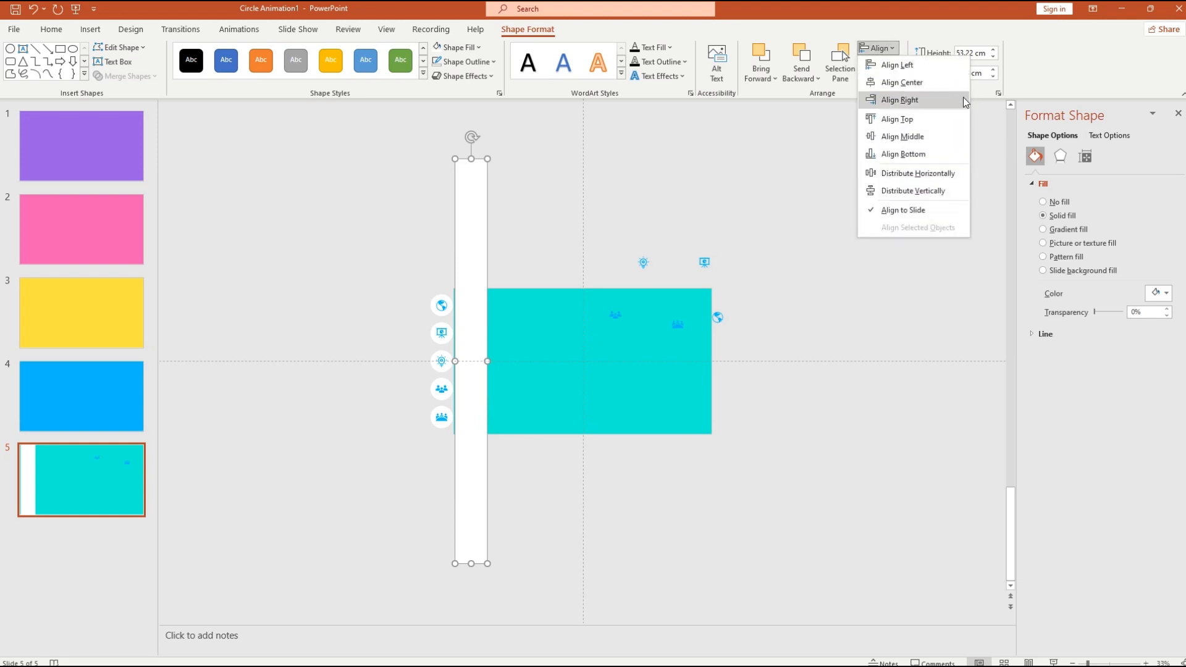
left_click(925, 70)
left_click(716, 488)
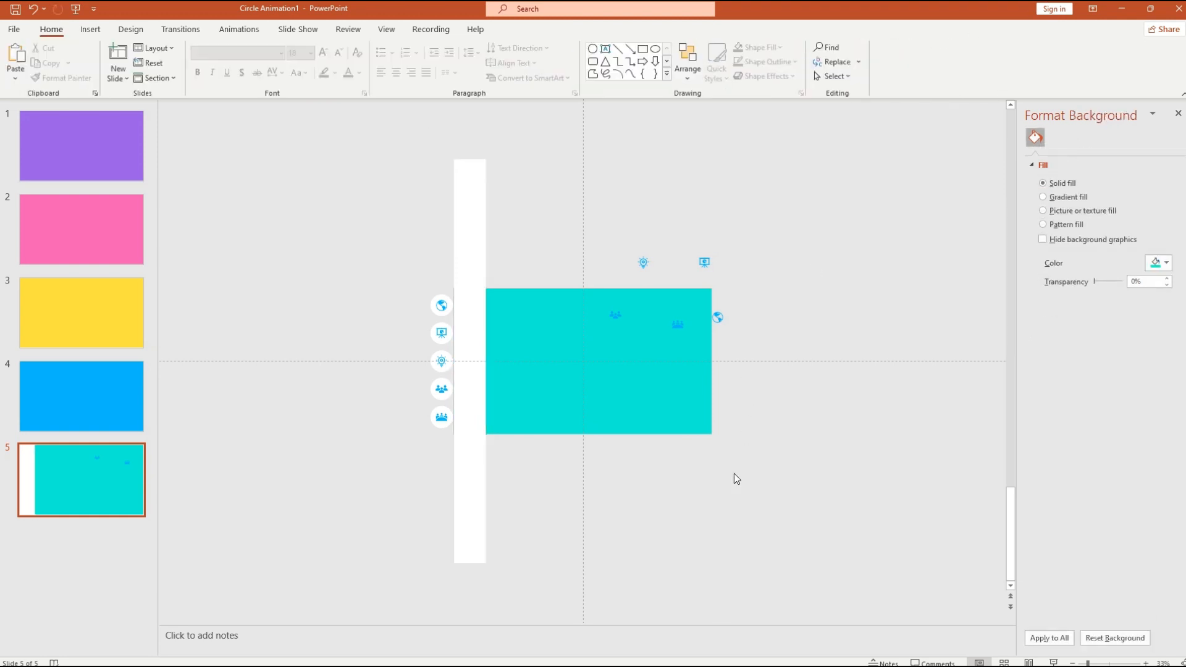
left_click(465, 472)
left_click(432, 471)
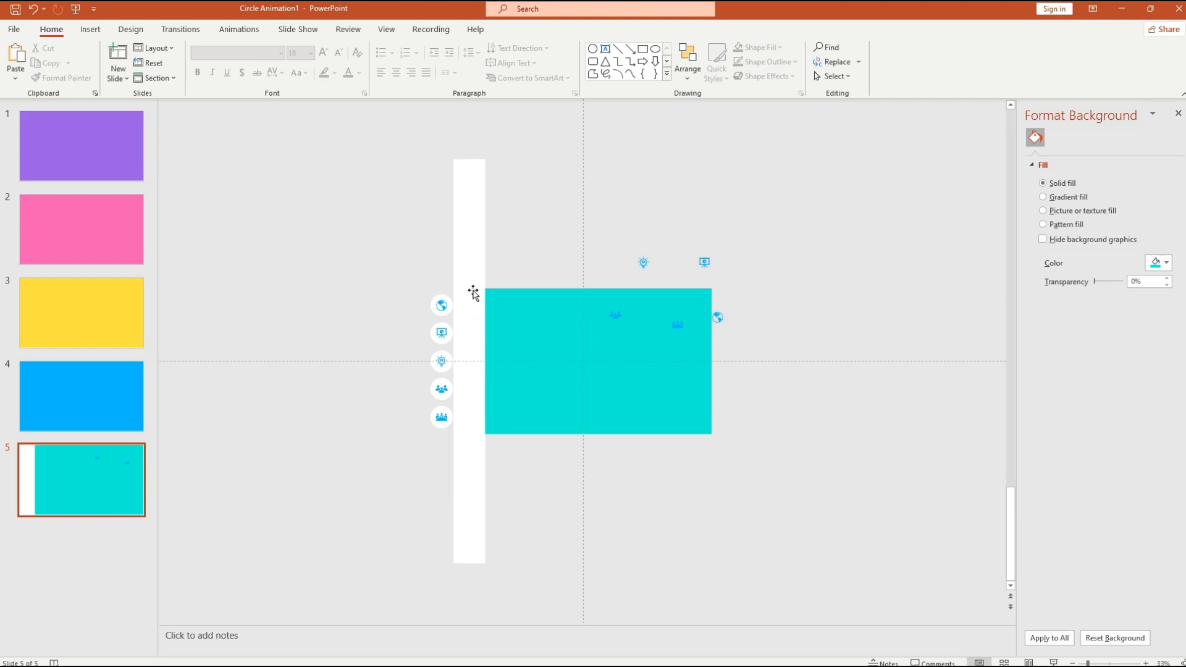
- Rotate slide 5's white bar so it runs horizontally
left_click(479, 377)
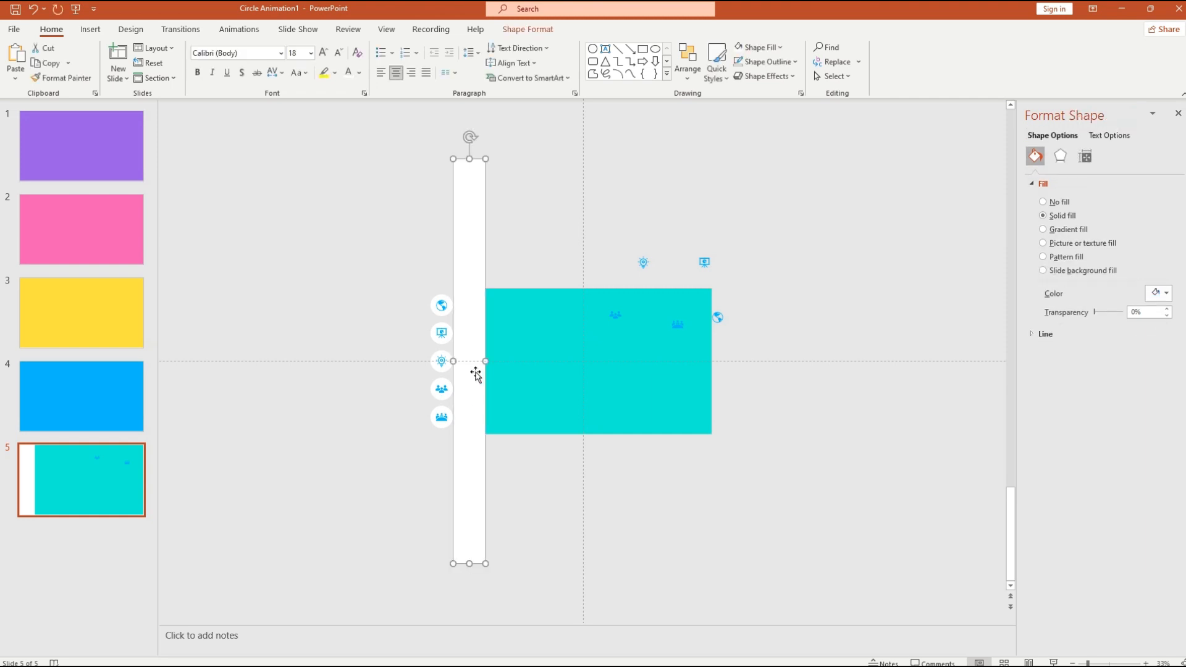
right_click(479, 373)
key("Escape")
left_click(527, 29)
left_click(896, 76)
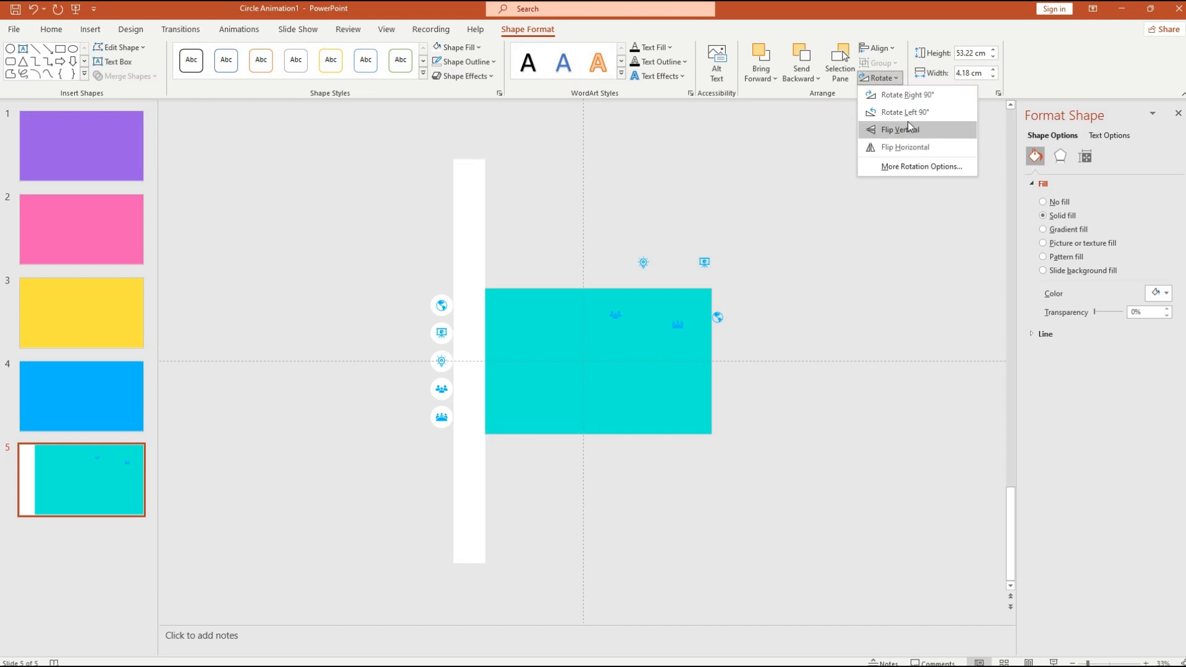
left_click(889, 108)
- Align the white bar's right edge with the slide's right edge
right_click(552, 352)
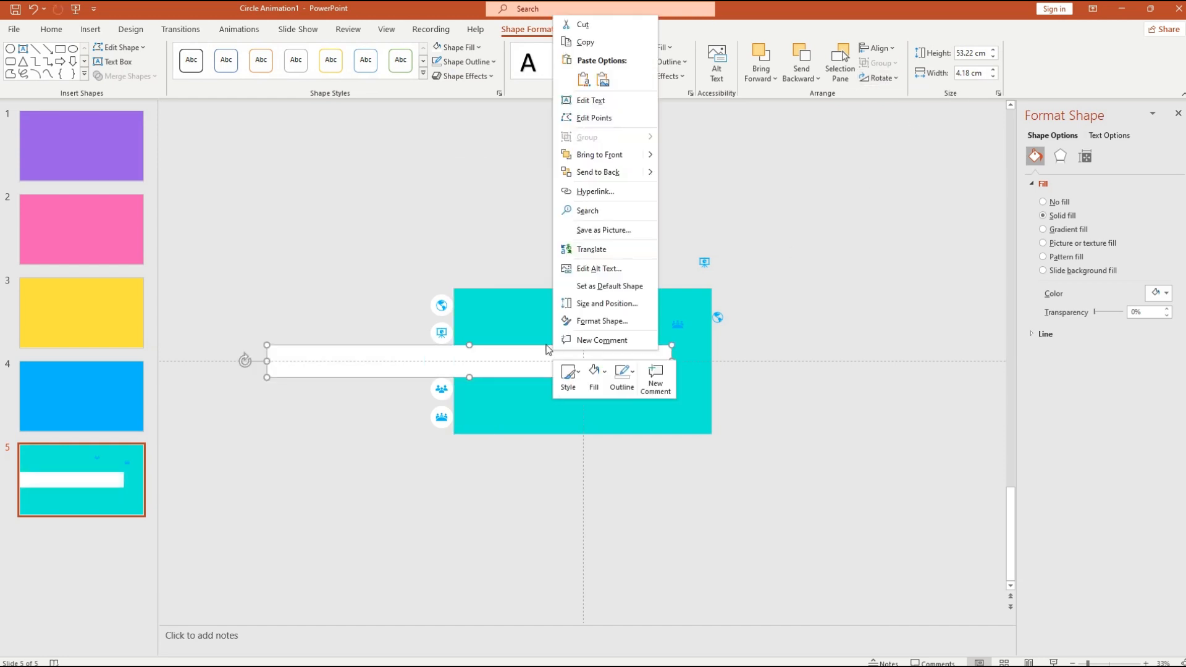
key("Escape")
left_click(878, 47)
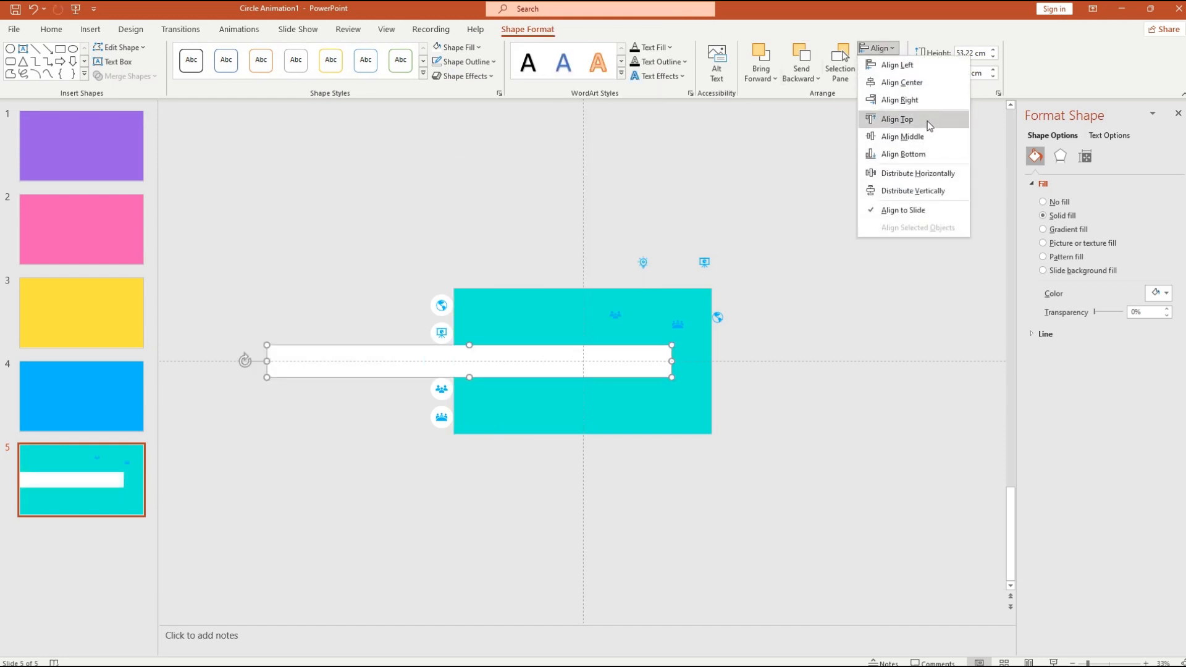
left_click(919, 141)
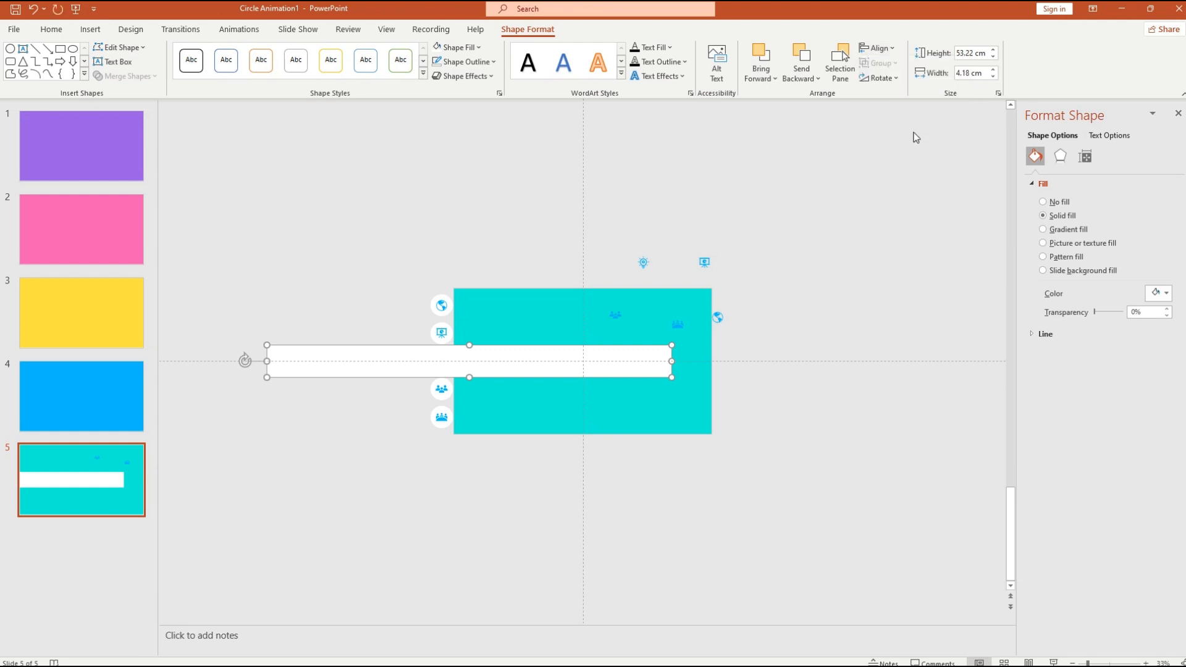
left_click(877, 48)
left_click(926, 100)
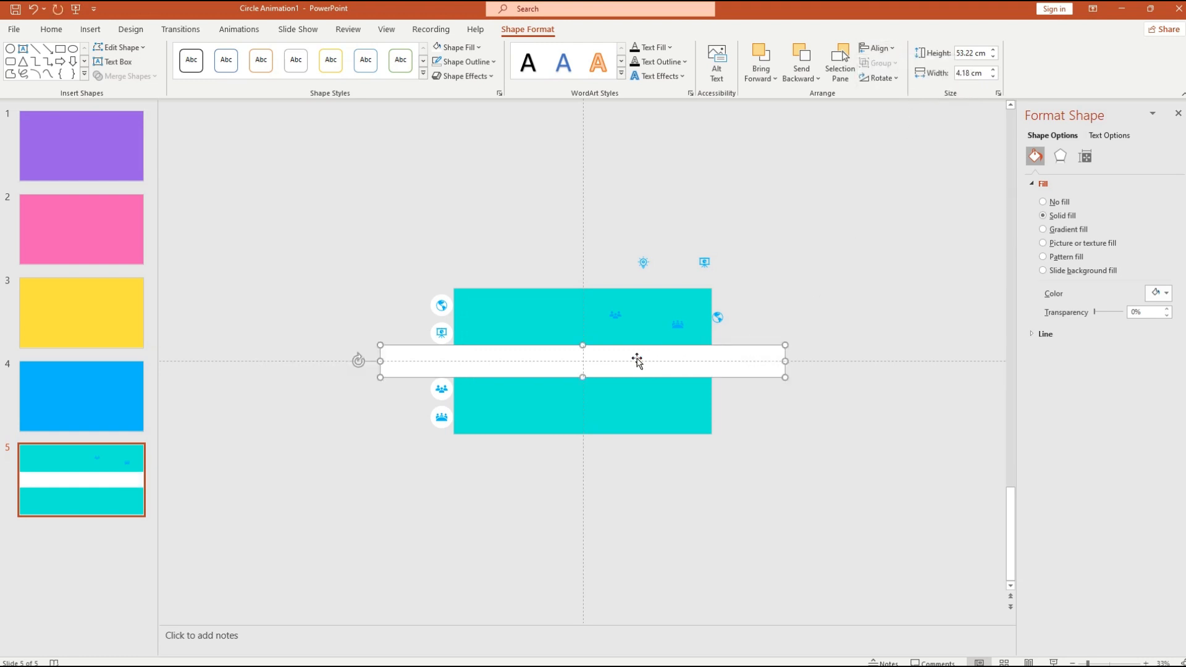
- Move the white band lower on the cyan slide with a drag and a Ctrl+Down nudge
scroll(635, 409, "up", 5)
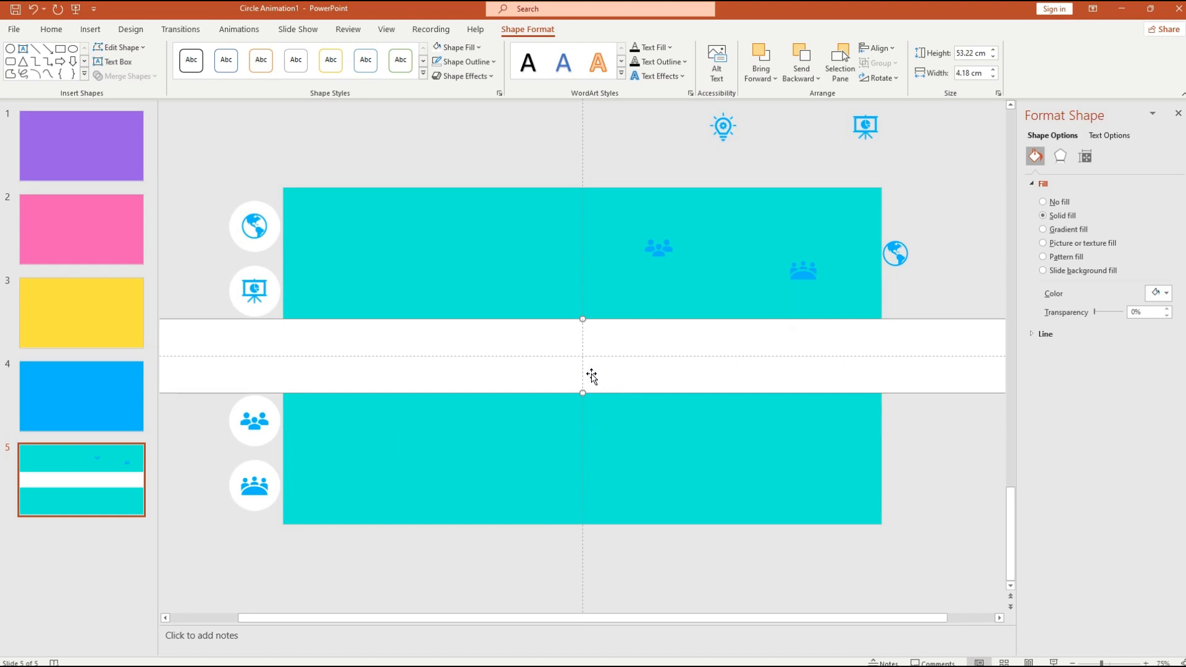
left_click_drag(592, 373, 594, 407)
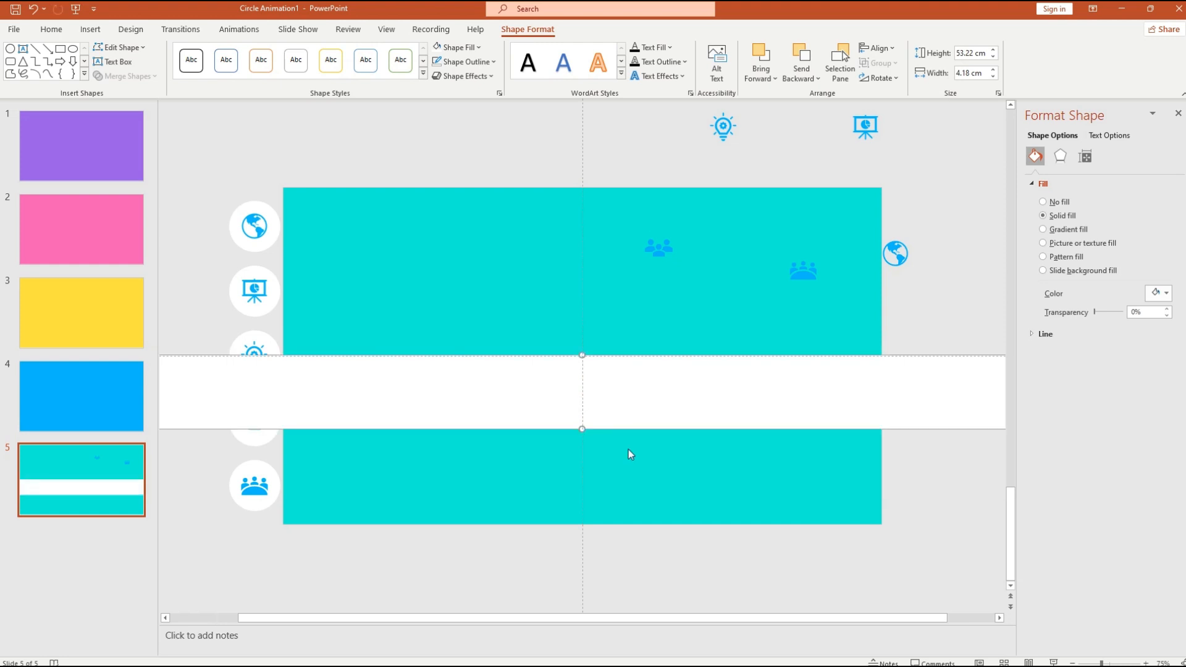
scroll(625, 446, "up", 5)
key("ctrl+Down")
key("ctrl+Down")
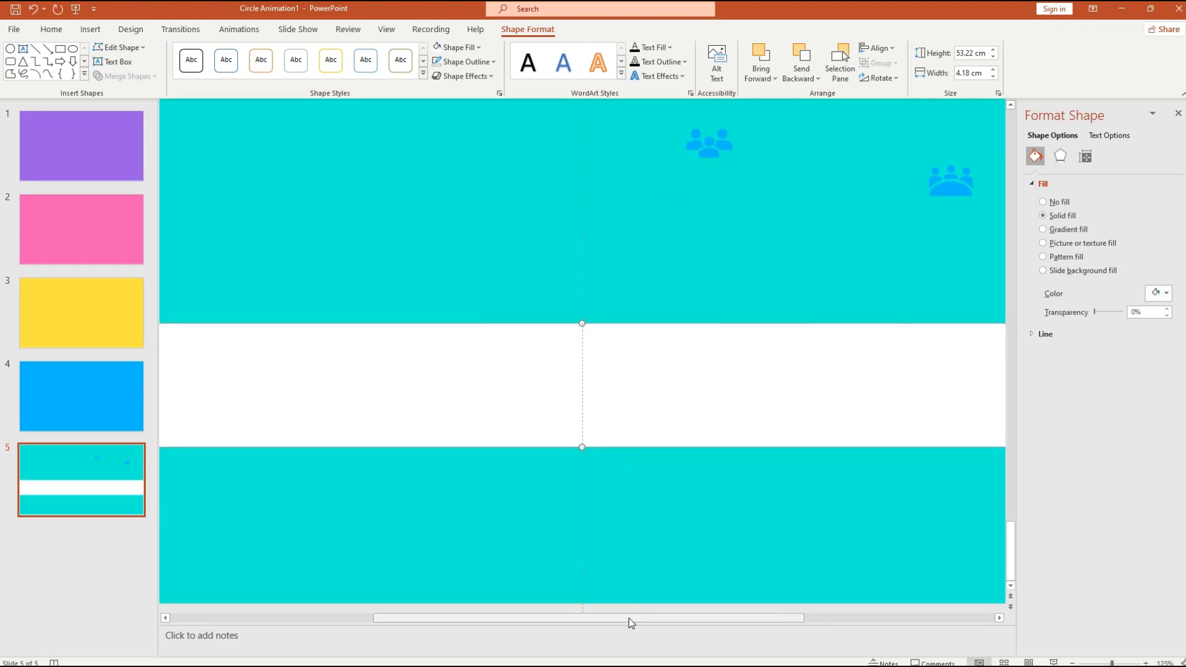
left_click_drag(630, 619, 527, 619)
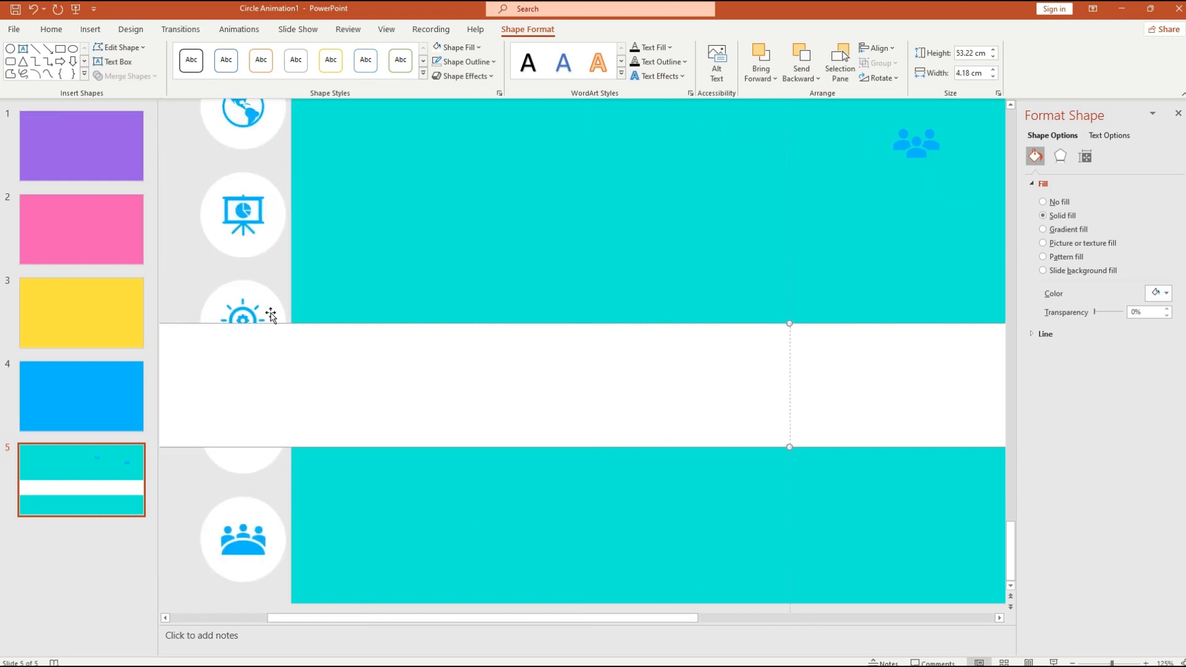
left_click(280, 304)
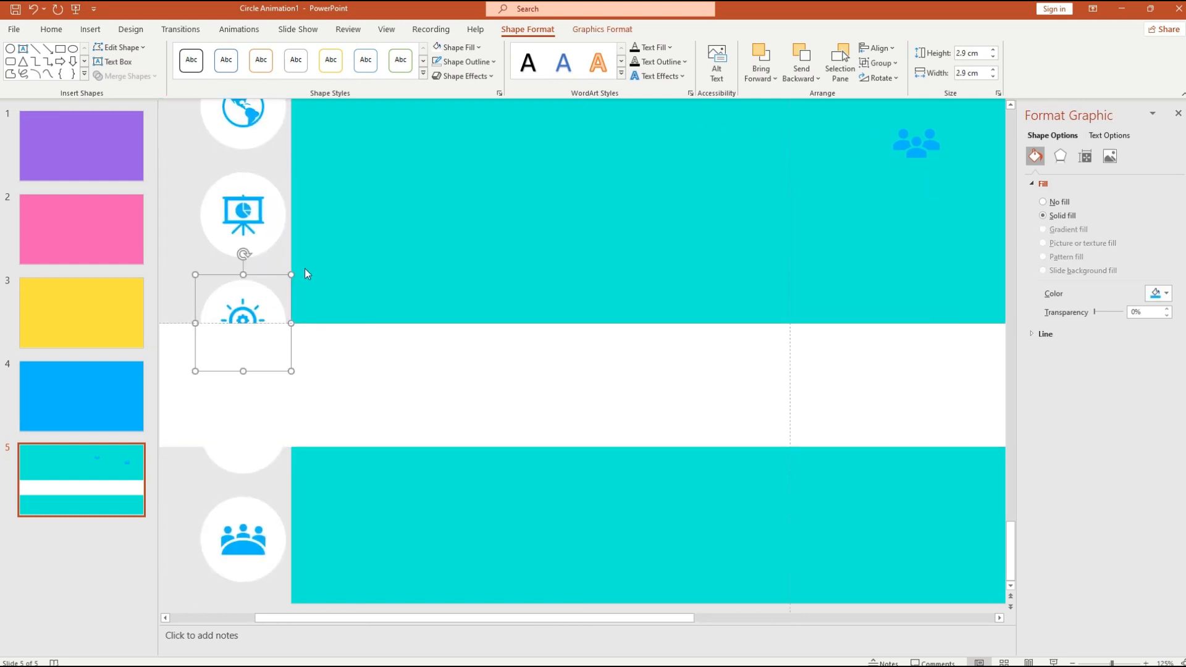
- Move the lightbulb icon into the upper cyan area and ungroup its white circle from the bulb
left_click_drag(272, 303, 818, 241)
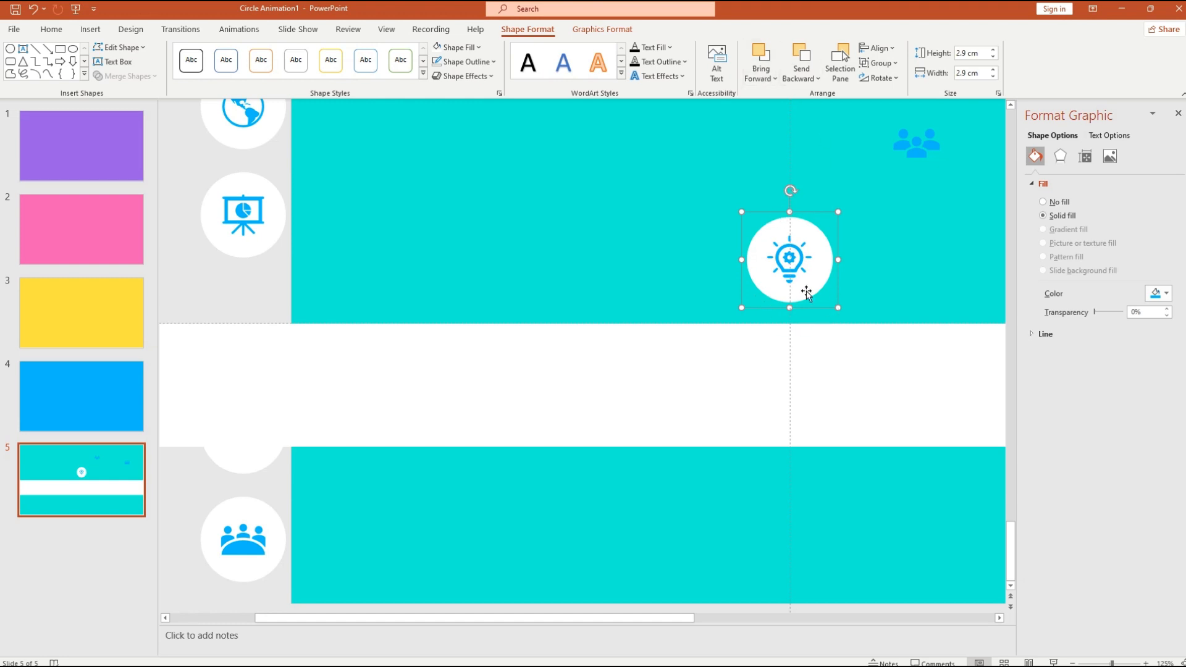
left_click(897, 65)
left_click(879, 114)
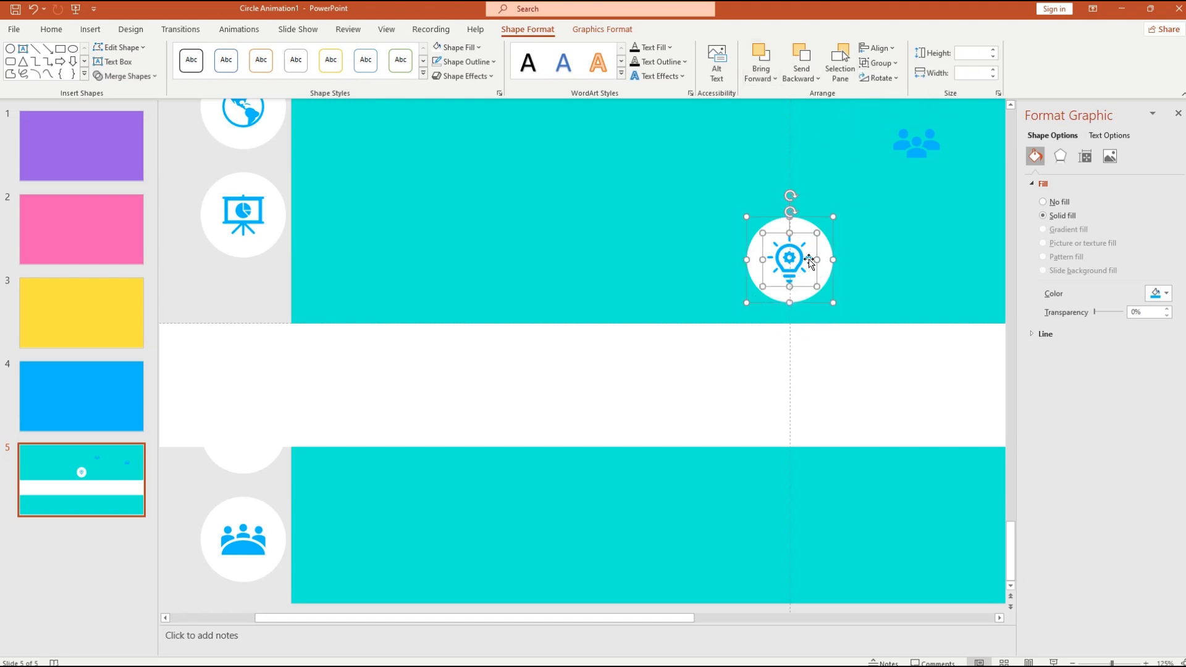
left_click_drag(798, 247, 528, 171)
left_click(824, 272)
- Fill the icon's separated circle with purple
left_click(739, 271)
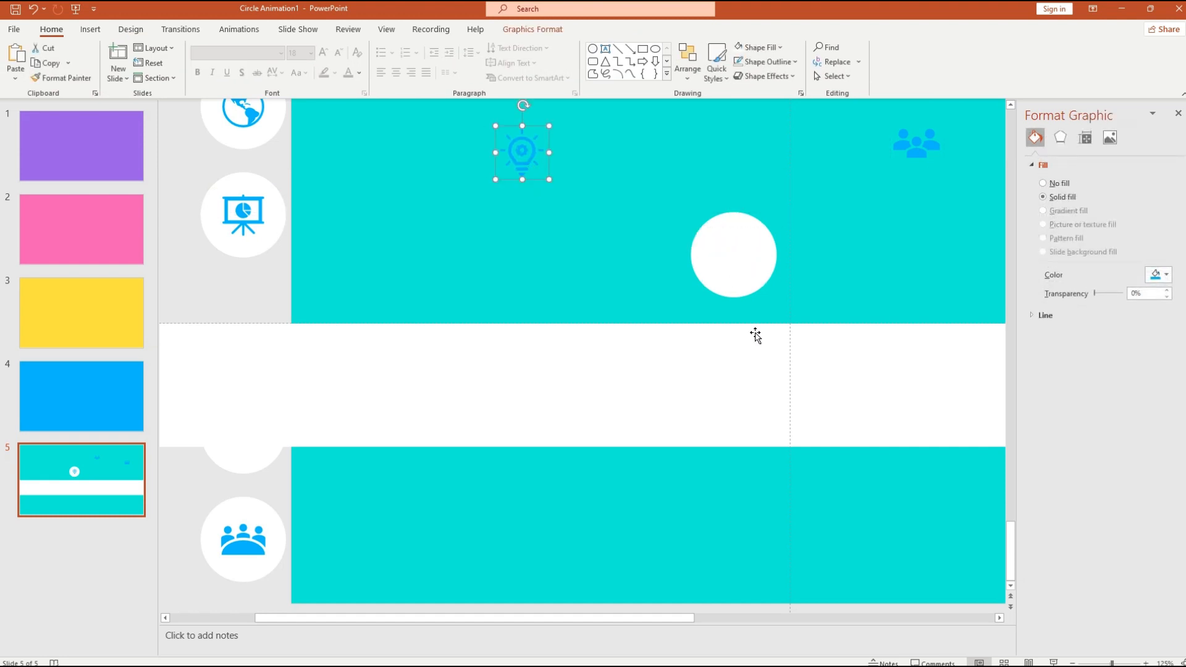
left_click(757, 256)
left_click(526, 29)
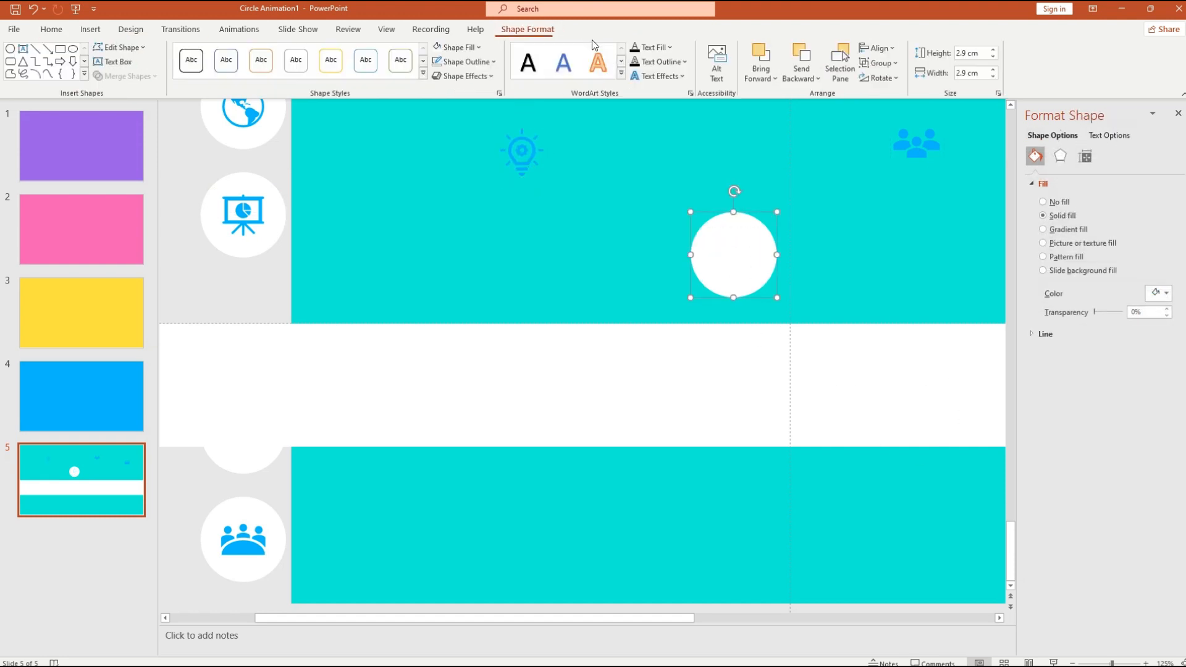
left_click(479, 49)
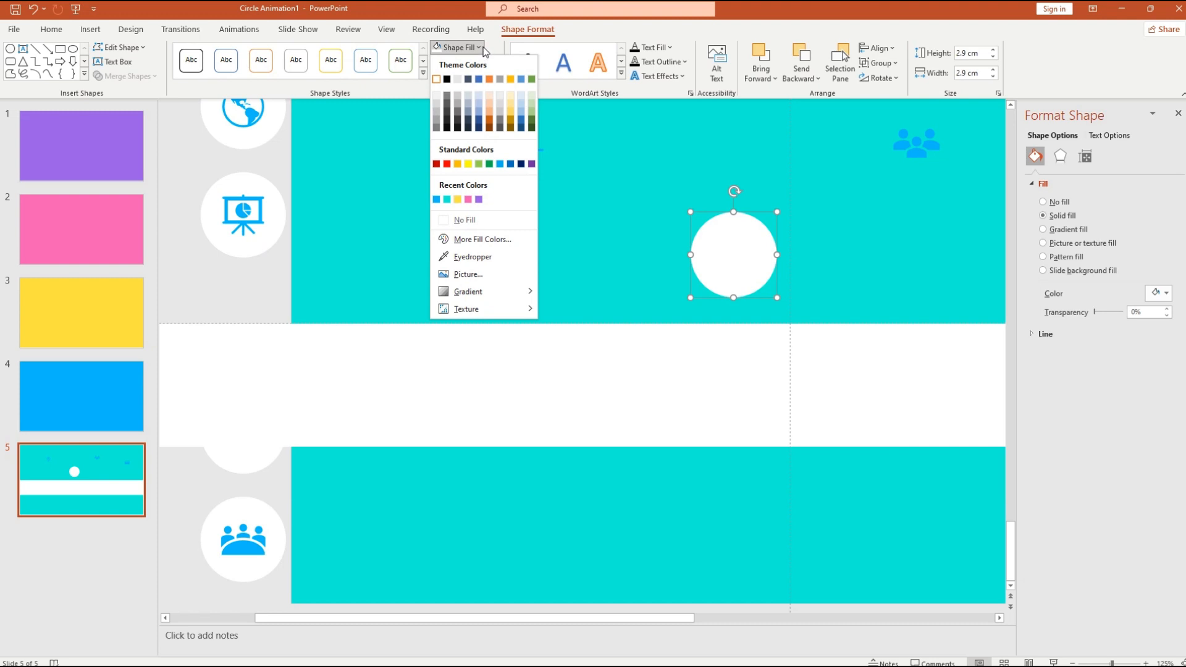
left_click(478, 201)
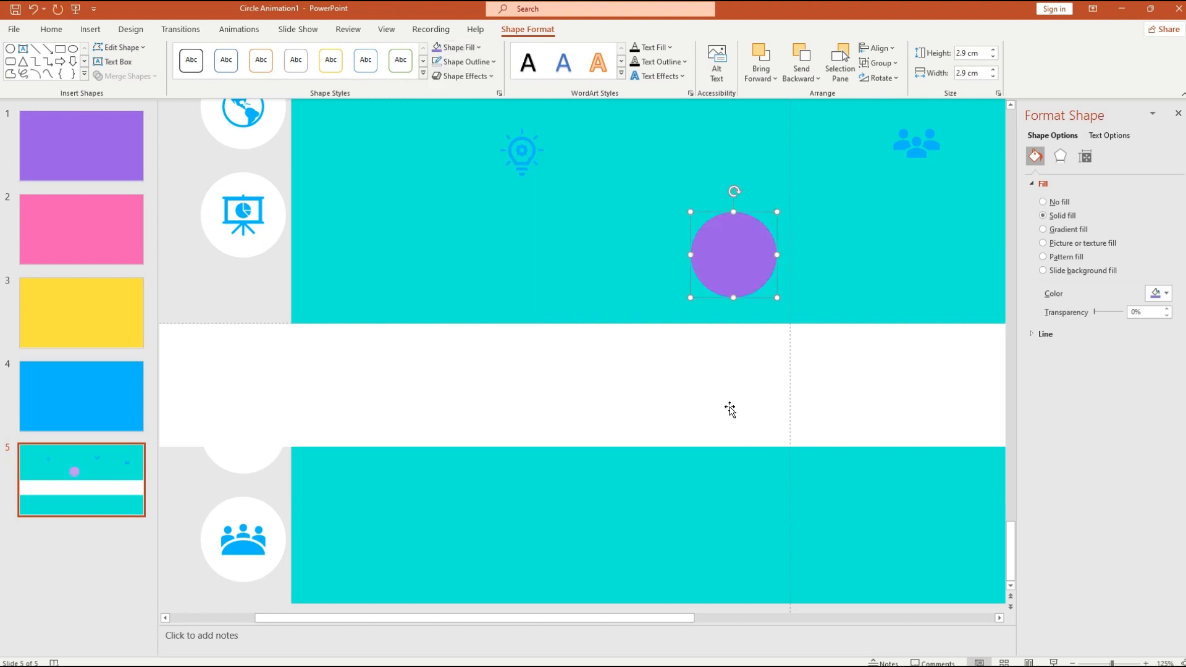
left_click_drag(638, 621, 736, 616)
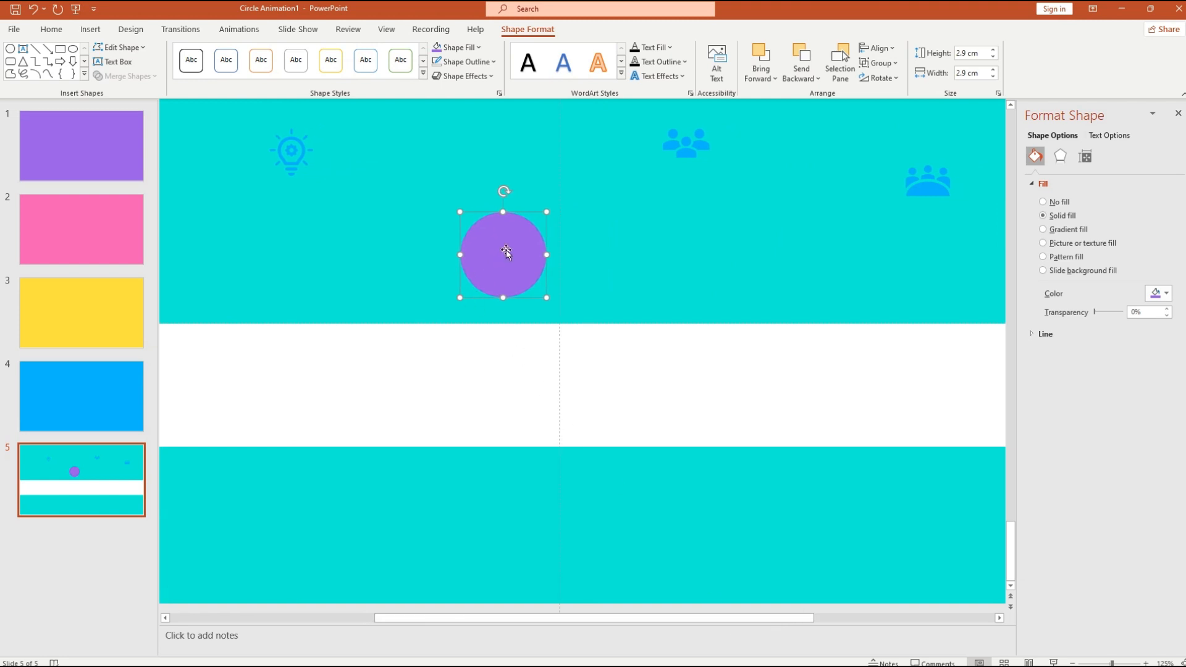
- Align the purple circle to the horizontal centre on the band's top edge and bring it to front
left_click(897, 53)
left_click(901, 82)
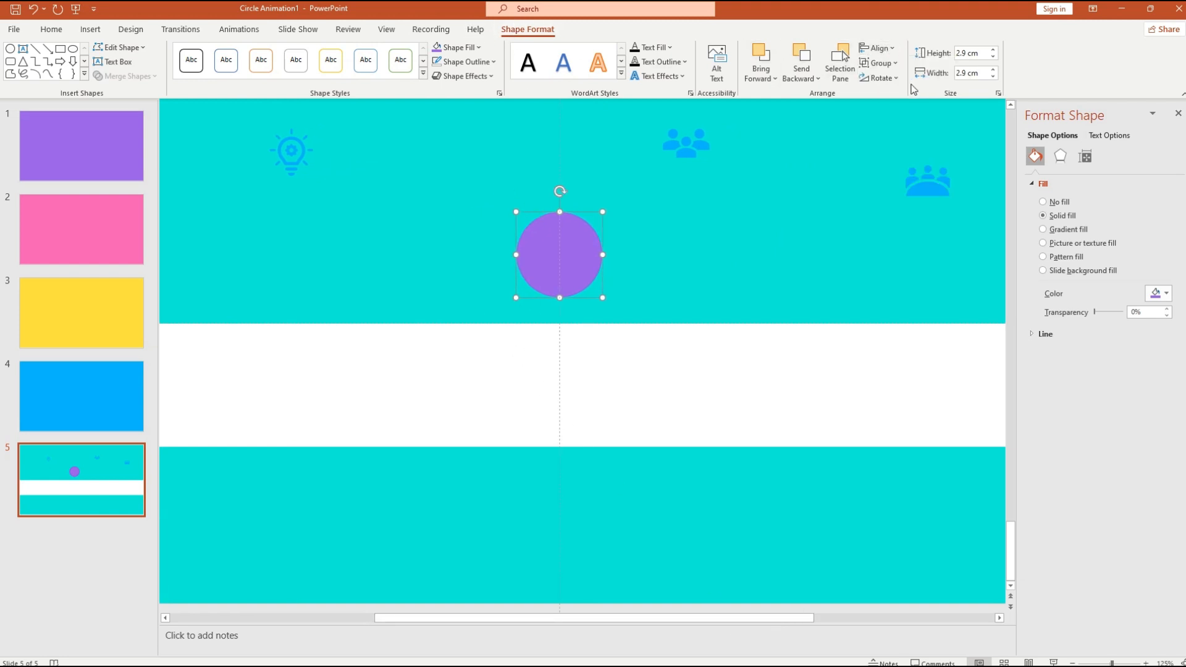
left_click(897, 53)
left_click(931, 265)
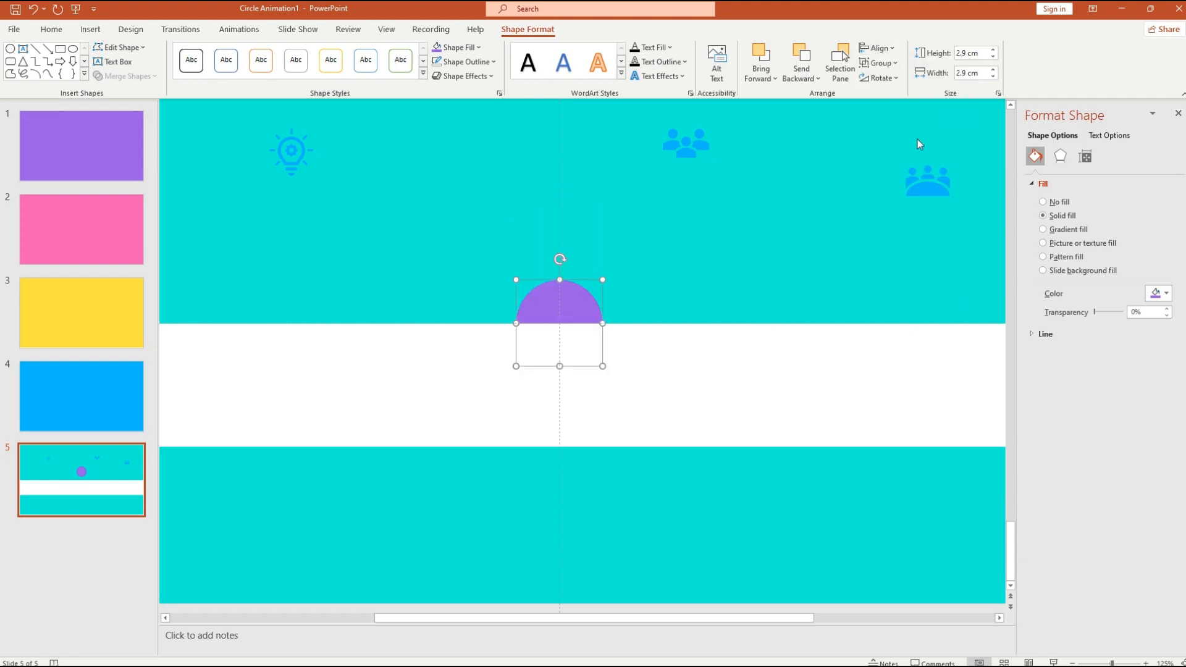
right_click(575, 310)
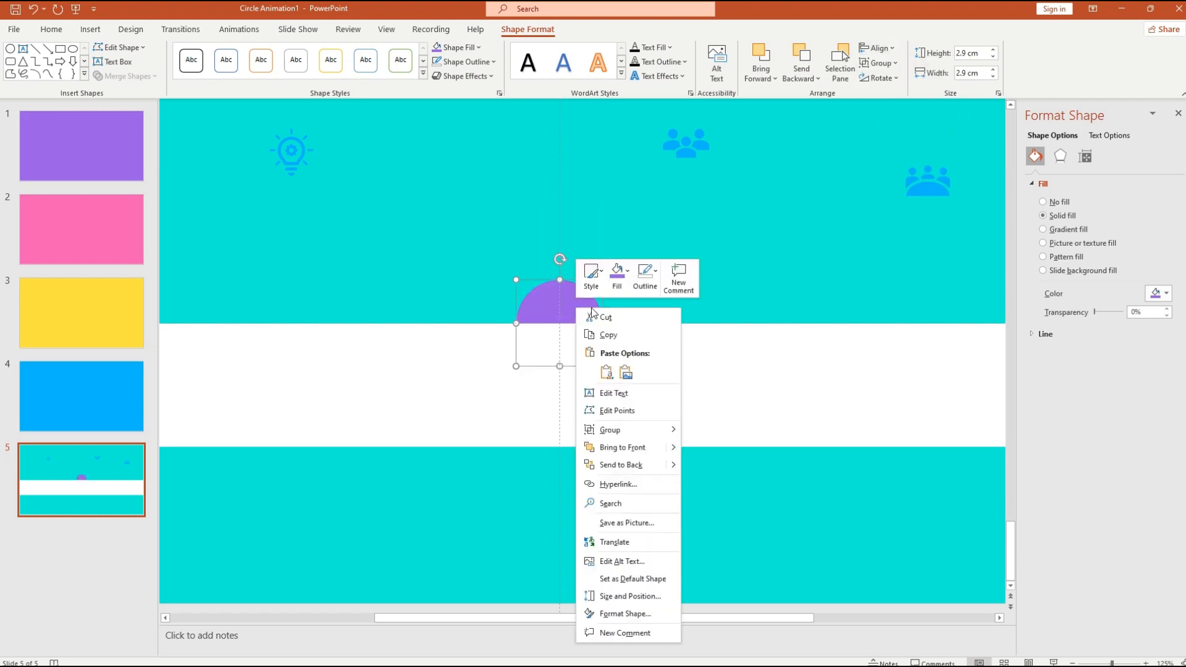
left_click(637, 449)
left_click(630, 531)
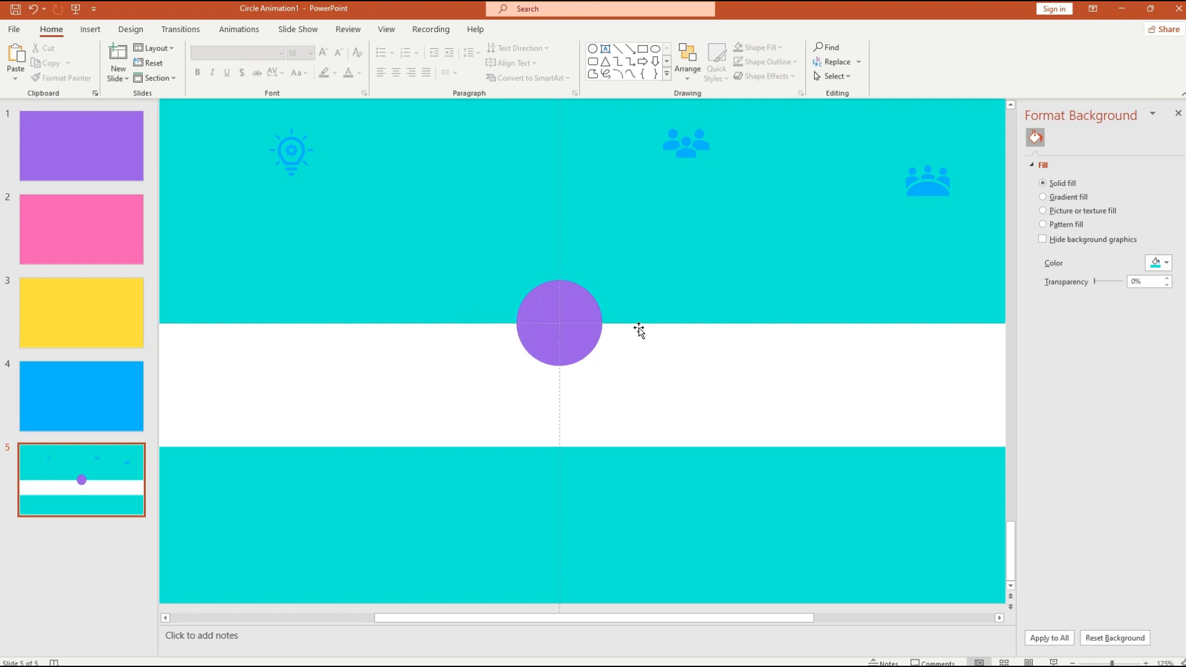
- Draw an isosceles triangle to the left of the purple circle
left_click(91, 30)
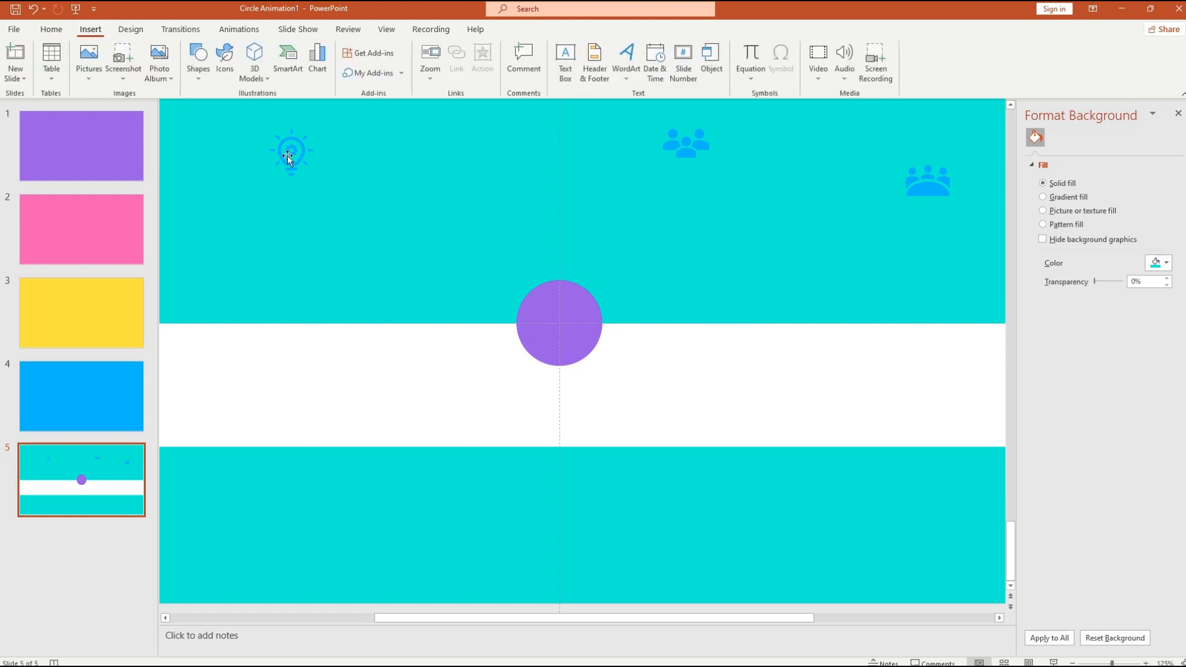
left_click(201, 79)
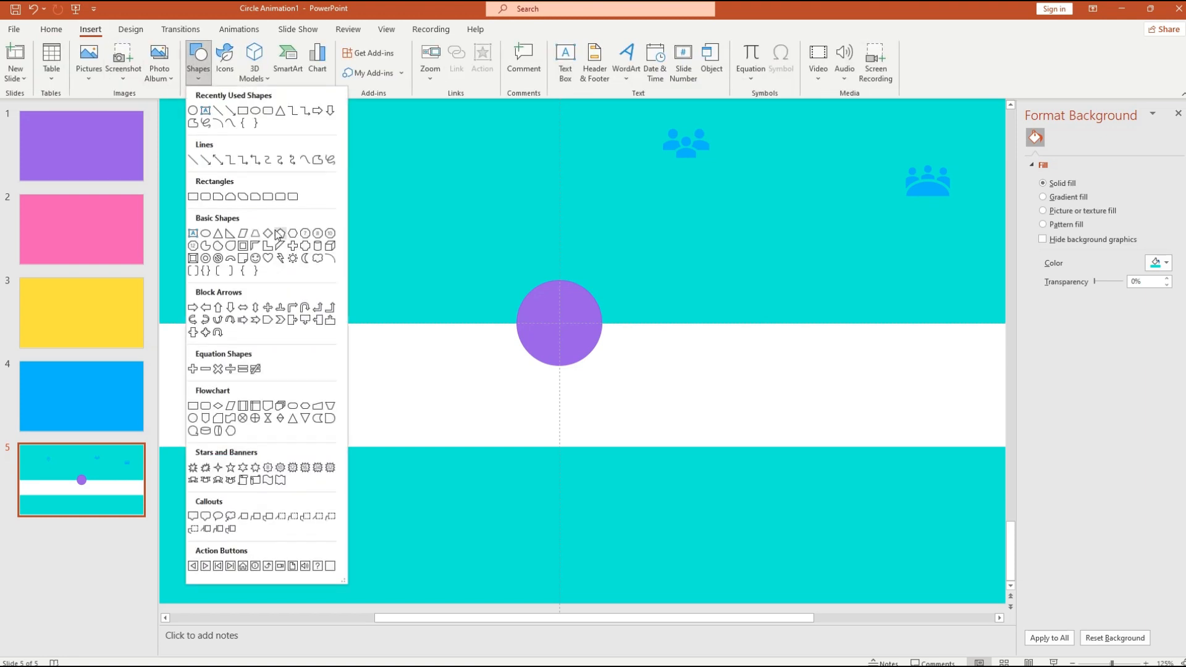
left_click(281, 110)
left_click_drag(351, 250, 464, 370)
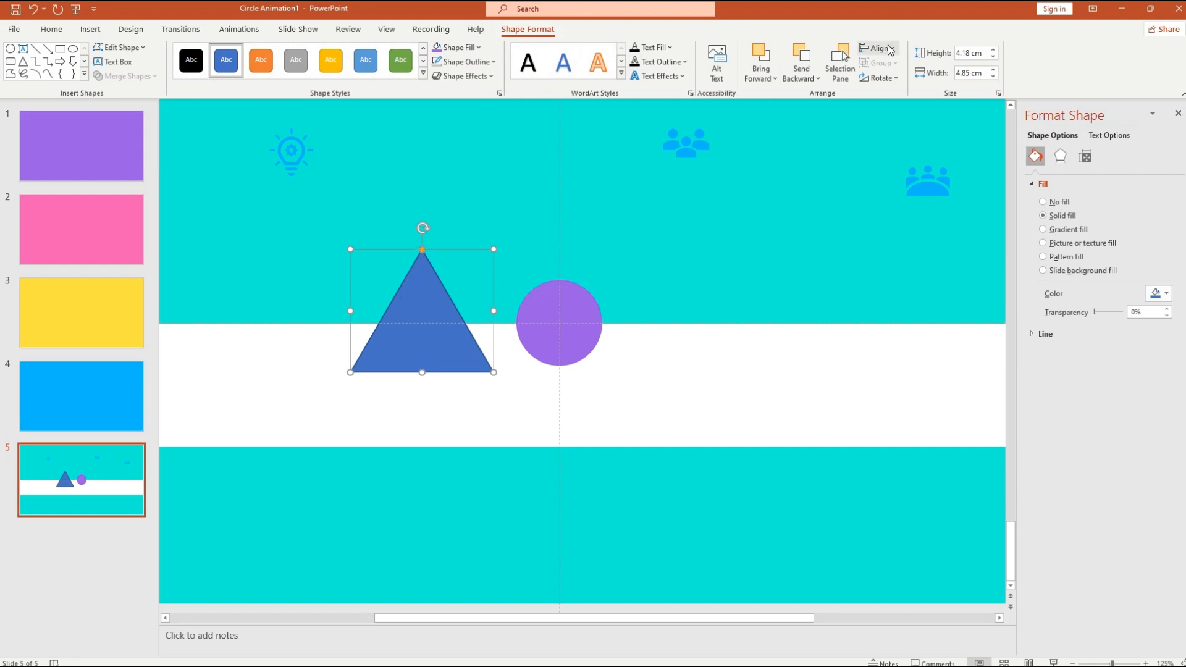
- Rotate the triangle 90° right twice to point down and place it under the purple circle
left_click(898, 79)
left_click(922, 97)
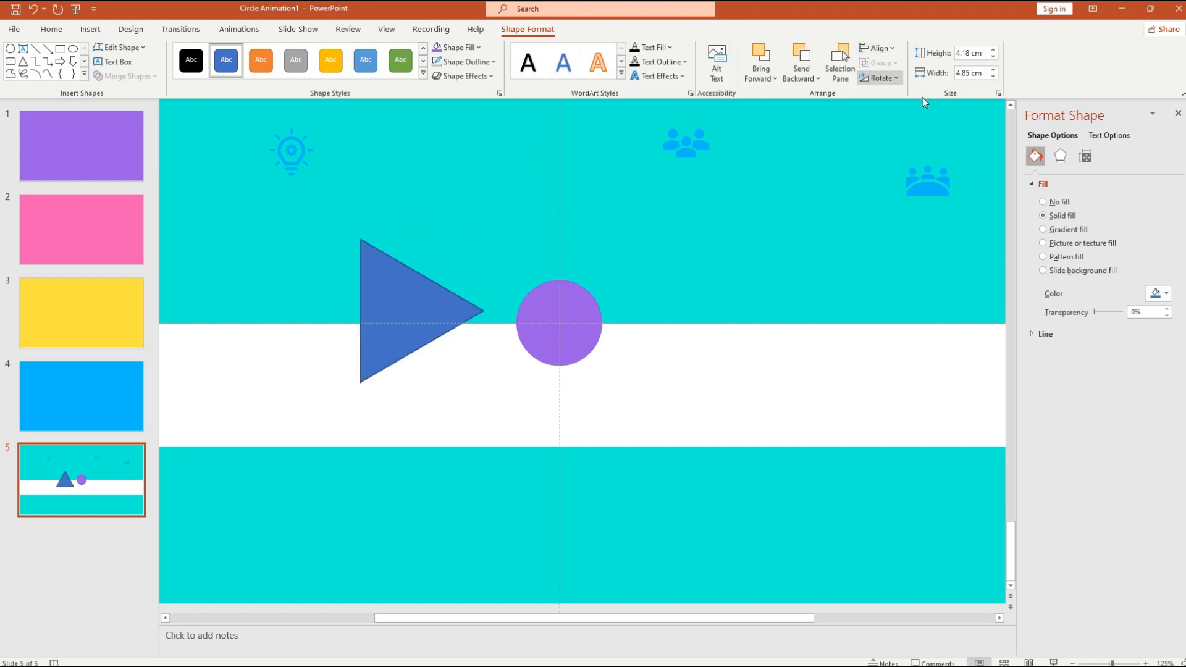
left_click(898, 79)
left_click(912, 97)
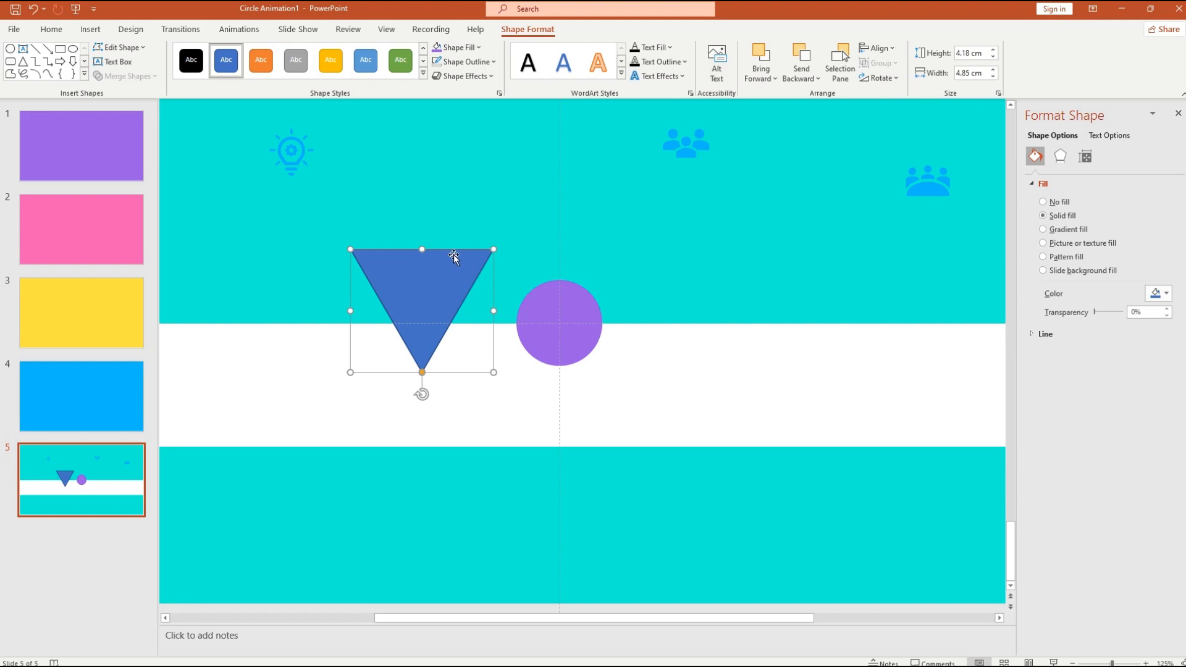
left_click_drag(454, 253, 593, 328)
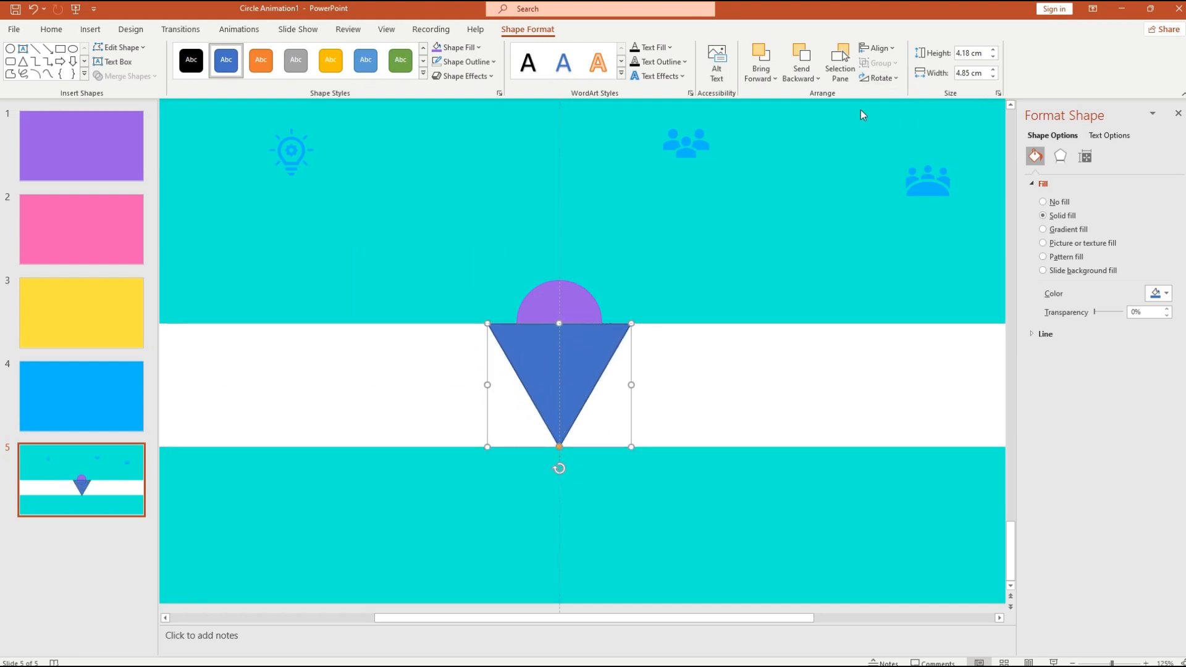
- Bring the purple circle in front of the triangle and apply an alignment to the triangle
right_click(563, 305)
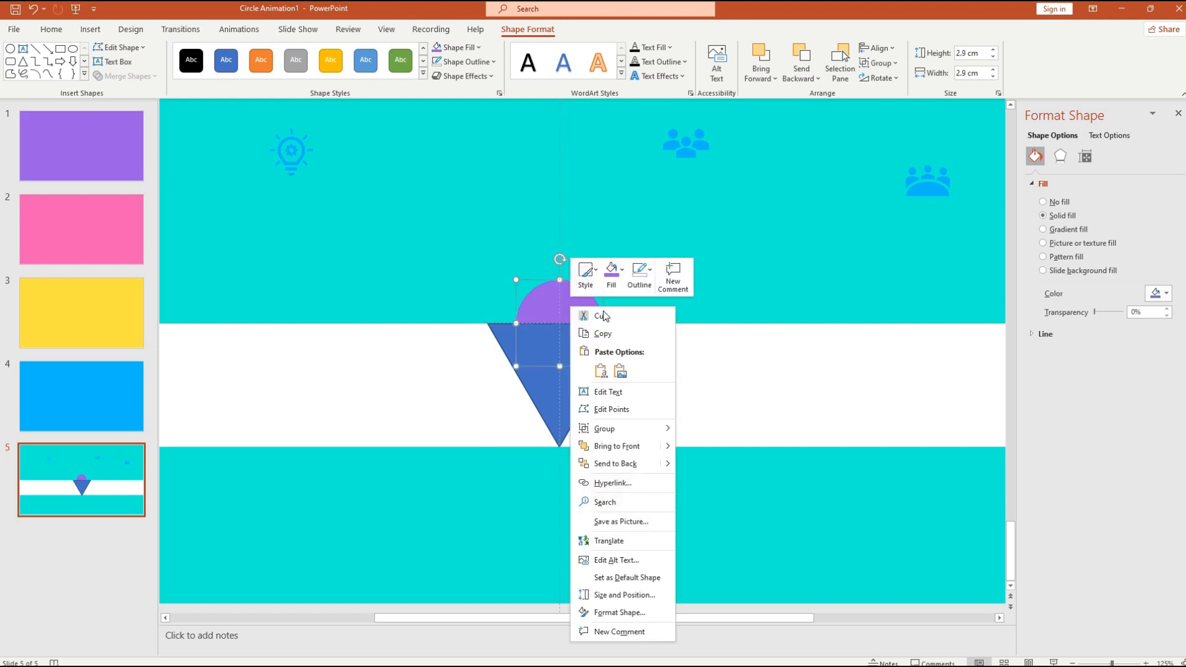
left_click(628, 447)
left_click(567, 408)
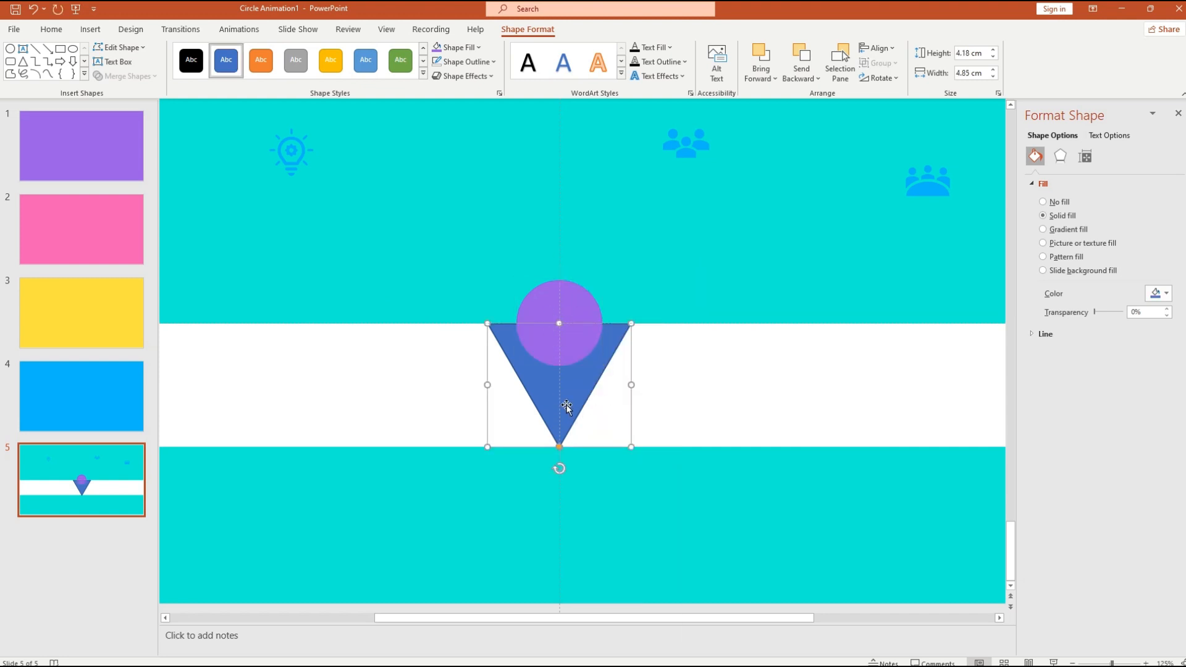
right_click(569, 399)
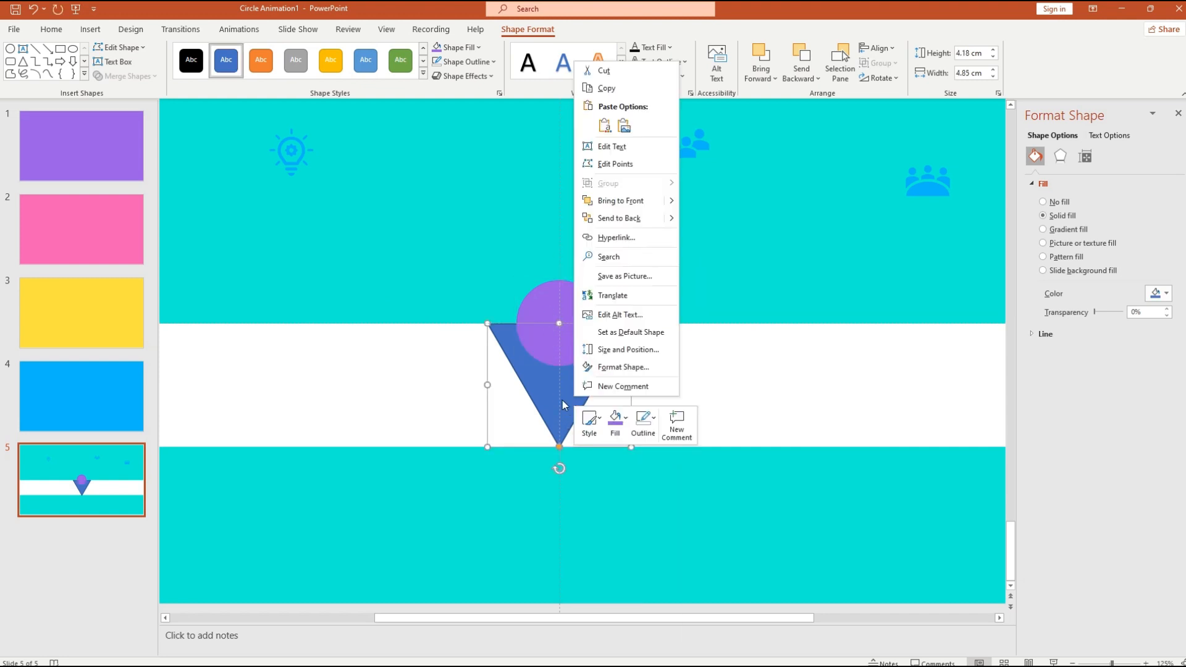
left_click(545, 390)
left_click(877, 47)
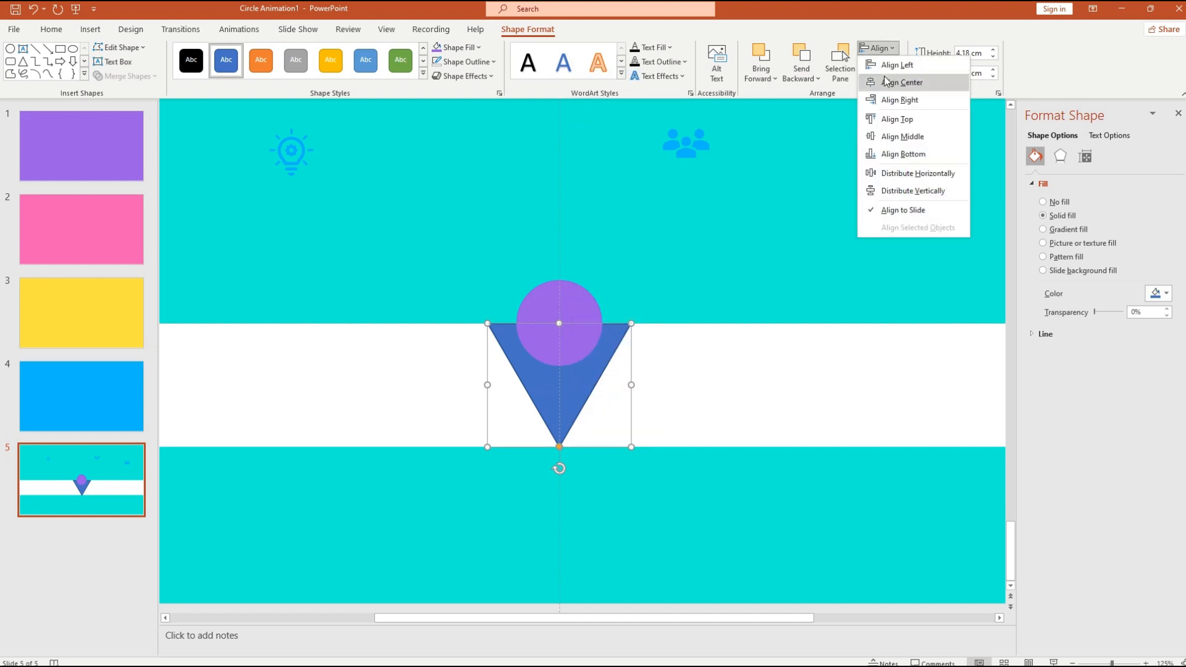
left_click(917, 103)
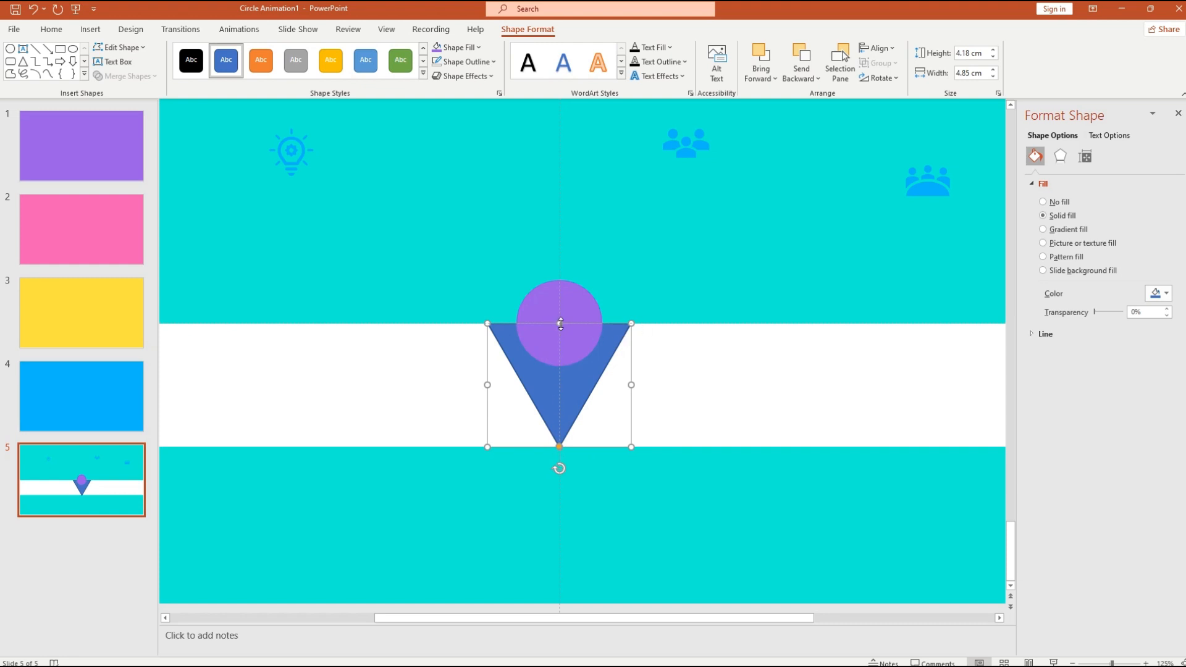
- Enlarge the triangle, centre it horizontally, then flatten it and raise it to the circle
left_click_drag(631, 447, 708, 513)
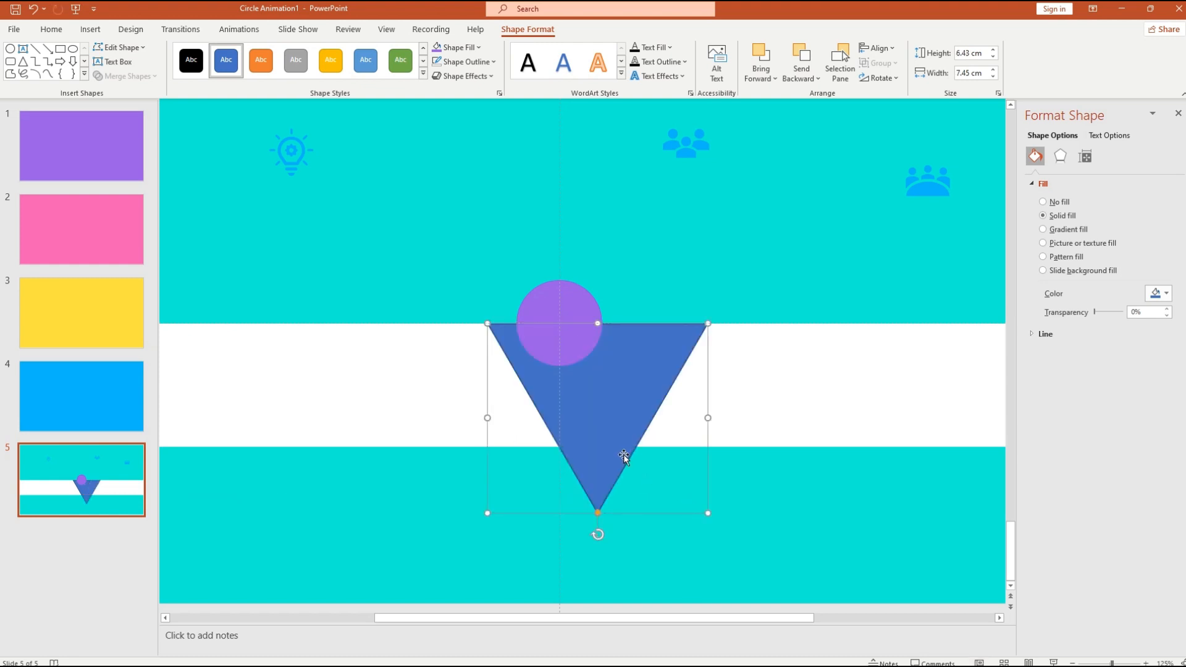
left_click(891, 54)
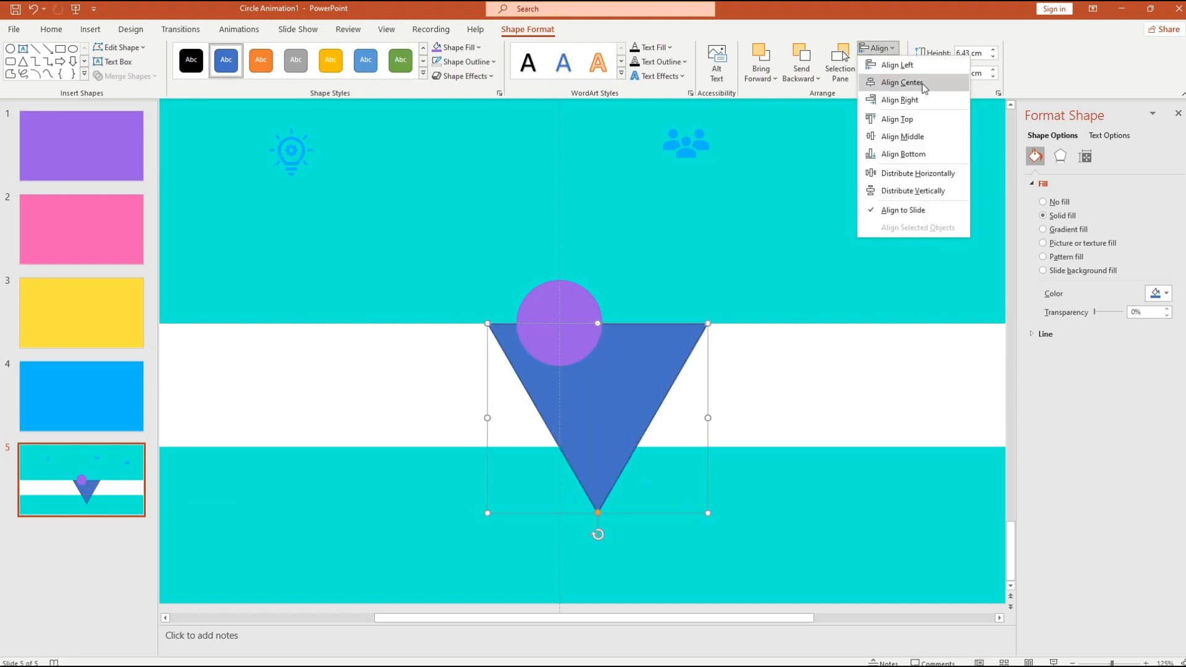
left_click(902, 82)
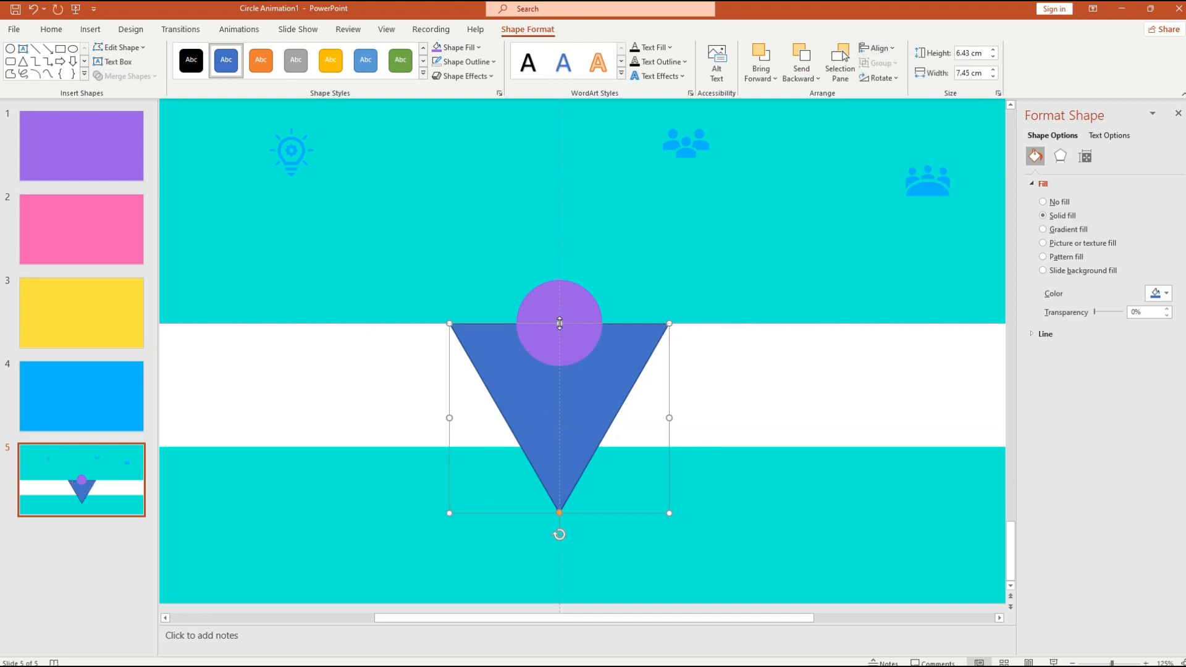
left_click_drag(560, 323, 560, 428)
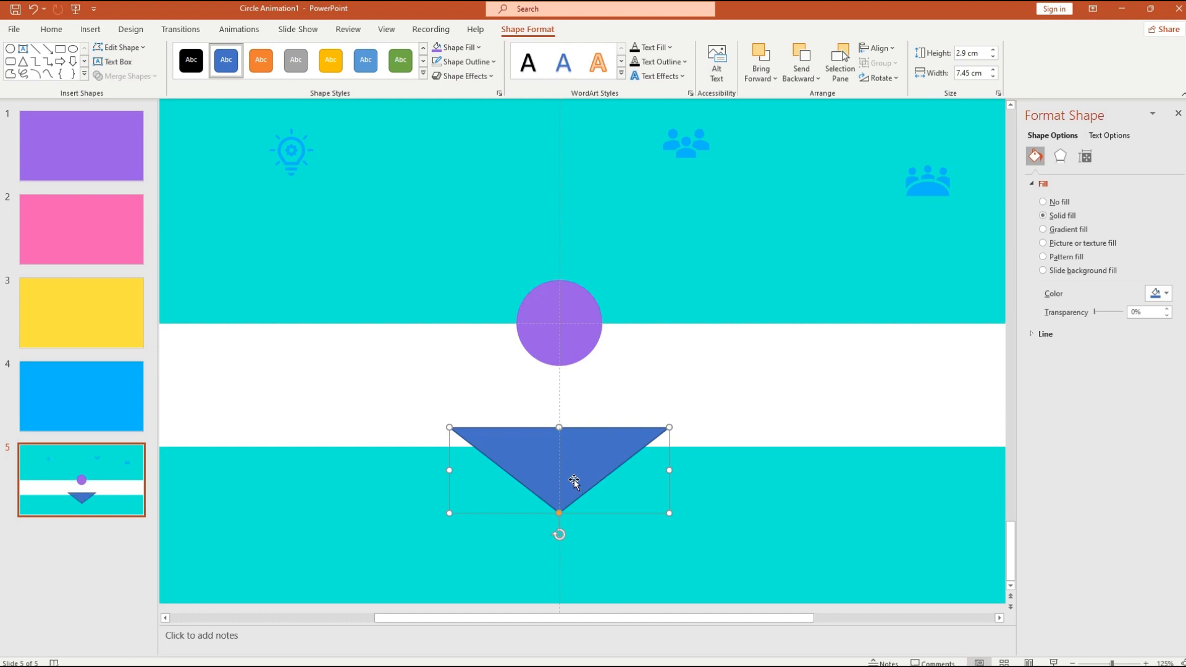
left_click_drag(573, 478, 578, 377)
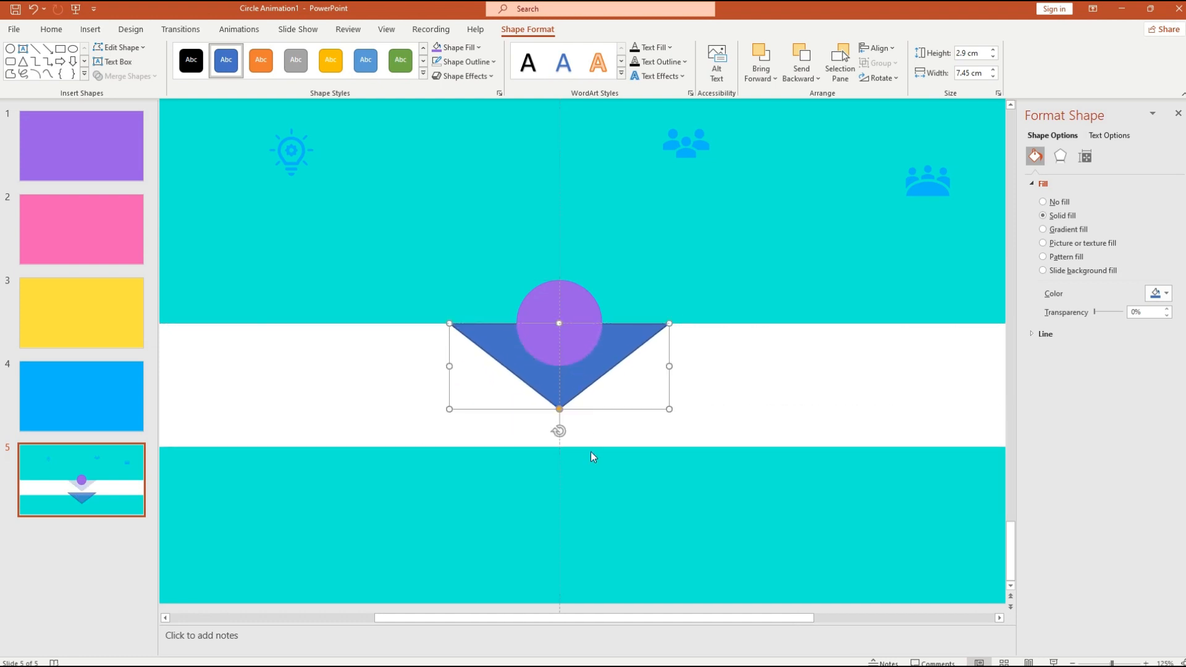
- Shorten the triangle slightly, raise it to the band's top edge and shrink it a little
right_click(575, 384)
left_click(543, 386)
left_click_drag(559, 324, 559, 336)
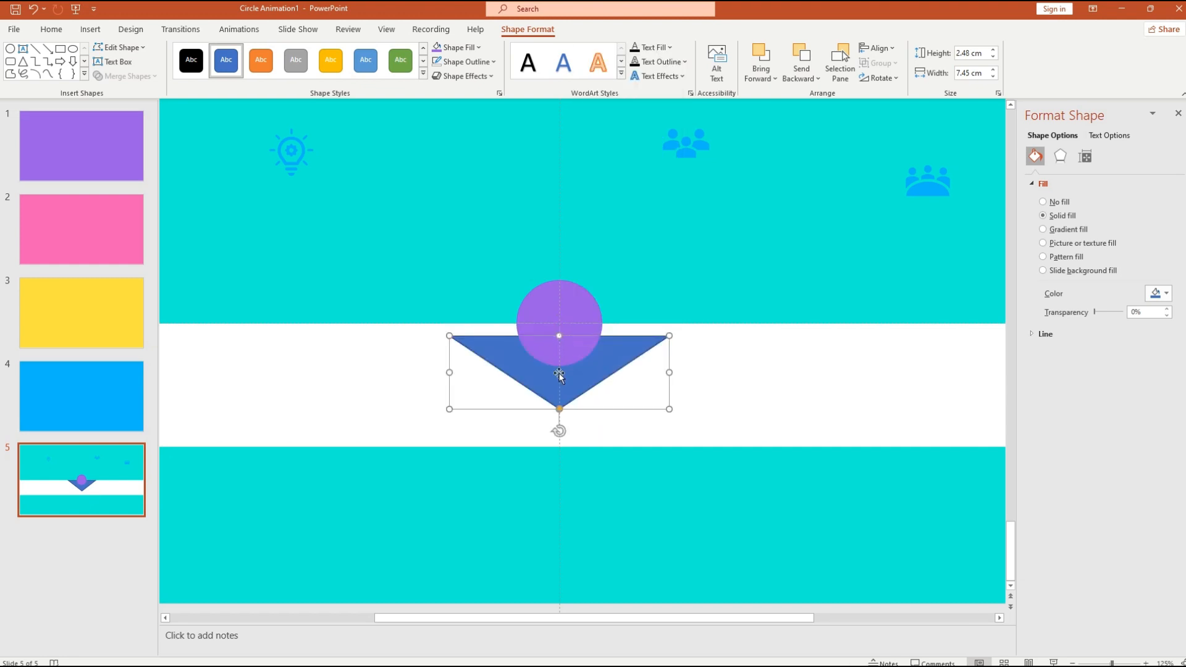
left_click_drag(560, 384, 560, 372)
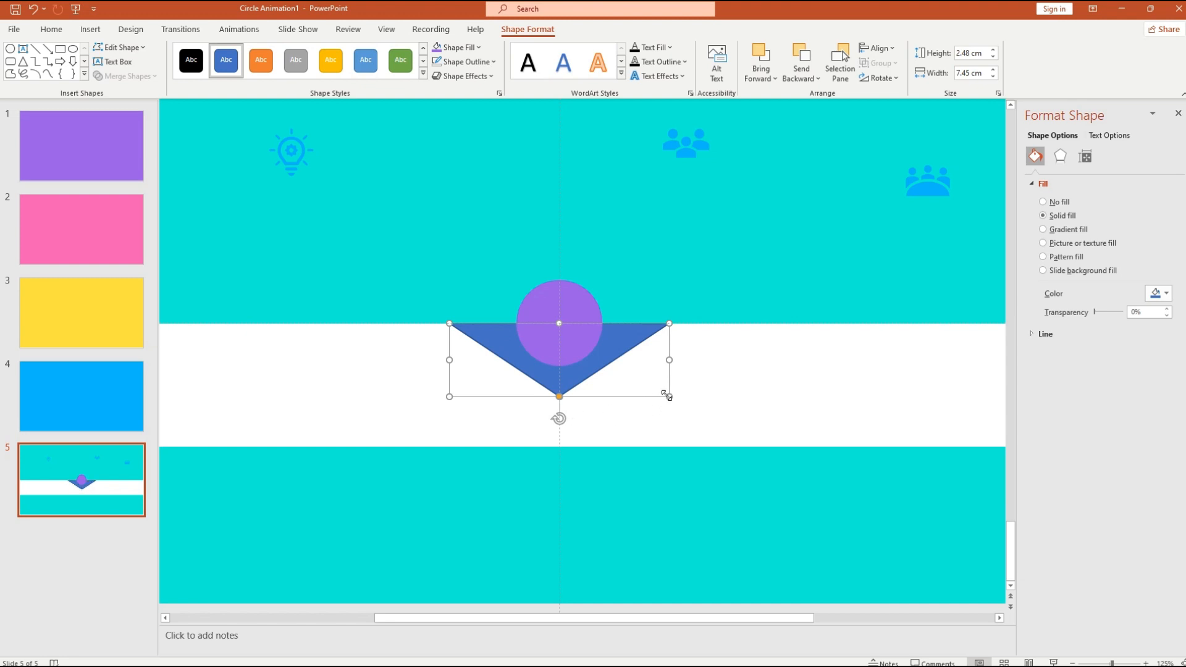
mouse_move(669, 396)
left_mouse_down()
mouse_move(640, 375)
mouse_move(647, 389)
left_mouse_up()
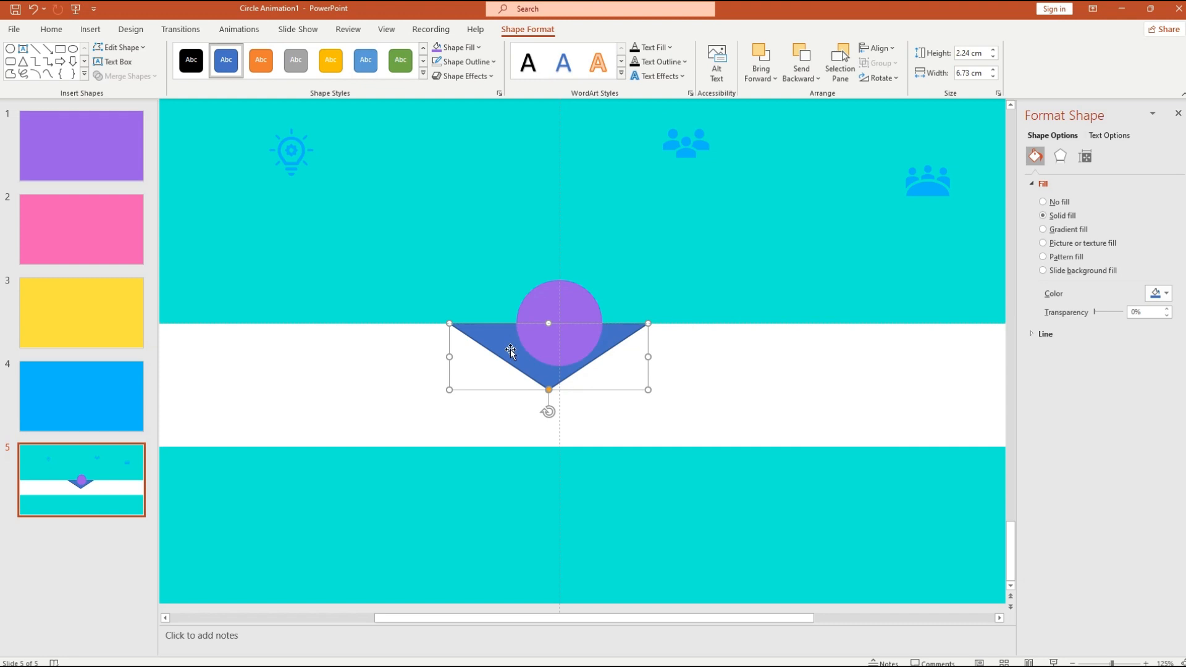
- Centre the triangle horizontally, then undo an unwanted narrowing of its width
left_click(878, 48)
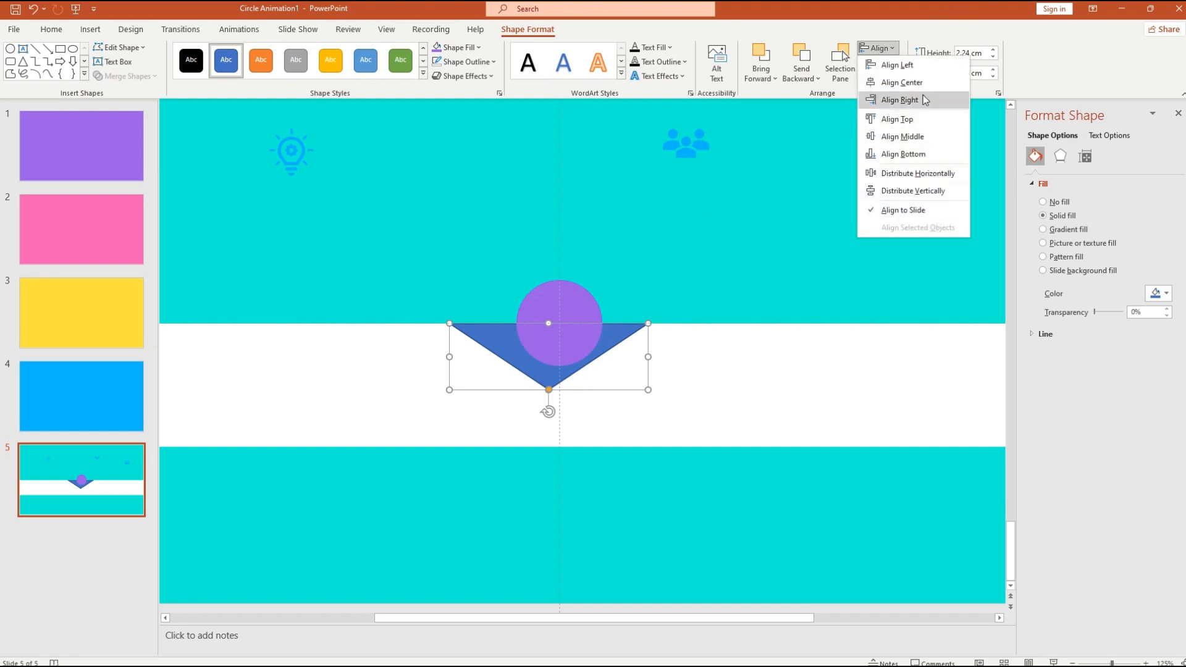
left_click(896, 99)
left_click(706, 498)
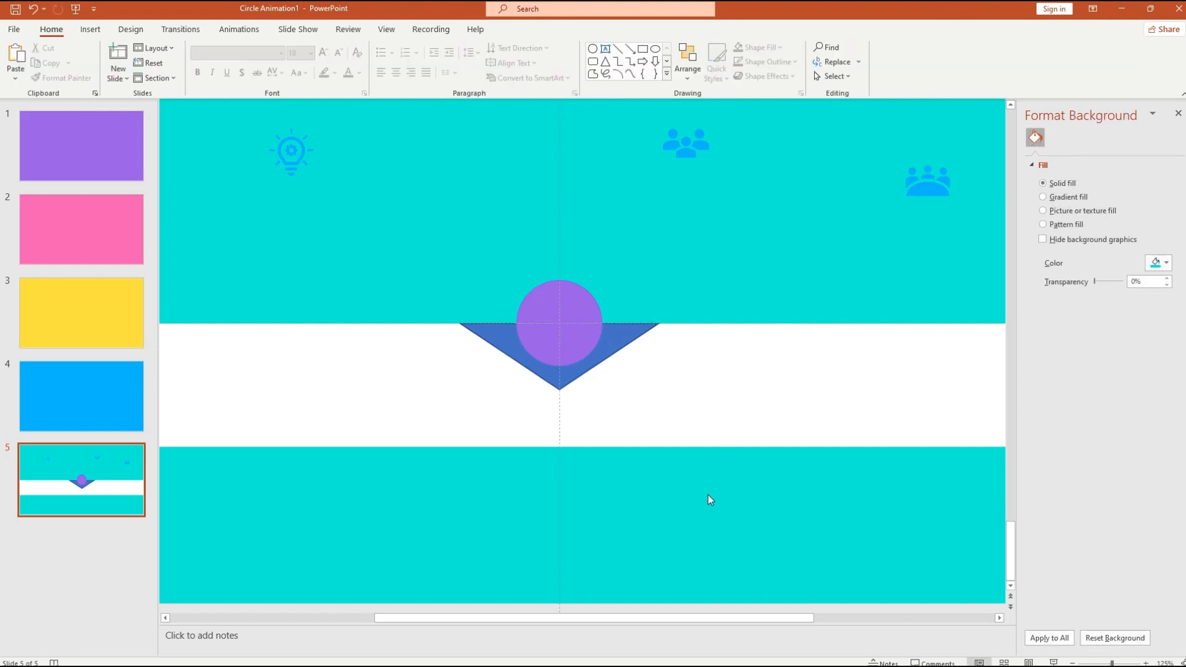
left_click(579, 379)
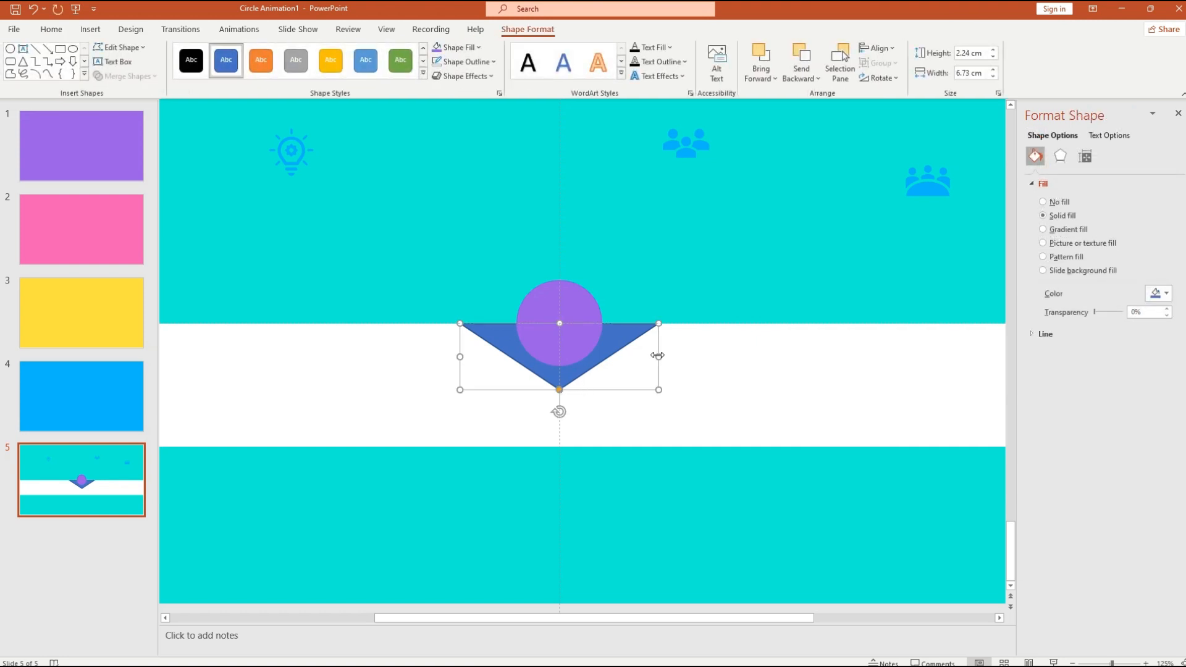
left_click_drag(659, 356, 634, 373)
key("ctrl+z")
- Deepen the triangle to 2.58 cm high and recentre it under the purple circle
left_click_drag(546, 322, 546, 305)
left_click_drag(542, 371, 555, 388)
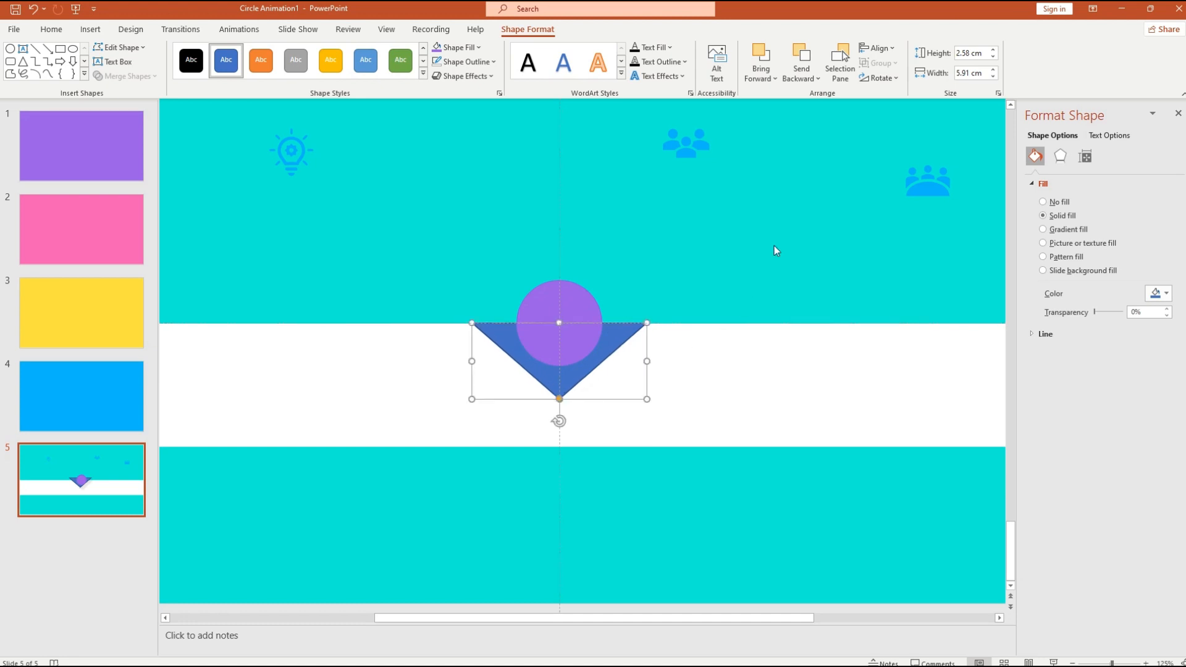
left_click(877, 47)
left_click(922, 119)
left_click(655, 405)
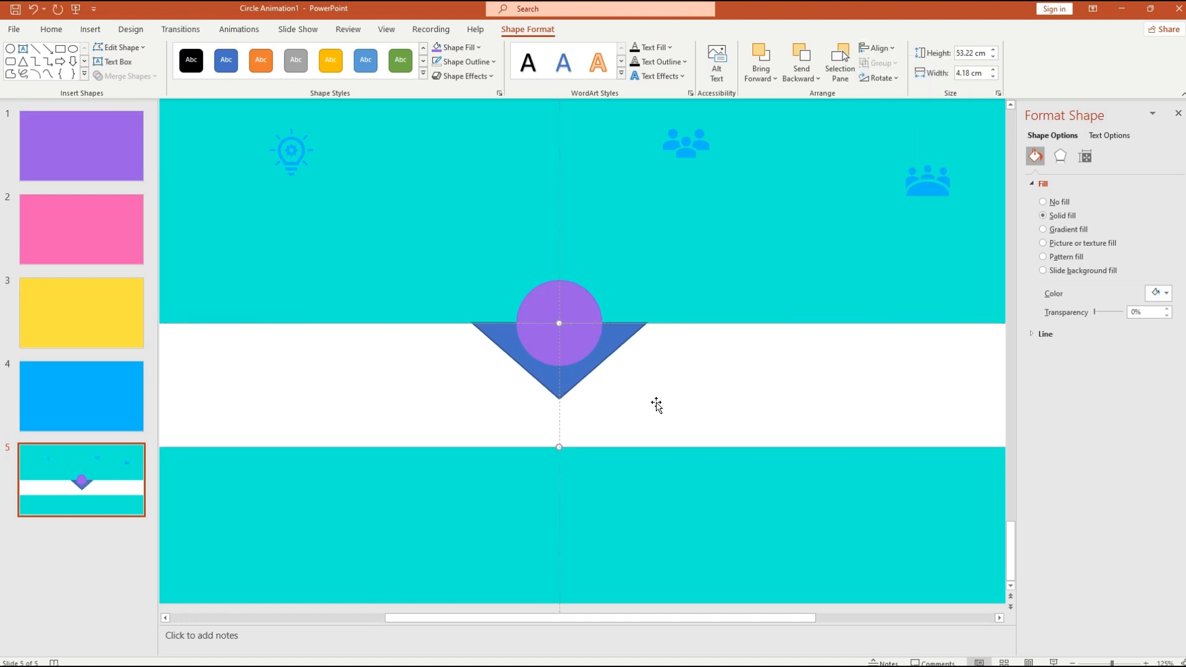
left_click(576, 381)
left_click(645, 480)
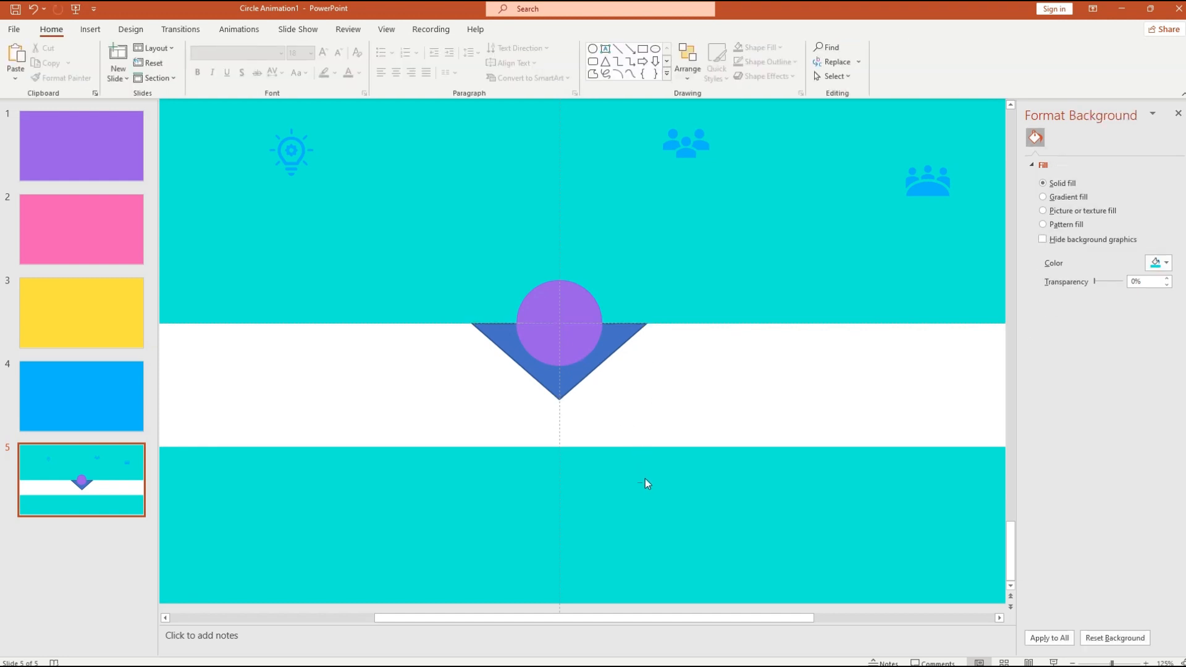
scroll(588, 358, "up", 5, "ctrl")
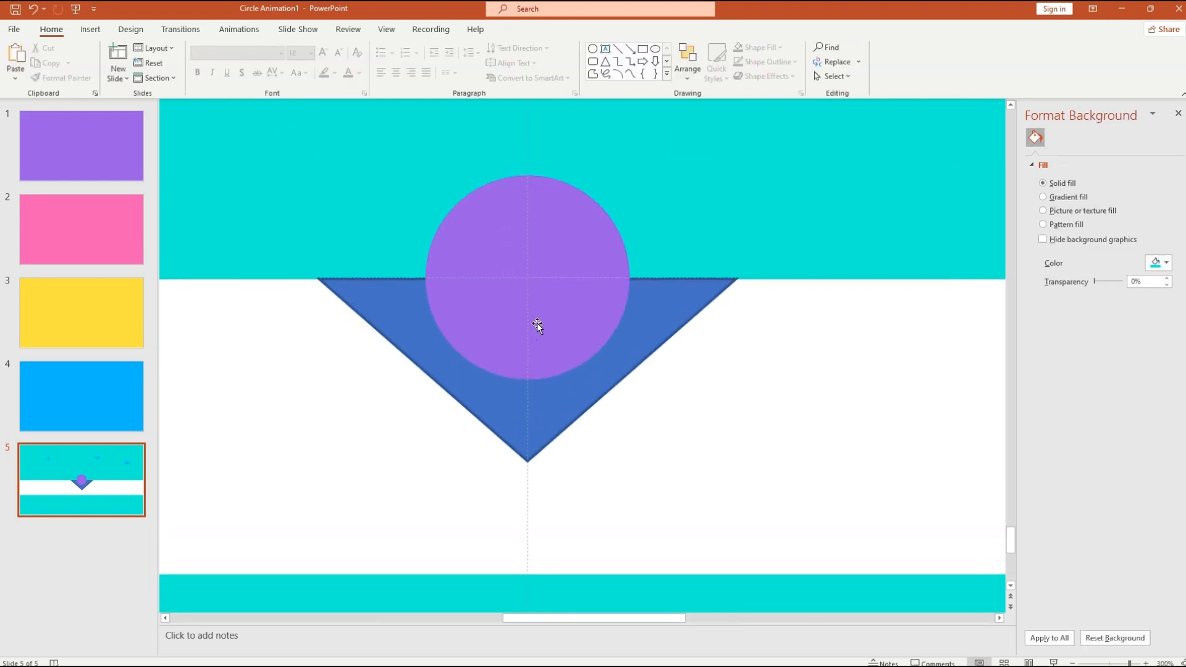
left_click(502, 224)
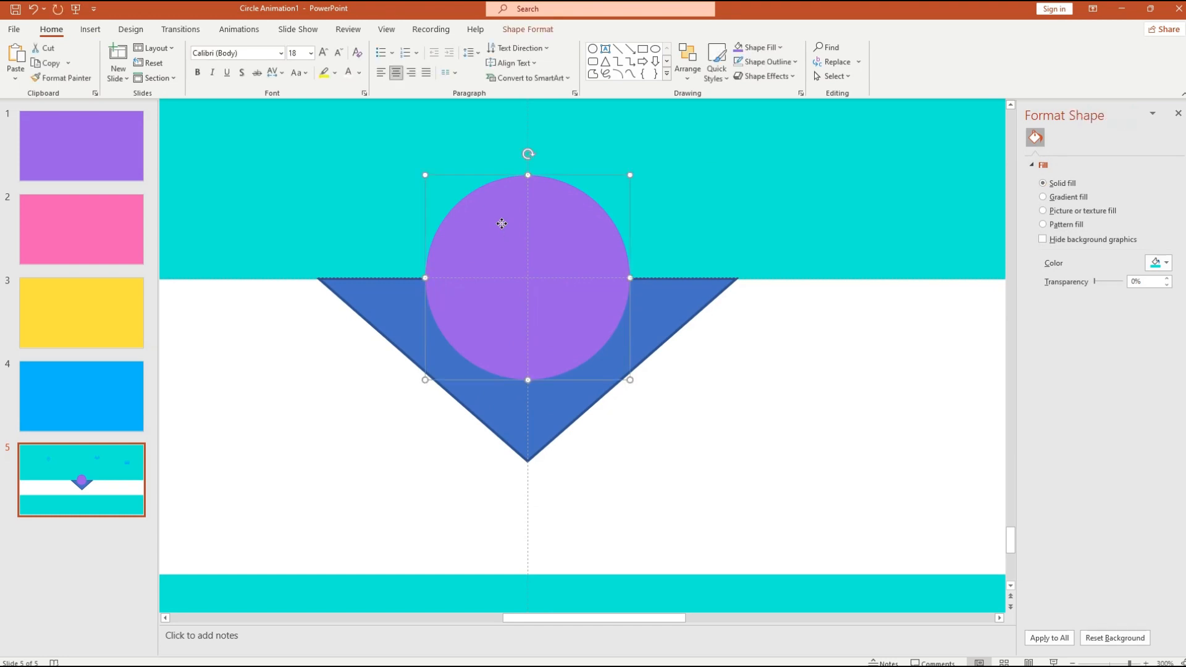
left_click(513, 429)
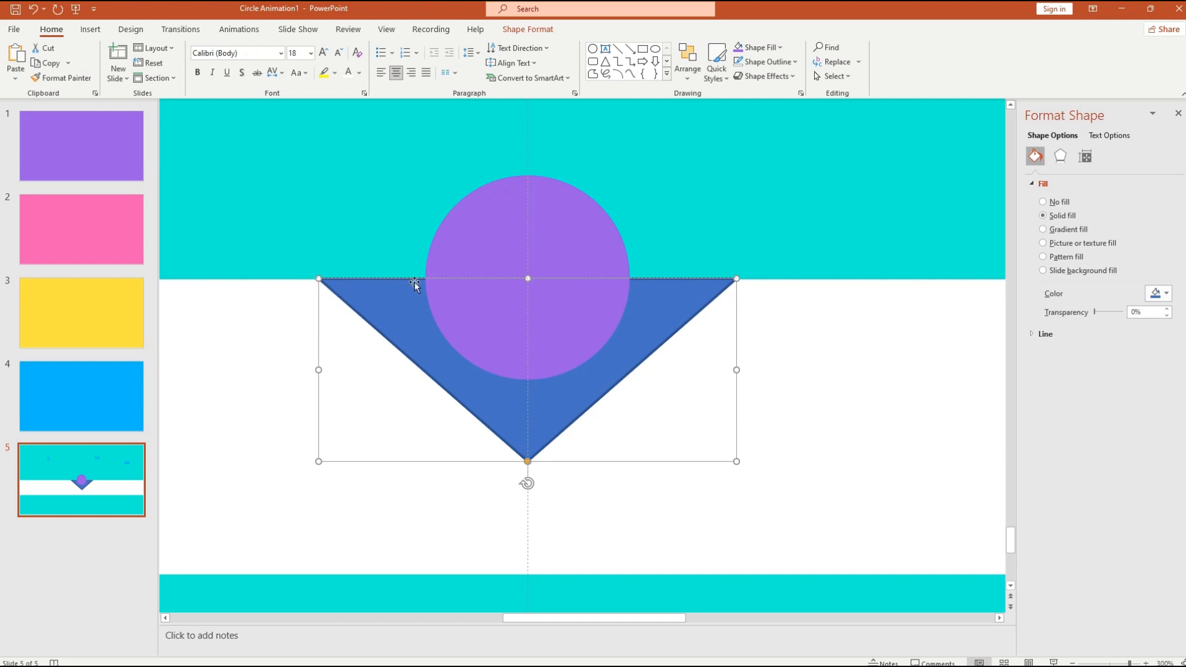
left_click(965, 392)
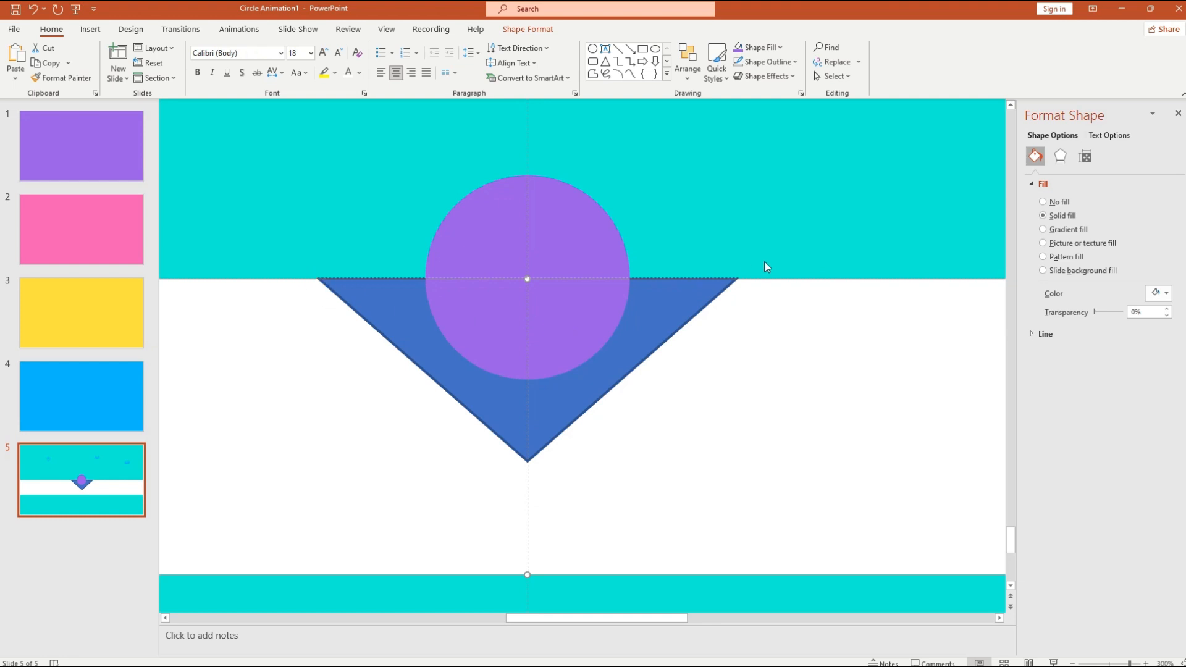
scroll(618, 320, "down", 5)
scroll(651, 402, "down", 2)
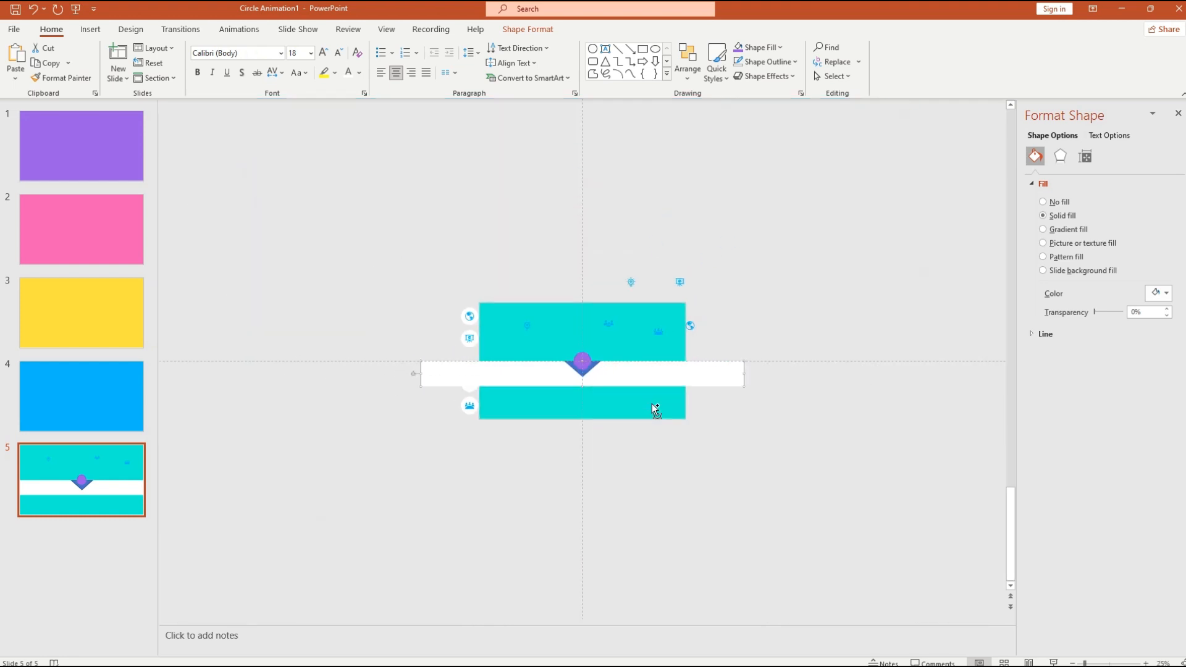
left_click(572, 362)
scroll(585, 376, "up", 4)
scroll(593, 378, "up", 5)
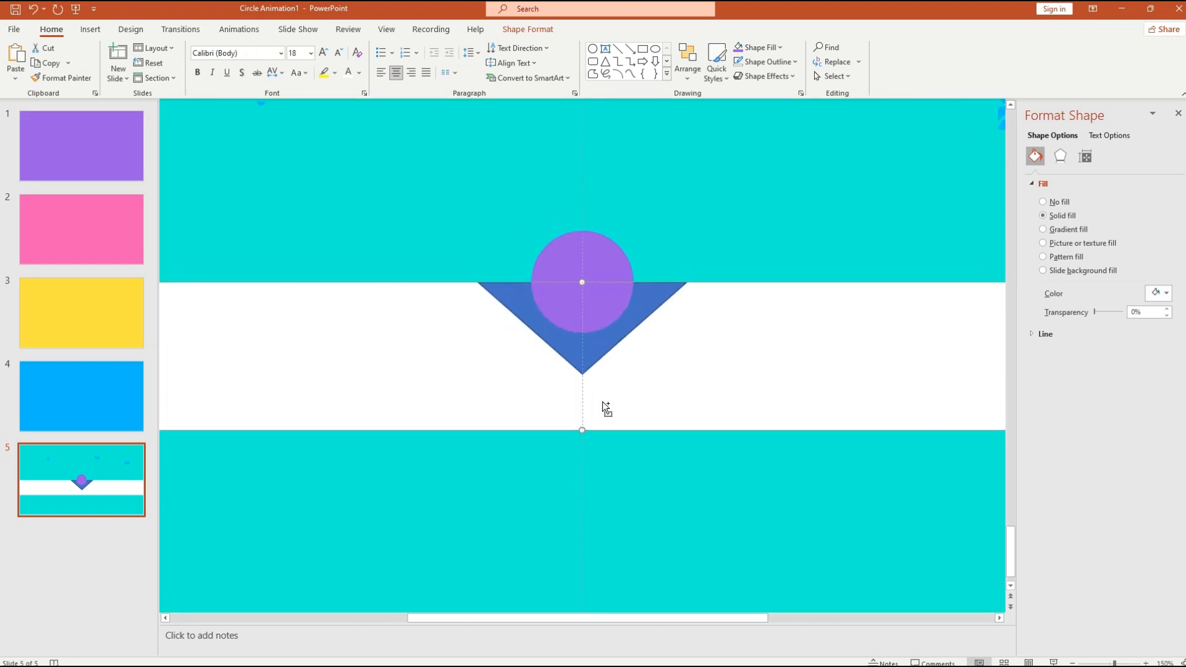
scroll(651, 387, "down", 3)
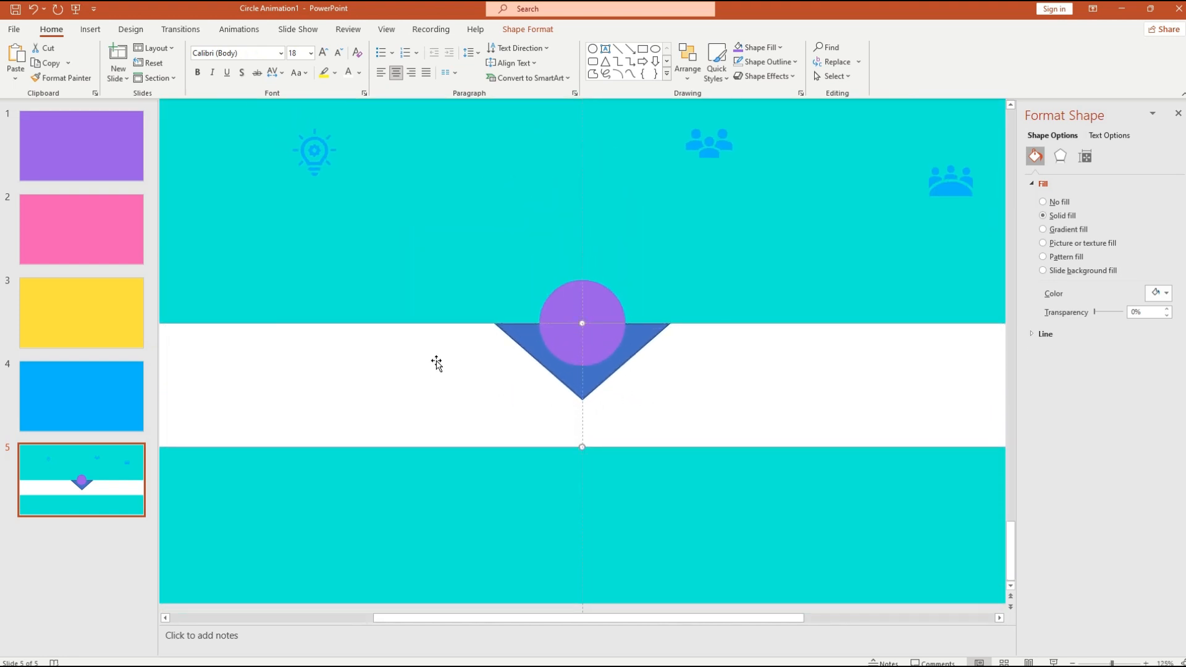
- Subtract the blue triangle from the white band using Merge Shapes > Subtract
left_click(572, 381)
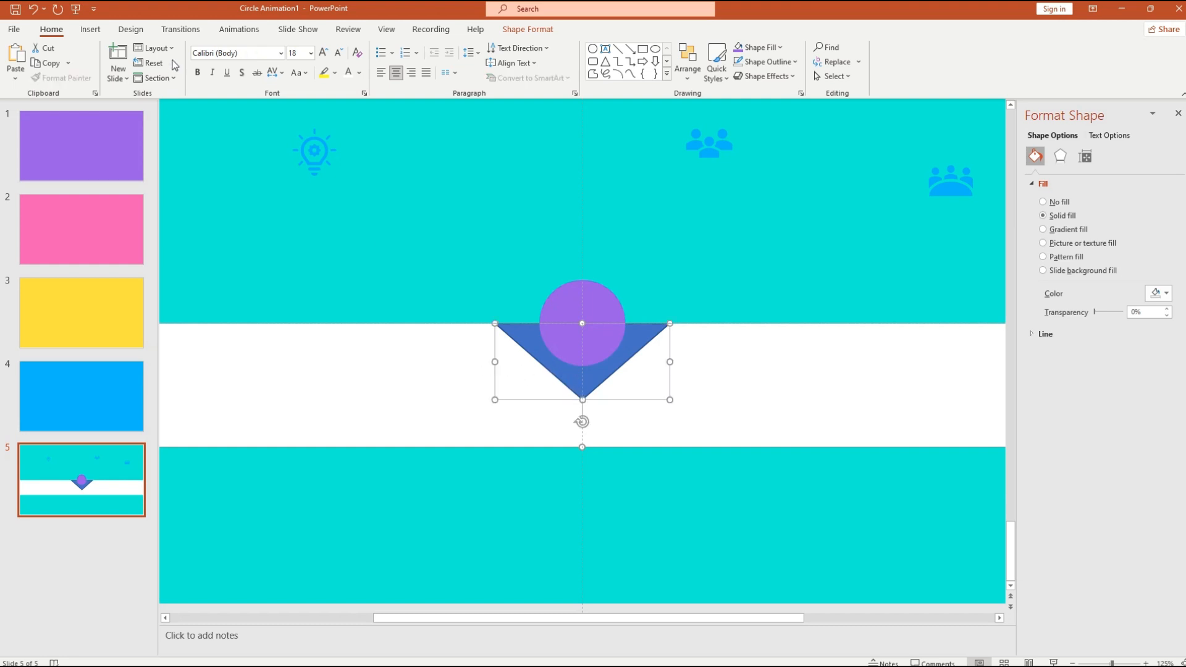
left_click(527, 29)
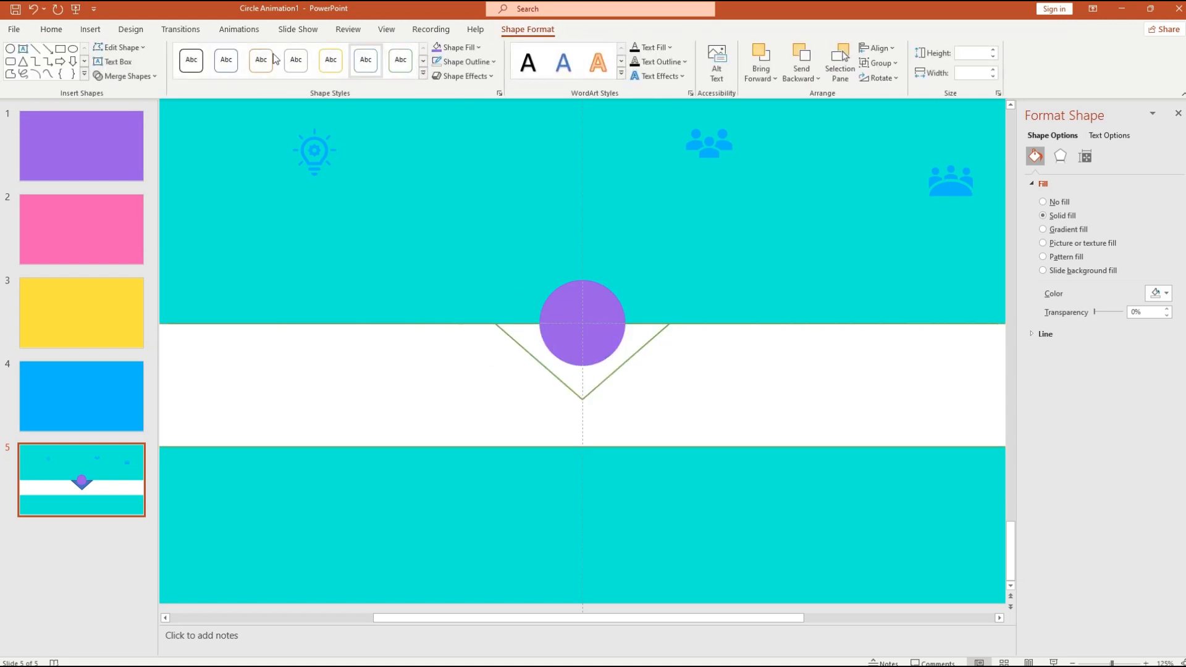
left_click(153, 77)
left_click(141, 162)
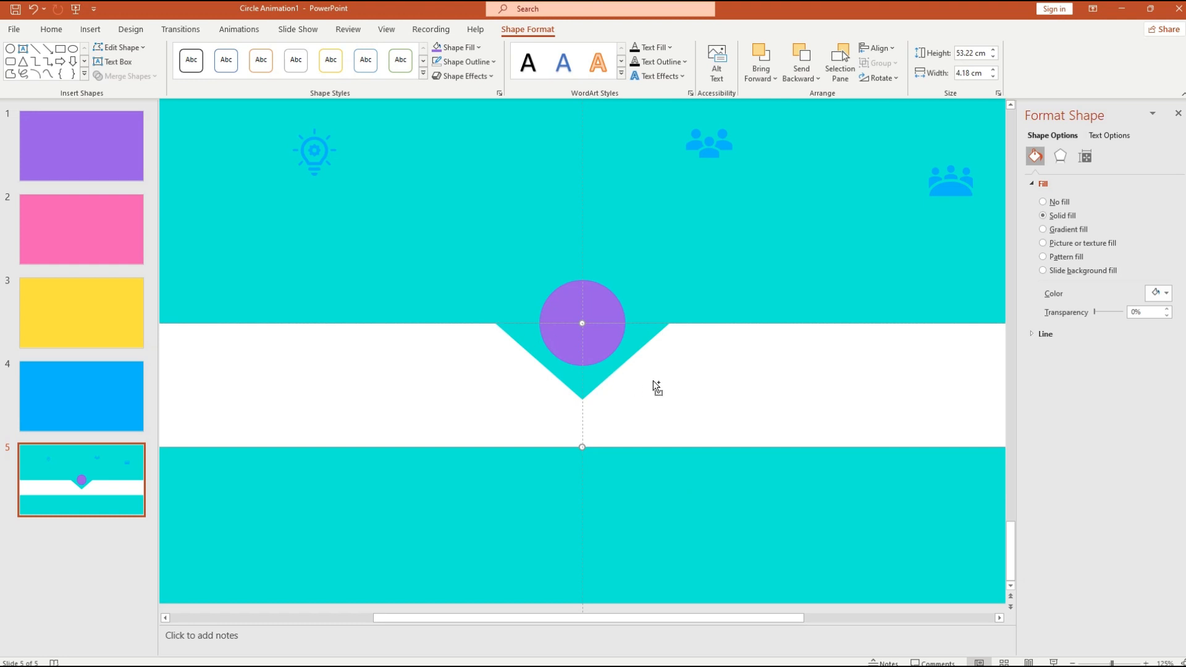
scroll(654, 380, "up", 5)
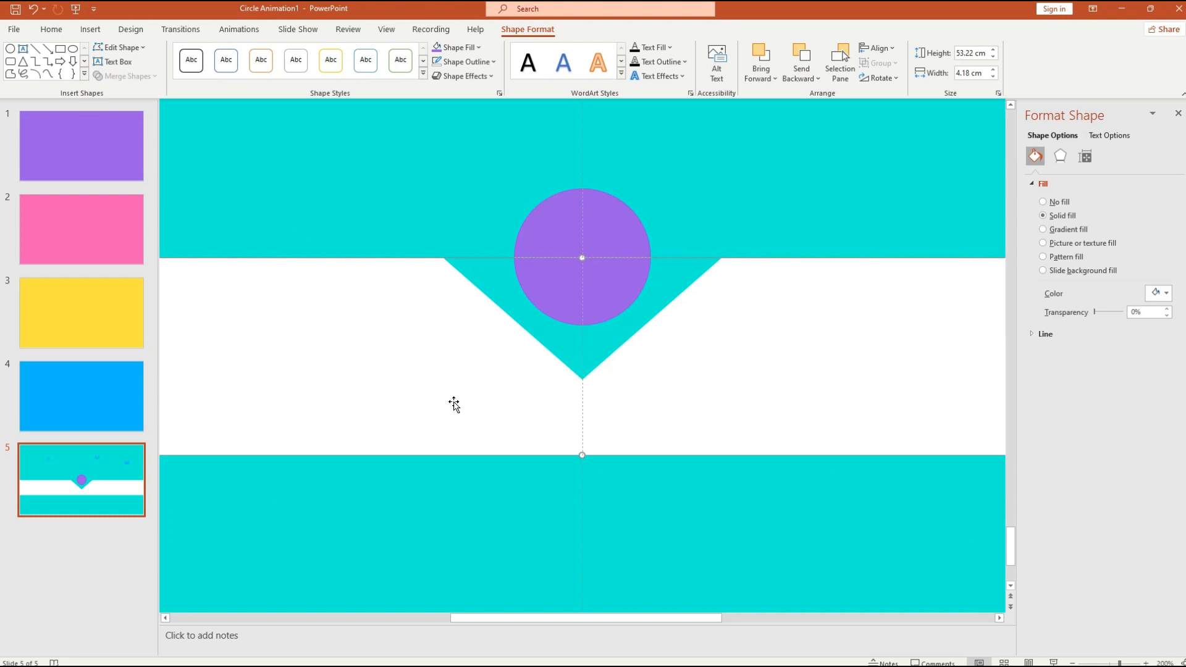
- In Edit Points, turn the notch's bottom corner into a smooth curve
left_click(144, 48)
left_click(464, 283)
left_click(113, 48)
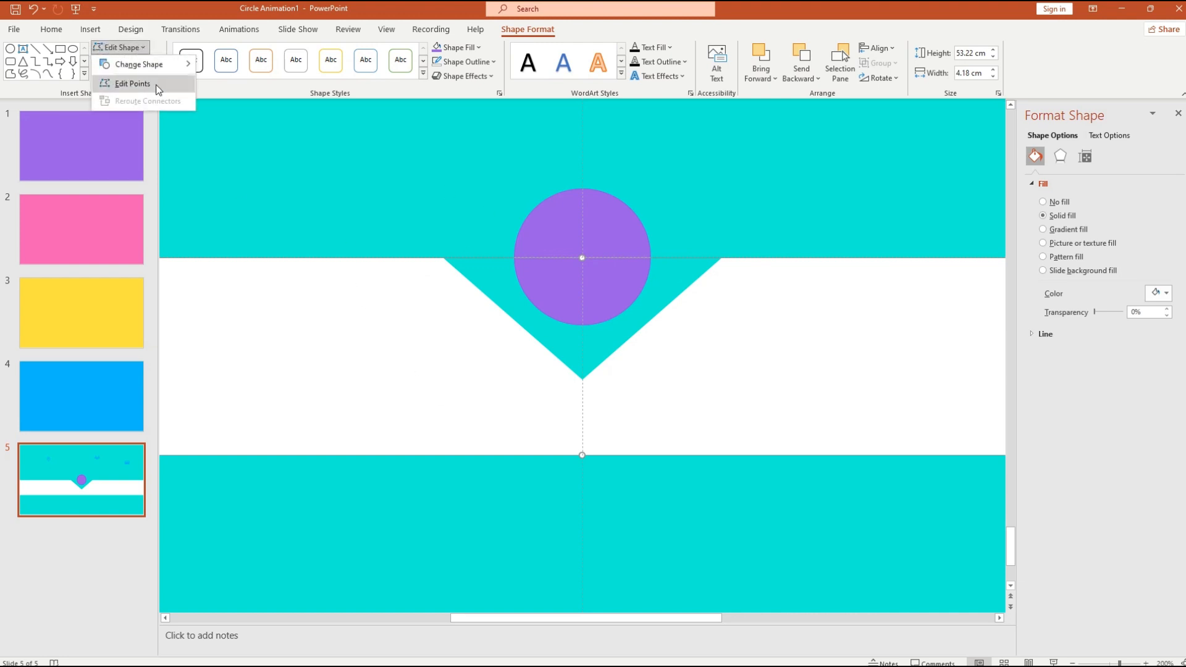
left_click(131, 83)
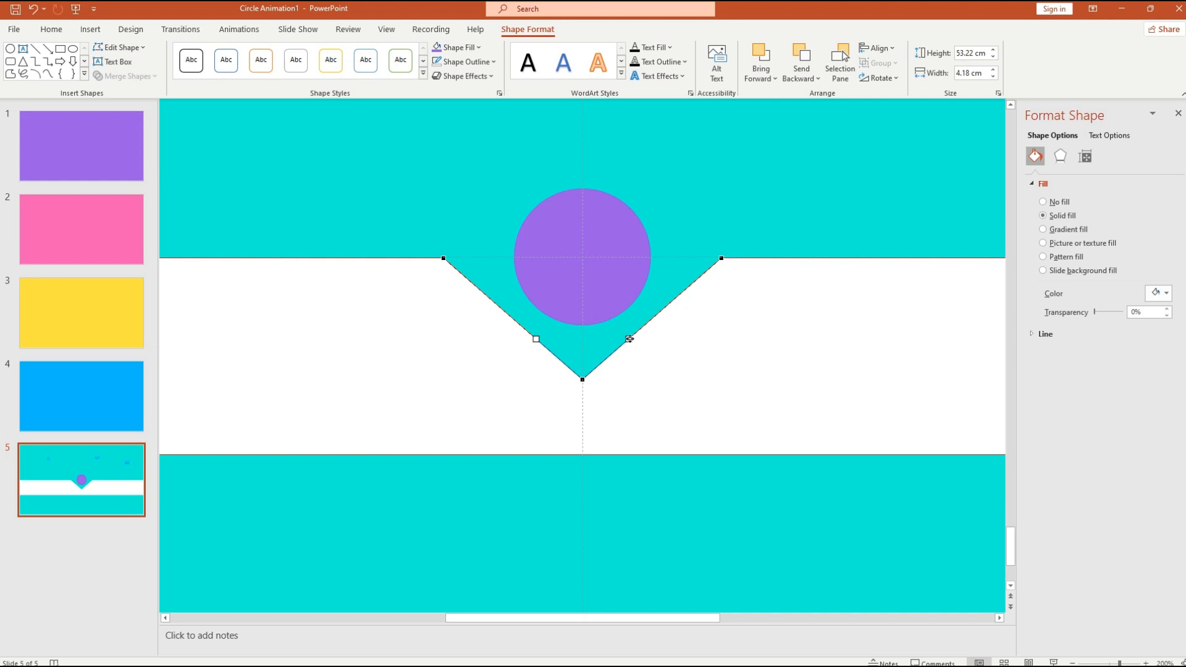
left_click_drag(628, 339, 651, 380)
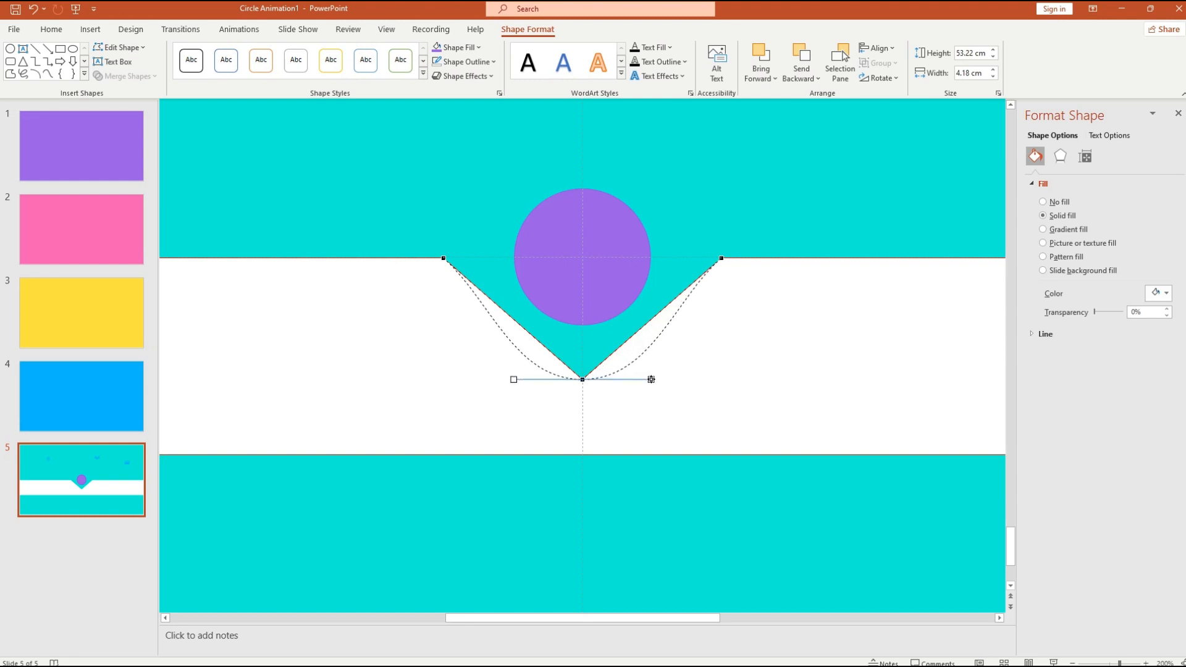
left_click_drag(651, 380, 651, 379)
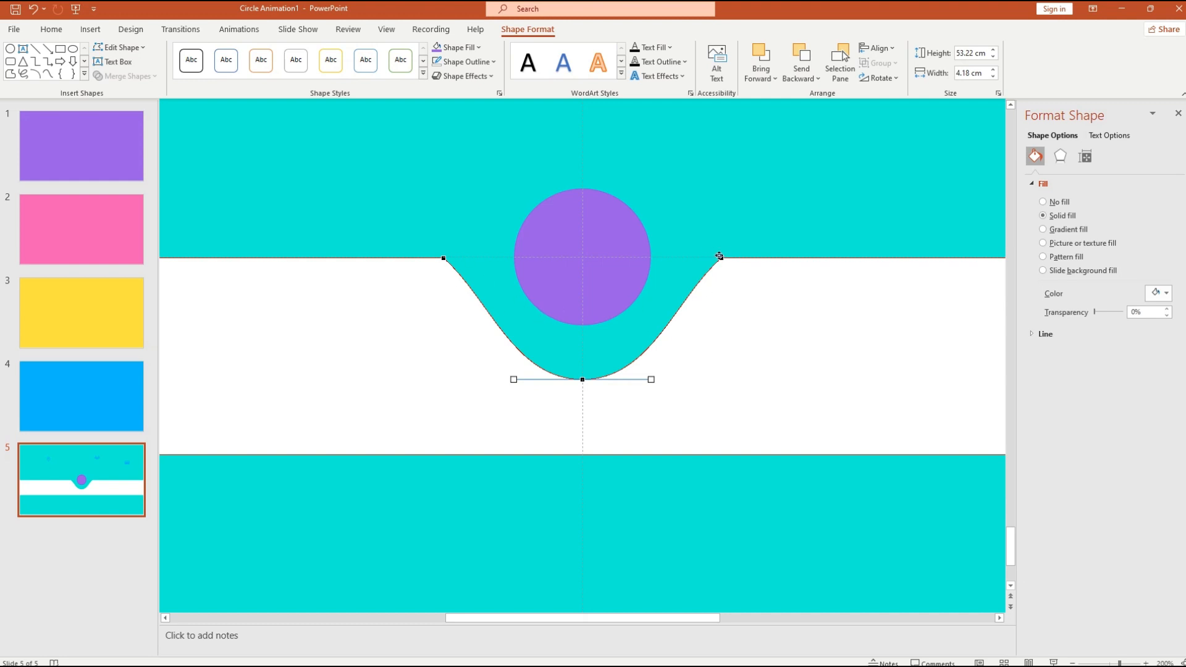
- Adjust the left and right corner handles so the curve eases into the band's edge
left_click(442, 259)
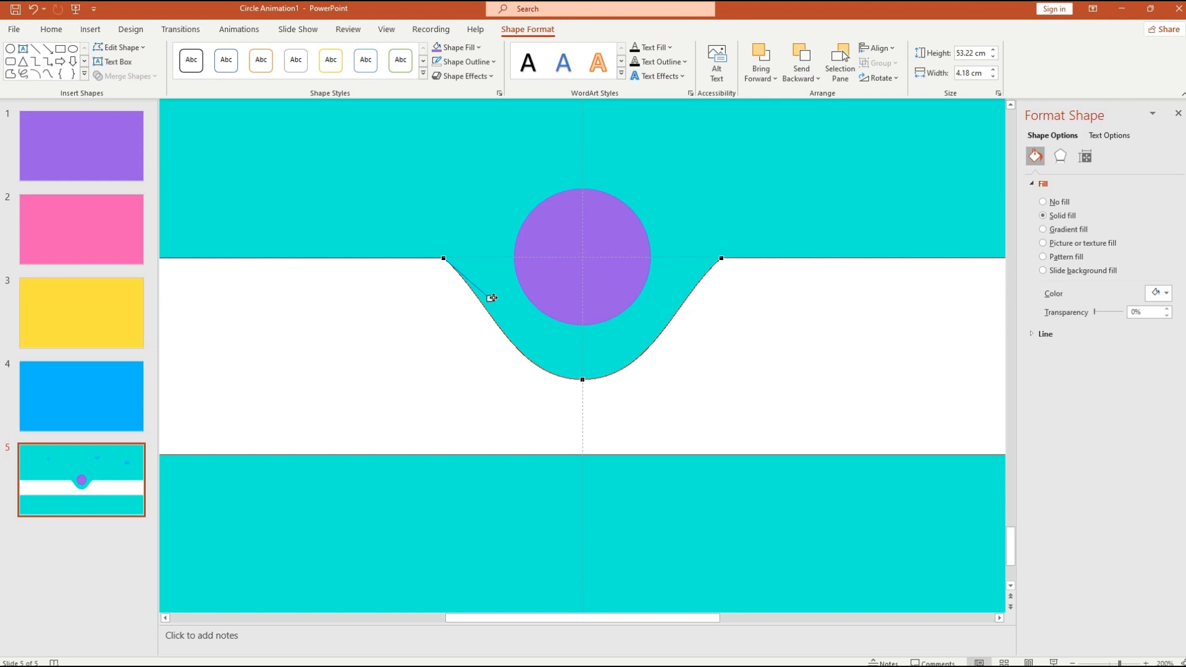
left_click_drag(491, 299, 490, 258)
mouse_move(491, 259)
left_mouse_down()
mouse_move(481, 260)
mouse_move(491, 258)
left_mouse_up()
left_click(723, 257)
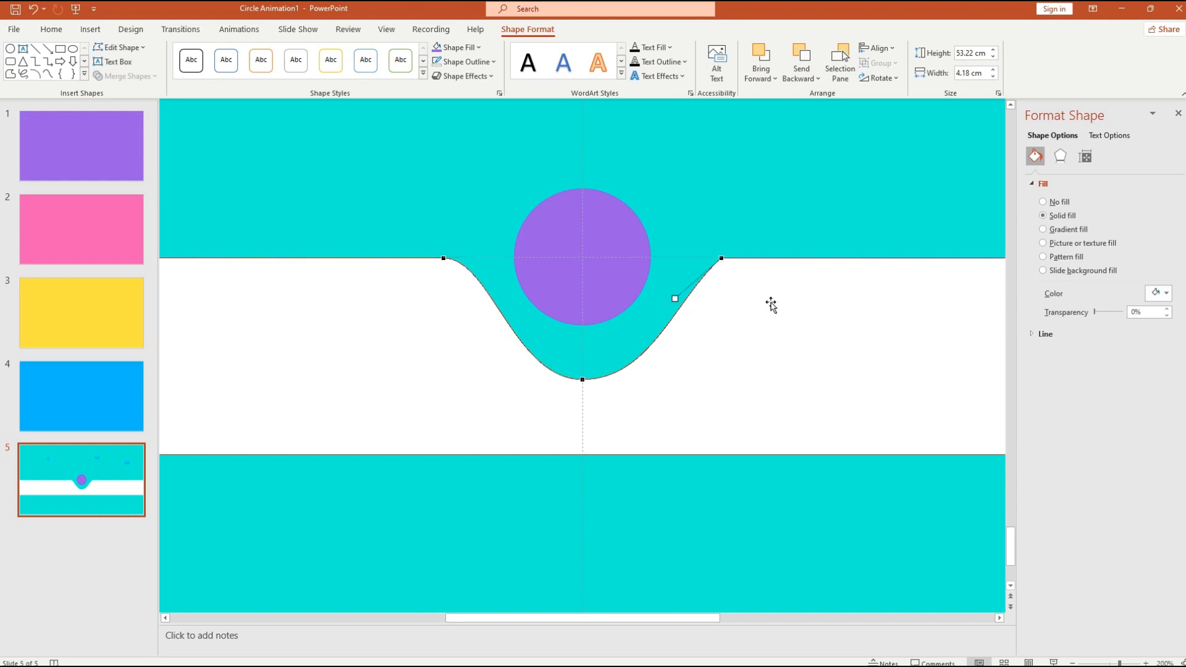
left_click_drag(675, 299, 676, 258)
left_click(712, 358)
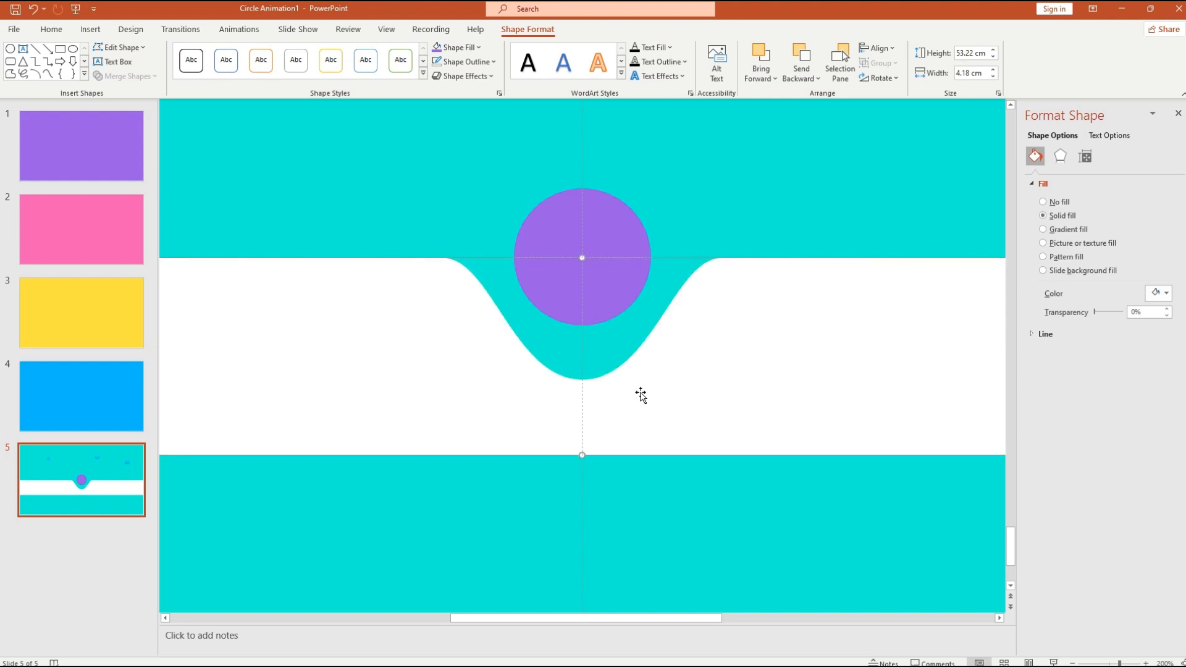
- Raise the dip's bottom point to make the curve shallower
left_click(120, 47)
left_click(130, 85)
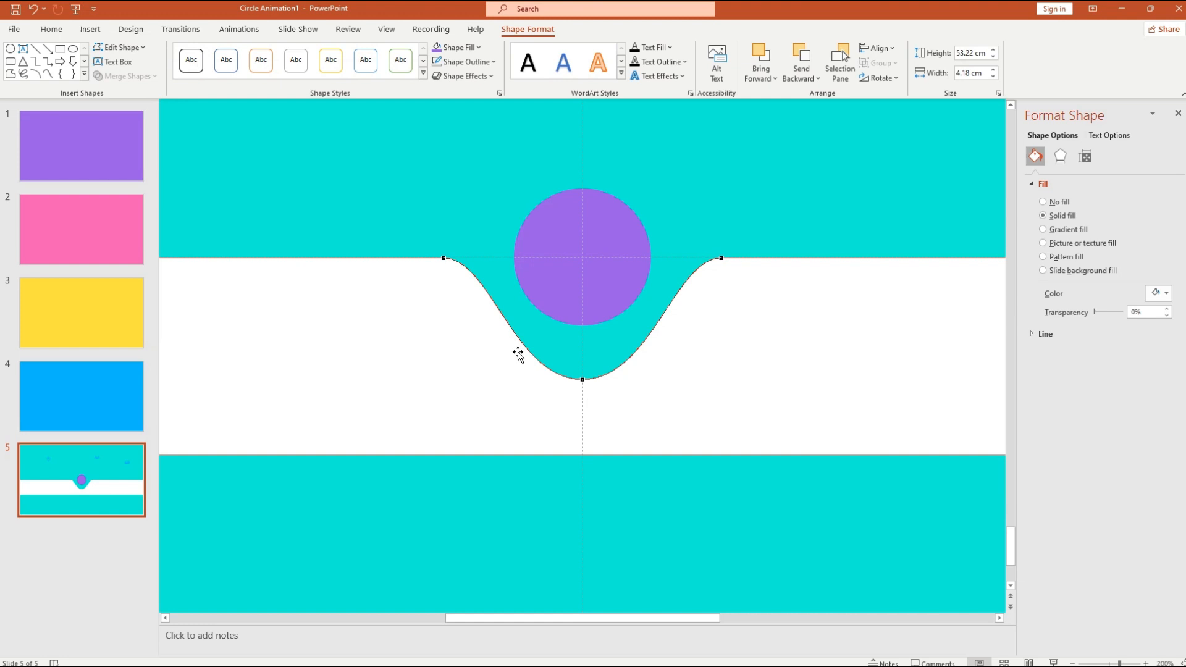
left_click(583, 381)
left_click_drag(582, 380, 583, 349)
left_click(604, 403)
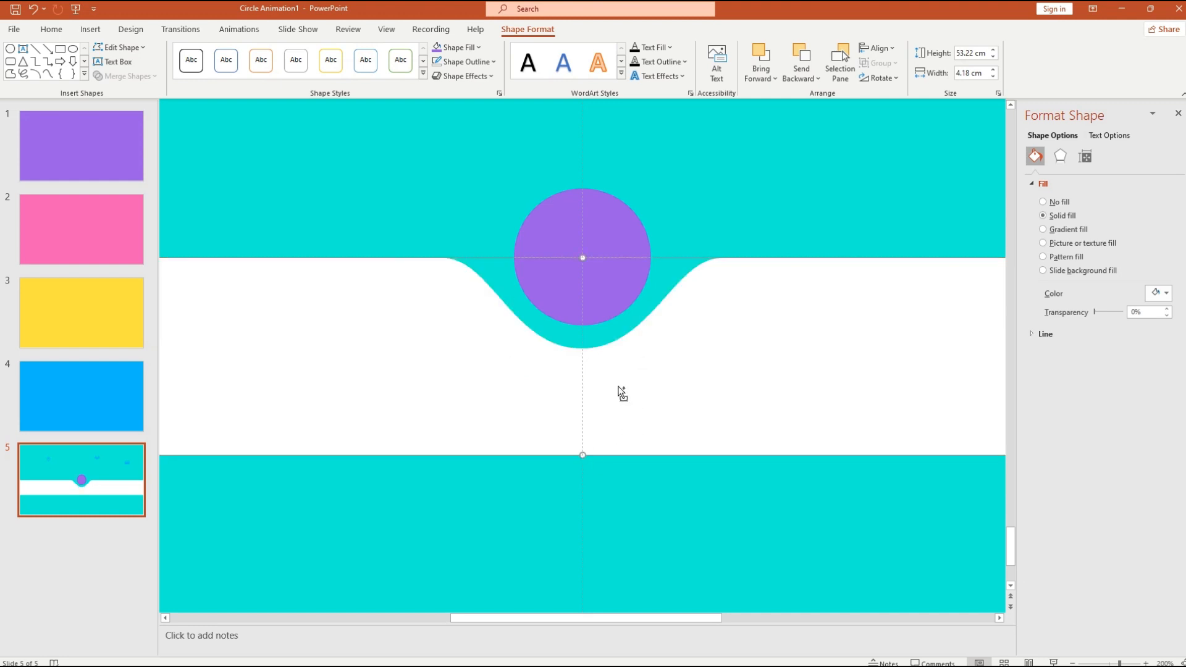
scroll(618, 392, "down", 8, "ctrl")
scroll(607, 397, "up", 7, "ctrl")
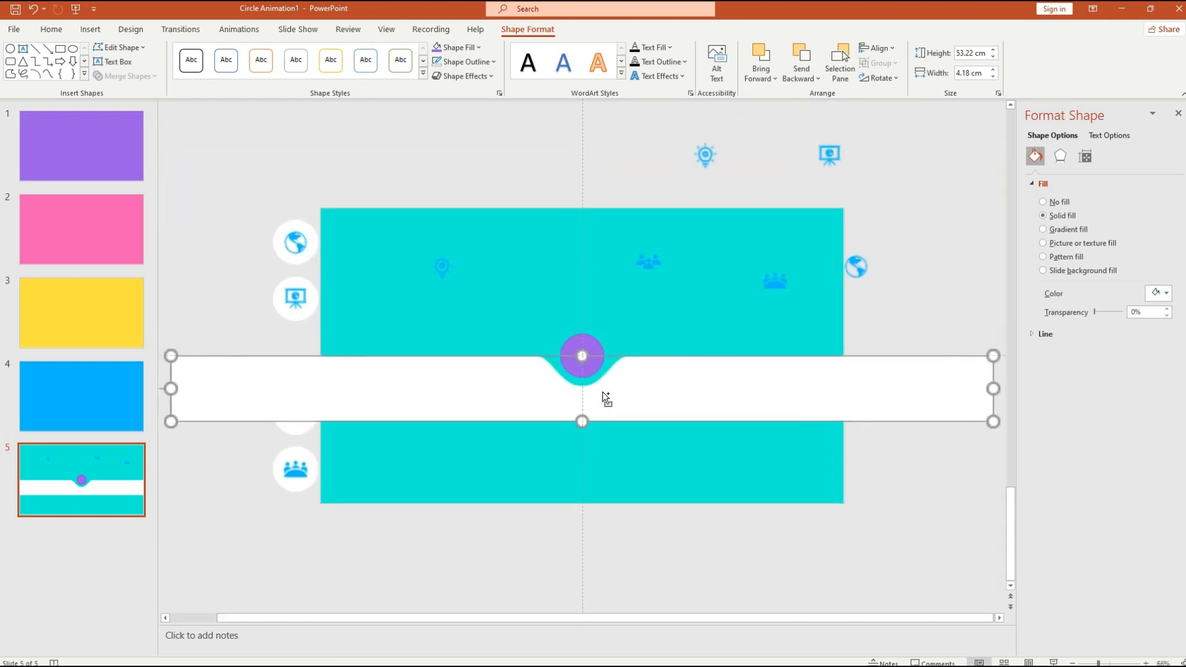
- Fill the purple circle white and move it up to the lightbulb icon
scroll(609, 403, "up", 1, "ctrl")
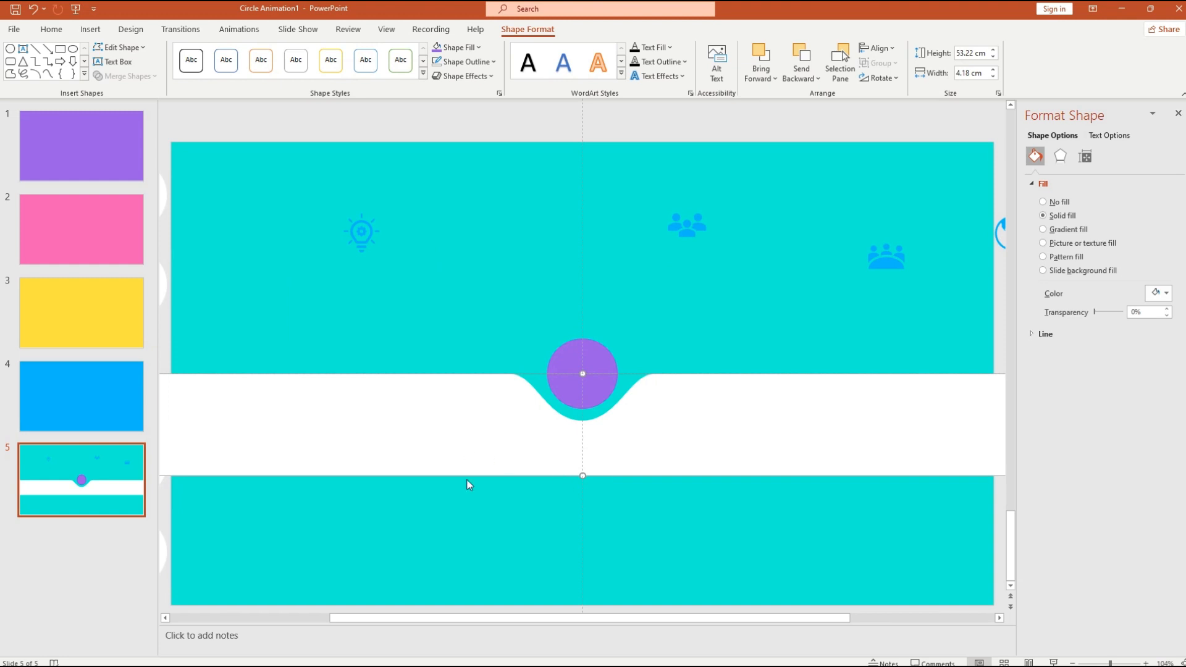
scroll(503, 472, "down", 8, "ctrl")
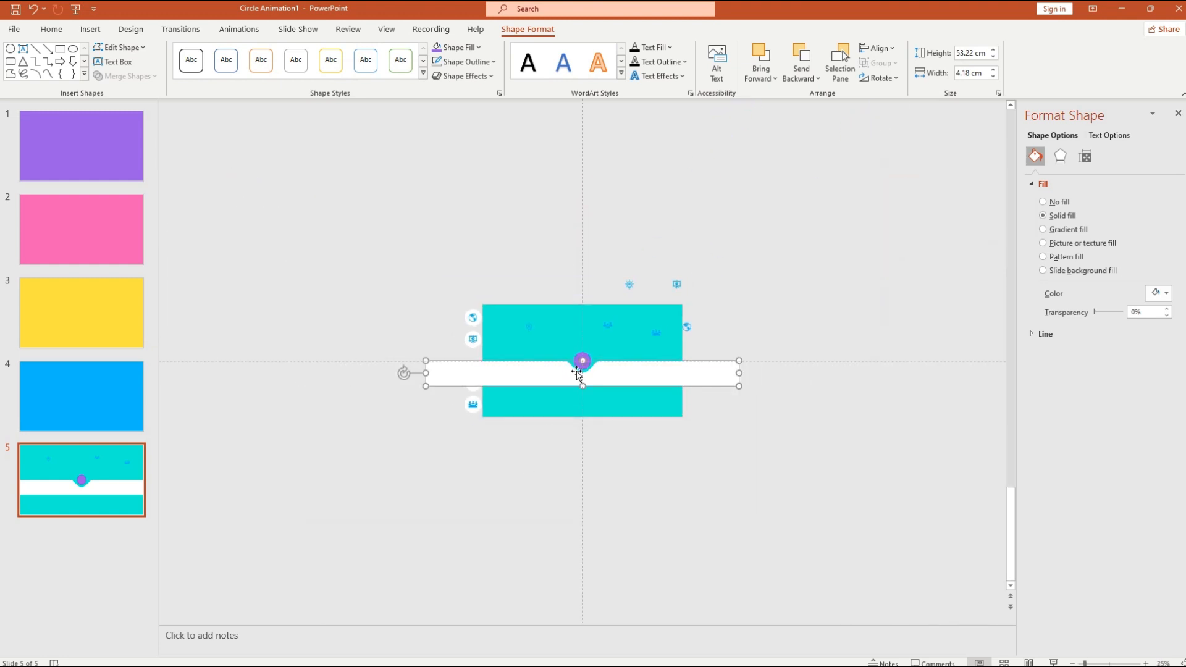
scroll(584, 362, "up", 5, "ctrl")
left_click(576, 346)
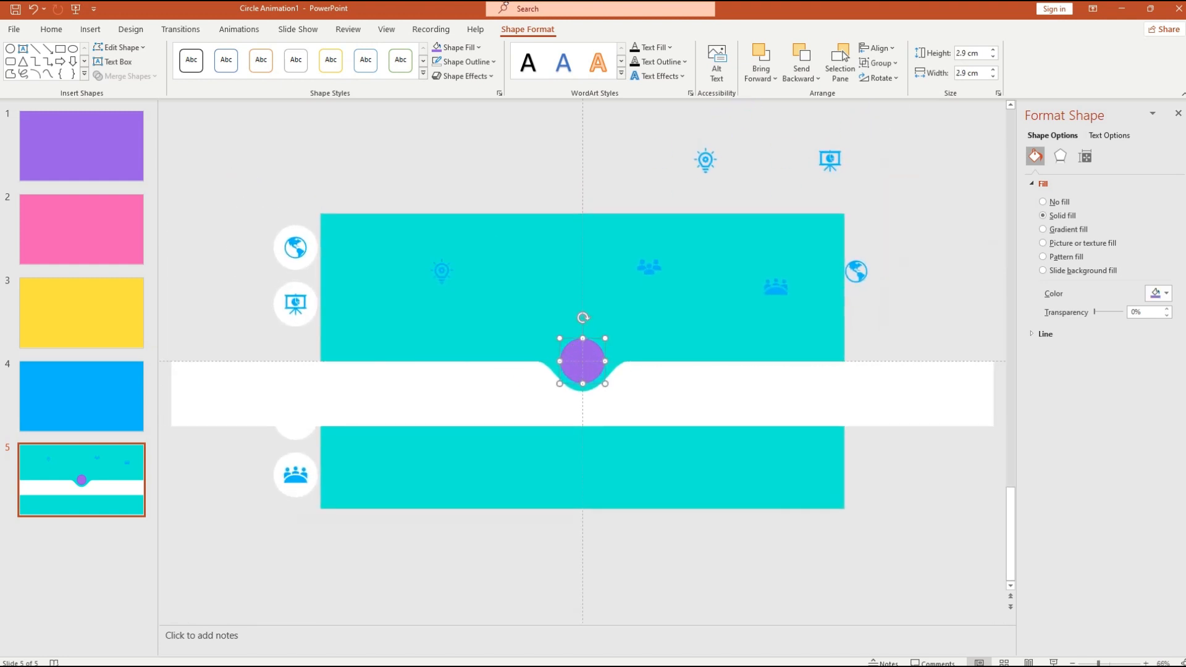
left_click(478, 48)
left_click(437, 70)
left_click_drag(575, 350, 492, 254)
- Bring the lightbulb icon in front of the white circle and centre it there
left_click(442, 271)
right_click(446, 266)
left_click(513, 412)
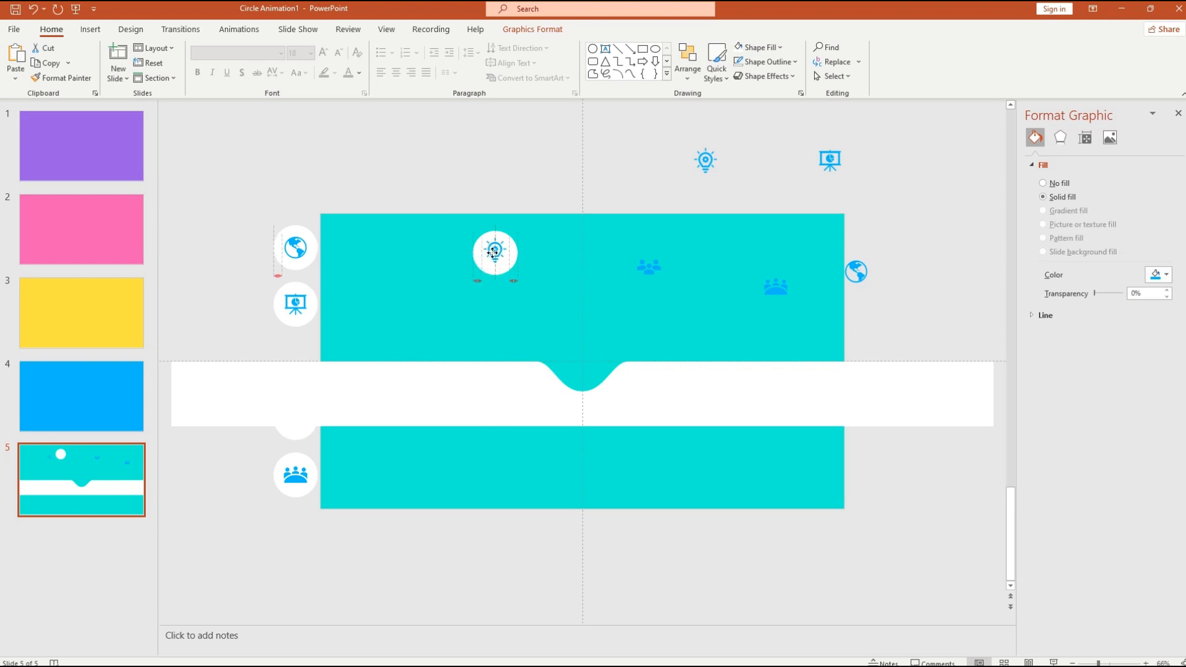
left_click(498, 318)
left_click(496, 253)
left_click_drag(498, 255, 496, 254)
left_click(509, 326)
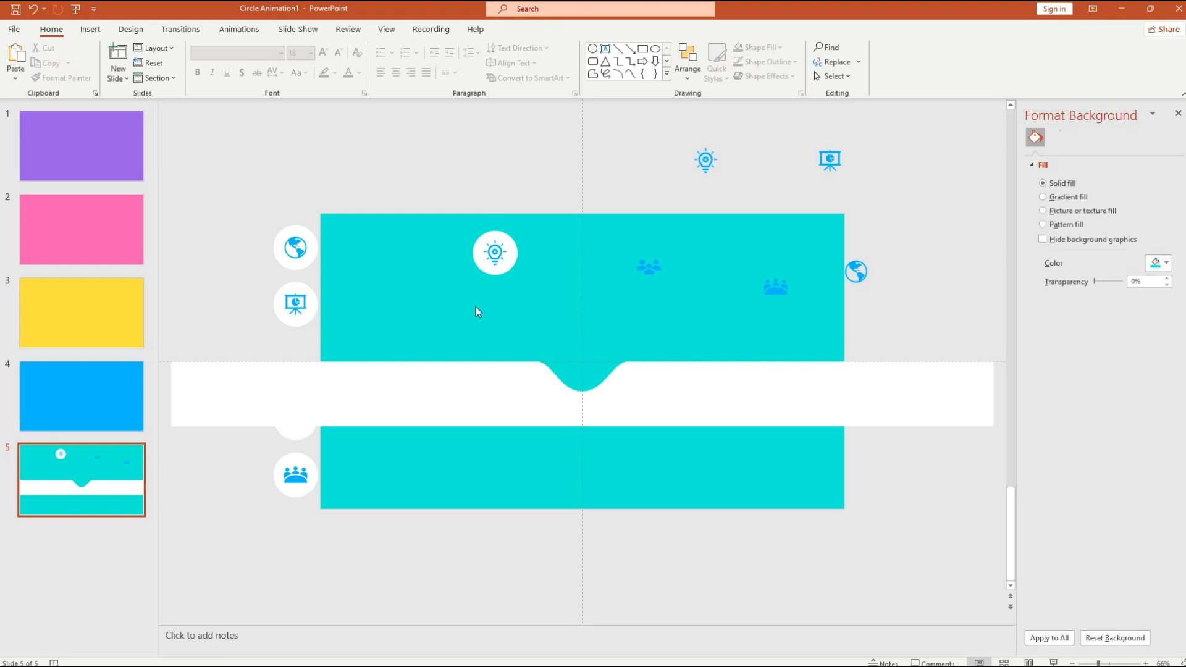
left_click(510, 264)
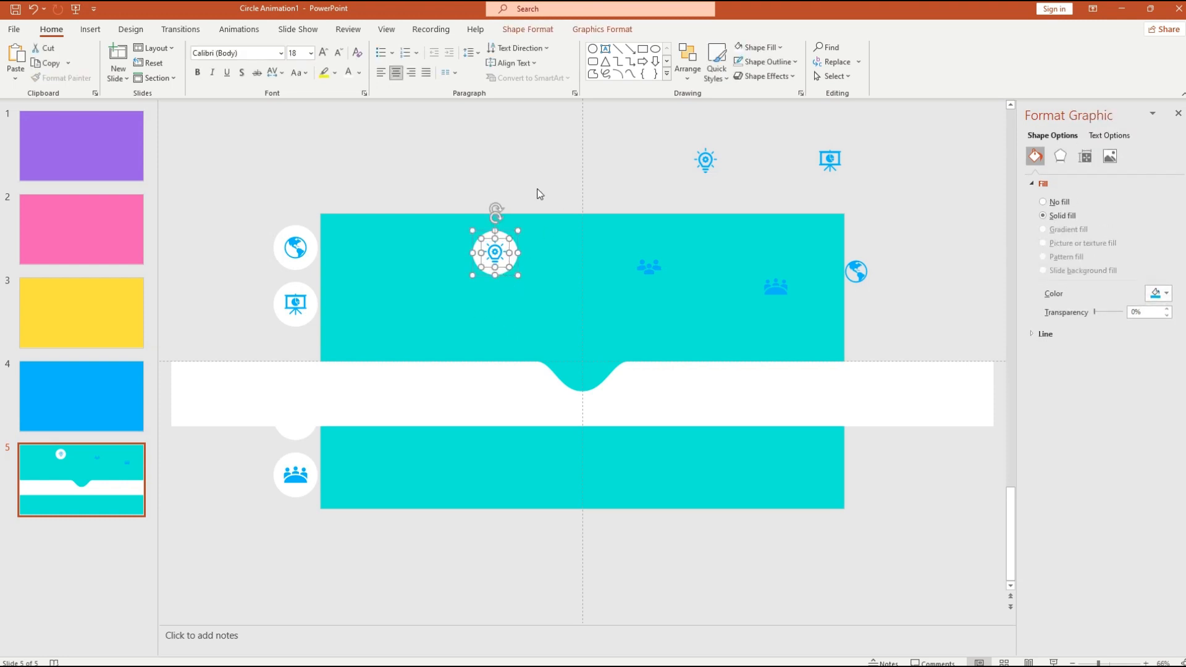
left_click(562, 344)
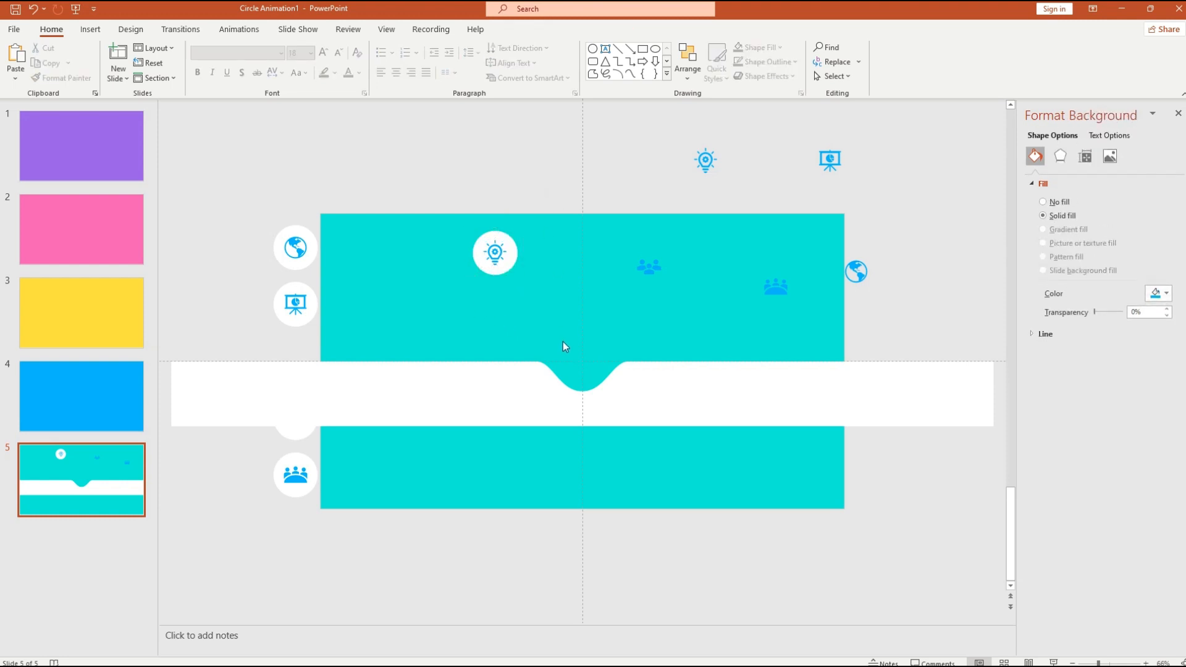
left_click(615, 409)
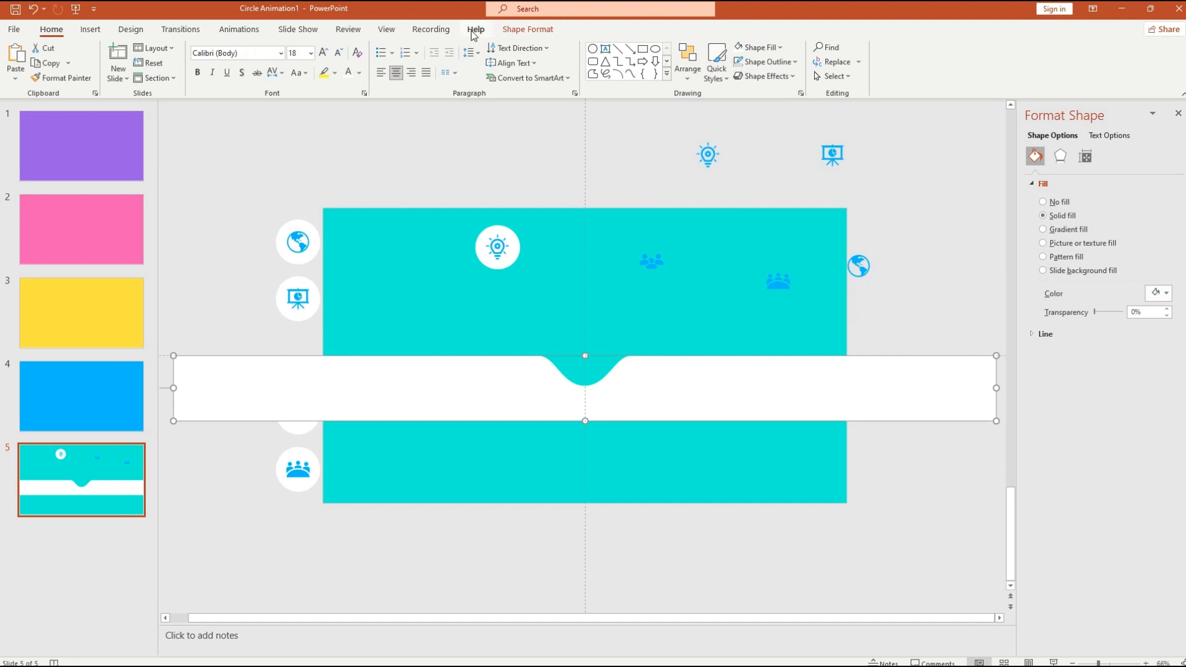
- Rotate the white strip 90° right, then align it middle and left on the slide
left_click(519, 31)
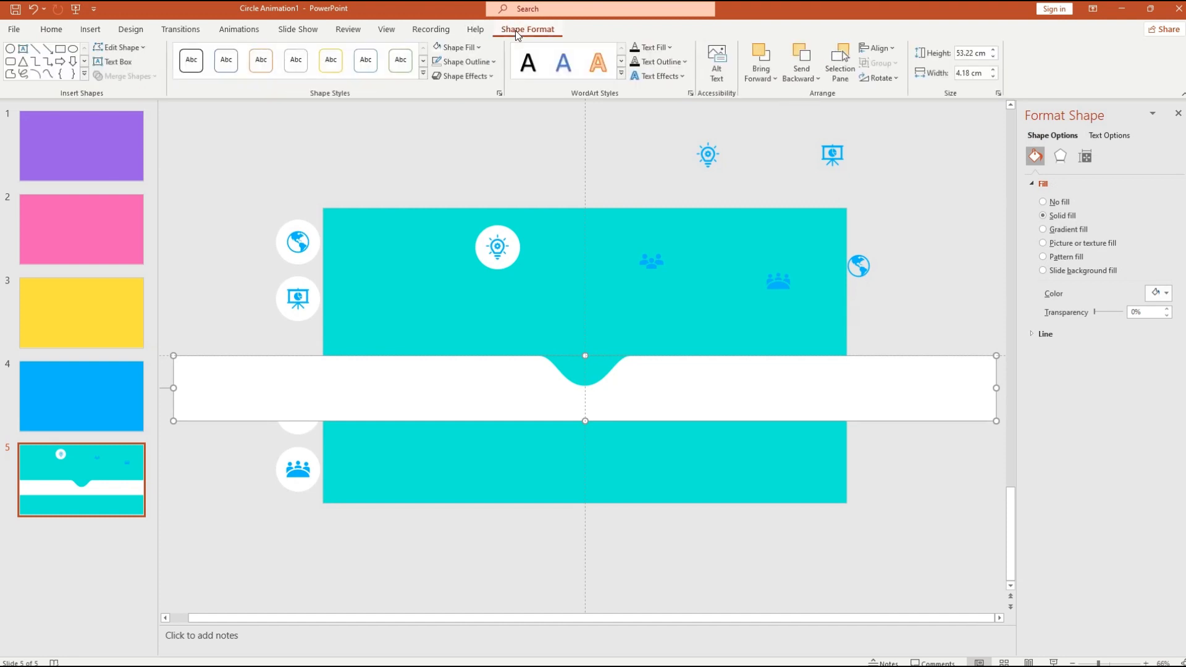
left_click(897, 79)
left_click(908, 99)
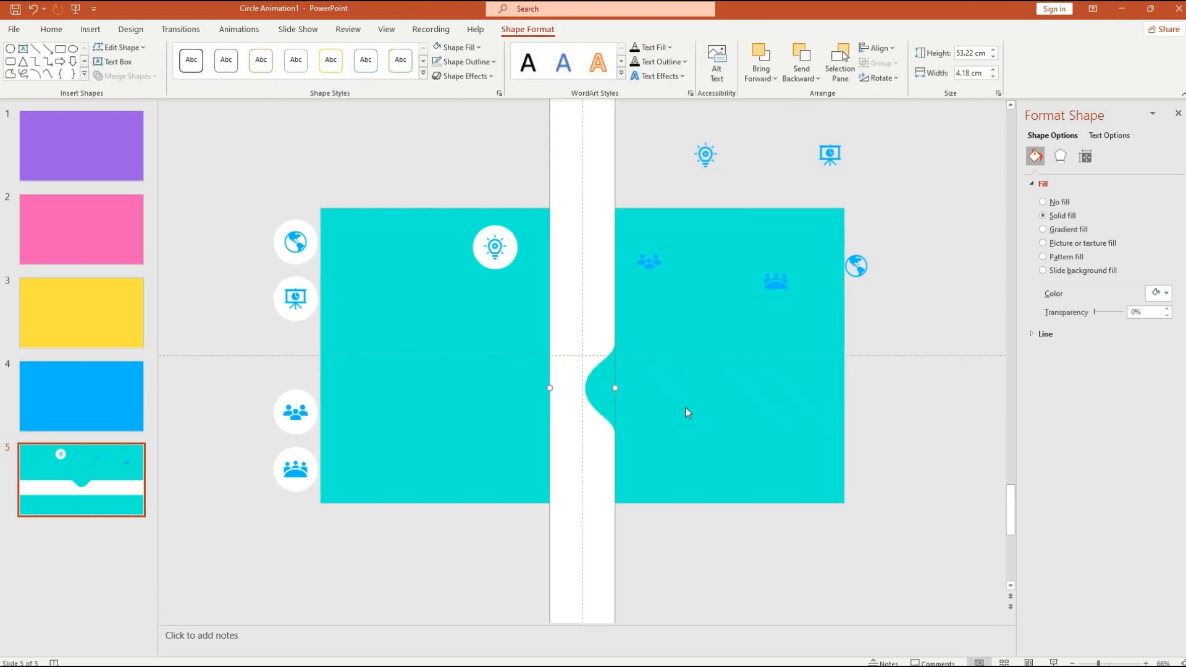
left_click(894, 52)
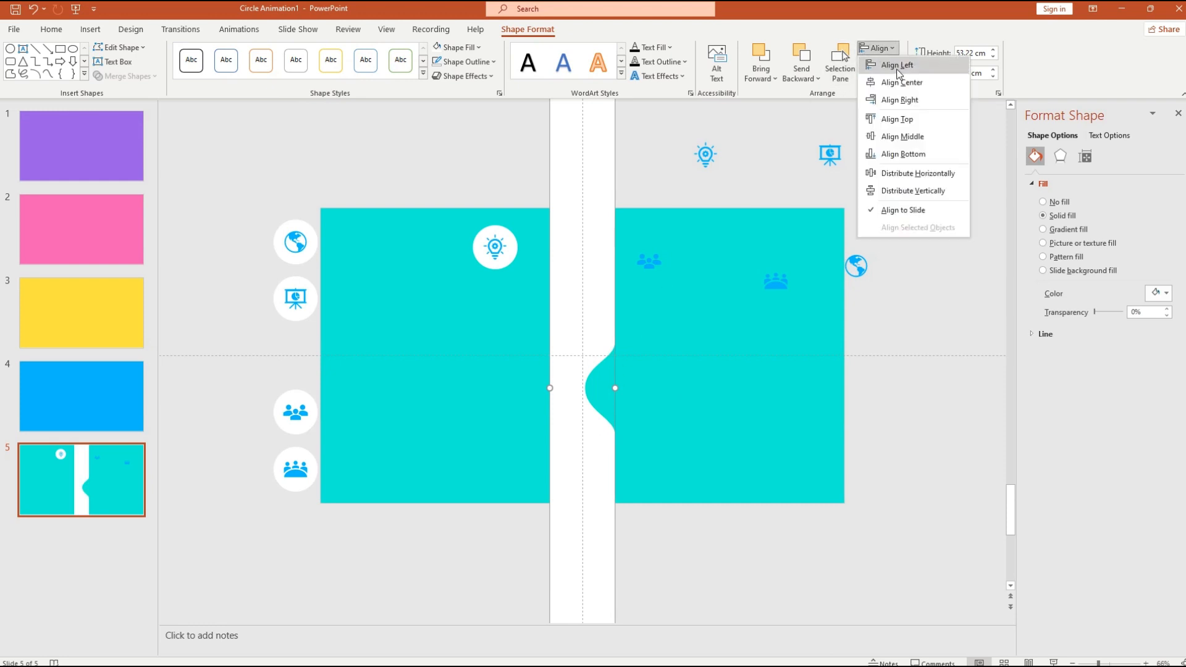
left_click(904, 140)
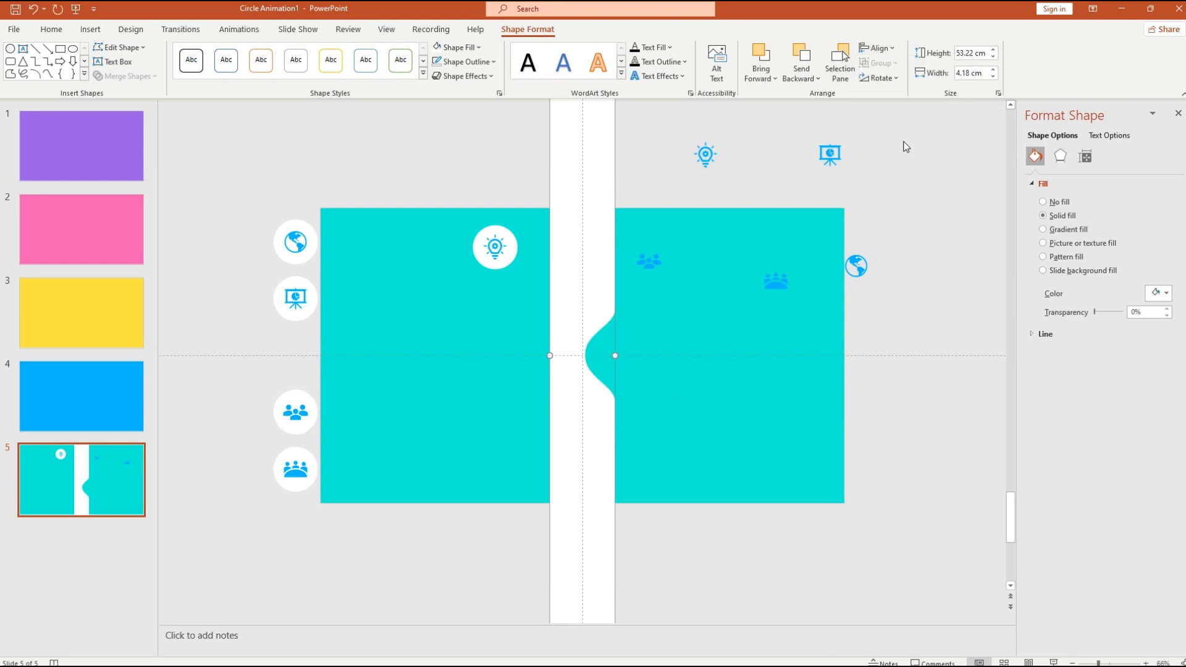
left_click(893, 48)
left_click(933, 69)
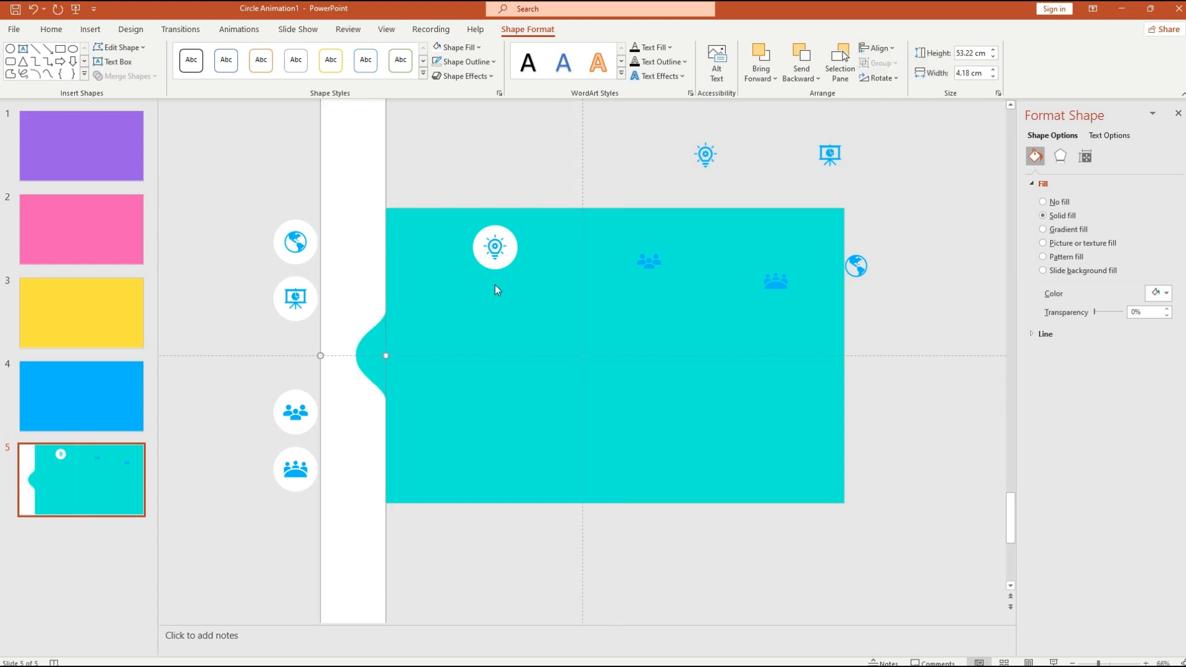
left_click(507, 263)
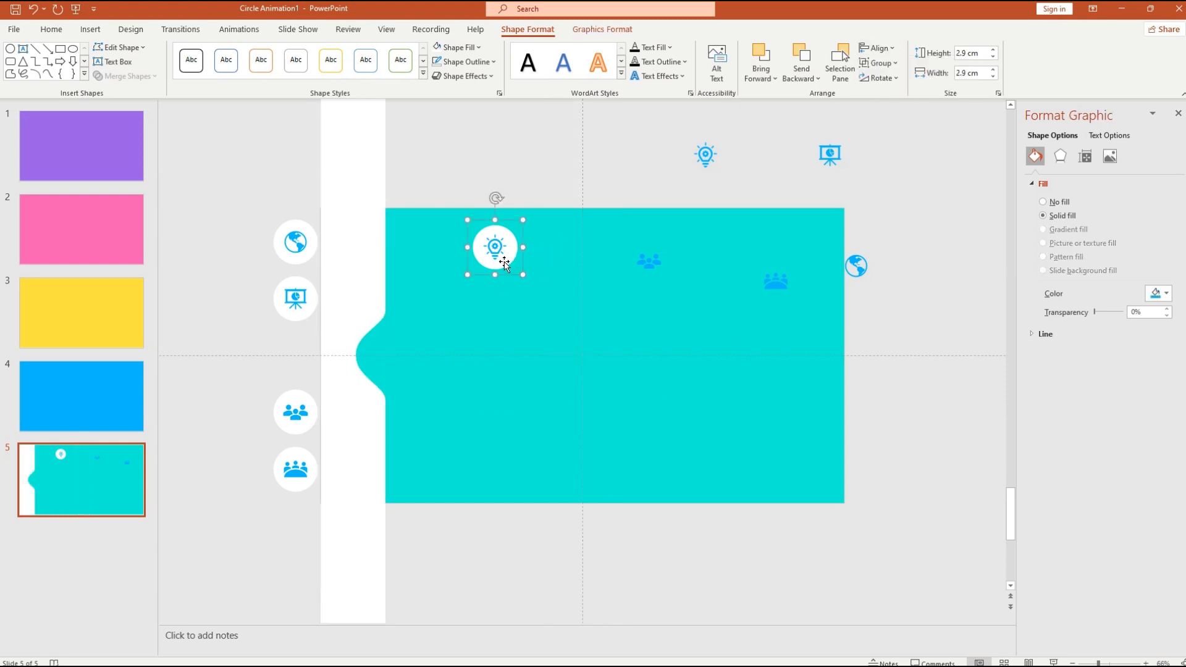
- Drag the lightbulb circle into the left column, then distribute all five circles vertically
left_click_drag(509, 260, 306, 370)
left_click(473, 392)
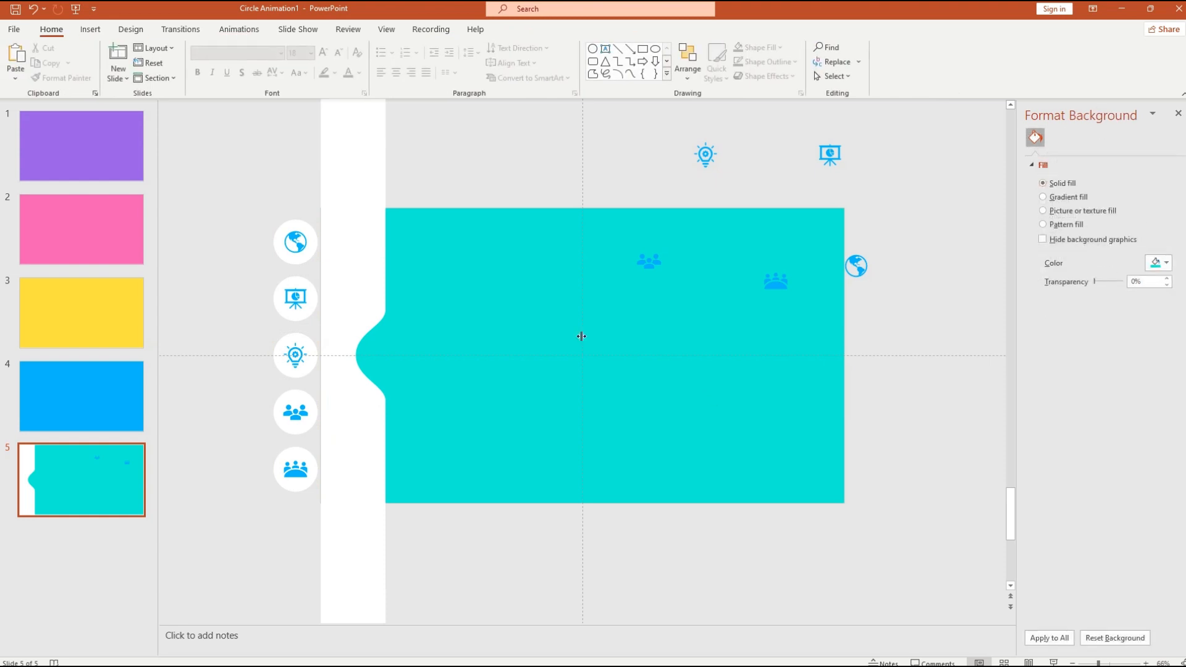
left_click_drag(260, 209, 344, 490)
left_click(528, 29)
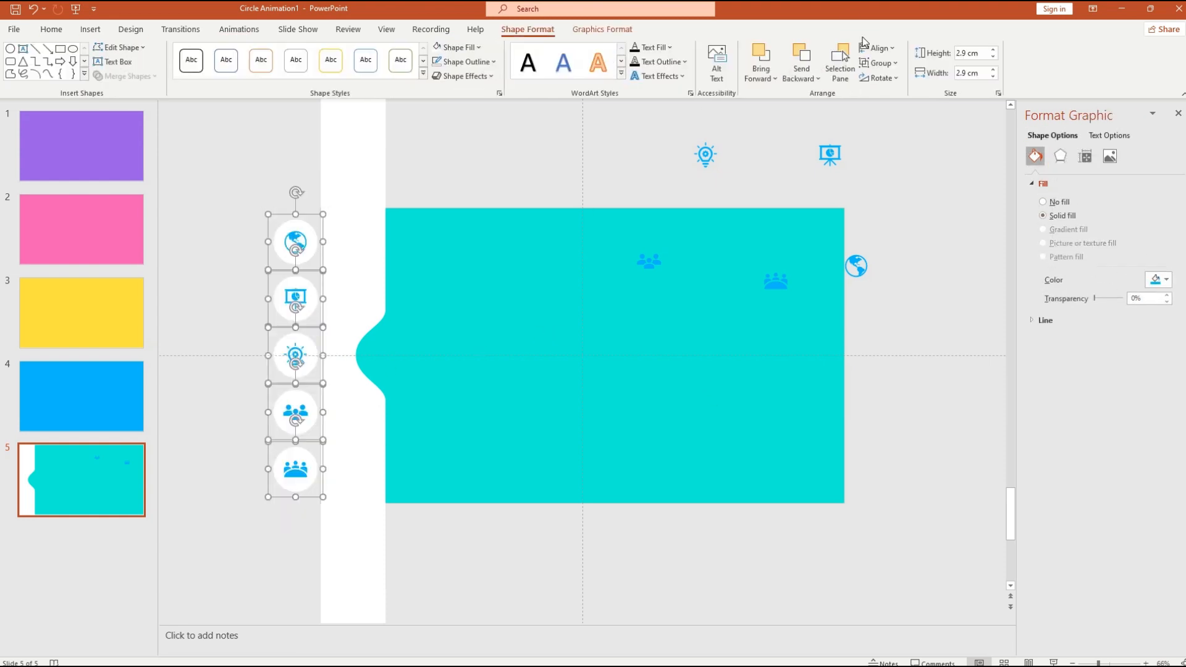
left_click(879, 48)
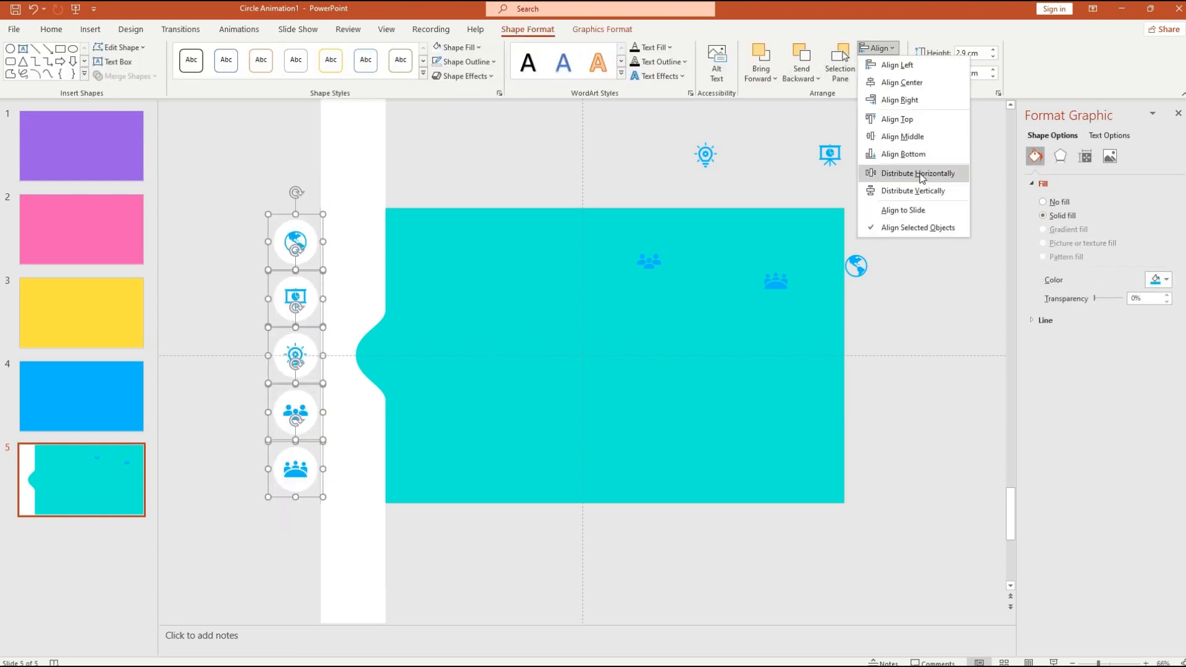
left_click(911, 193)
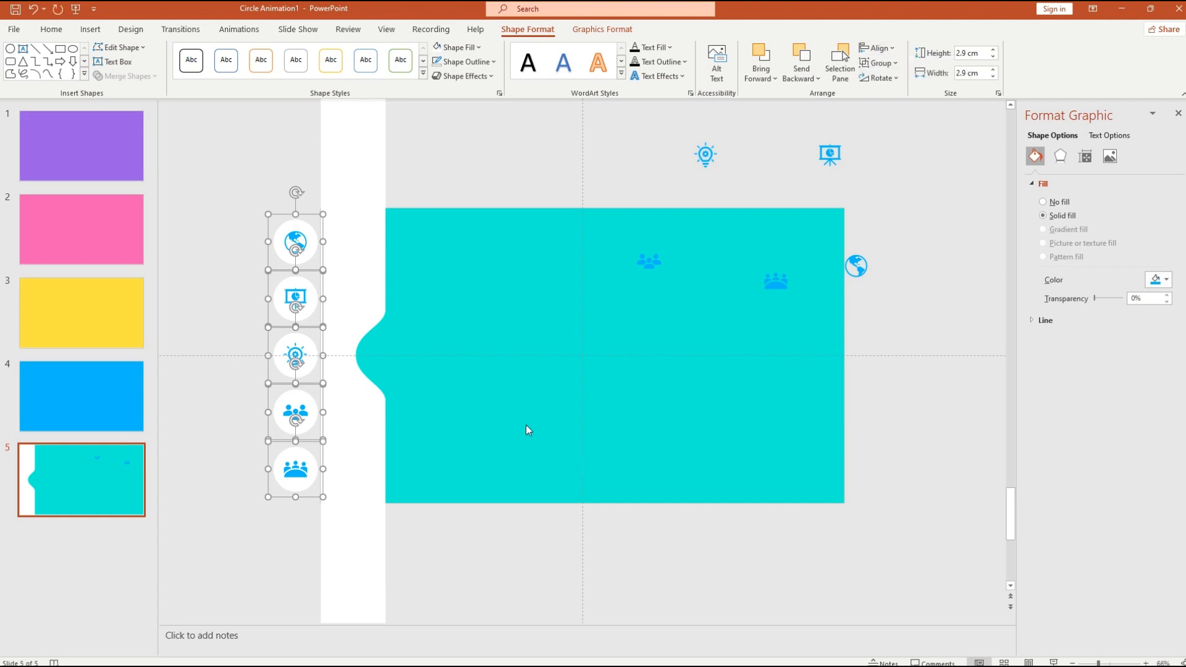
left_click(645, 263)
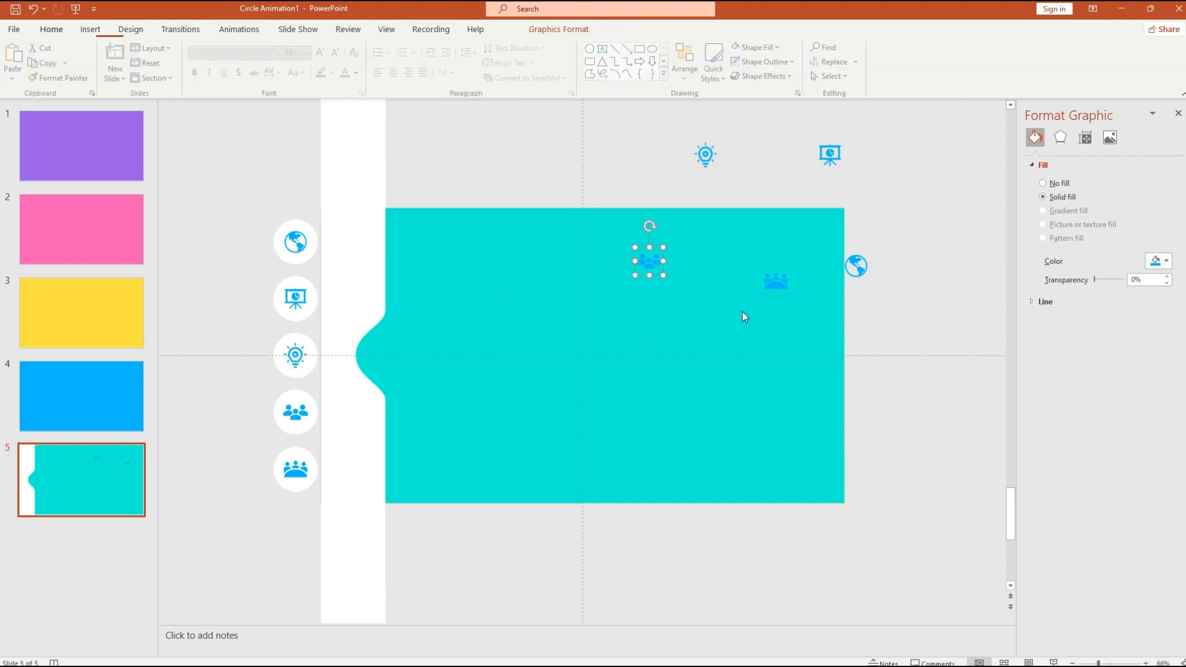
- Bring the five loose blue icons to the front
left_click(861, 268)
left_click_drag(865, 280, 701, 314)
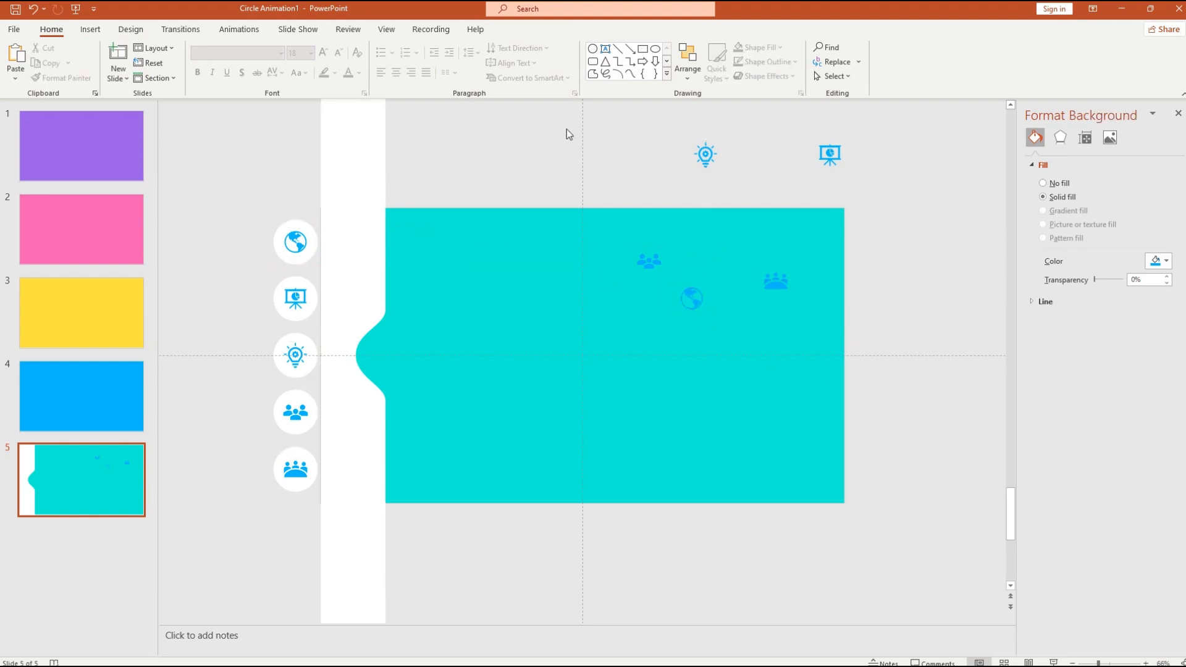
left_click_drag(564, 128, 856, 330)
right_click(657, 262)
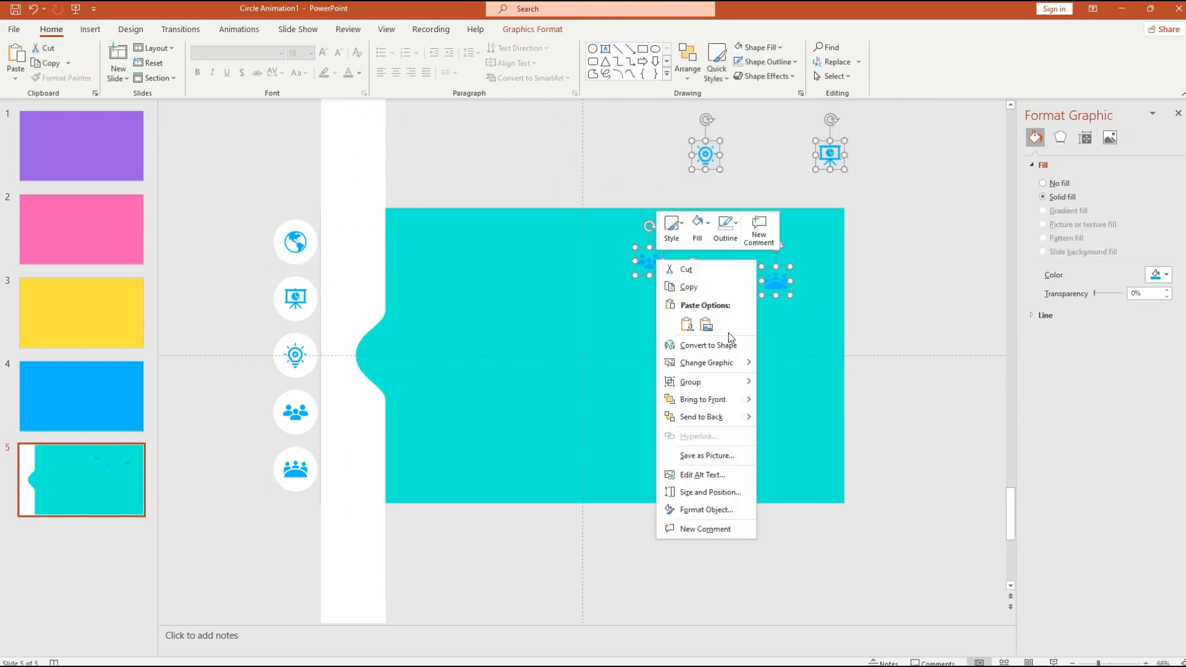
left_click(719, 398)
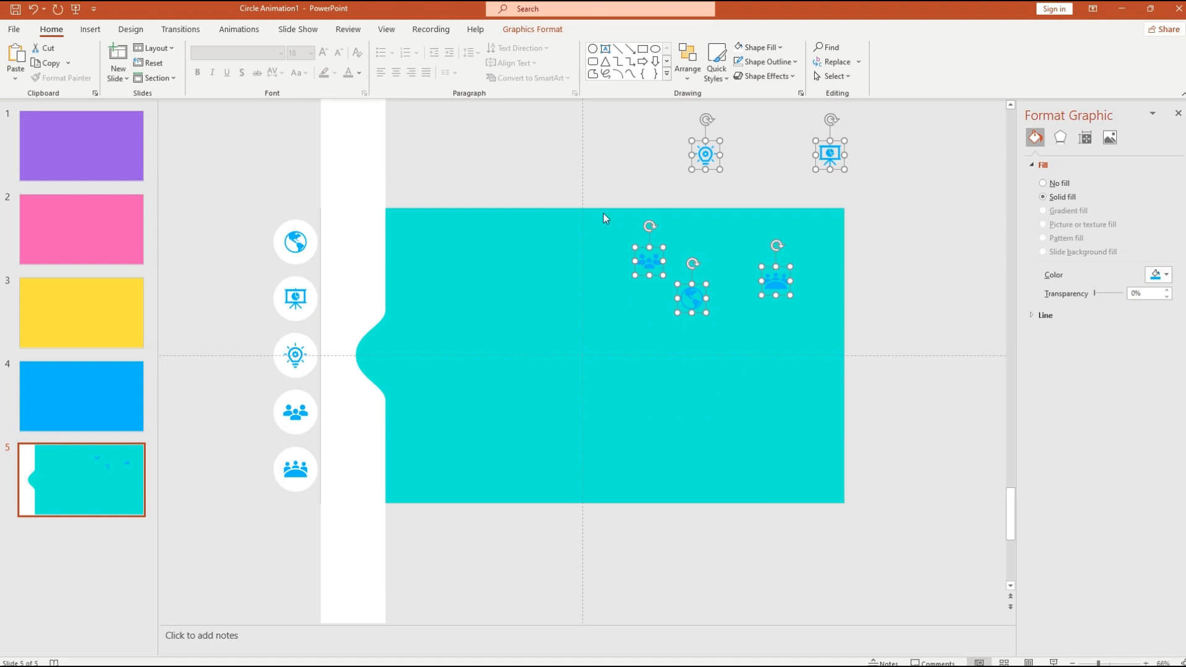
left_click(697, 246)
- Place the globe, lightbulb, presentation and two people icons on the strip beside their matching circles
left_click(648, 270)
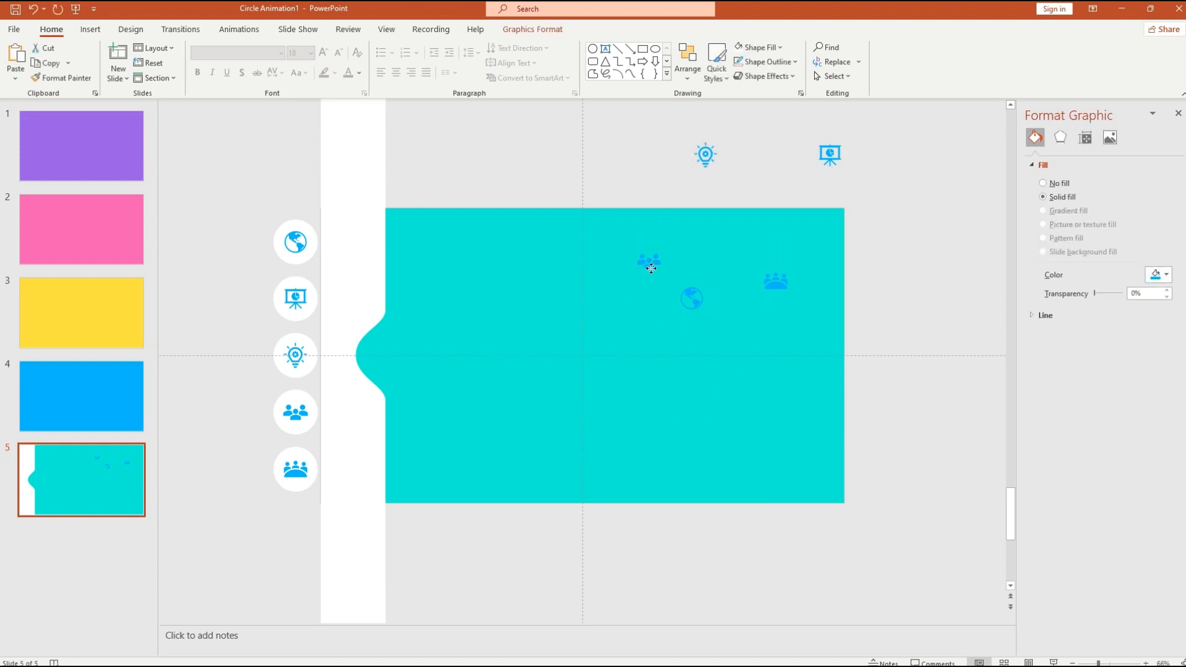
left_click_drag(652, 268, 517, 268)
left_click(697, 306)
left_click_drag(708, 311, 365, 251)
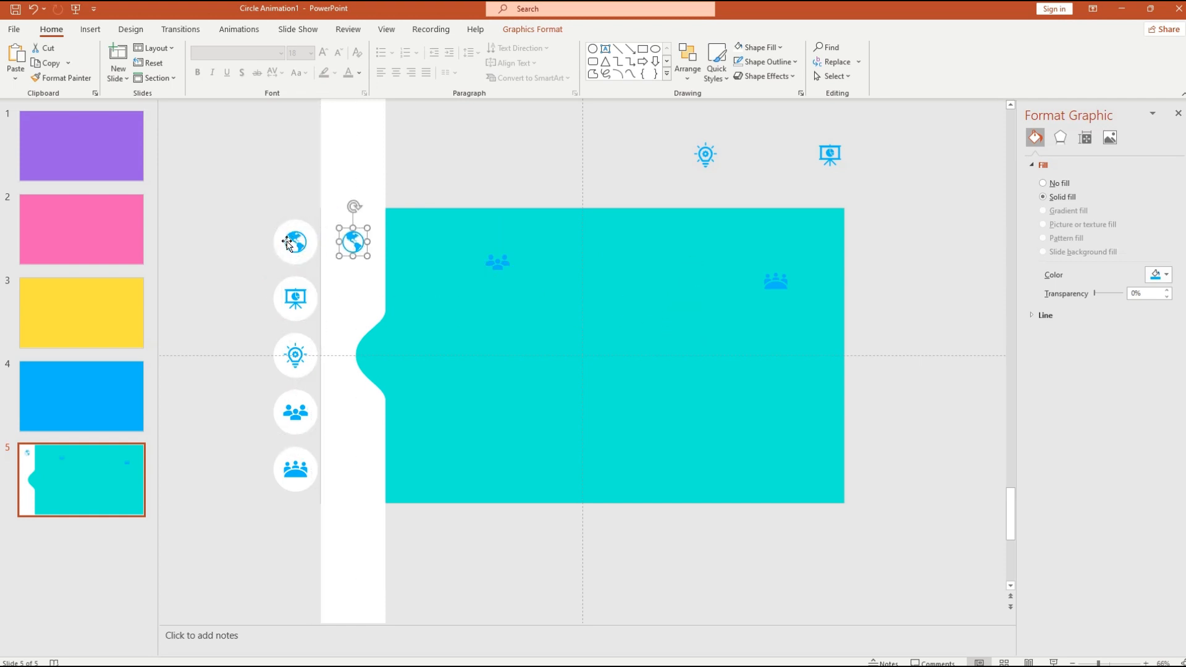
left_click(706, 154)
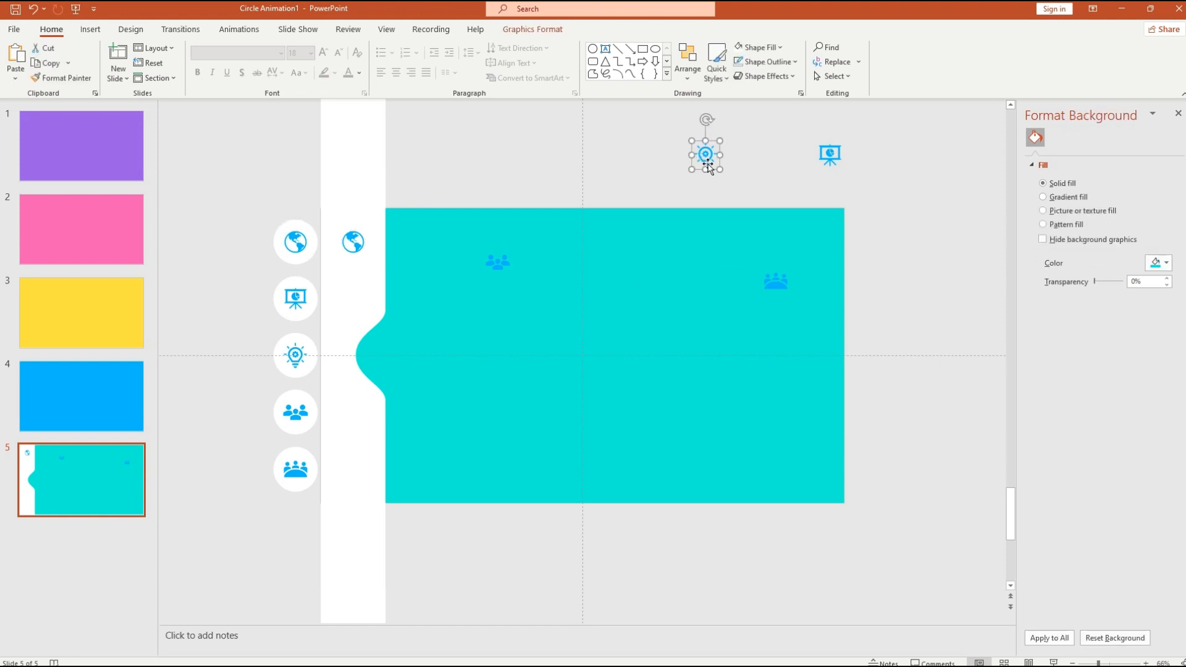
left_click_drag(705, 154, 358, 365)
left_click(499, 266)
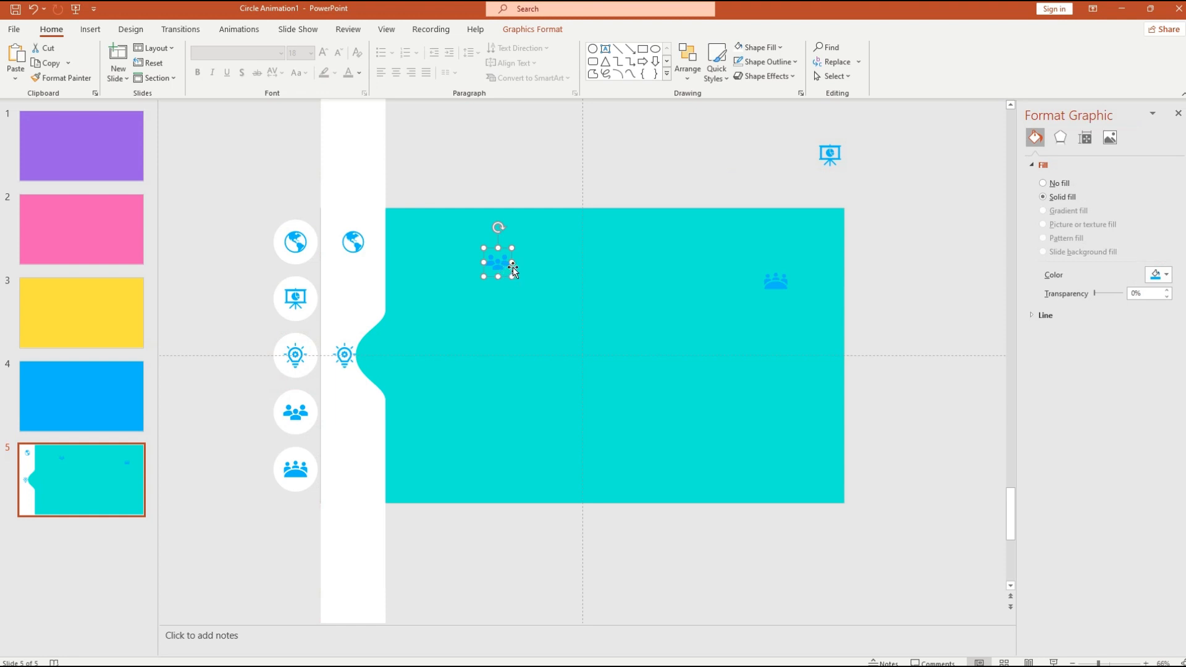
left_click_drag(513, 267, 362, 420)
left_click(768, 274)
left_click_drag(792, 291, 361, 479)
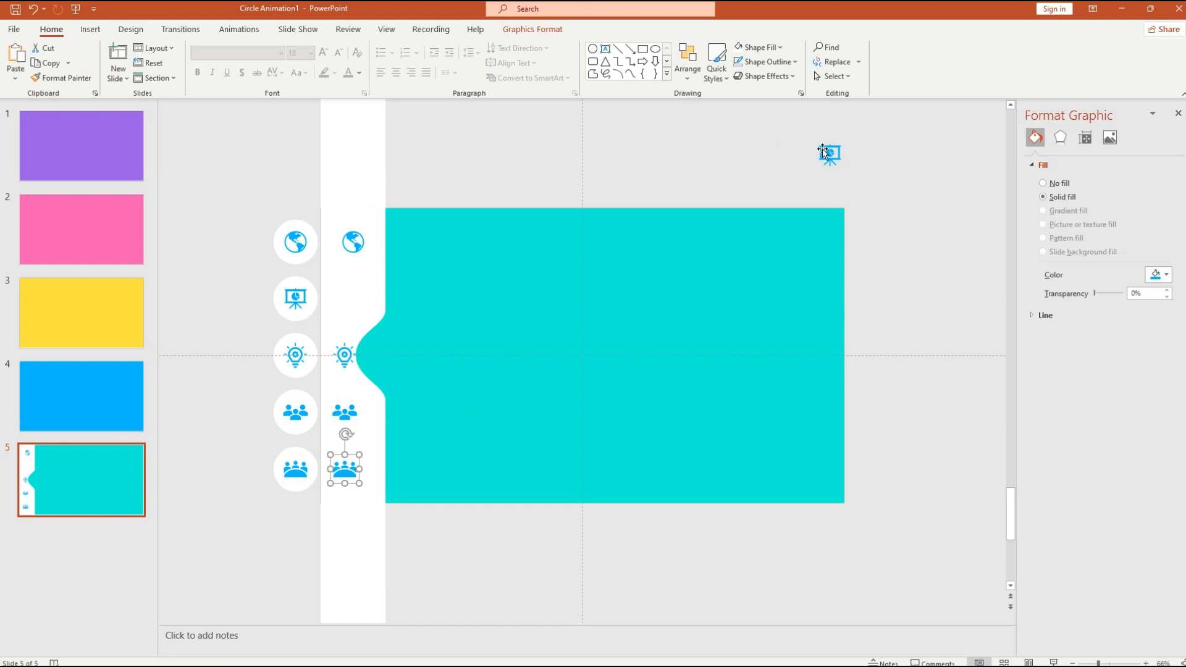
left_click(831, 153)
left_click_drag(831, 154, 363, 308)
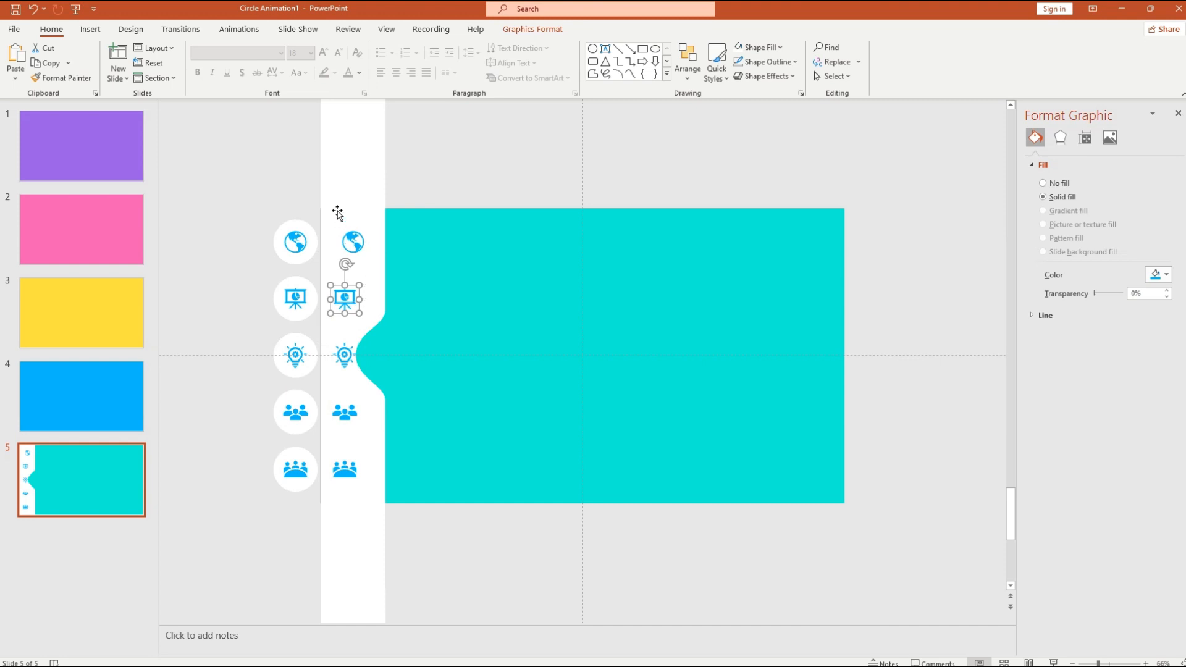
- Undo the accidental strip move and select the globe and presentation icons
left_click_drag(339, 212, 381, 363)
key("ctrl+z")
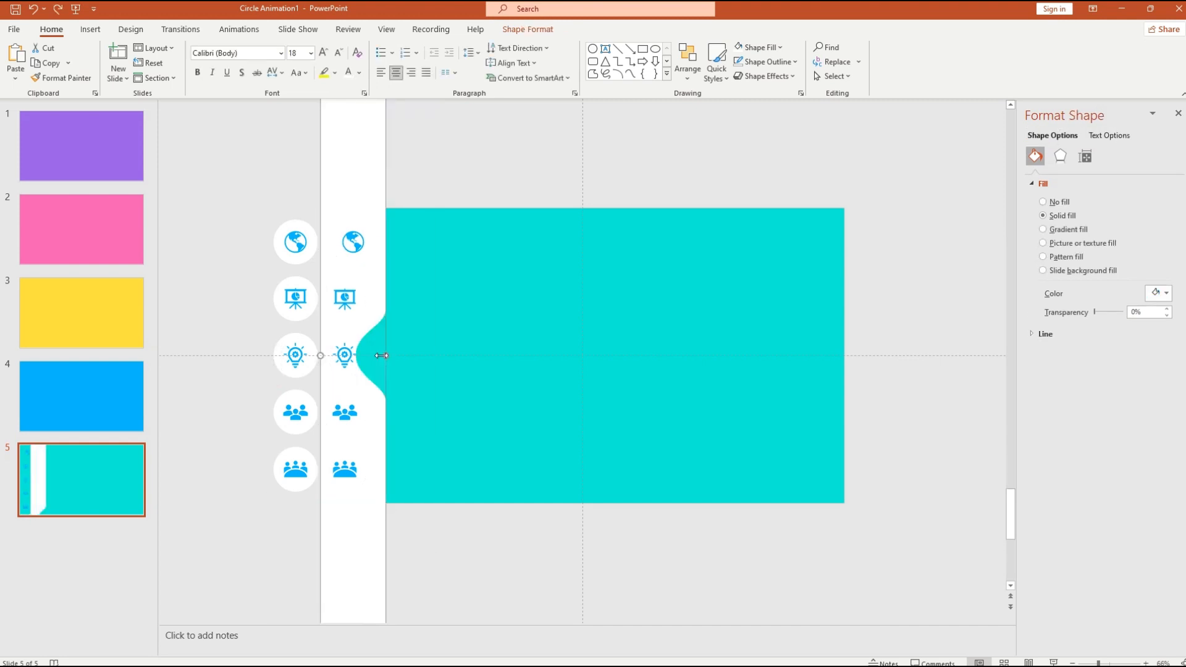
left_click(413, 269)
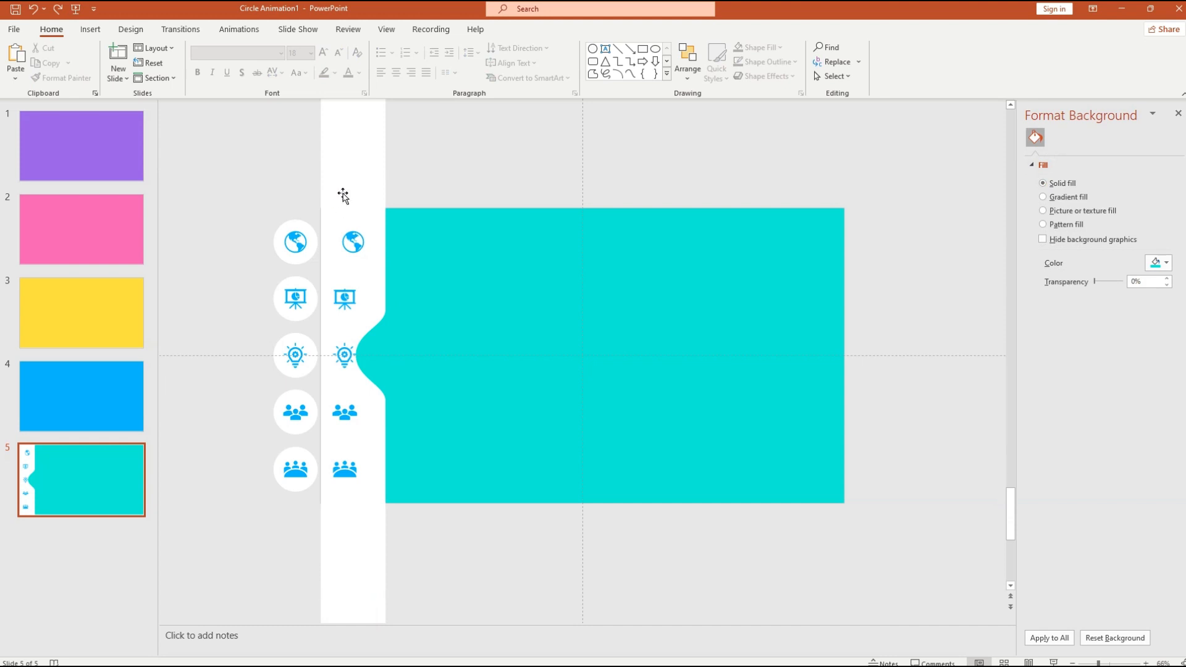
left_click(349, 180)
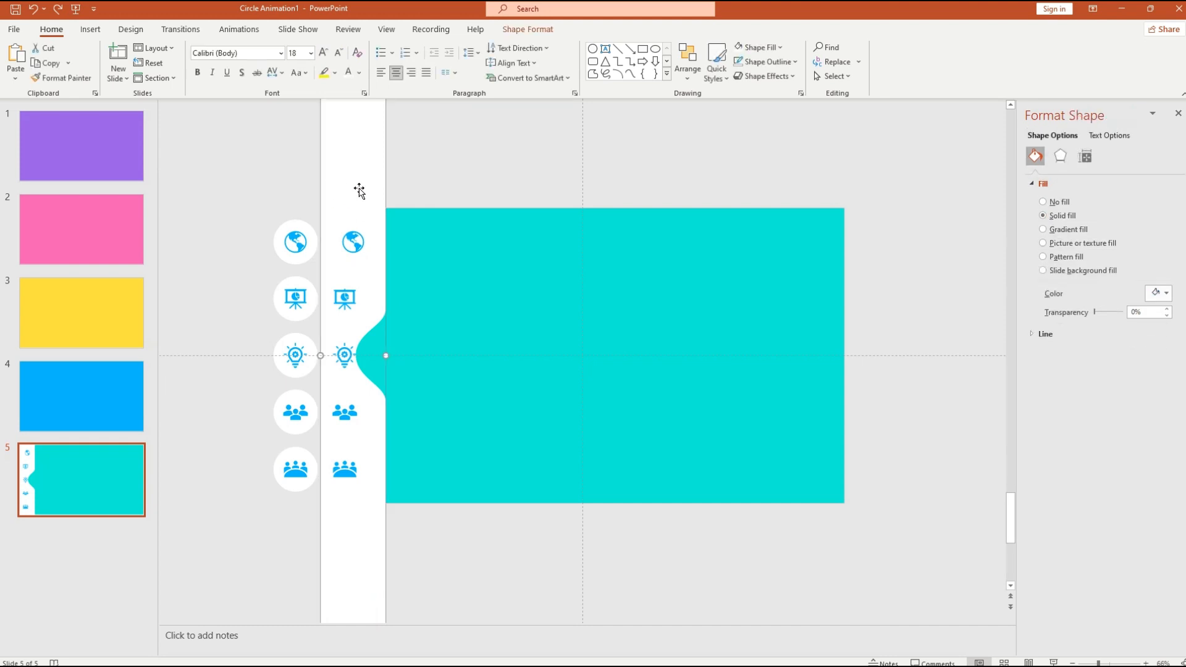
left_click(363, 252)
left_click(356, 300, "shift")
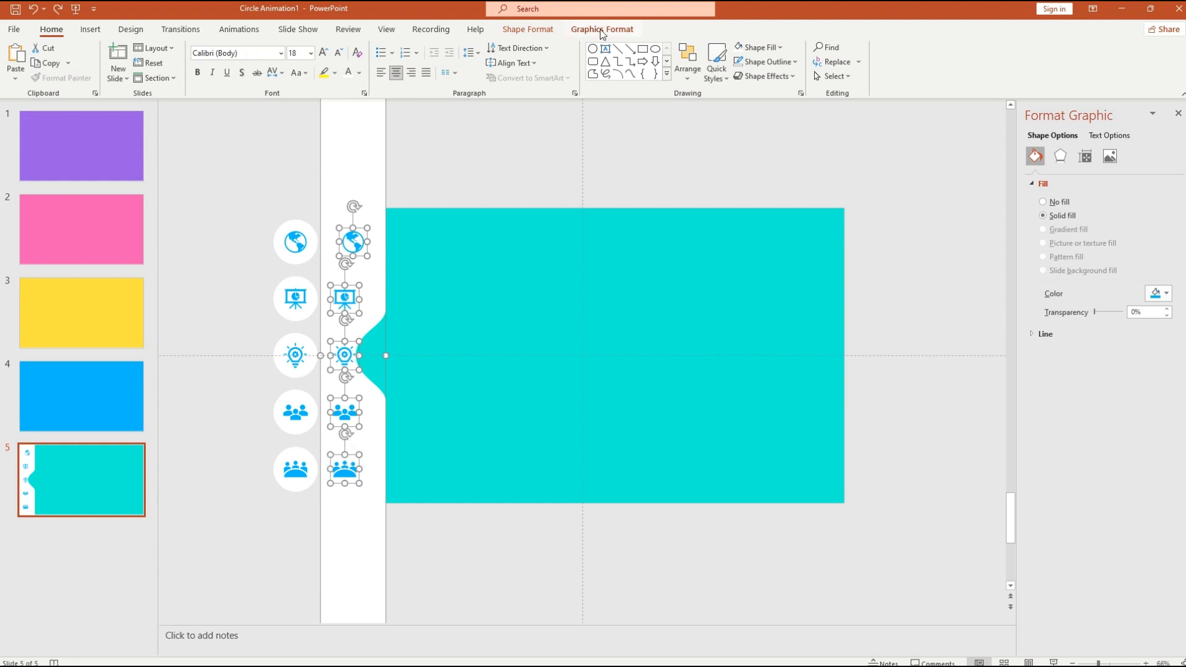
- Align the selected strip icons to a shared vertical centre line
left_click(537, 29)
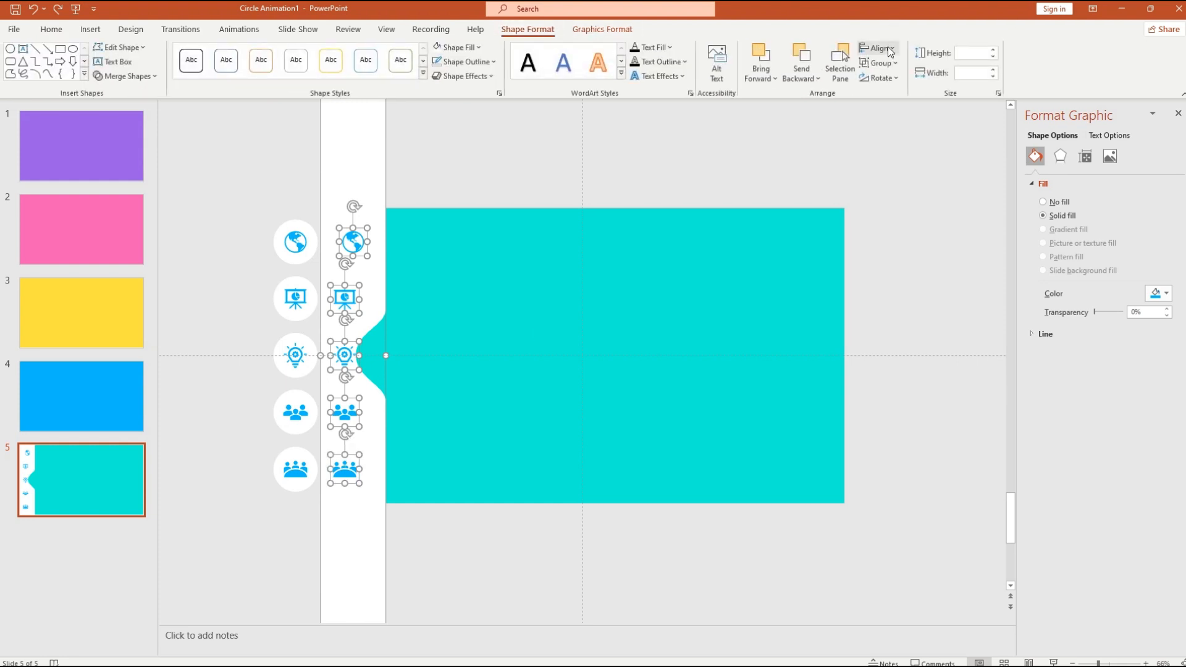
left_click(892, 49)
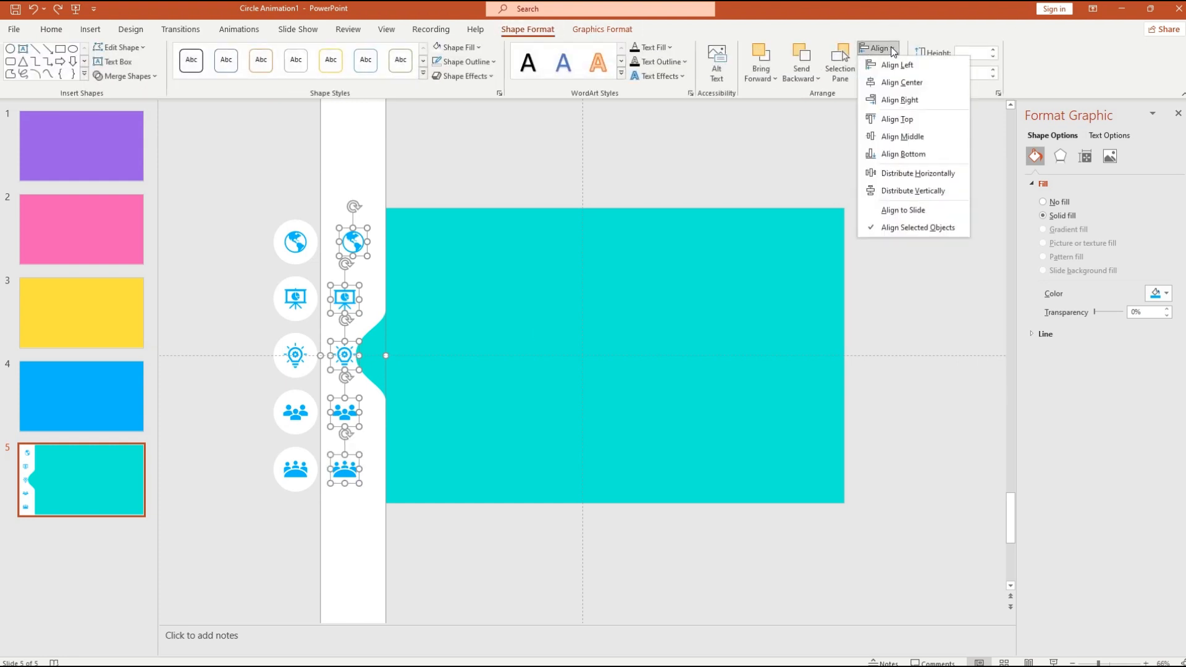
left_click(923, 90)
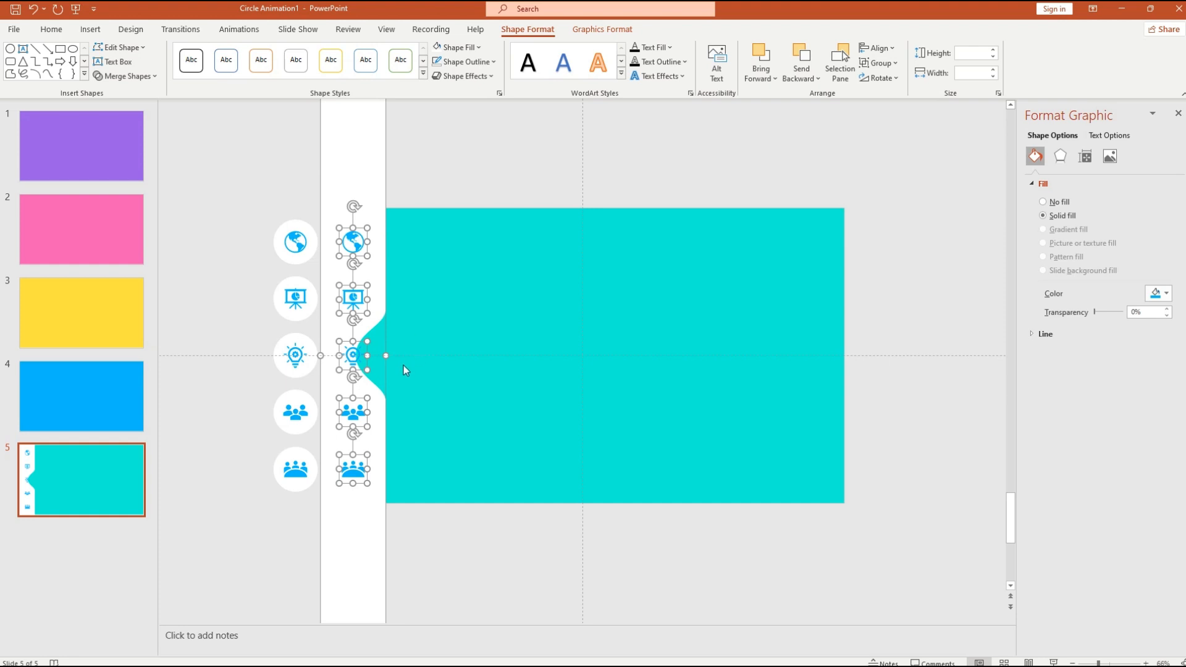
left_click(430, 394)
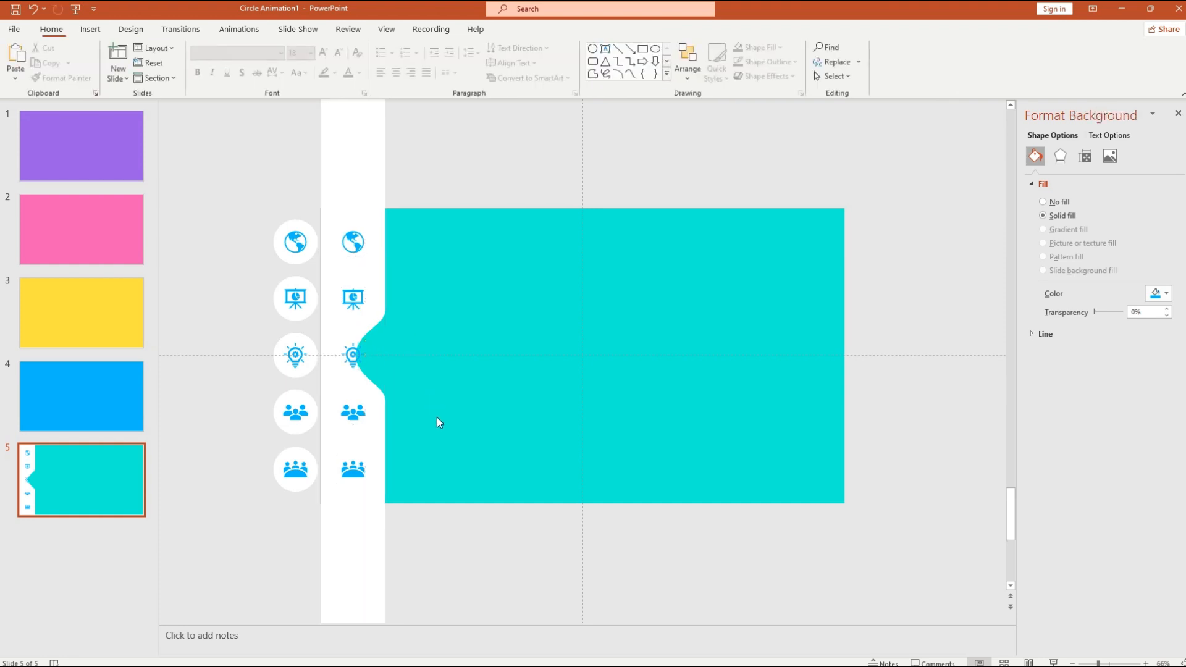
- Nudge the left lightbulb circle slightly toward the bump
left_click(300, 370)
left_click(370, 517)
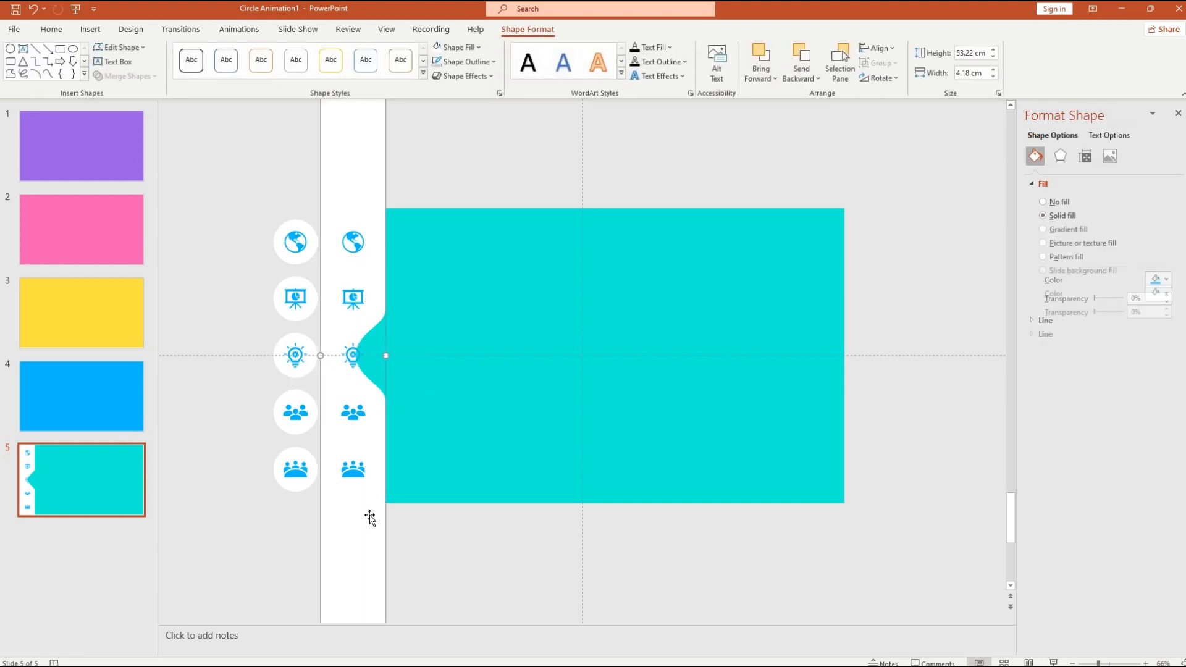
left_click(304, 375)
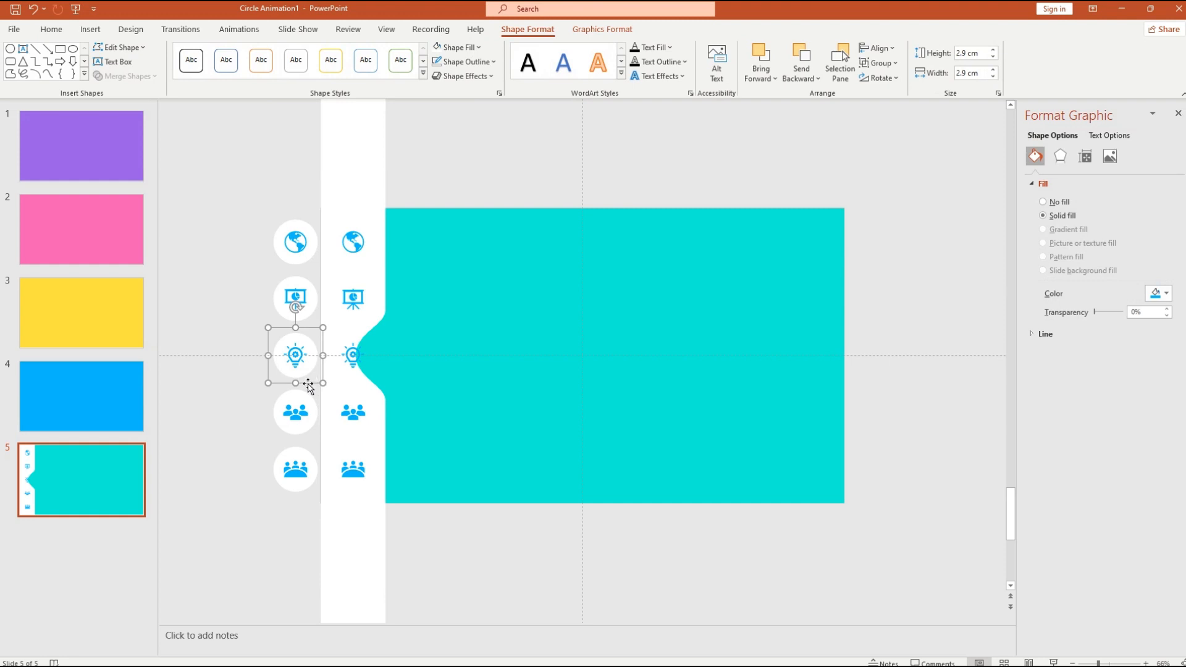
mouse_move(308, 388)
left_mouse_down()
mouse_move(396, 391)
mouse_move(309, 385)
left_mouse_up()
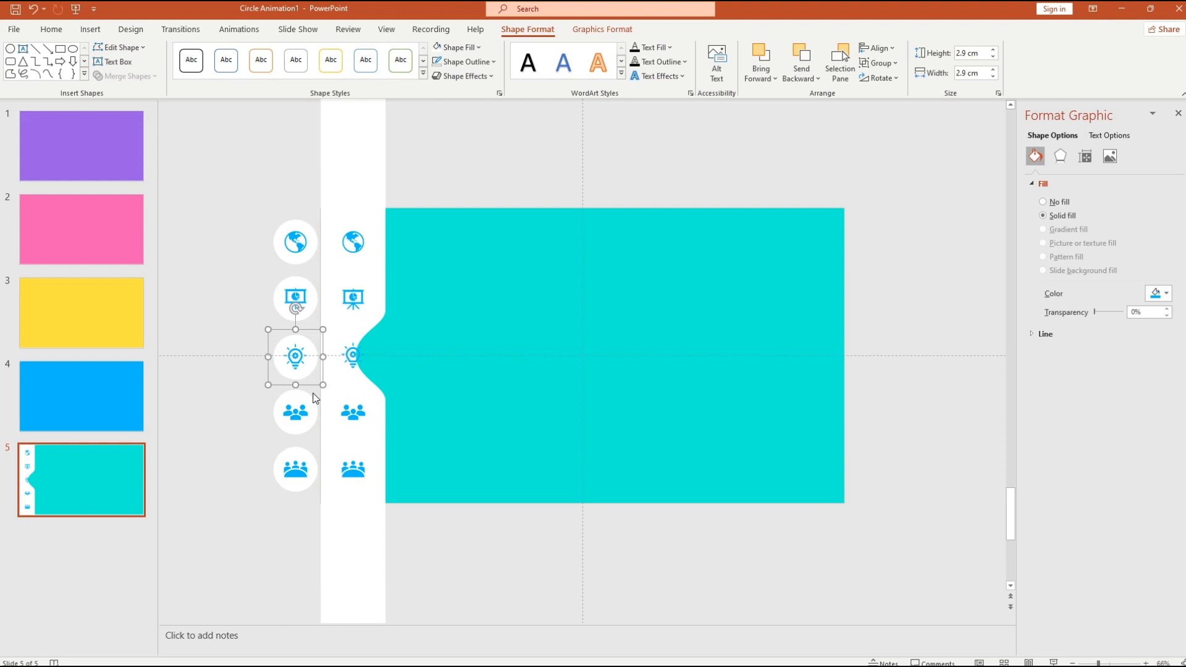
left_click(443, 467)
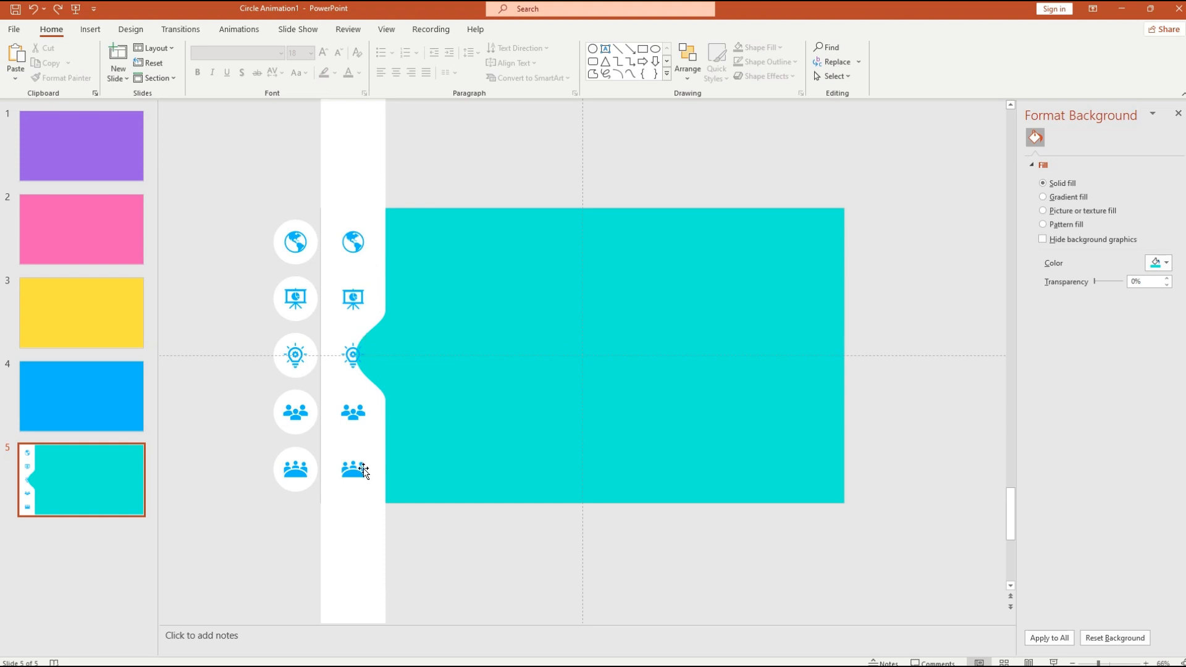
left_click(355, 246)
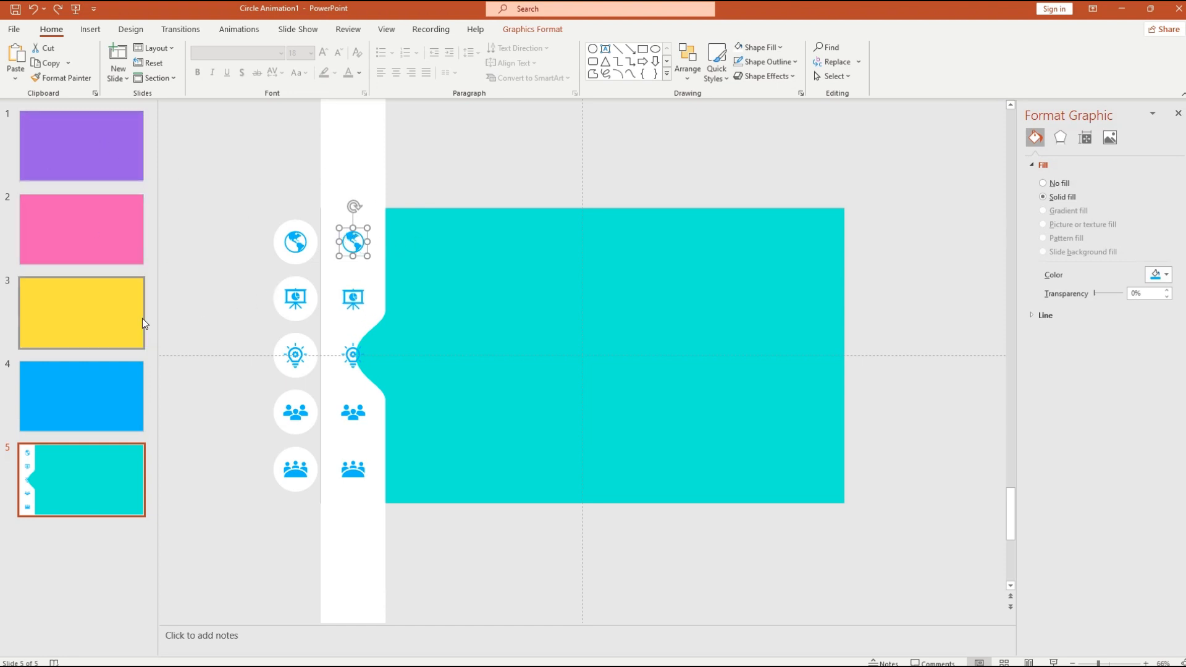
- Hyperlink the globe icon to Slide 1 and the presentation icon to Slide 2
right_click(351, 242)
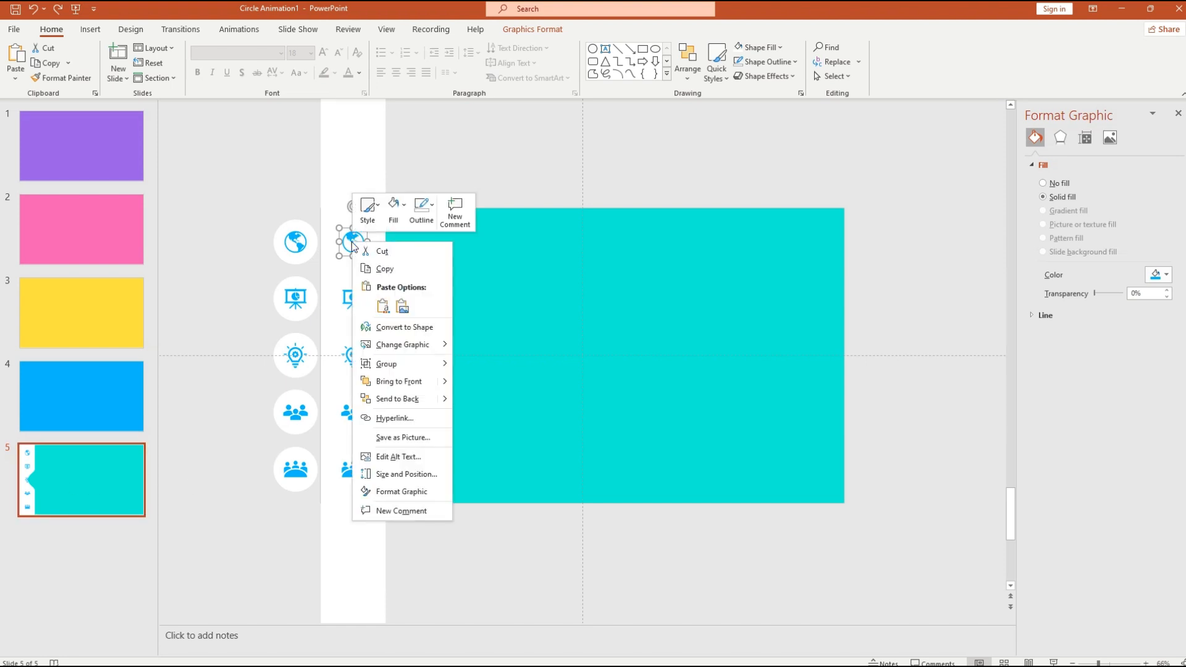
left_click(396, 420)
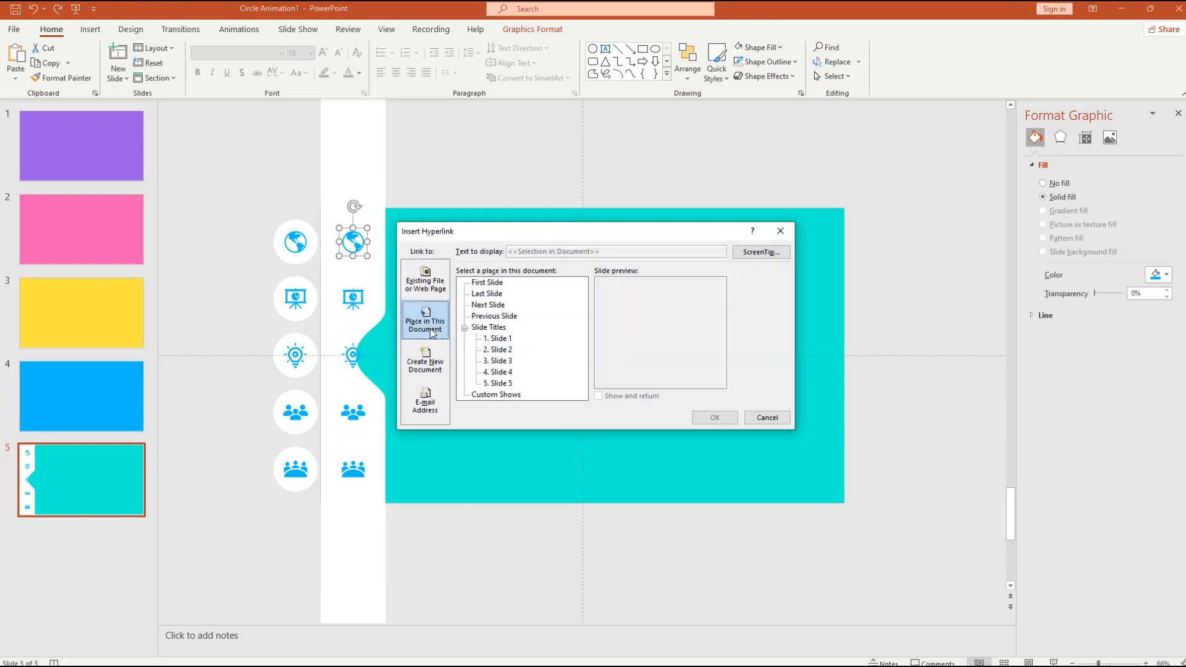
left_click(503, 341)
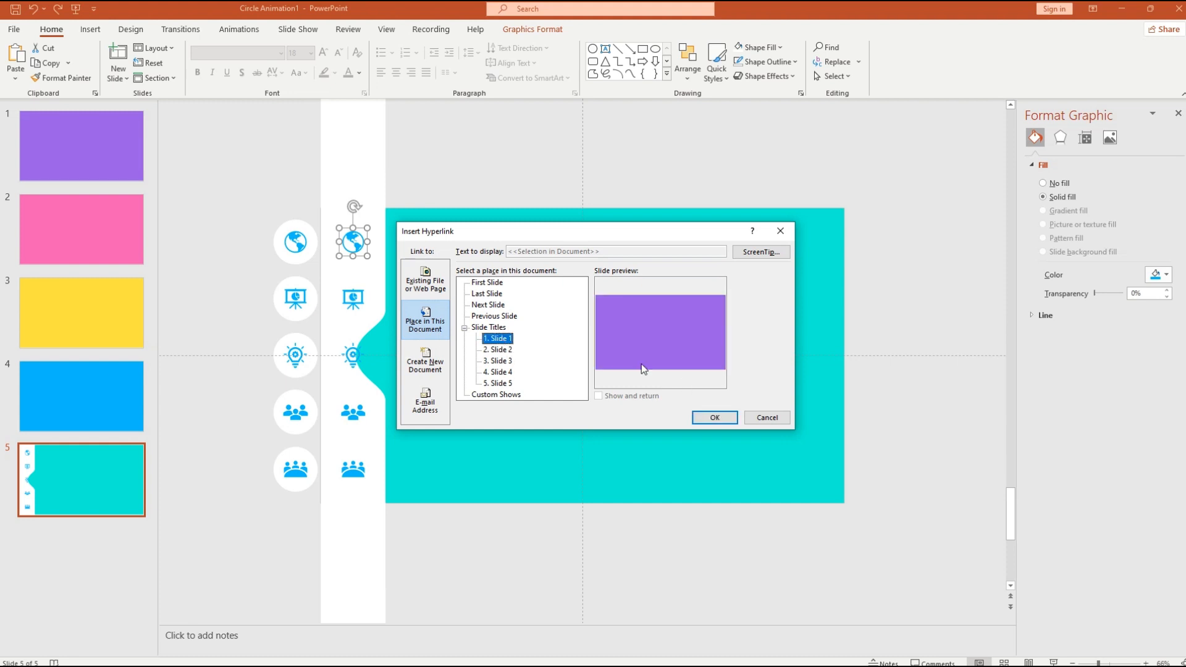
left_click(715, 419)
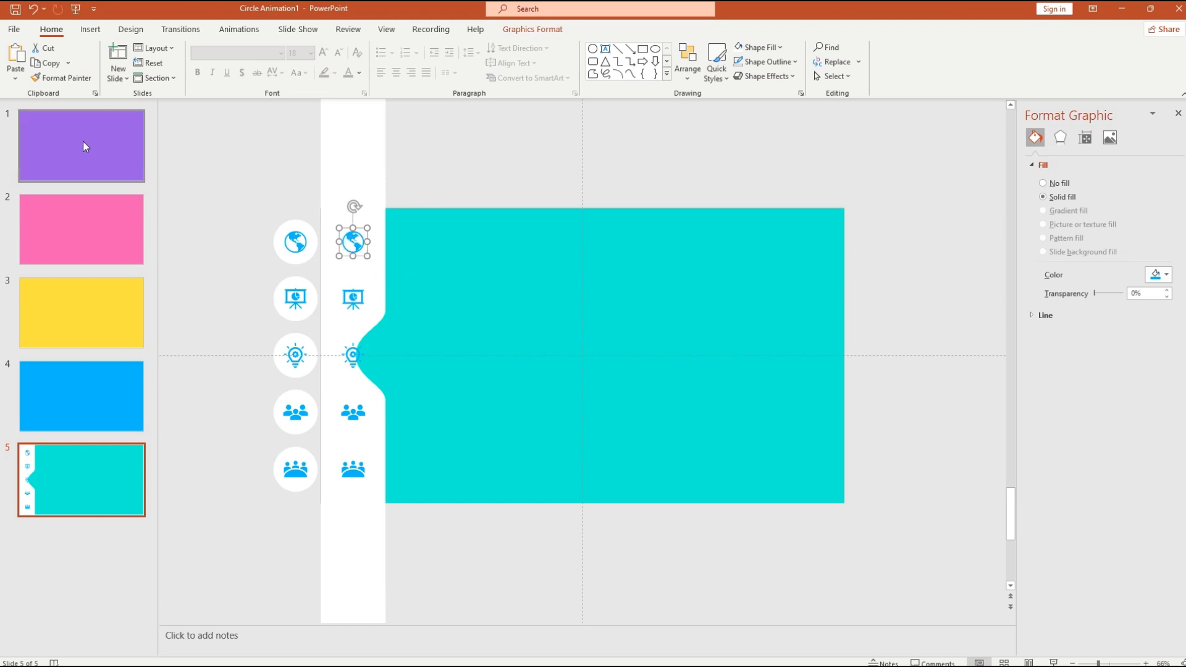
left_click(354, 299)
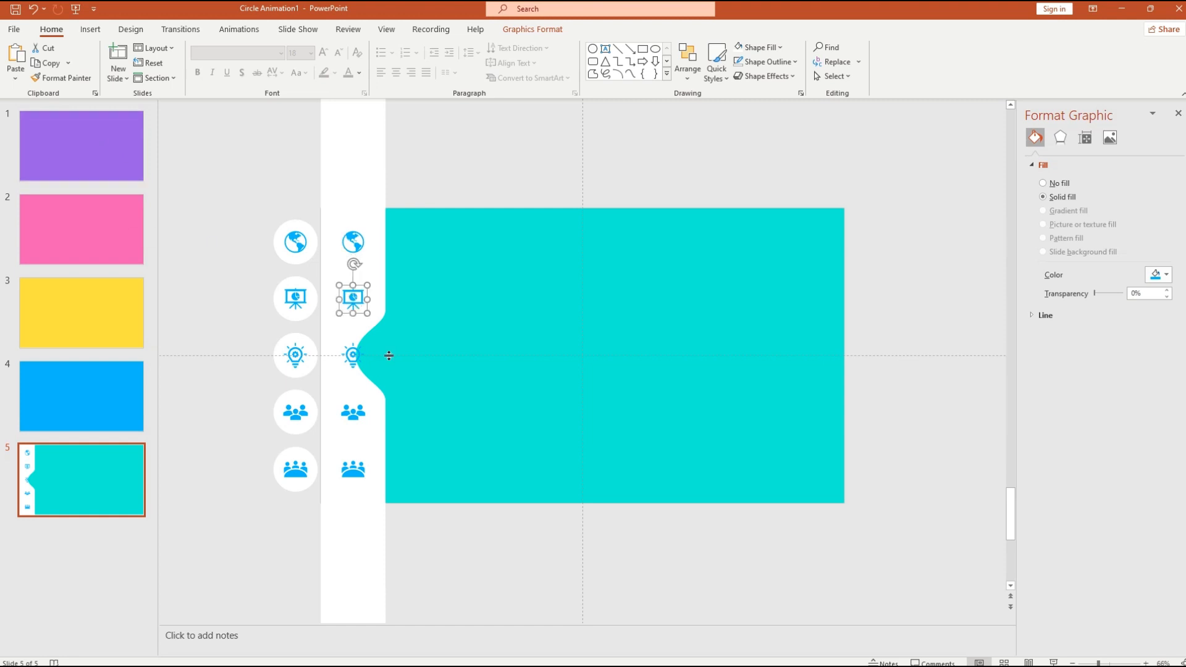
right_click(356, 300)
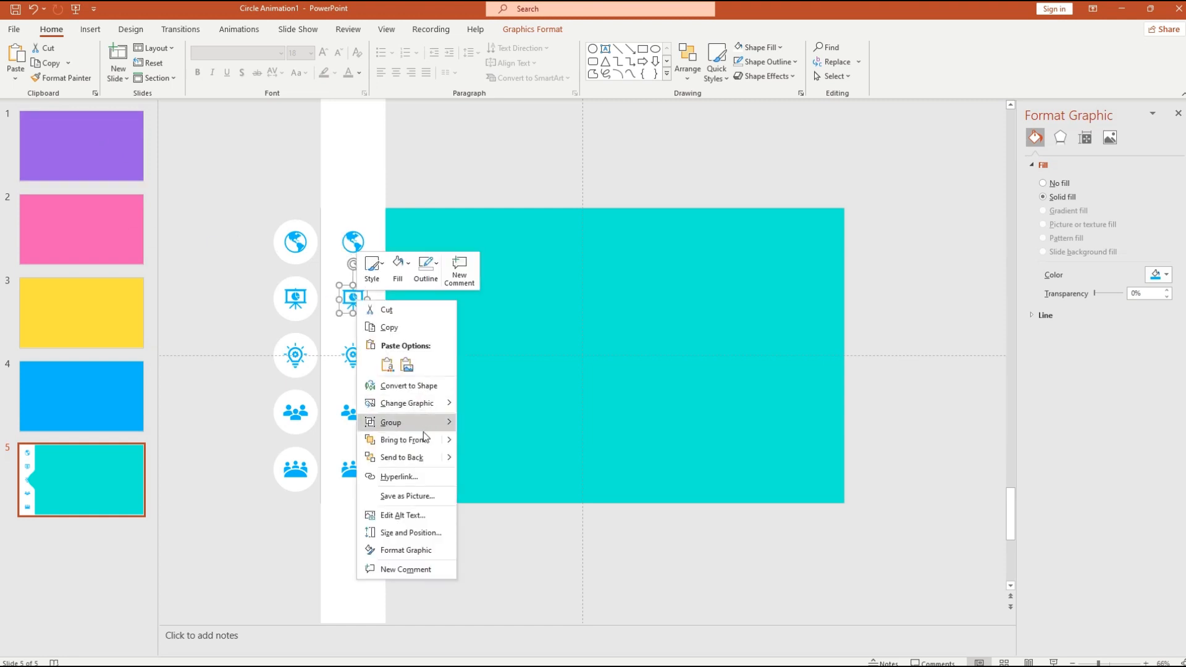
left_click(427, 473)
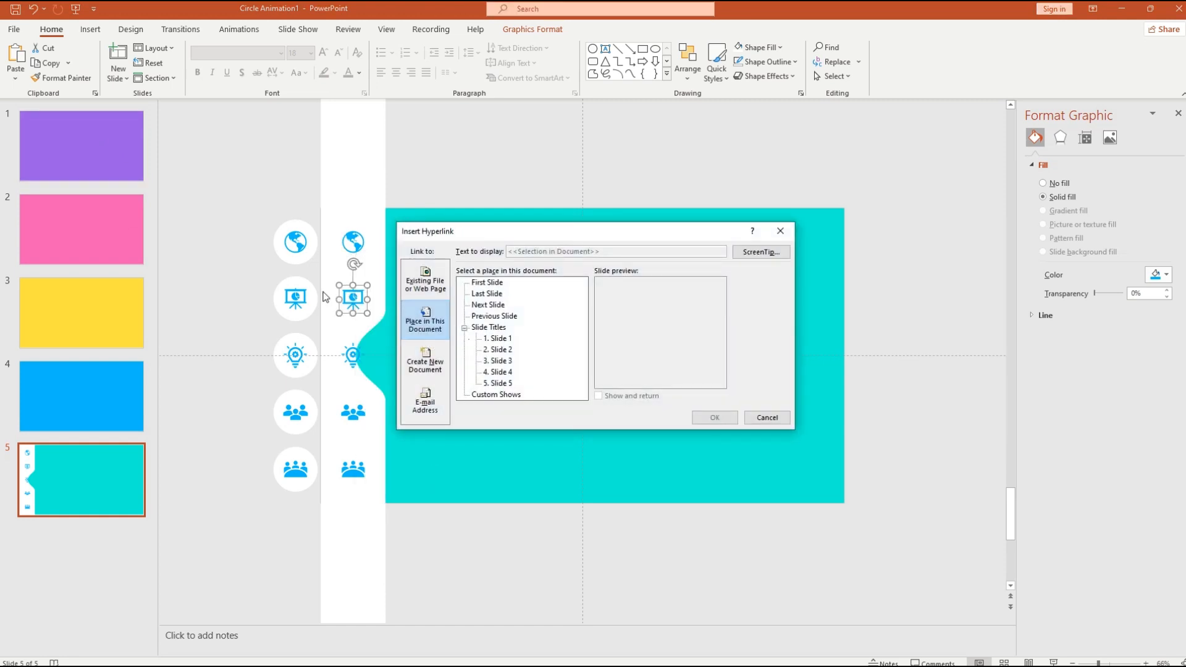
left_click(498, 350)
left_click(715, 418)
- Hyperlink the lightbulb icon to Slide 3 and the people icon to Slide 4
left_click(353, 355)
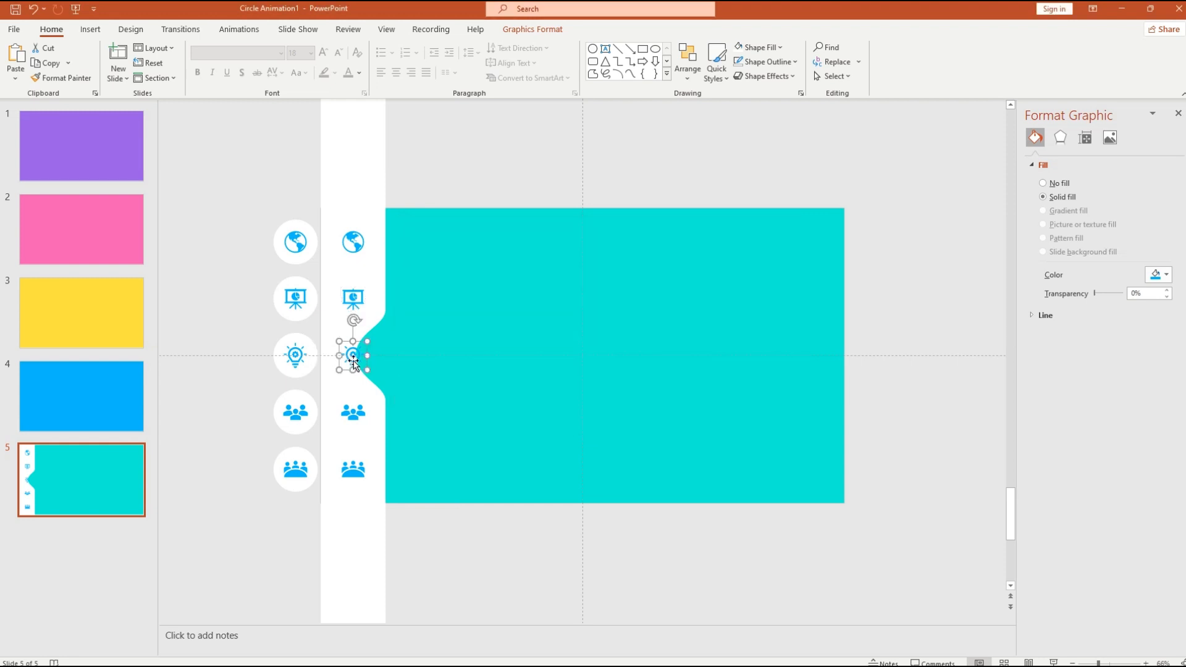
right_click(355, 356)
left_click(425, 531)
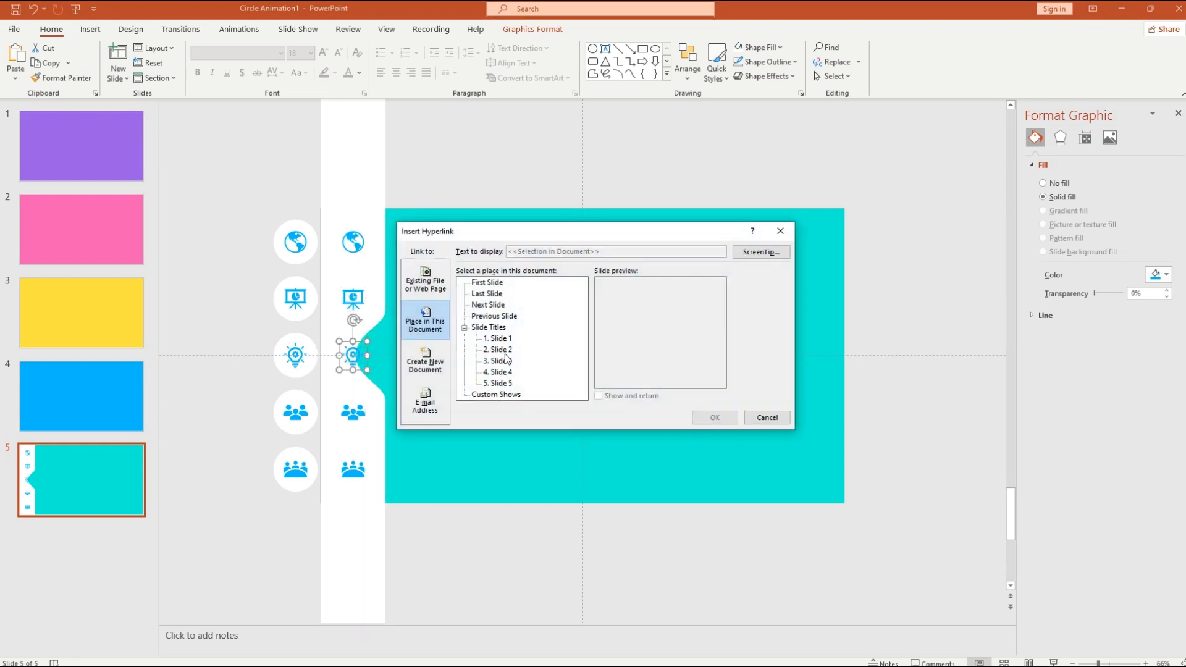
left_click(498, 362)
left_click(702, 418)
left_click(364, 412)
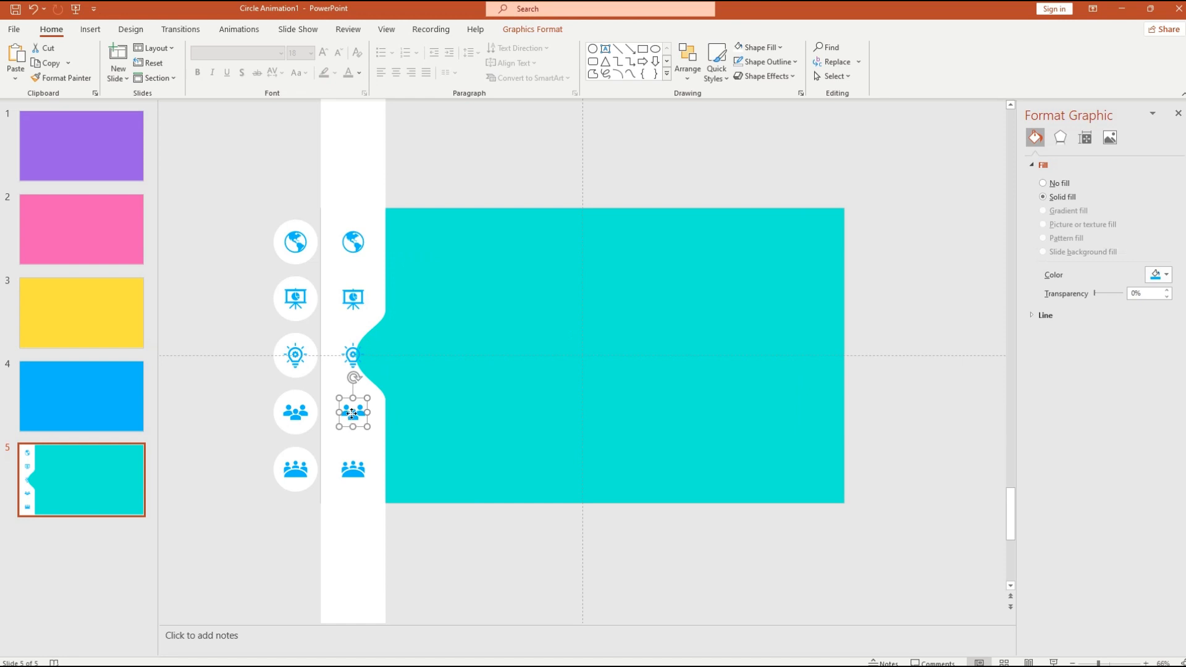
right_click(352, 413)
left_click(408, 314)
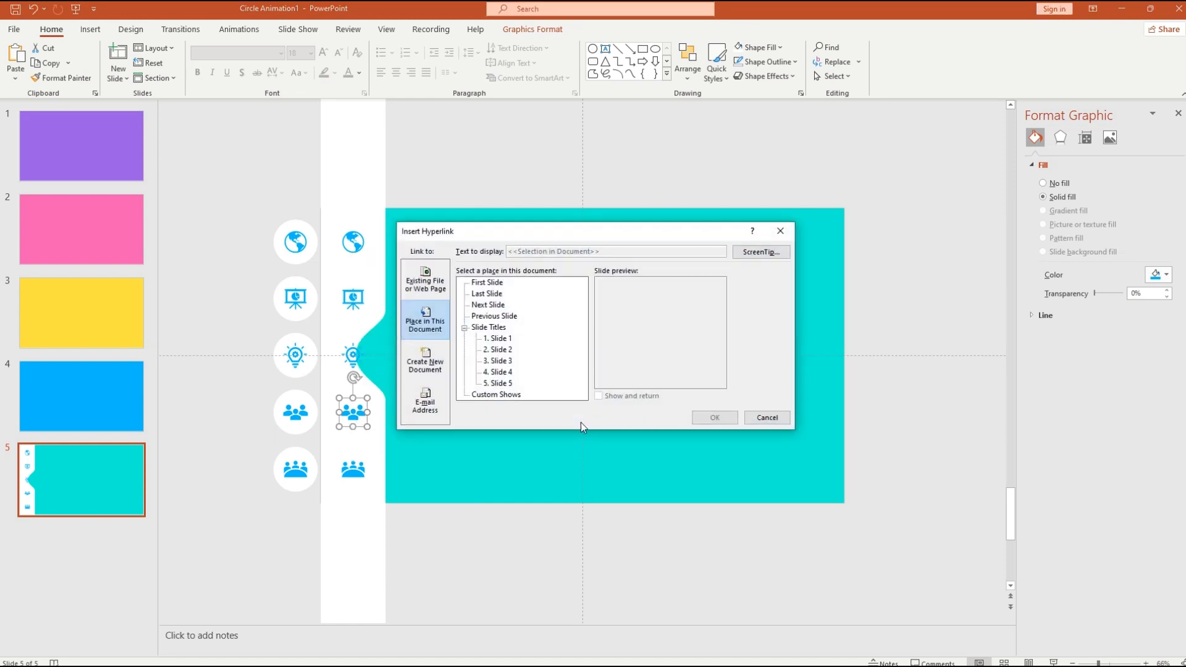
left_click(498, 372)
left_click(715, 418)
- Hyperlink the bottom group icon to Slide 5
left_click(352, 470)
right_click(356, 470)
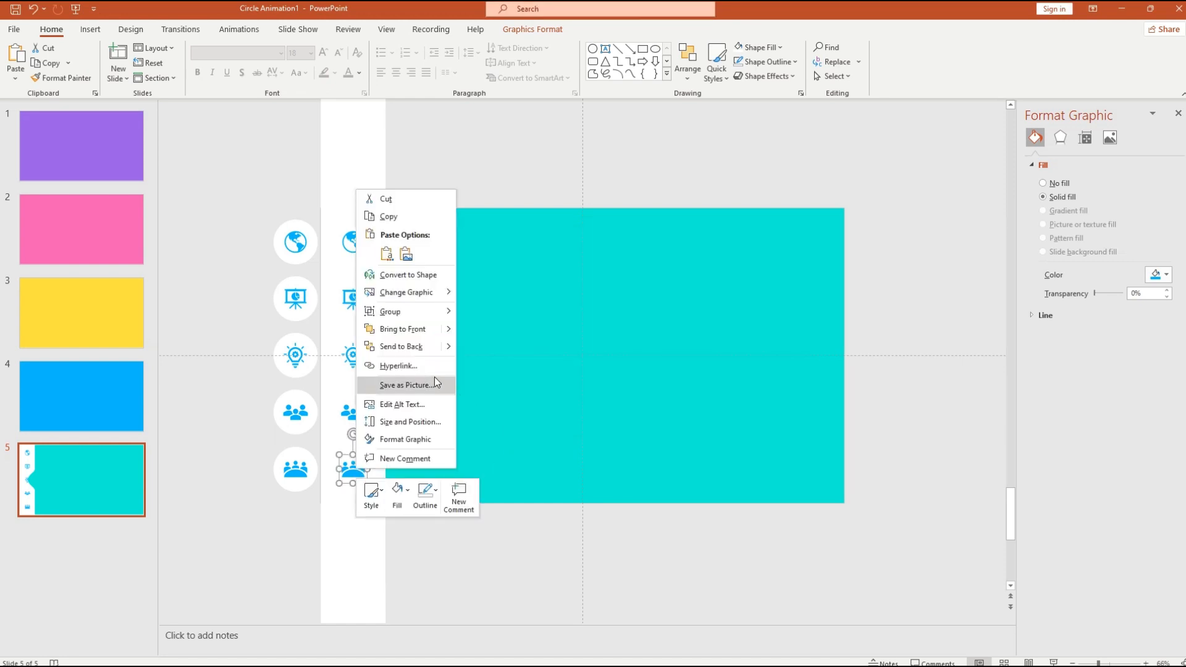
left_click(420, 365)
left_click(503, 381)
left_click(710, 416)
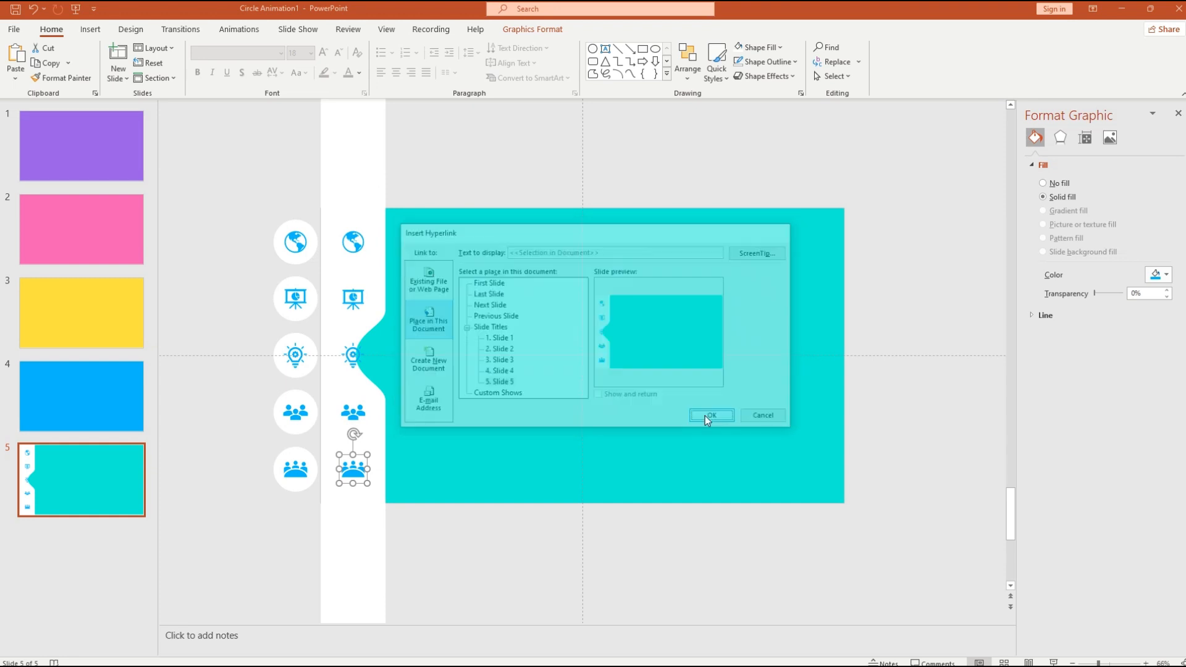
left_click(655, 443)
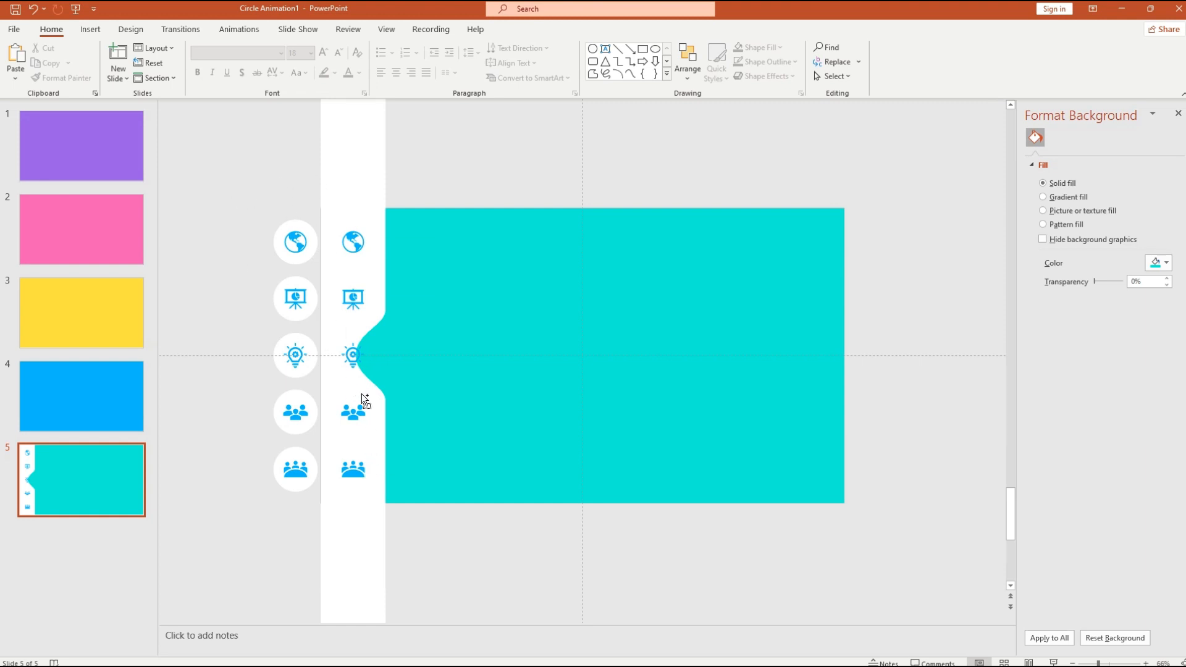
- Select all icons on slide 5 and paste them onto slides 4, 3, 2 and 1
key("ctrl+a")
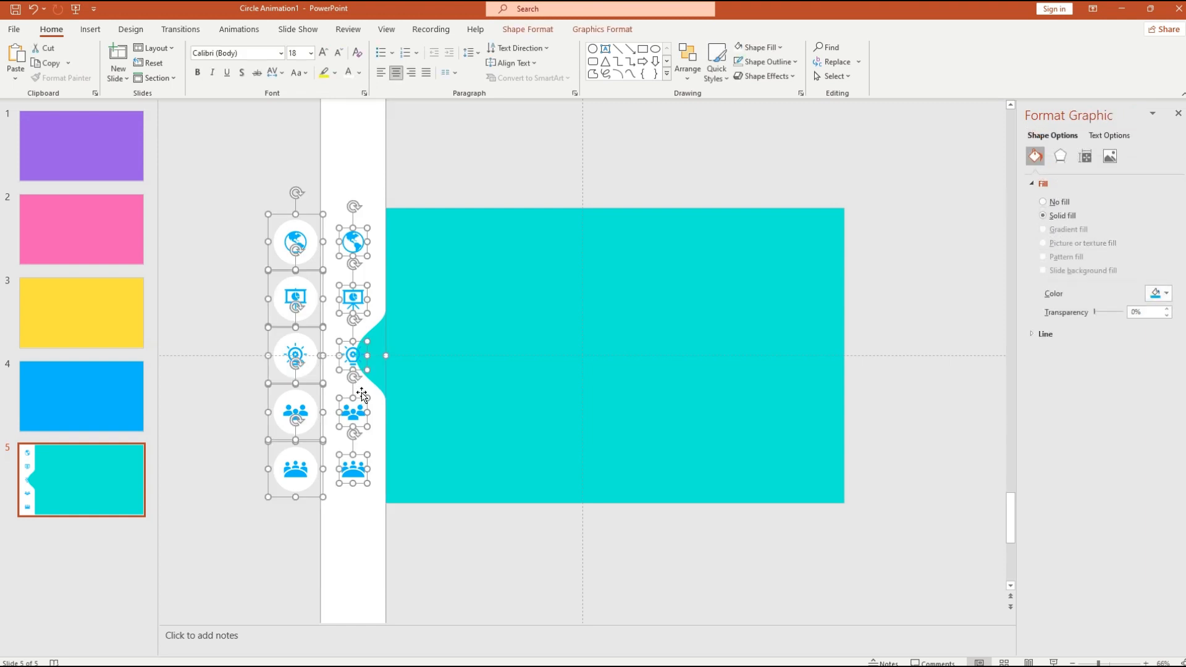
left_click(81, 408)
key("ctrl+v")
left_click(66, 313)
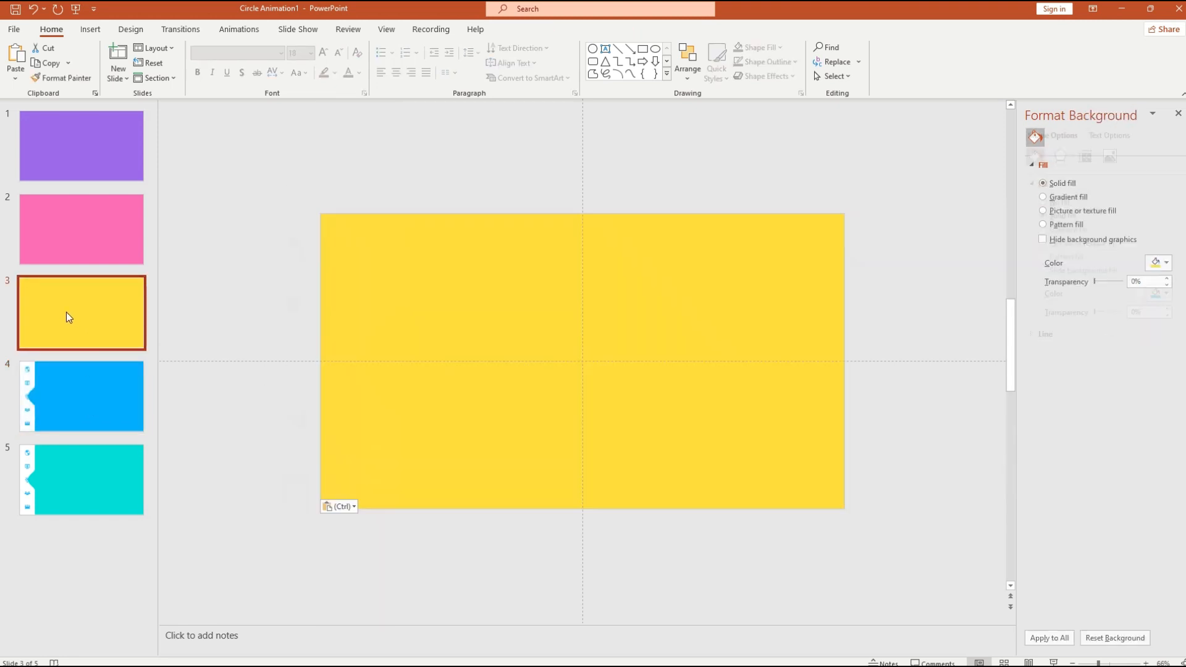
key("ctrl+v")
left_click(87, 229)
key("ctrl+v")
left_click(85, 149)
key("ctrl+v")
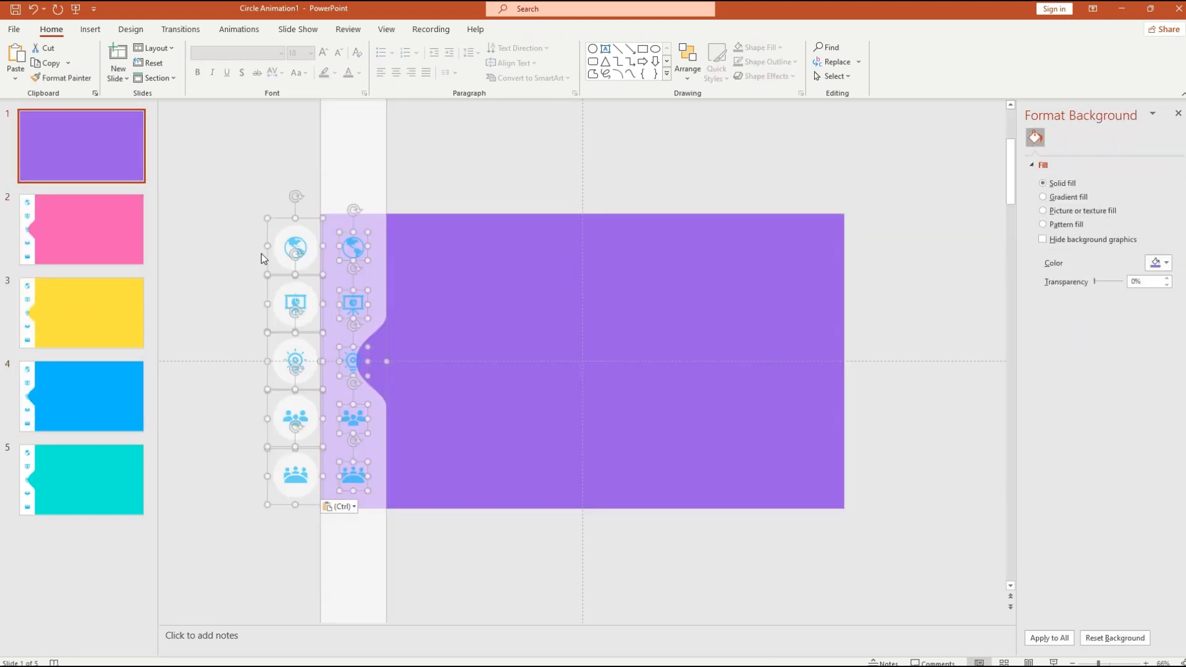
left_click(68, 312)
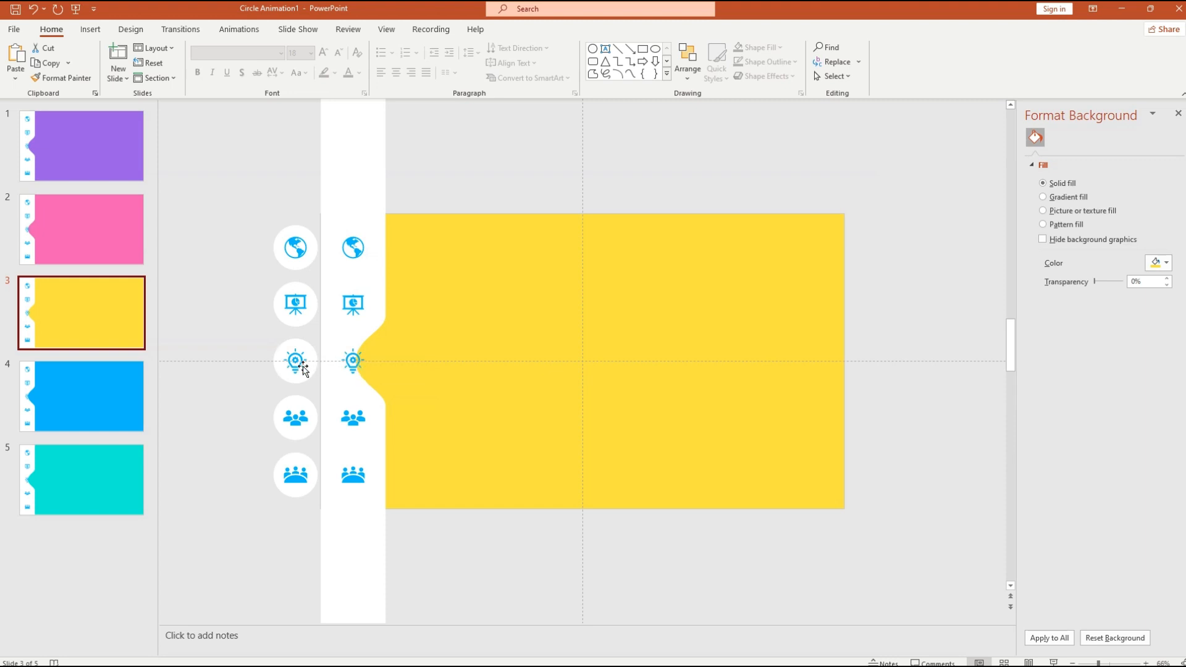
- Set the linked lightbulb icon on yellow slide 3 to 100% transparency
left_click(217, 410)
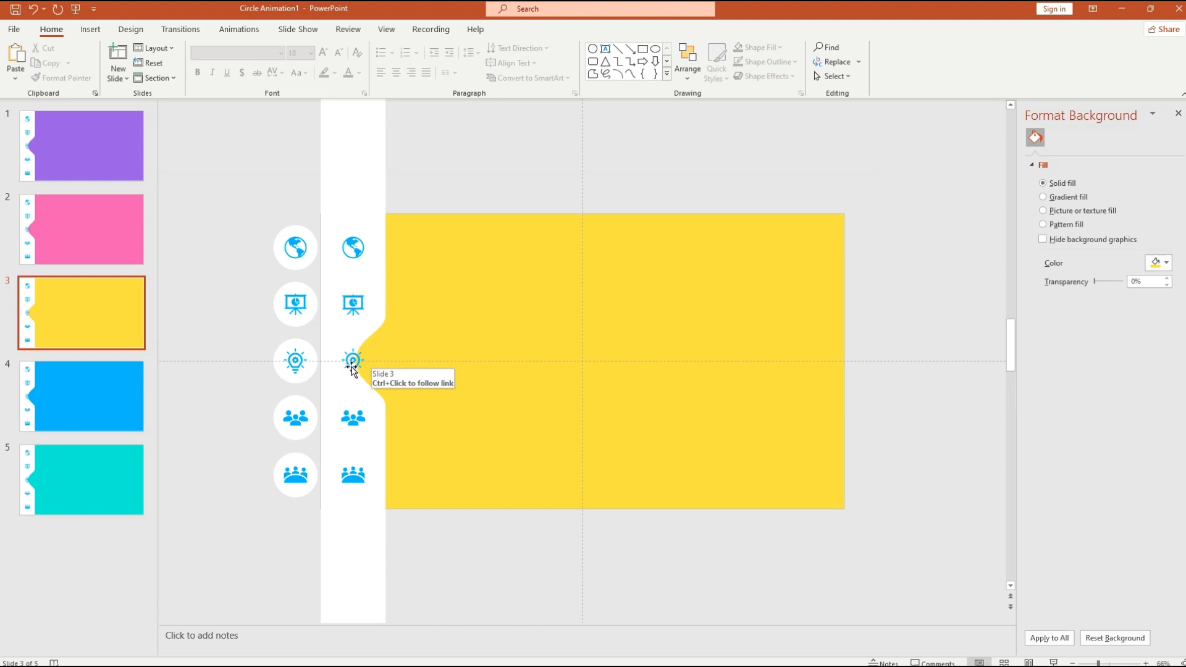
left_click(353, 362)
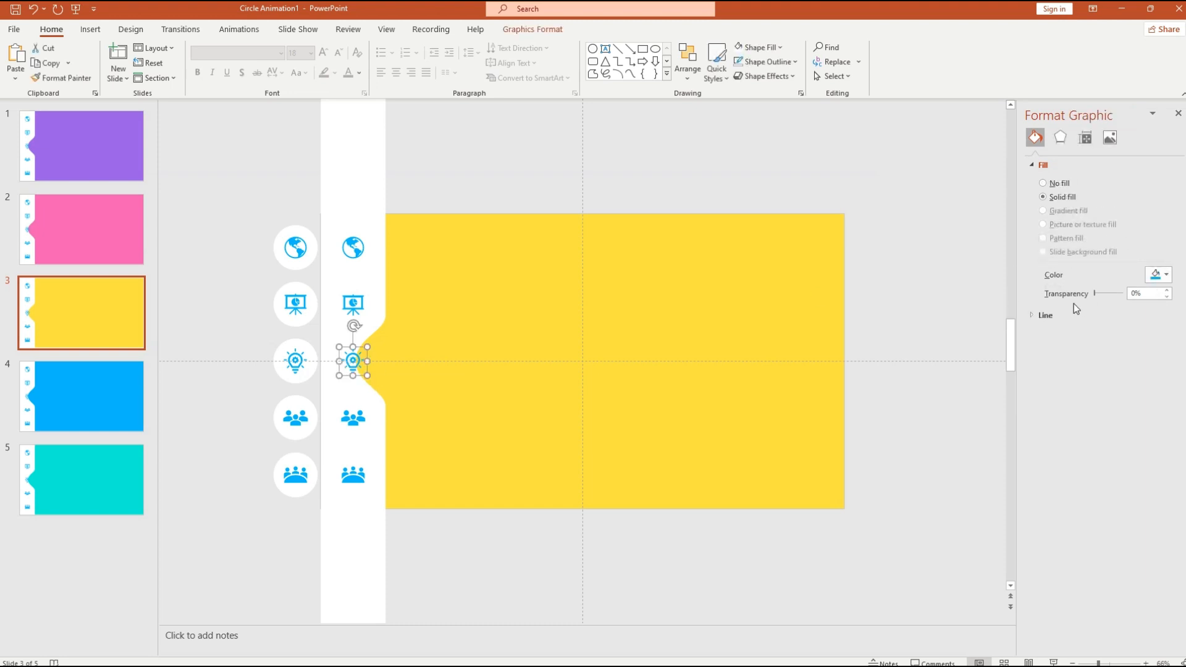
left_click_drag(1095, 294, 1132, 297)
- Move the lightbulb circle into the bump, then select the side bar on purple slide 1
left_click(290, 379)
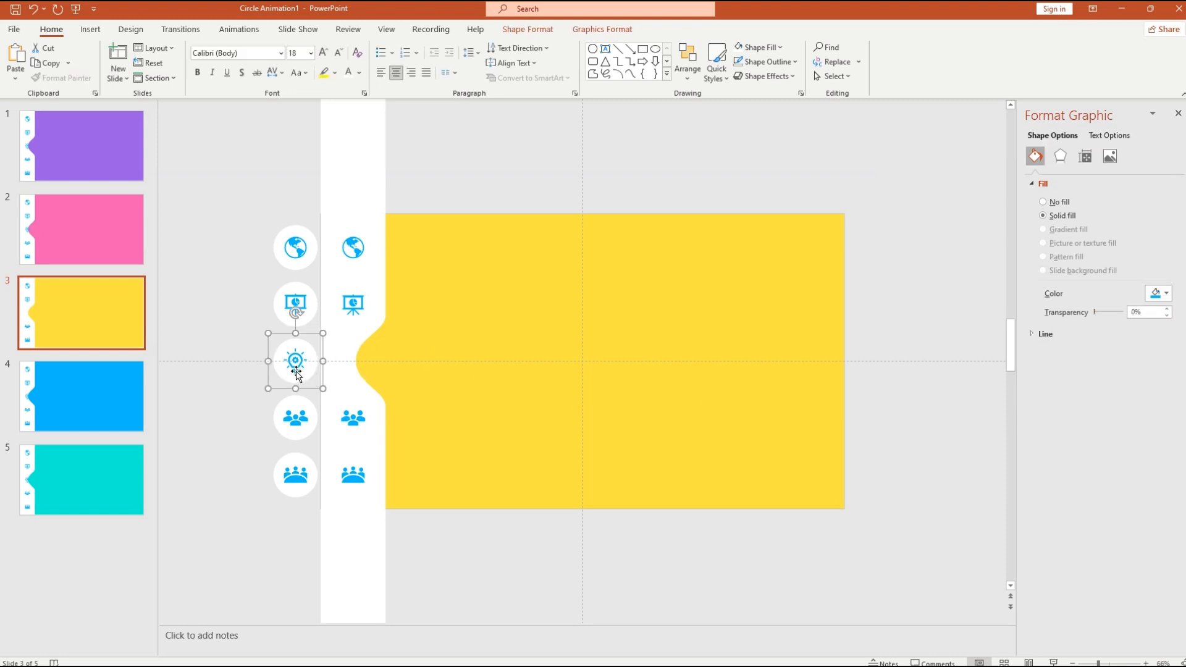
left_click_drag(309, 380, 382, 372)
left_click(436, 412)
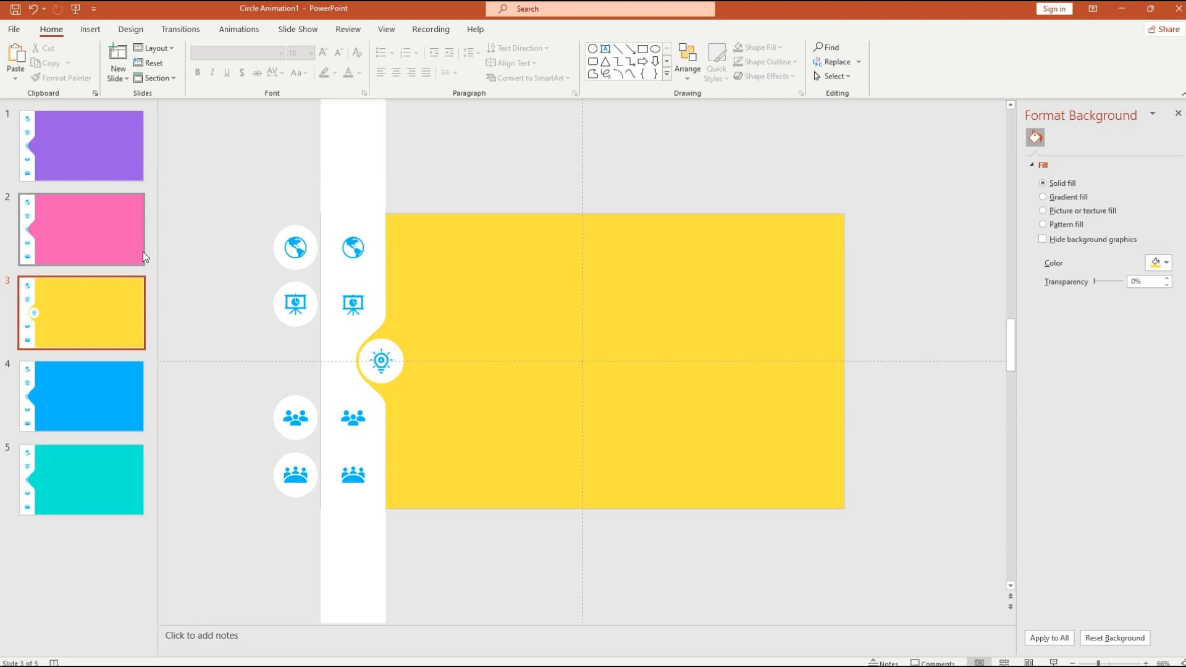
left_click(70, 141)
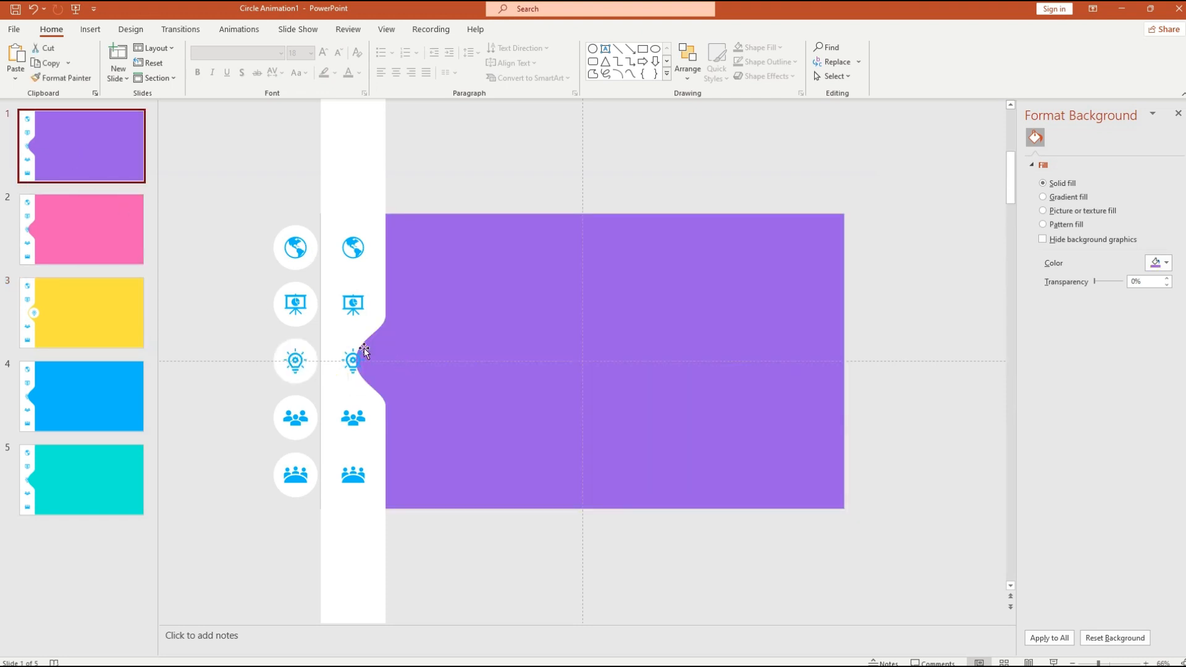
left_click(371, 508)
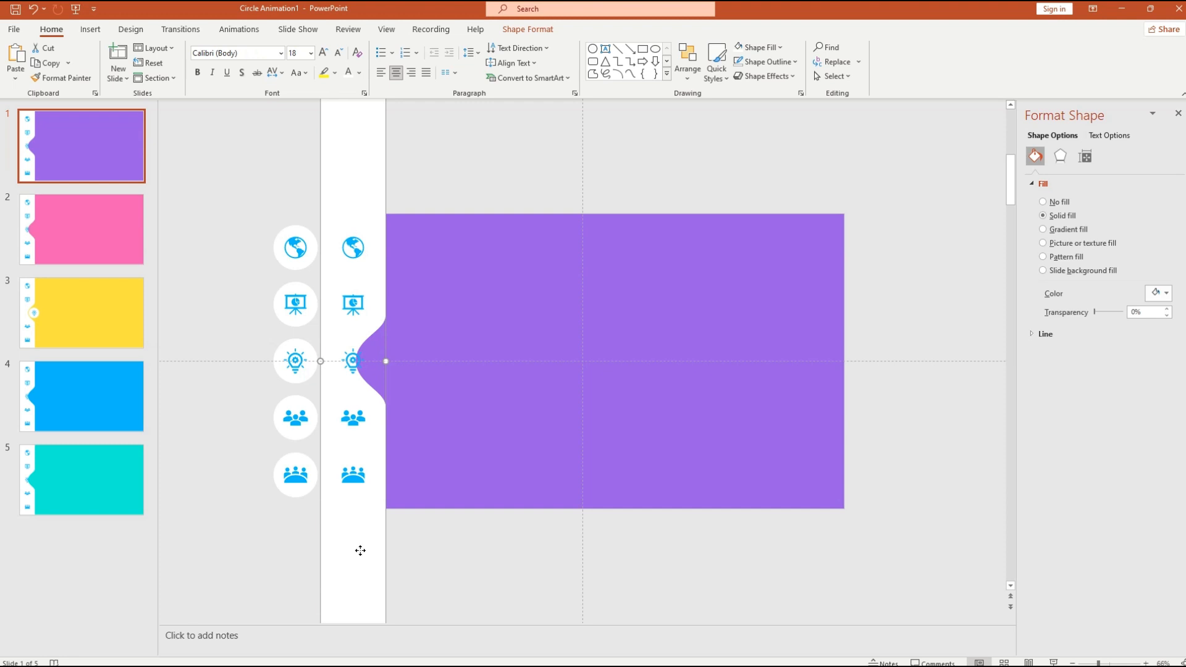
- Move the purple slide's bump up to the globe row and make the strip's globe icon 100% transparent
left_click_drag(360, 551, 371, 443)
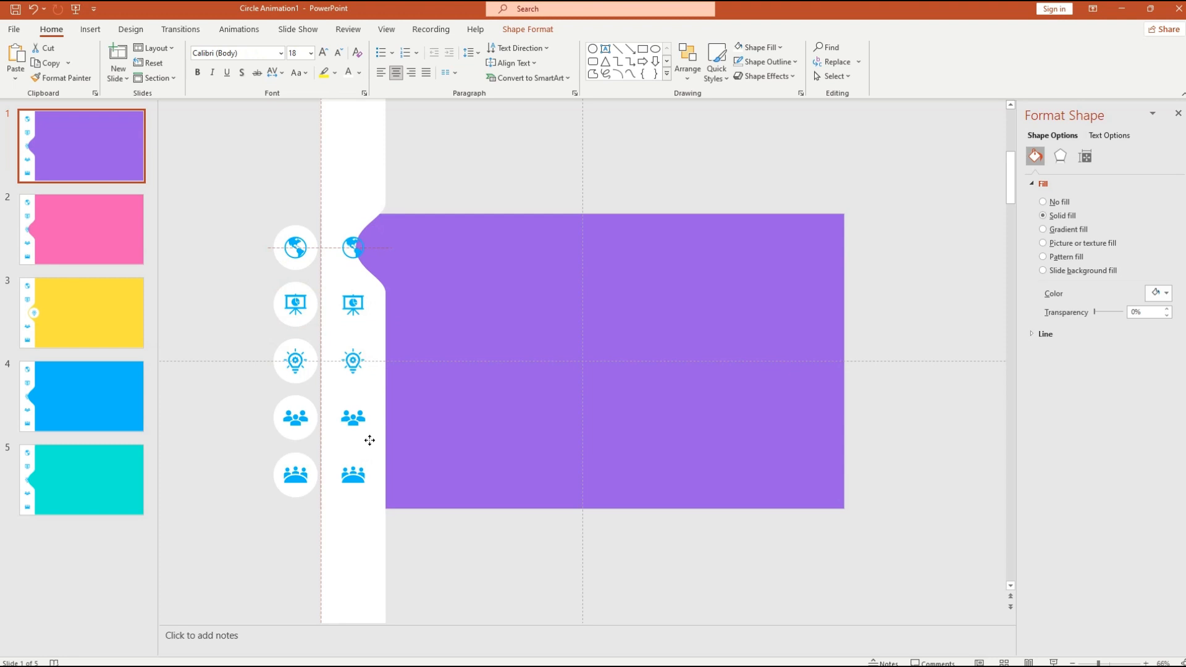
left_click_drag(370, 441, 368, 440)
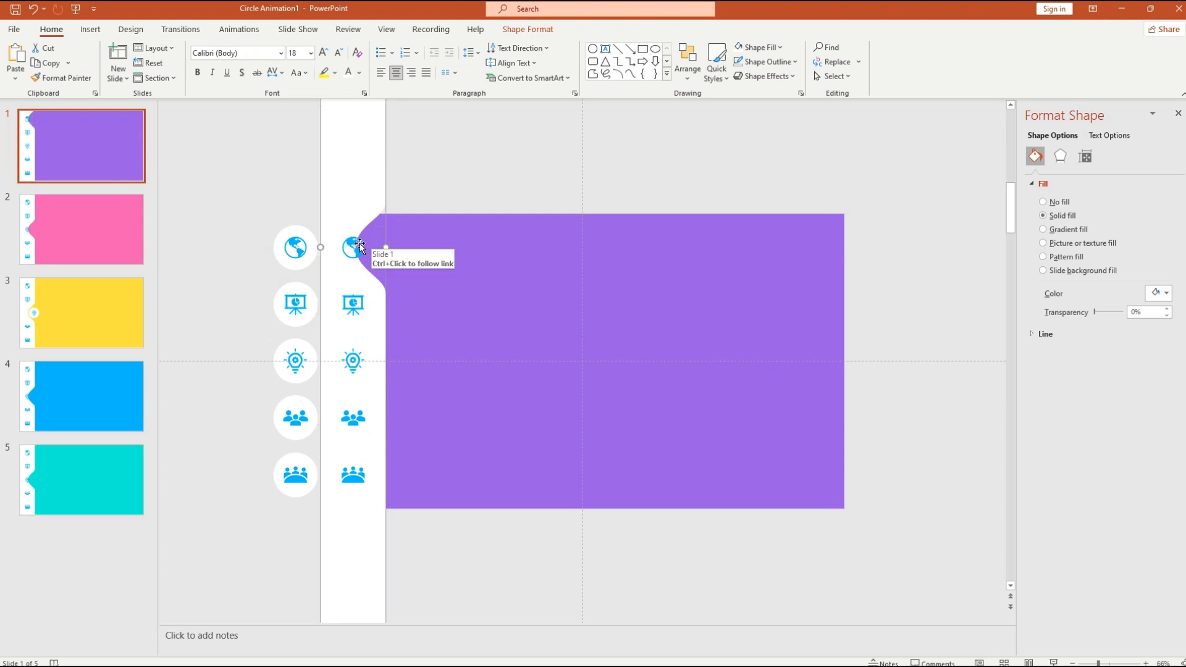
left_click(360, 246)
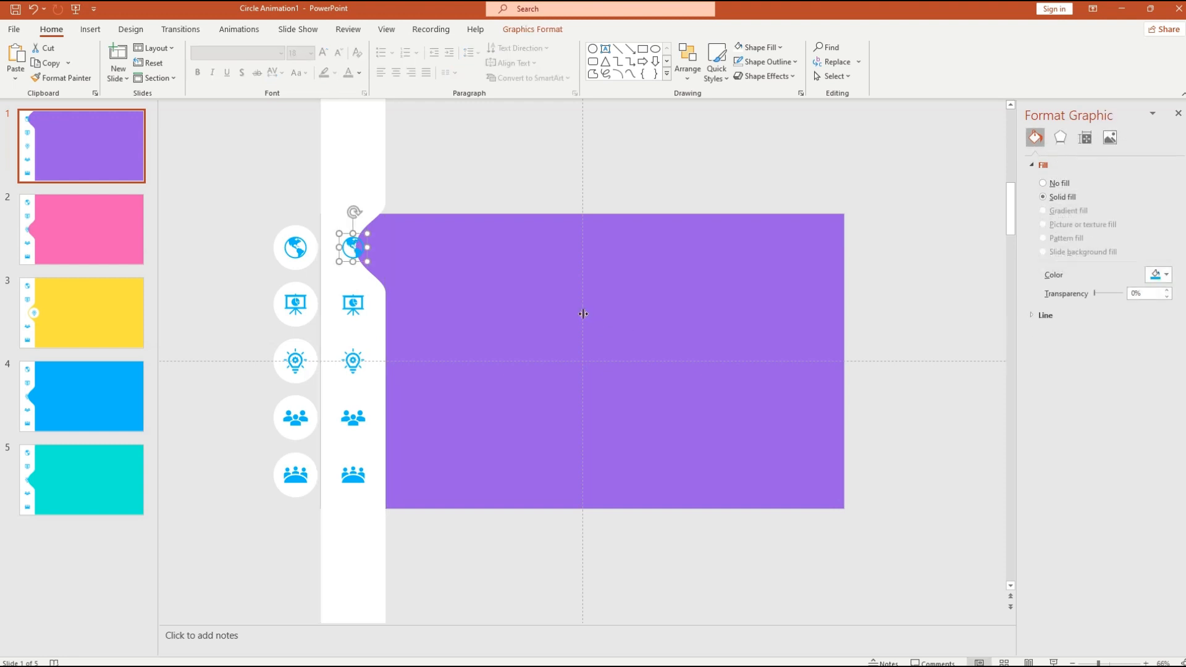
left_click_drag(1095, 295, 1123, 294)
- Seat the white circled globe in the purple notch, then go to pink slide 2
left_click(304, 249)
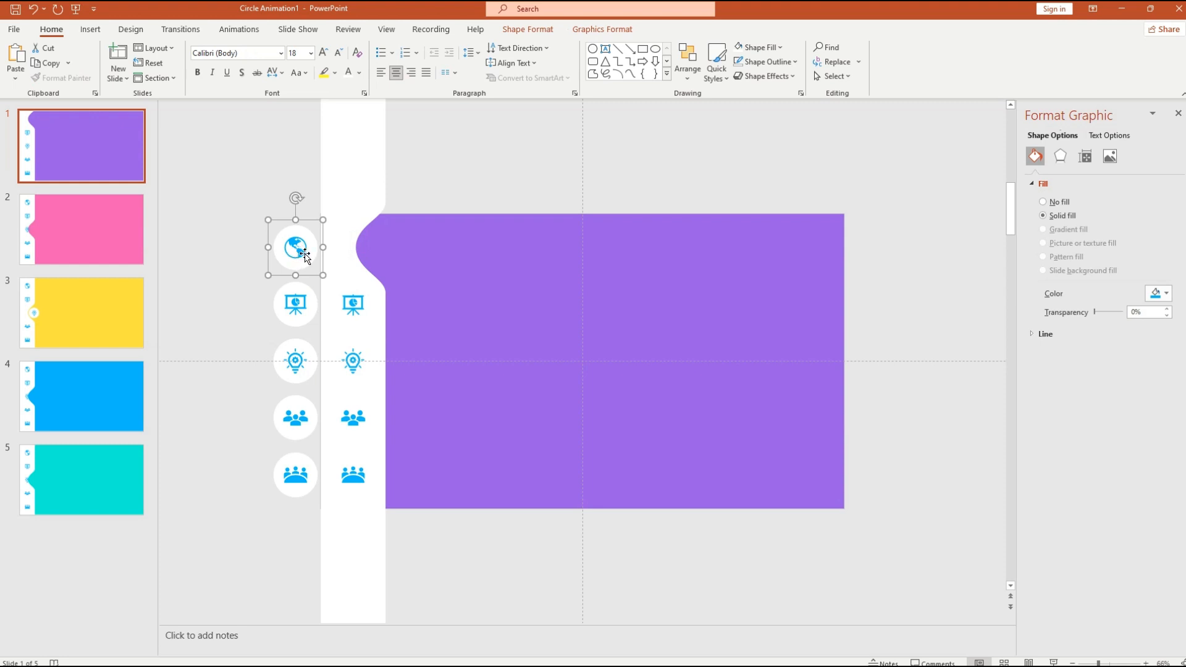
left_click_drag(295, 251, 382, 252)
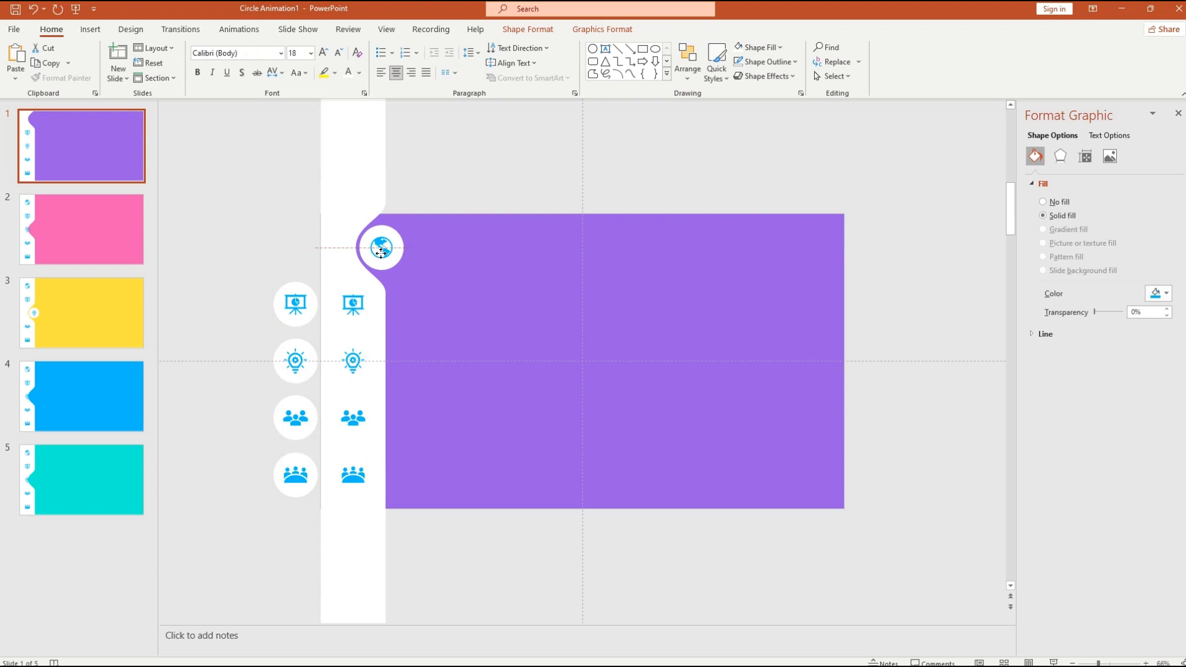
left_click_drag(381, 253, 381, 250)
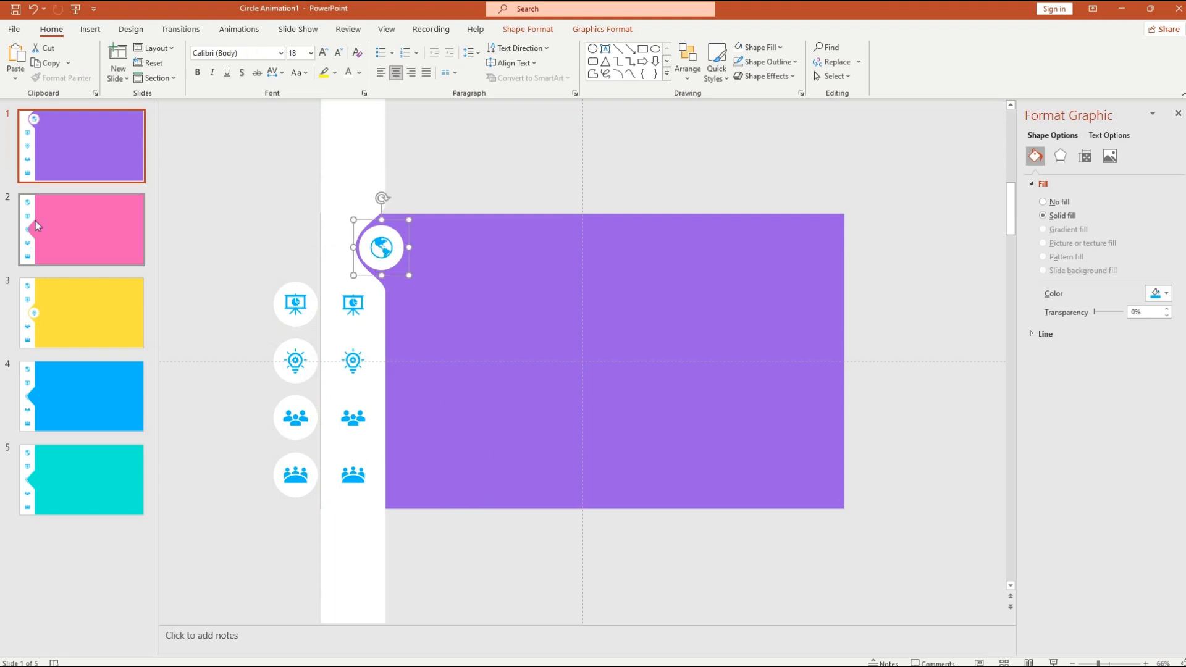
left_click(58, 232)
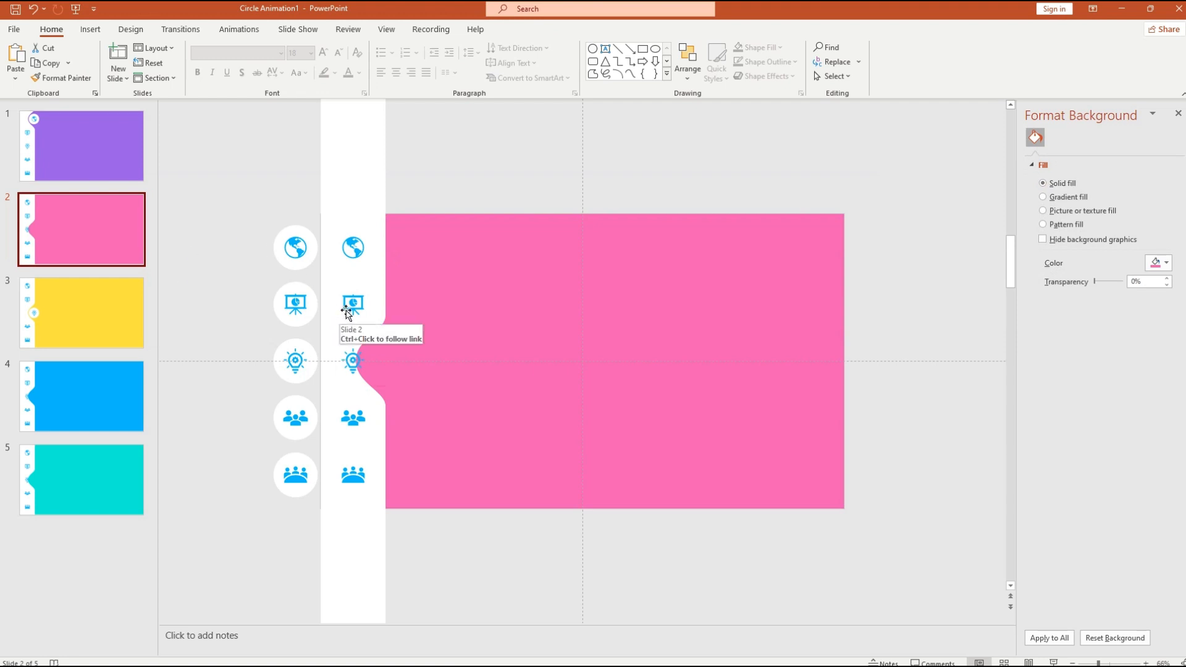
- Raise the pink slide's bump to the presentation row and make the strip's presentation icon 100% transparent
left_click(370, 562)
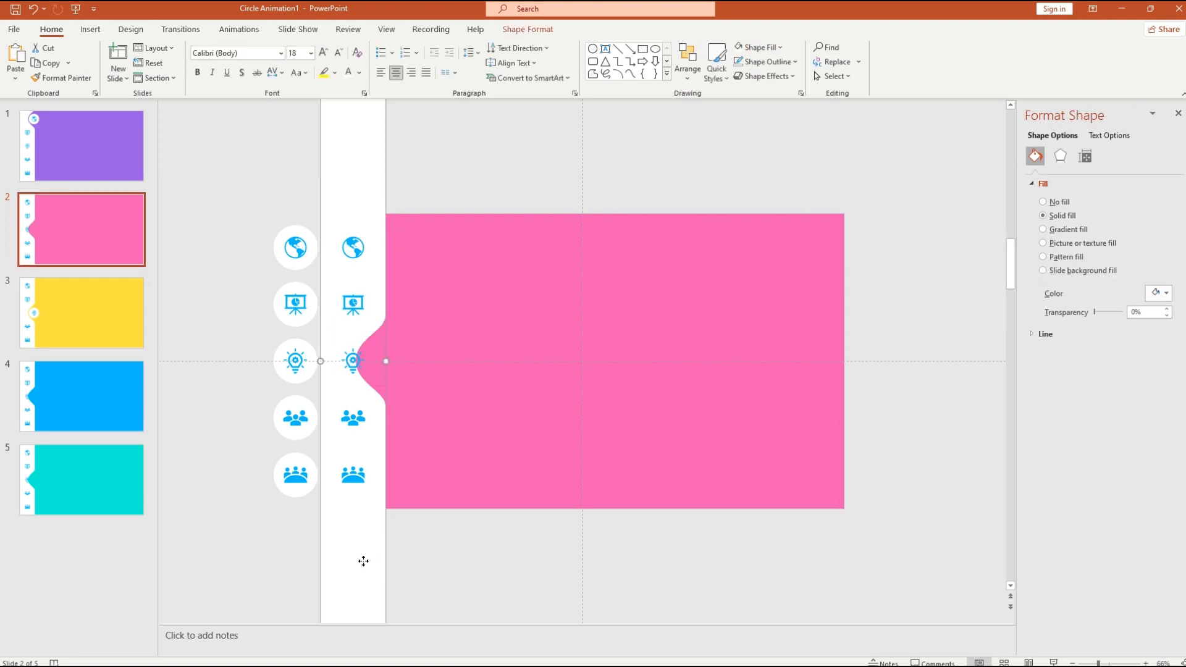
left_click_drag(364, 561, 366, 502)
left_click(364, 305)
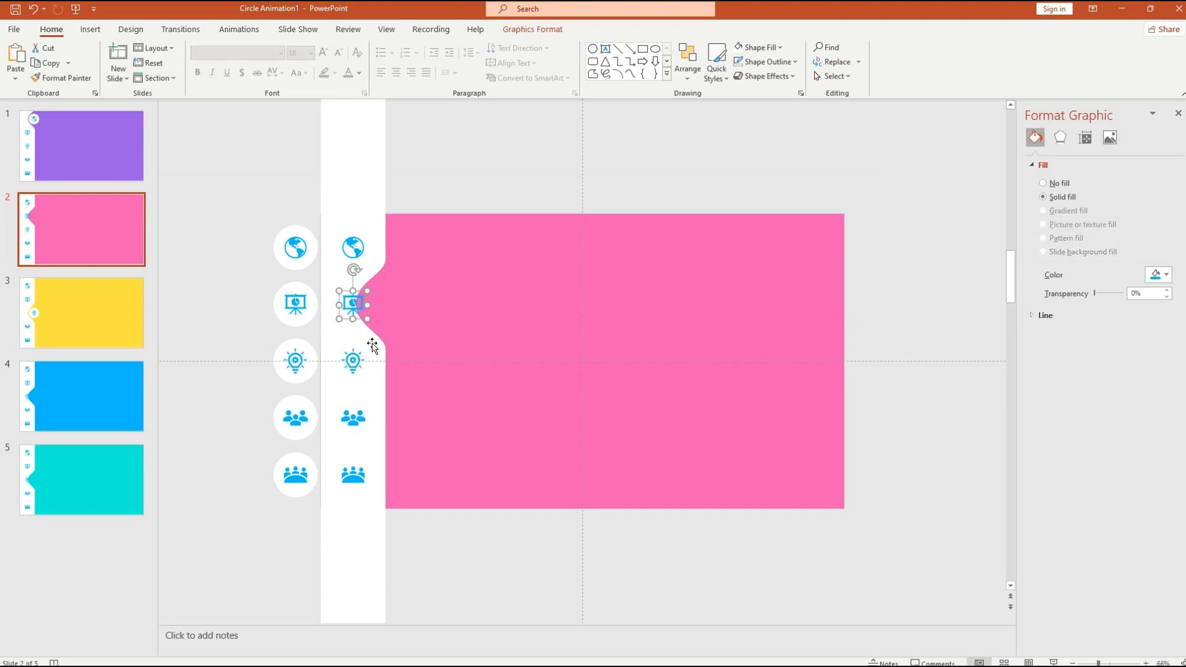
left_click_drag(1096, 294, 1127, 294)
- Move the circled presentation icon into the pink notch, then go to blue slide 4
left_click(291, 311)
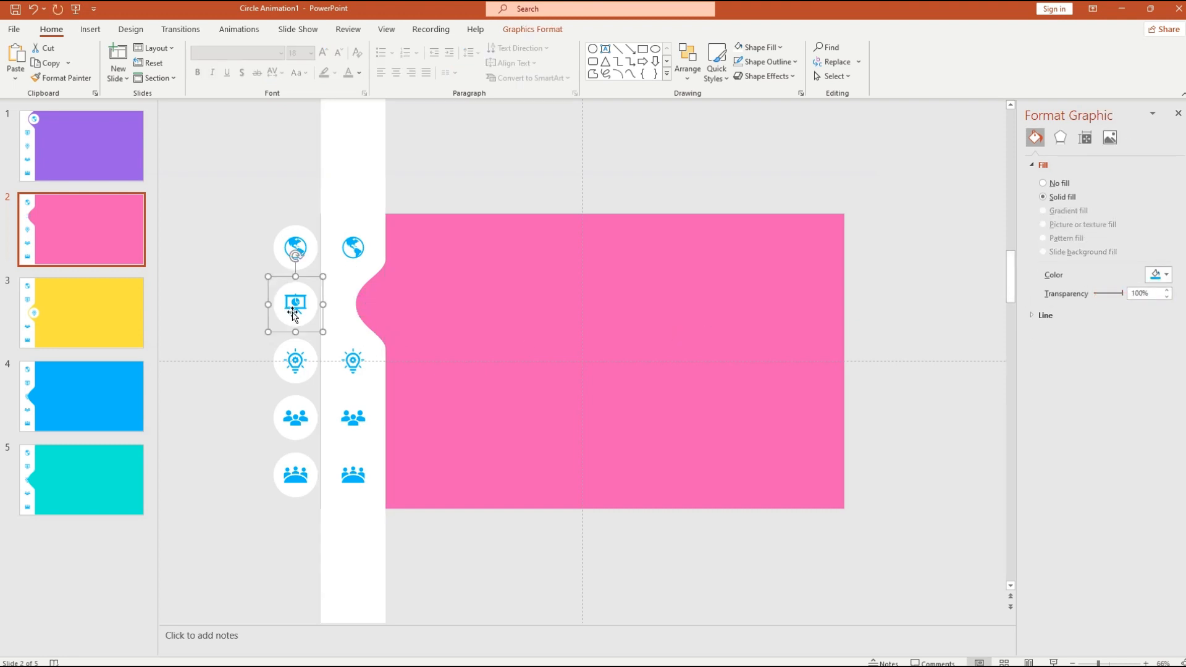
left_click_drag(310, 312, 393, 311)
left_click(77, 368)
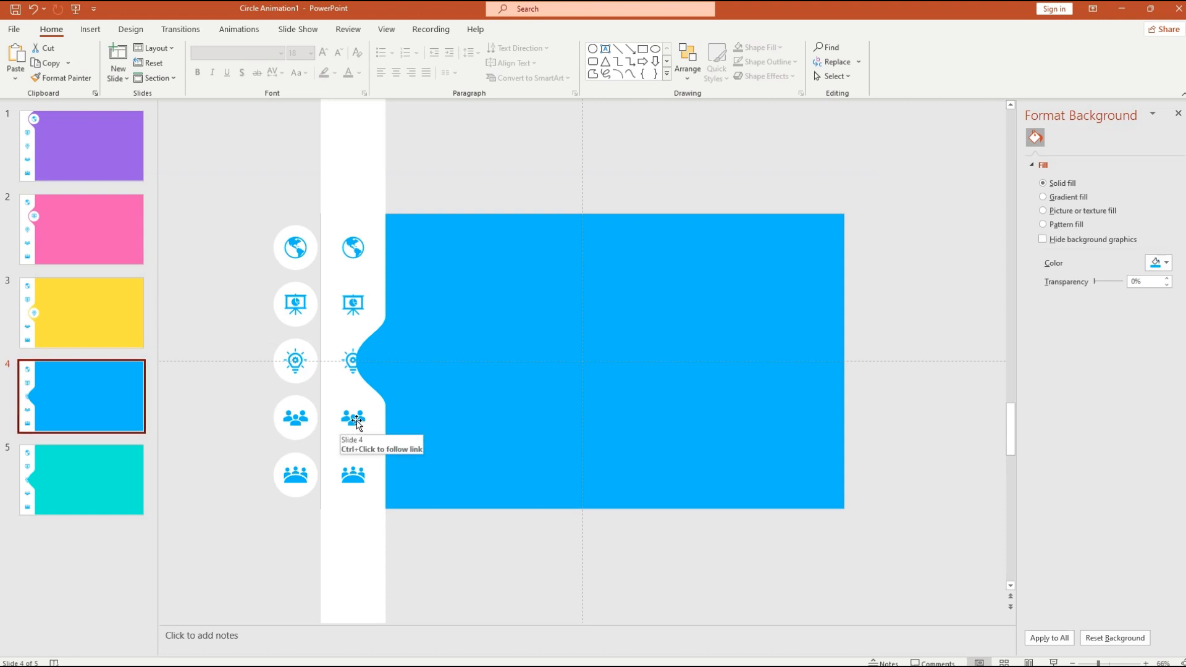
- Lower blue slide 4's bump to the people row with the strip's people icon hidden, then open slide 5
left_click(367, 548)
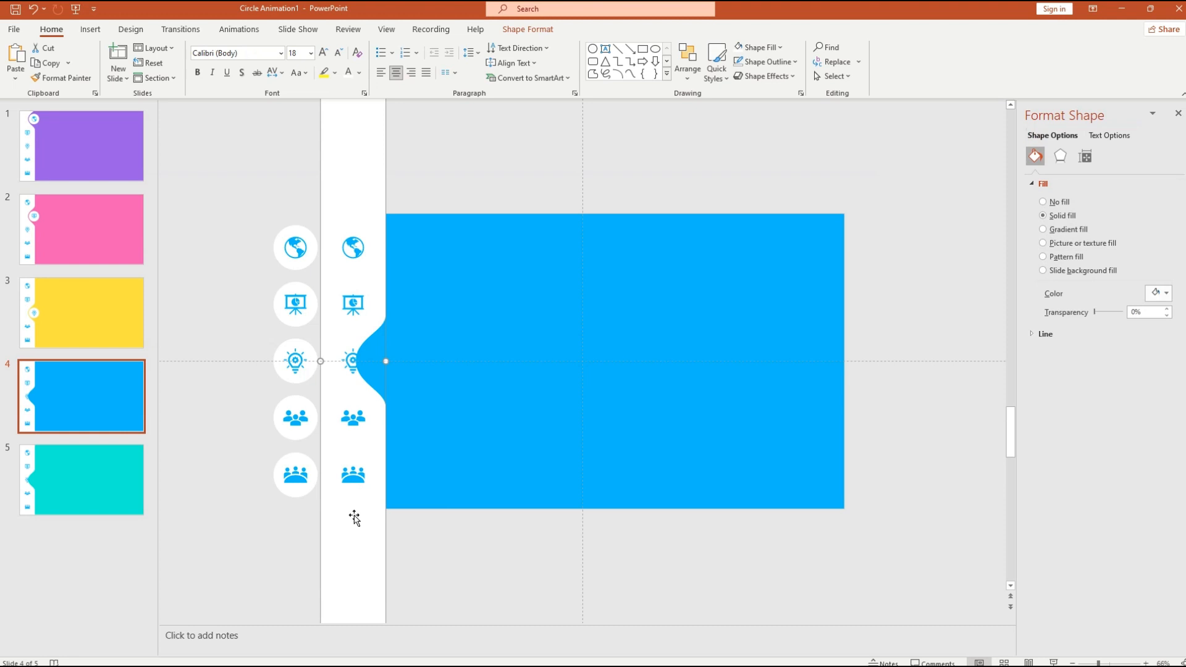
left_click_drag(356, 516, 357, 564)
left_click(351, 418)
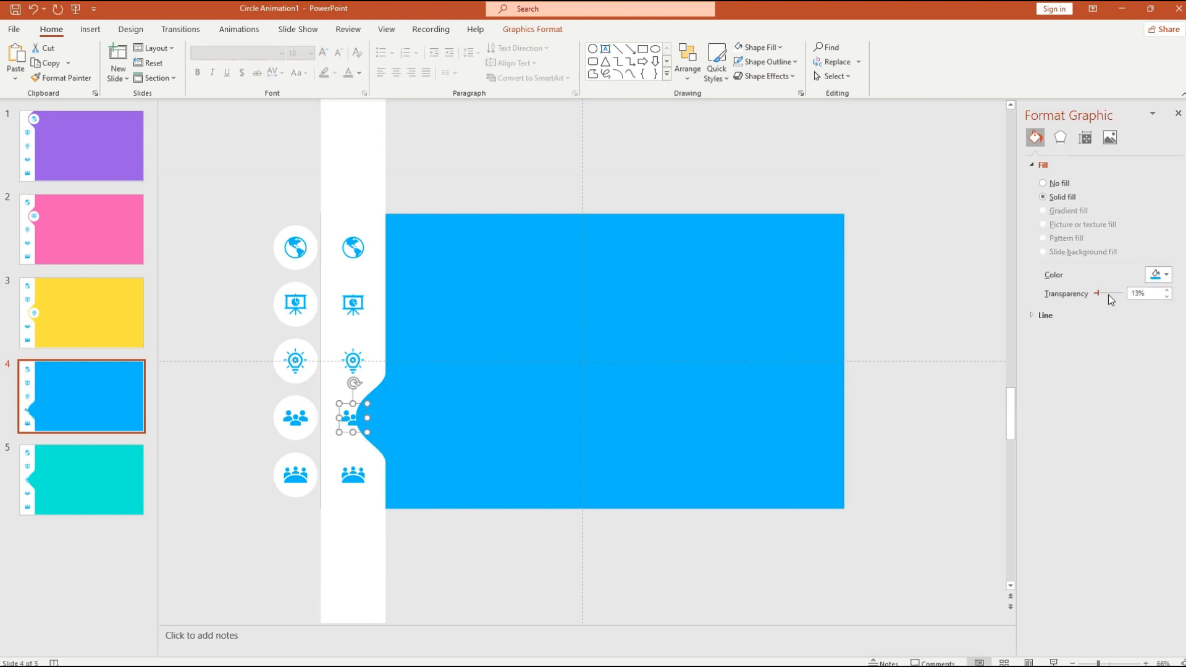
left_click_drag(361, 425, 385, 415)
left_click(307, 532)
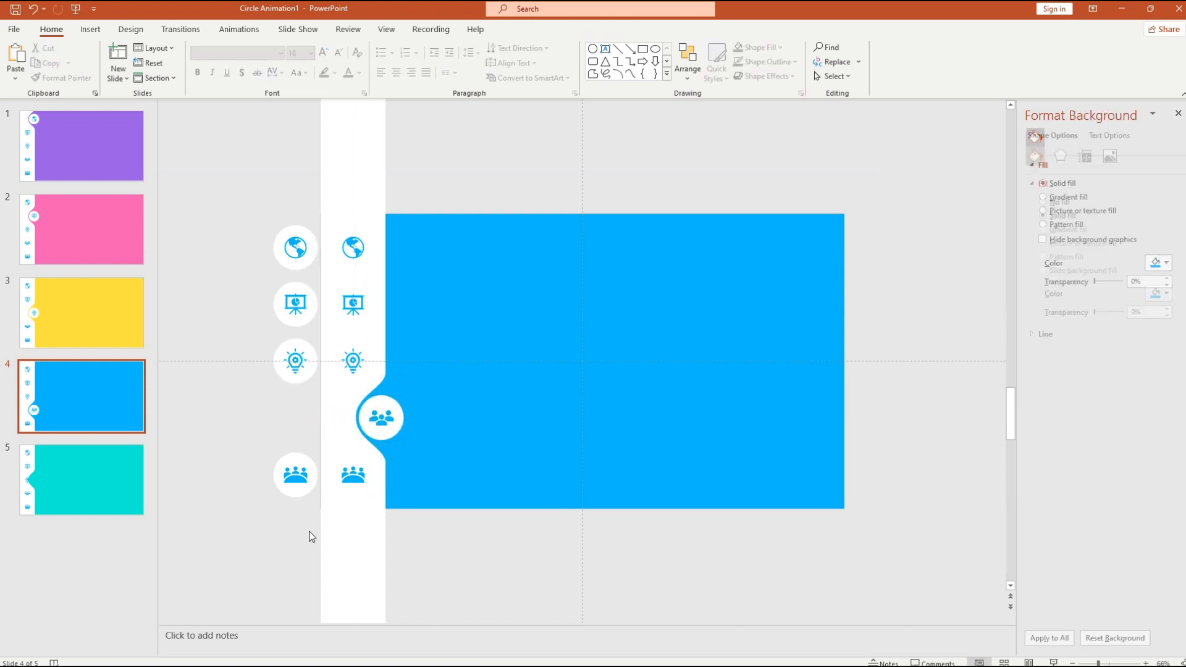
left_click(130, 472)
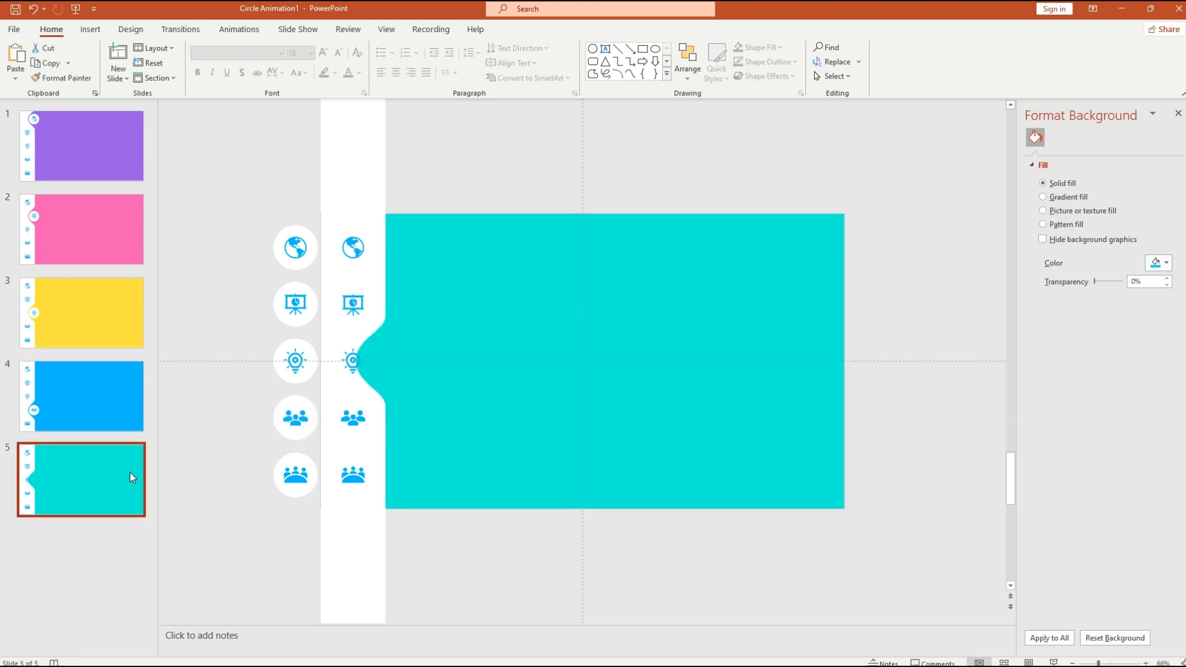
- Lower the teal bump to the bottom group row and drag the circled group icon into its notch
left_click(374, 537)
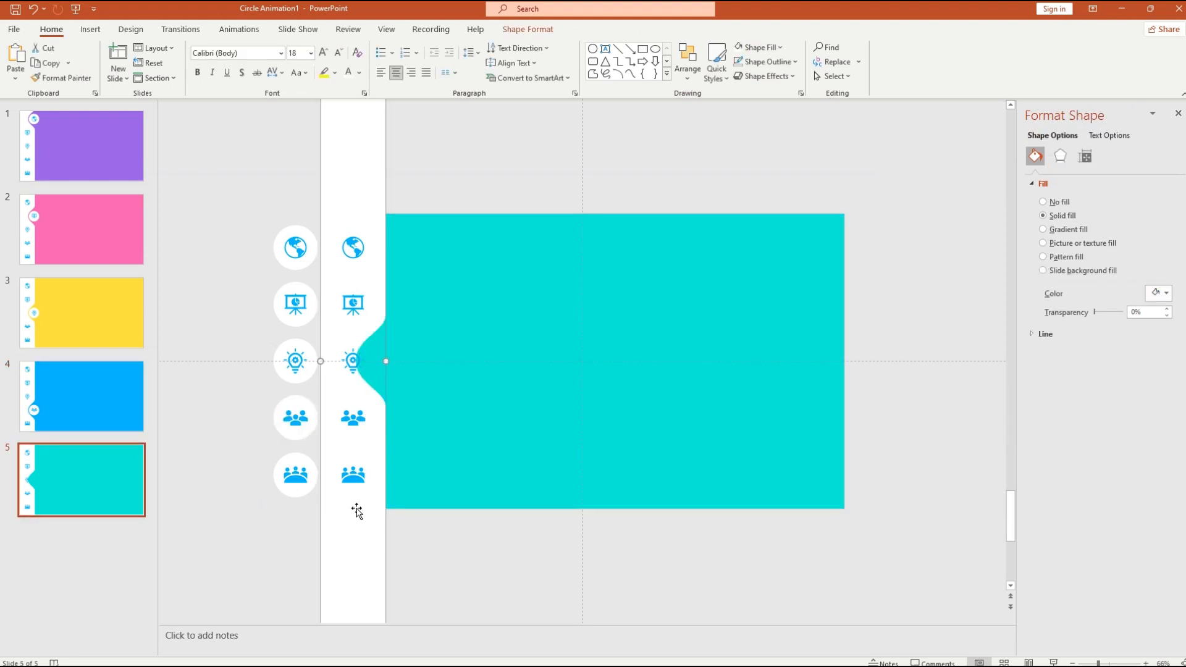
left_click_drag(357, 511, 360, 598)
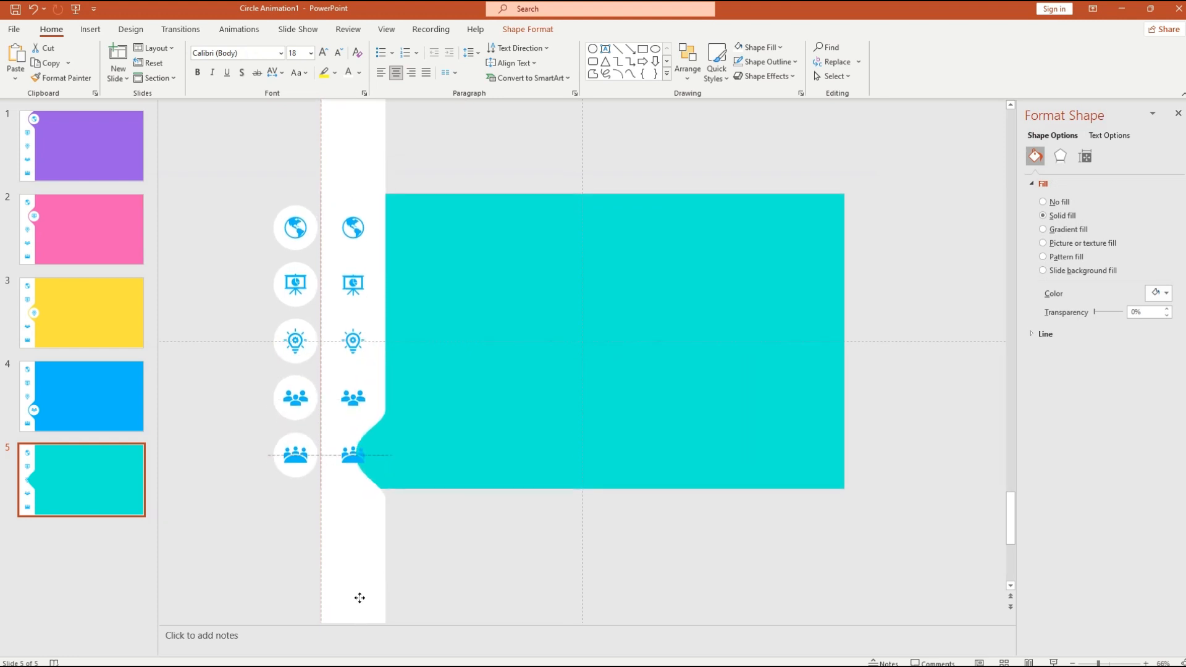
left_click(353, 455)
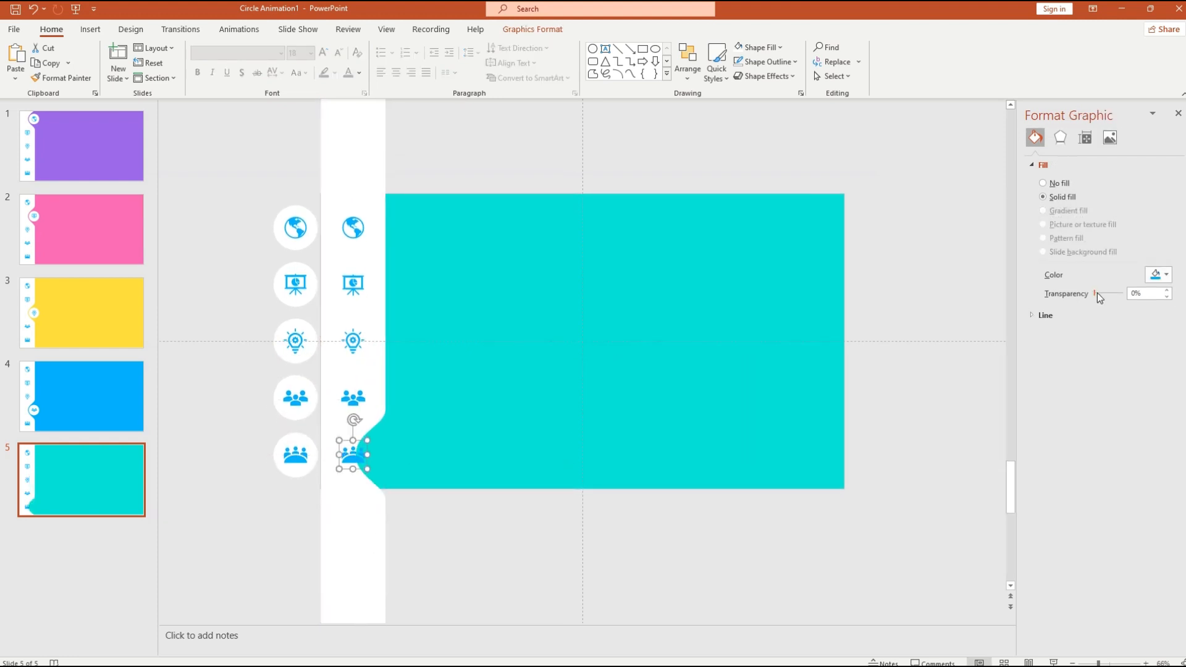
left_click(312, 467)
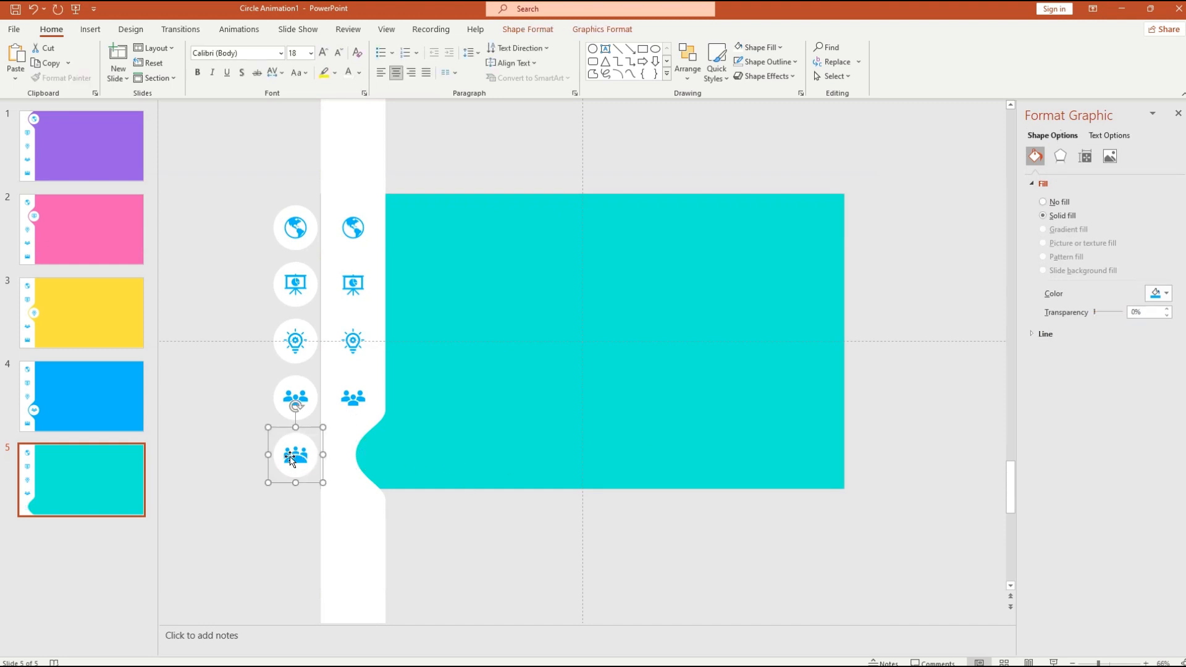
left_click_drag(291, 460, 378, 456)
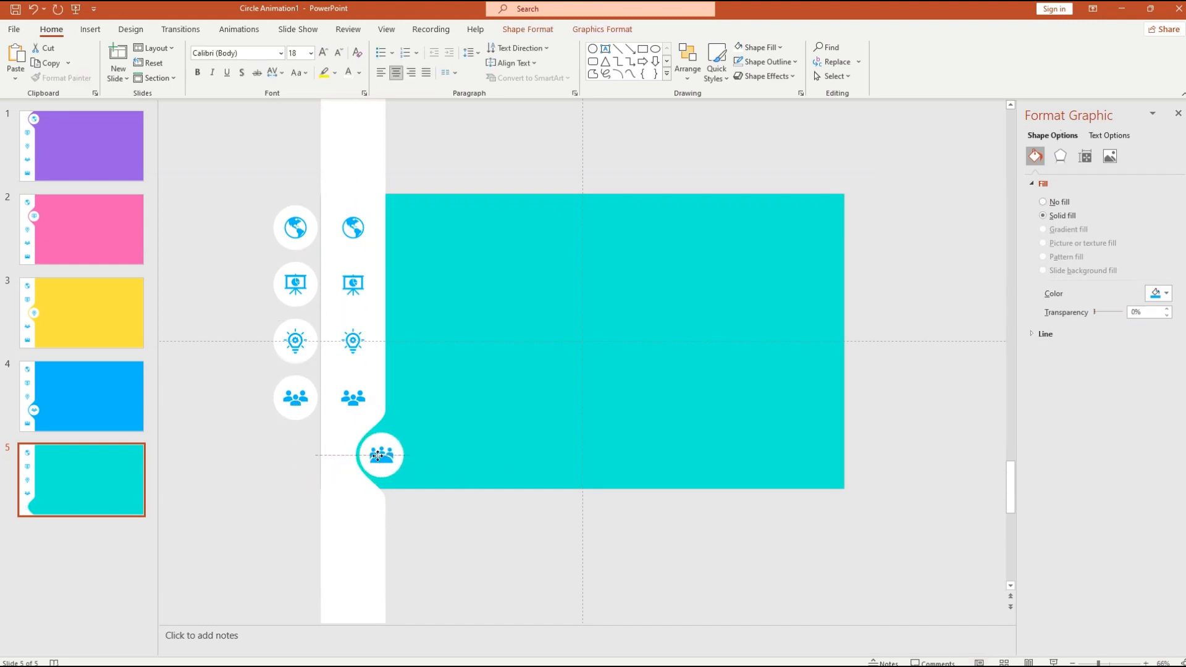
left_click(447, 540)
scroll(233, 405, "up", 1)
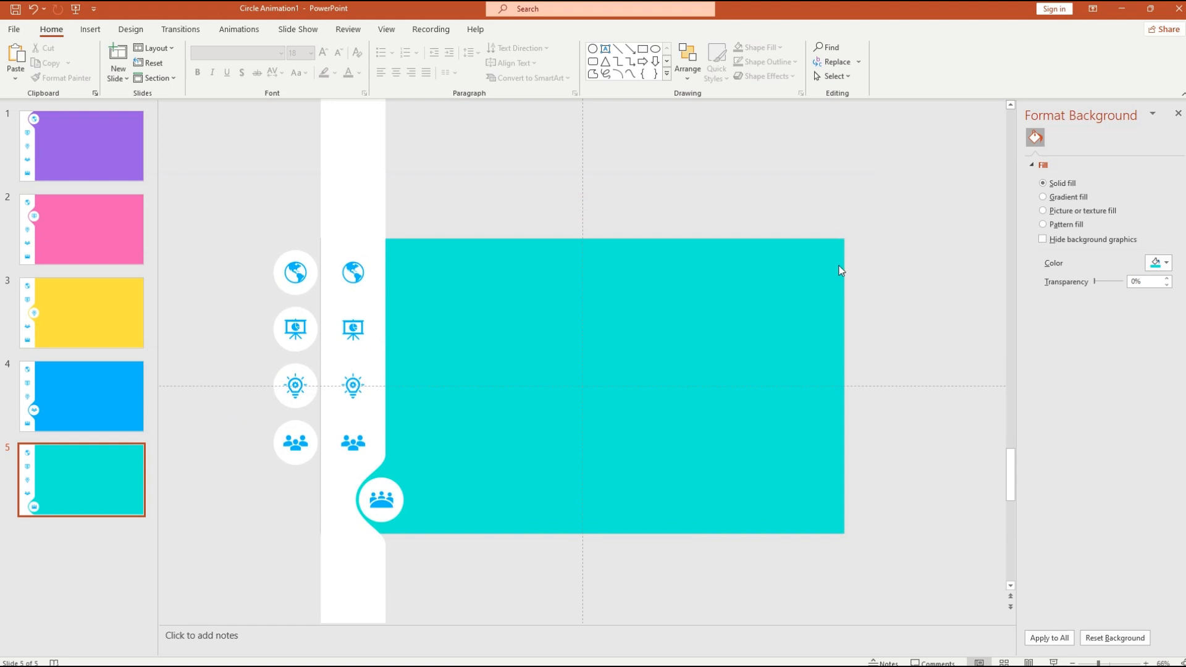
- Uncheck 'Display drawing guides on screen' in the Grid and Guides dialog
right_click(575, 381)
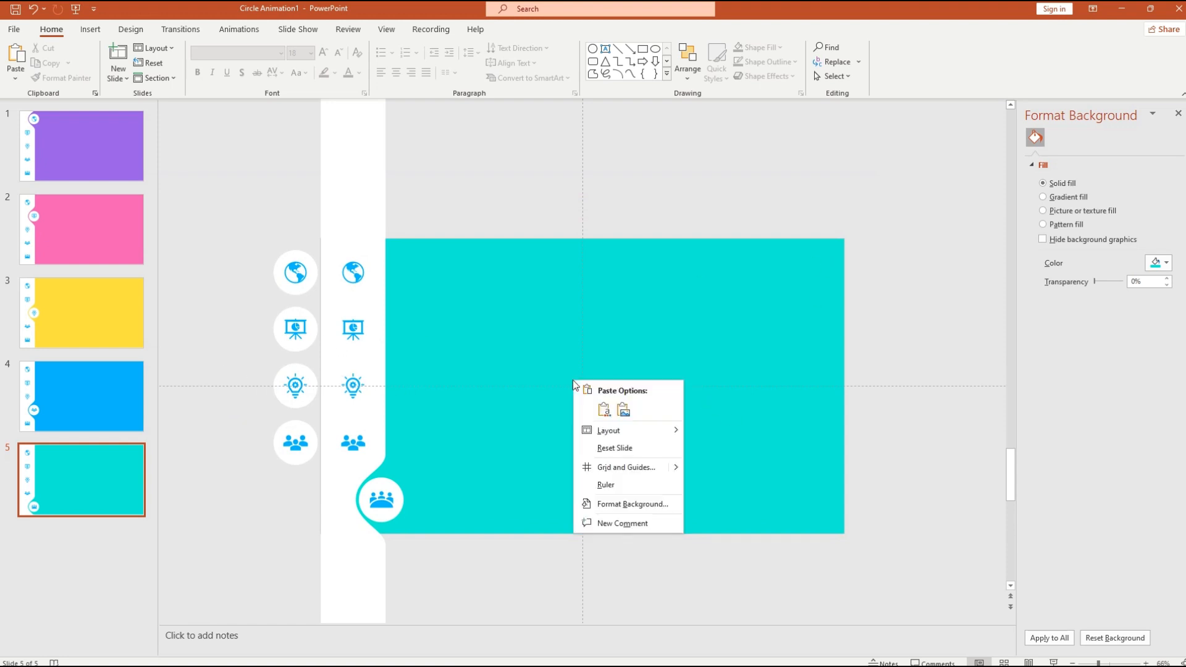
left_click(616, 470)
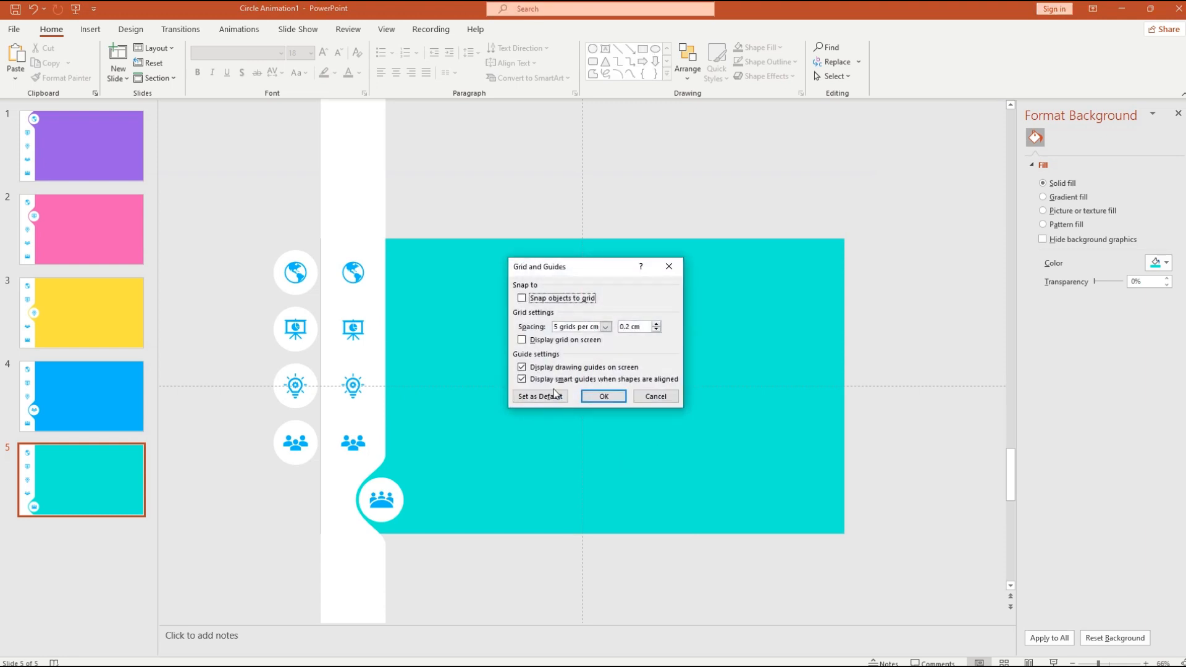
left_click(523, 368)
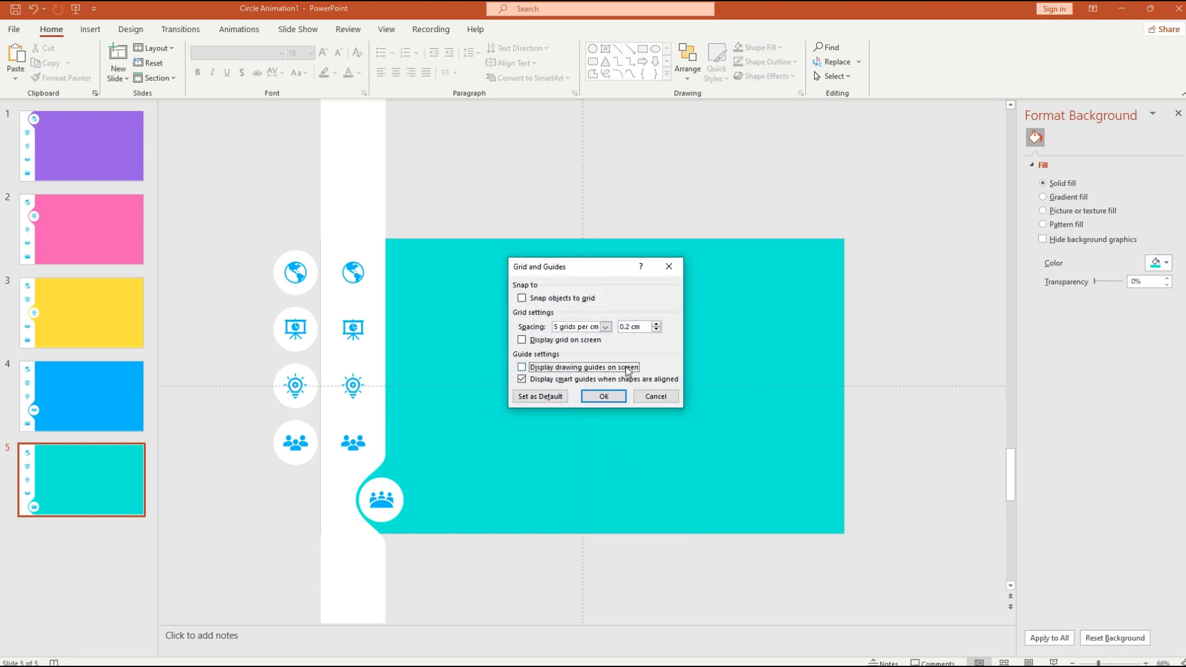
left_click(604, 399)
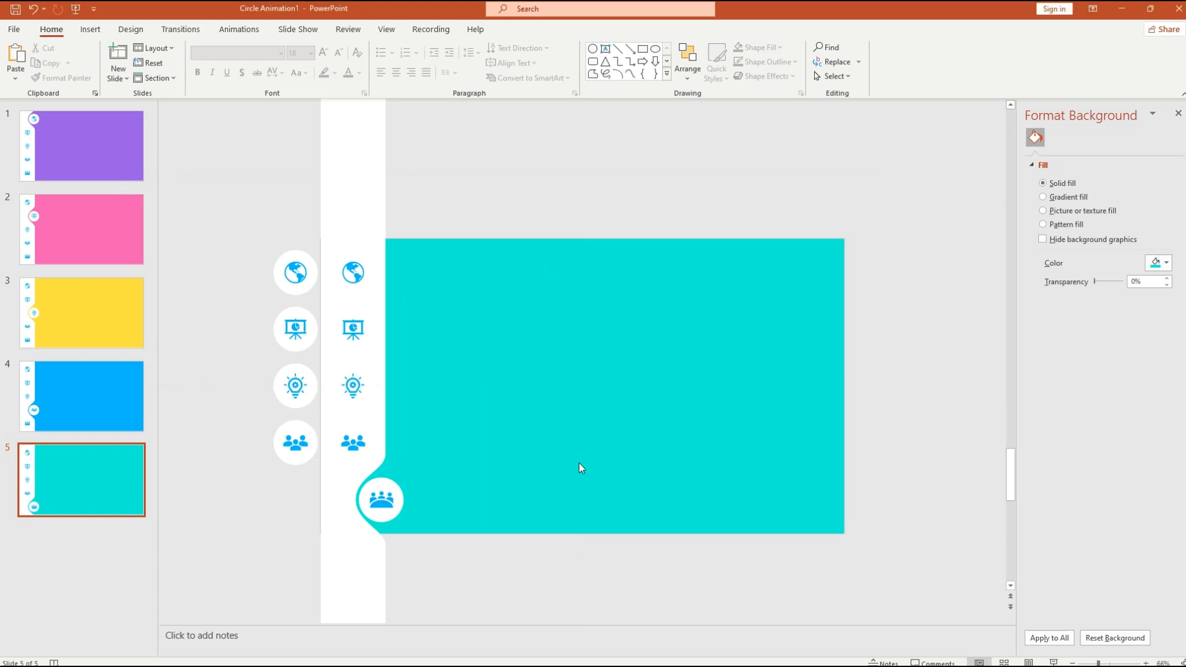
- Check slide 1 and slide 5 now that the guides are hidden
scroll(432, 402, "up", 1, "ctrl")
left_click(80, 142)
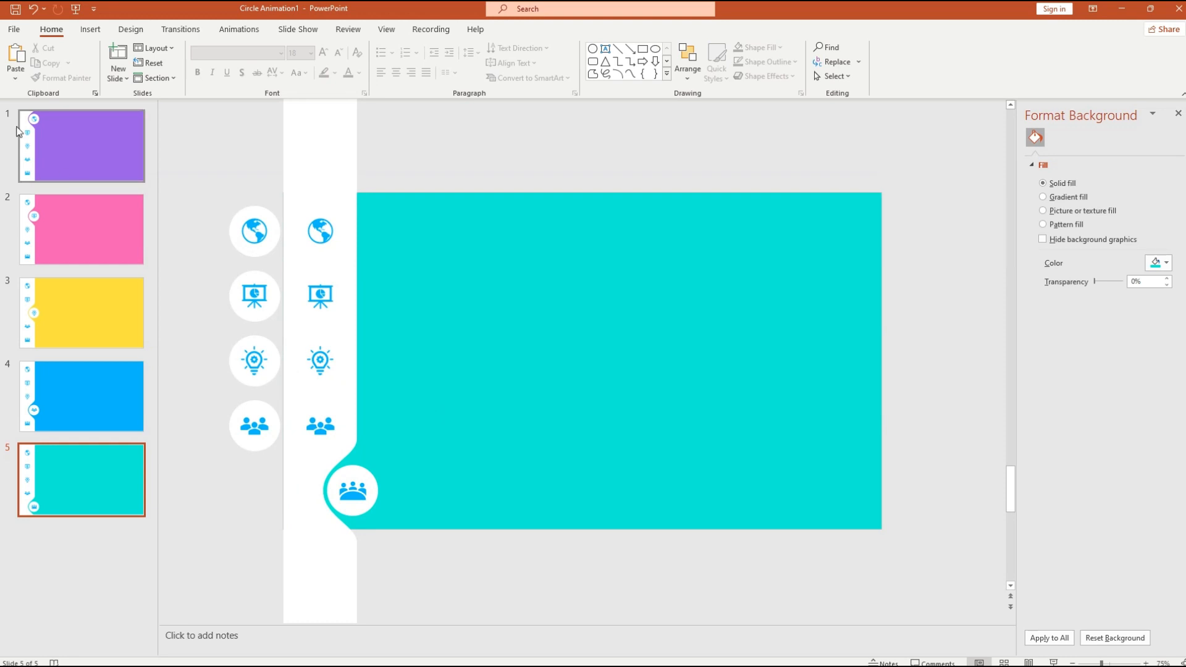
left_click(97, 476)
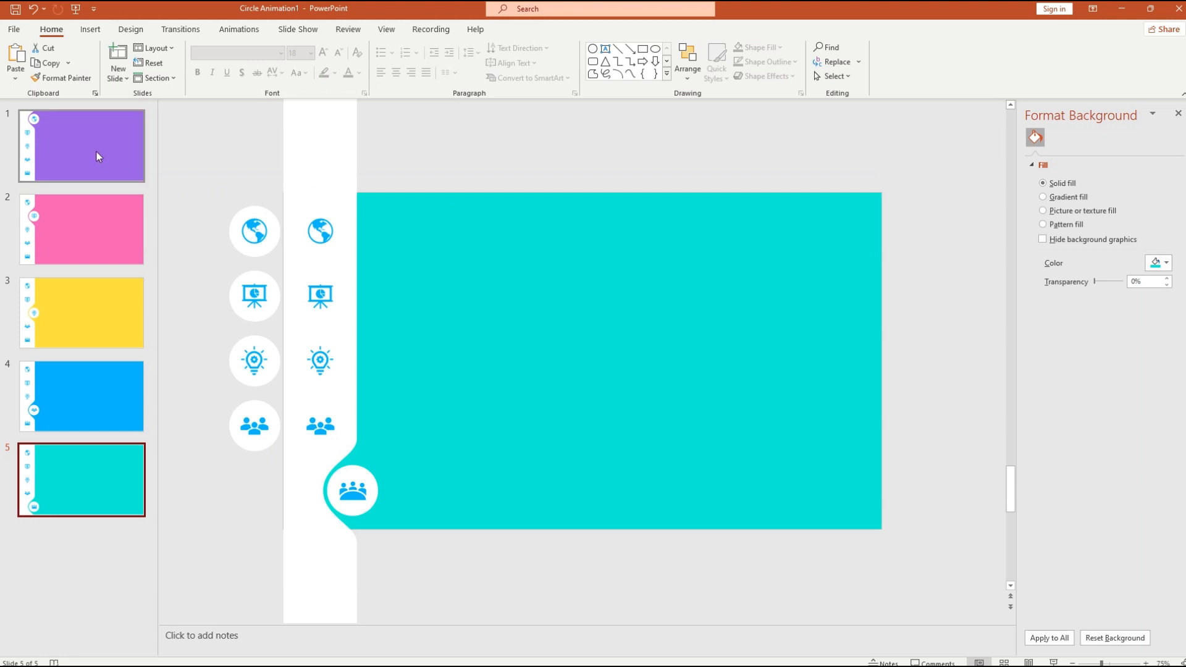
- Select slides 1 through 5 together in the thumbnail pane
left_click(92, 170, "shift")
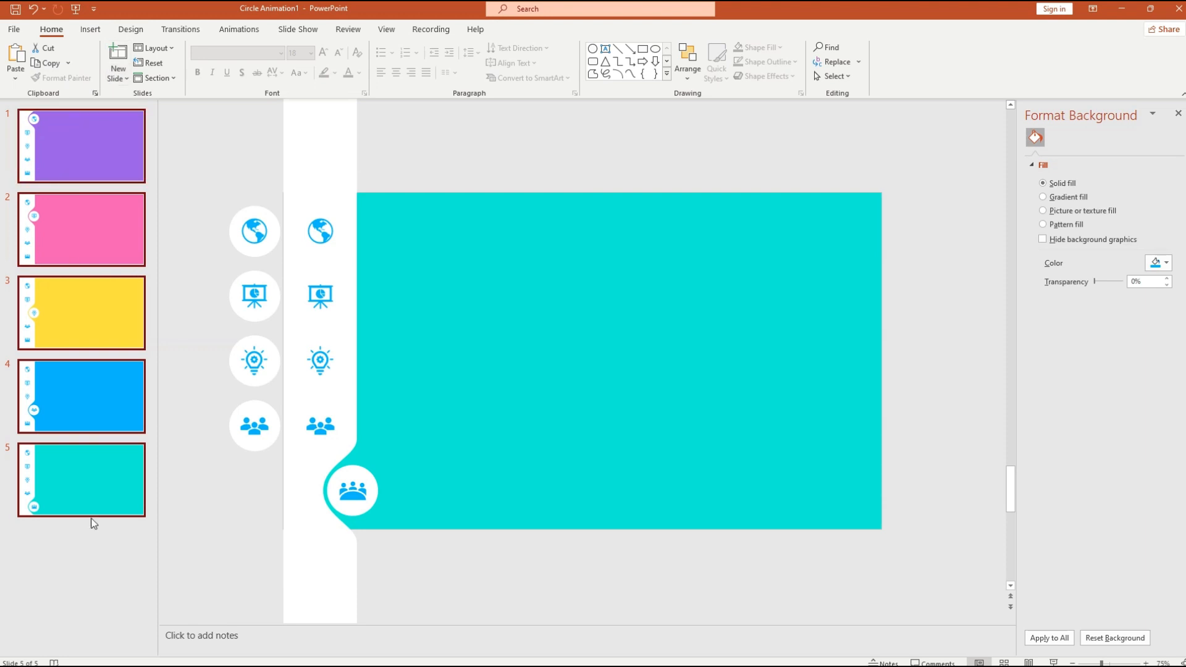
left_click(74, 564)
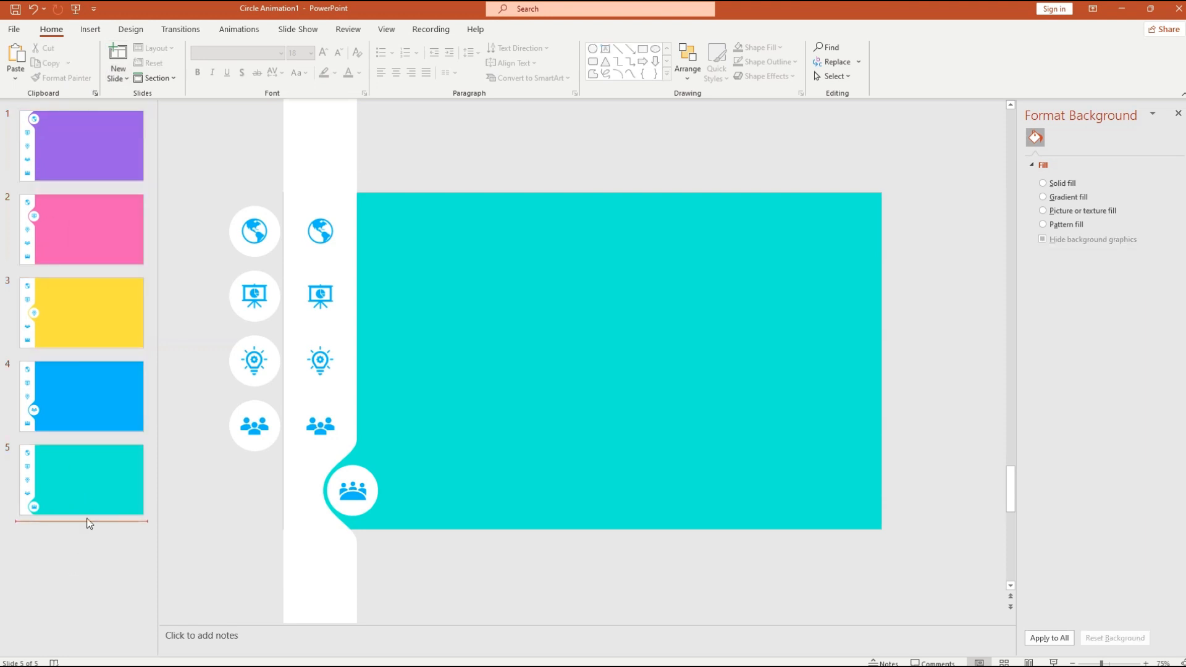
left_click(86, 486)
left_click(91, 123)
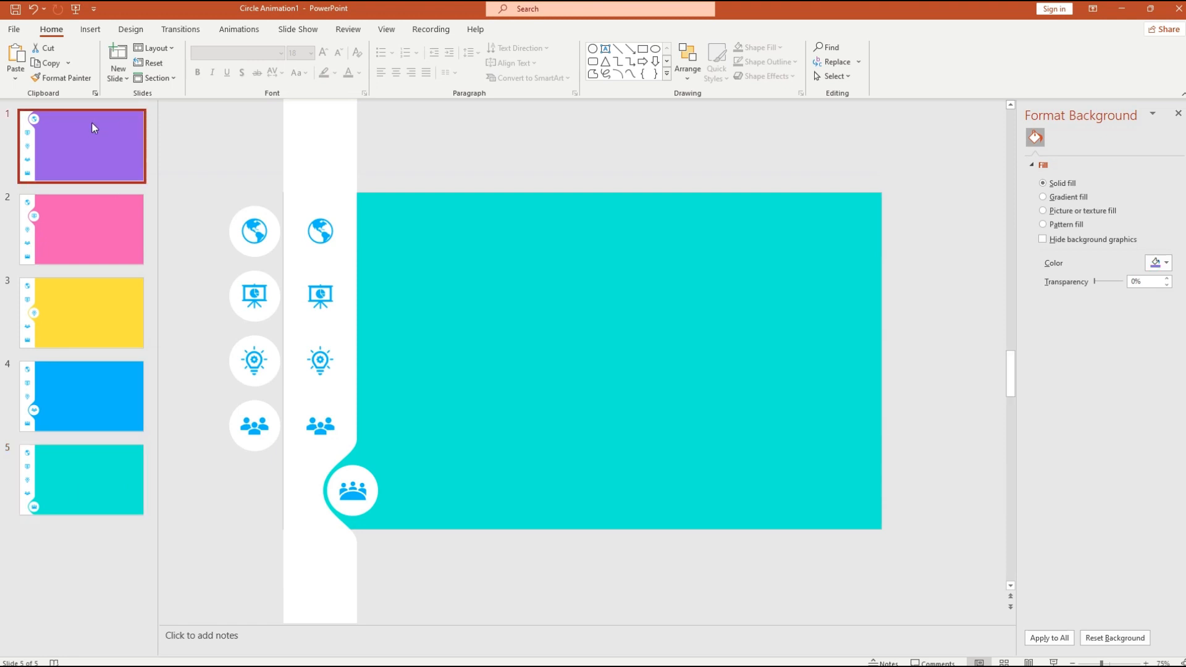
left_click(95, 479)
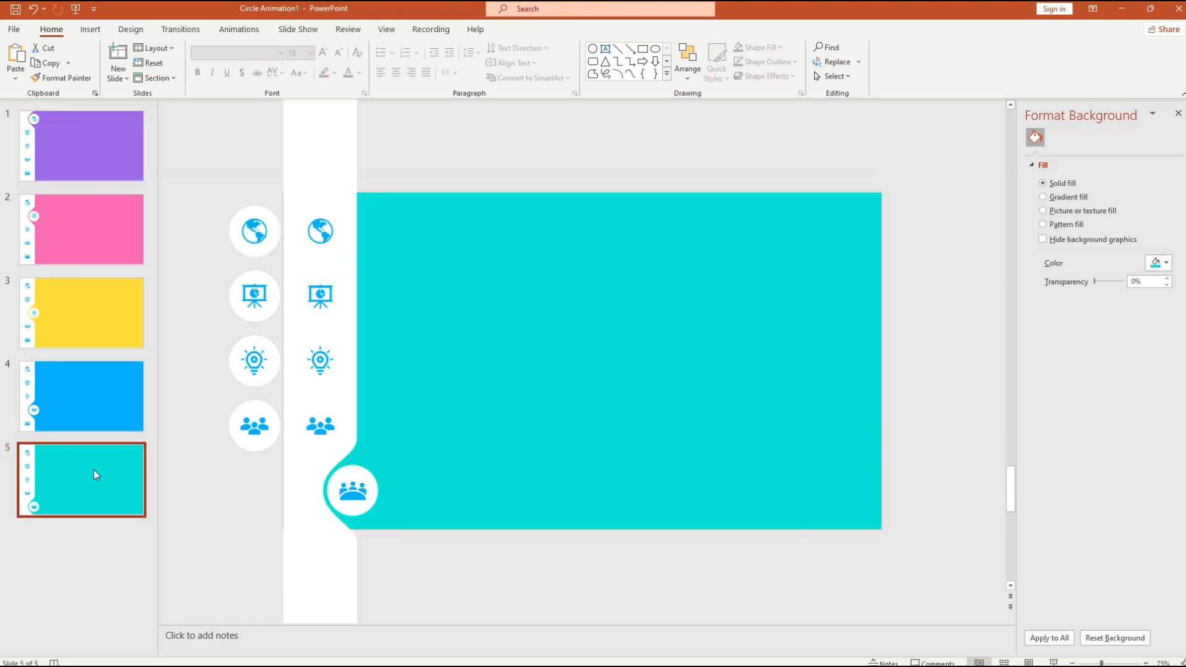
left_click(81, 137, "shift")
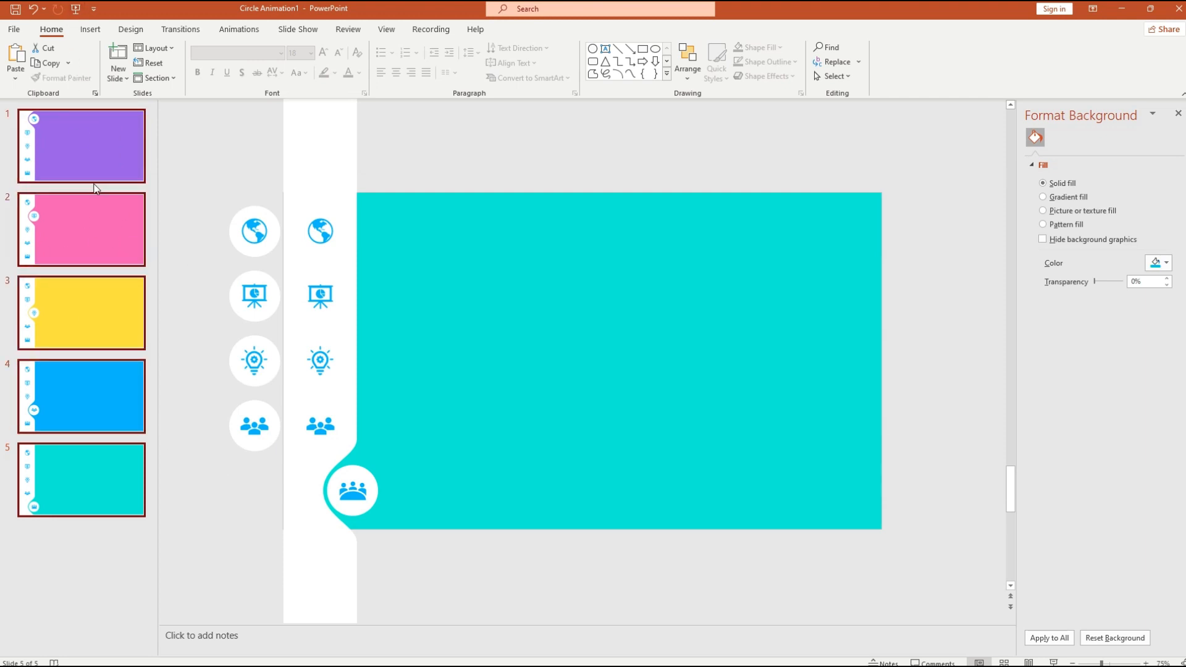
- Apply the Morph transition to all five slides with a 0.5-second duration
left_click(171, 31)
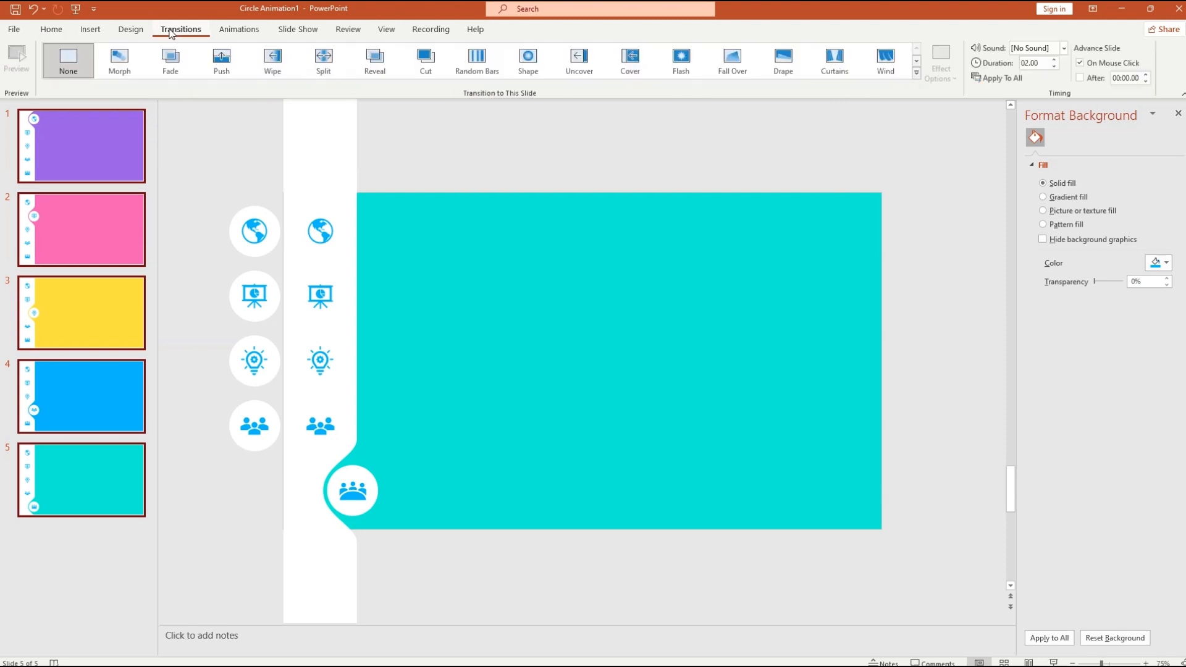
left_click(119, 67)
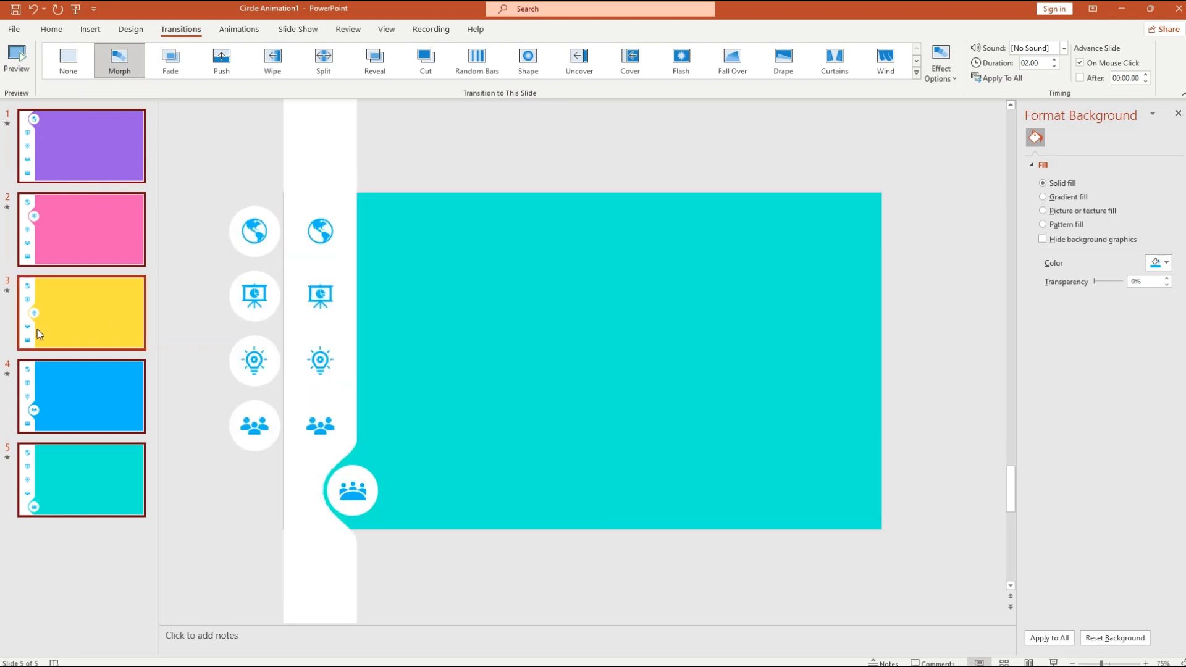
left_click(8, 296)
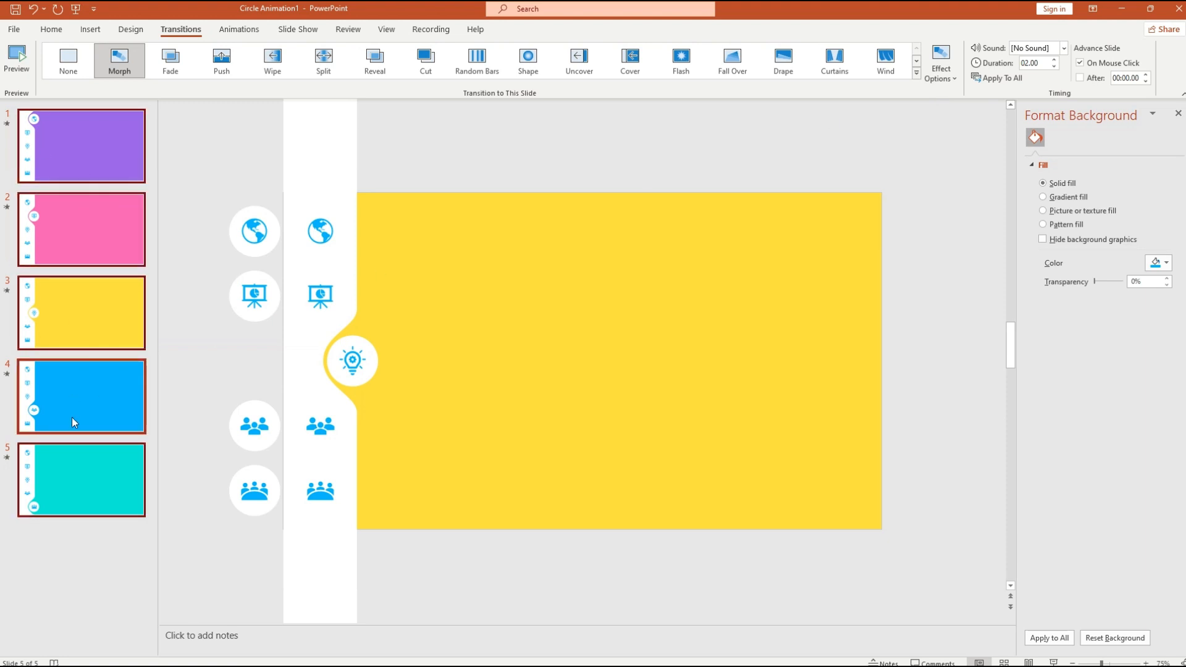
left_click(1041, 62)
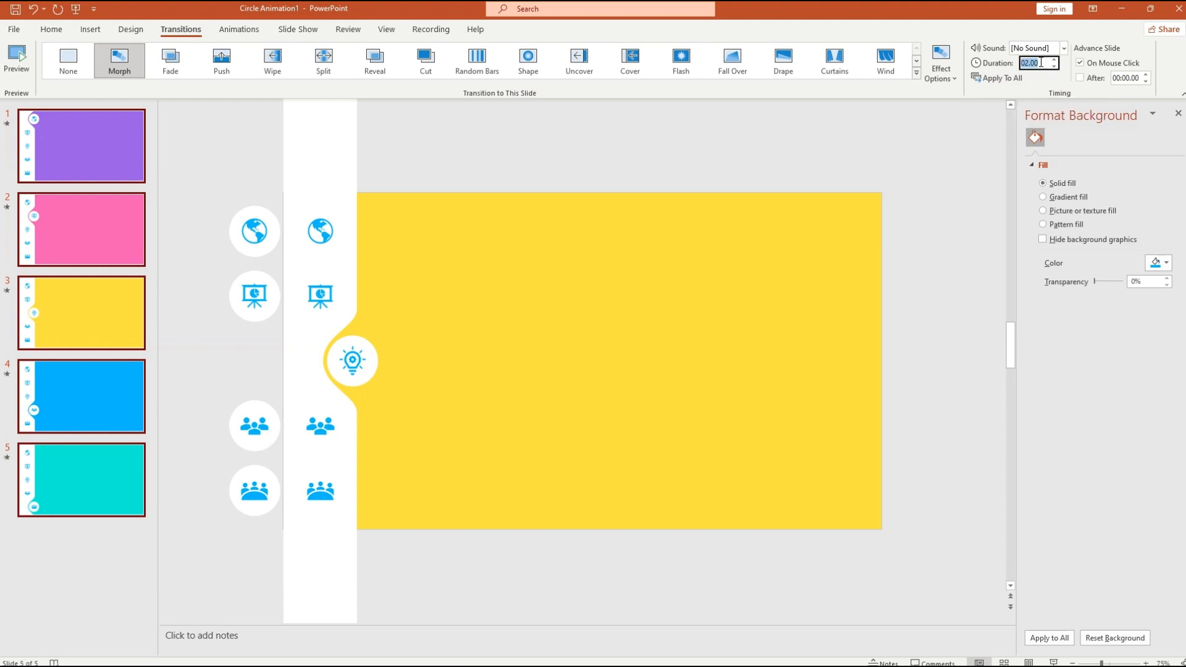
type("0.5")
left_click(933, 179)
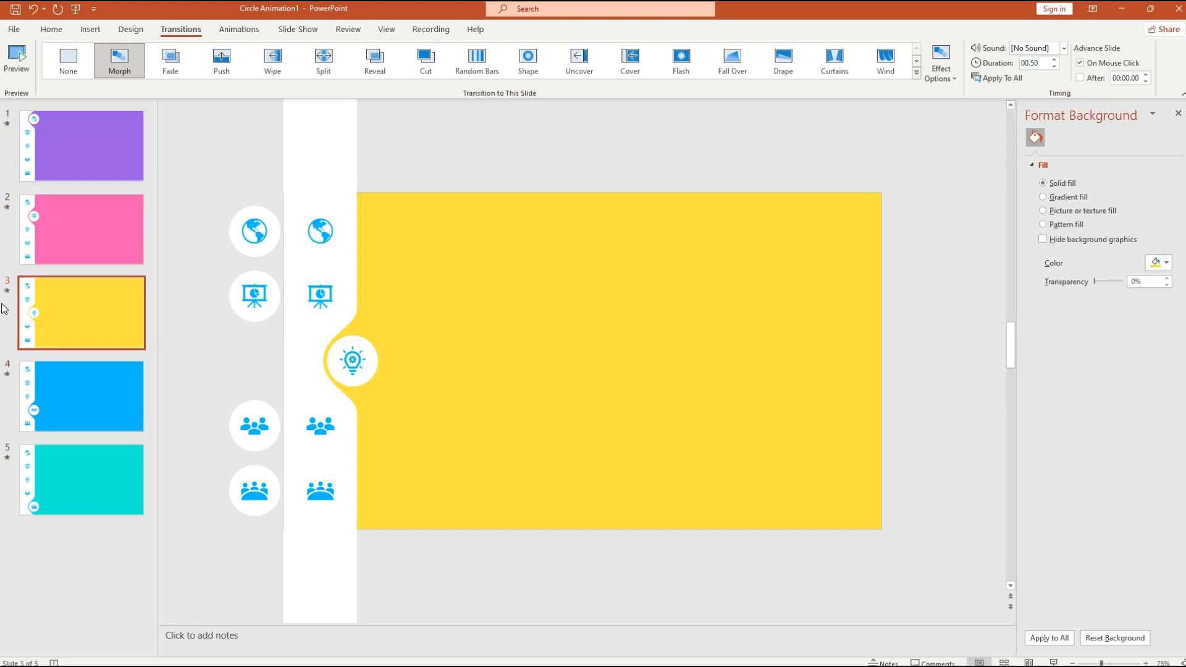
- Preview the Morph transition into slides 4, 3, 2 and 1
left_click(9, 378)
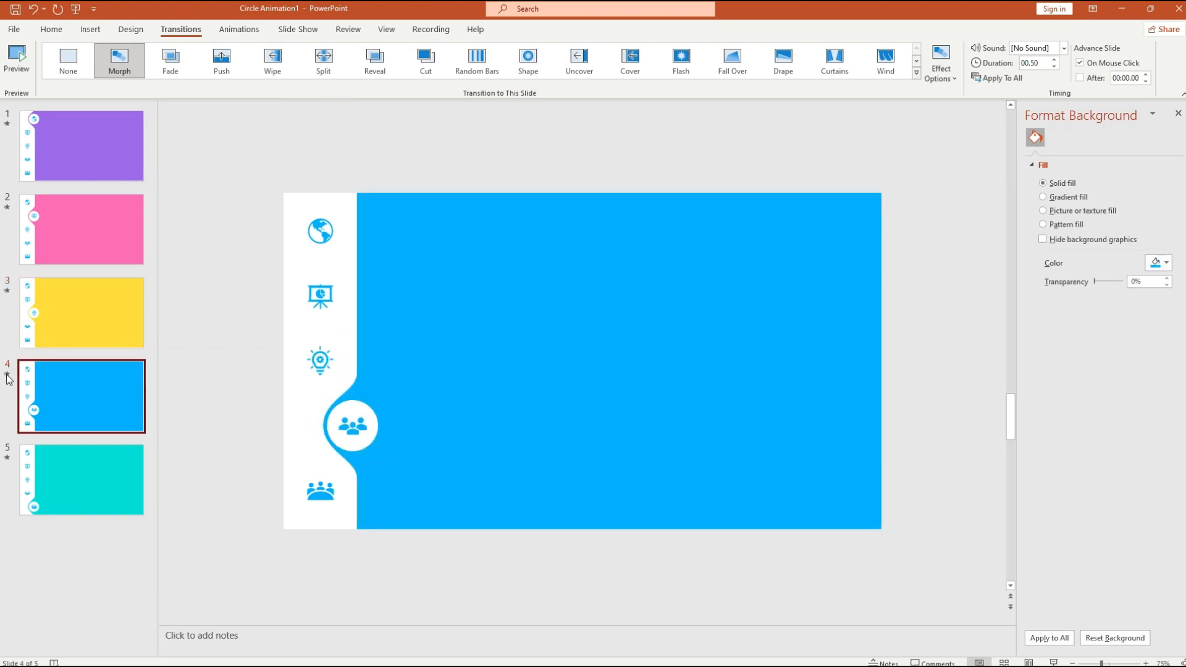
left_click(8, 318)
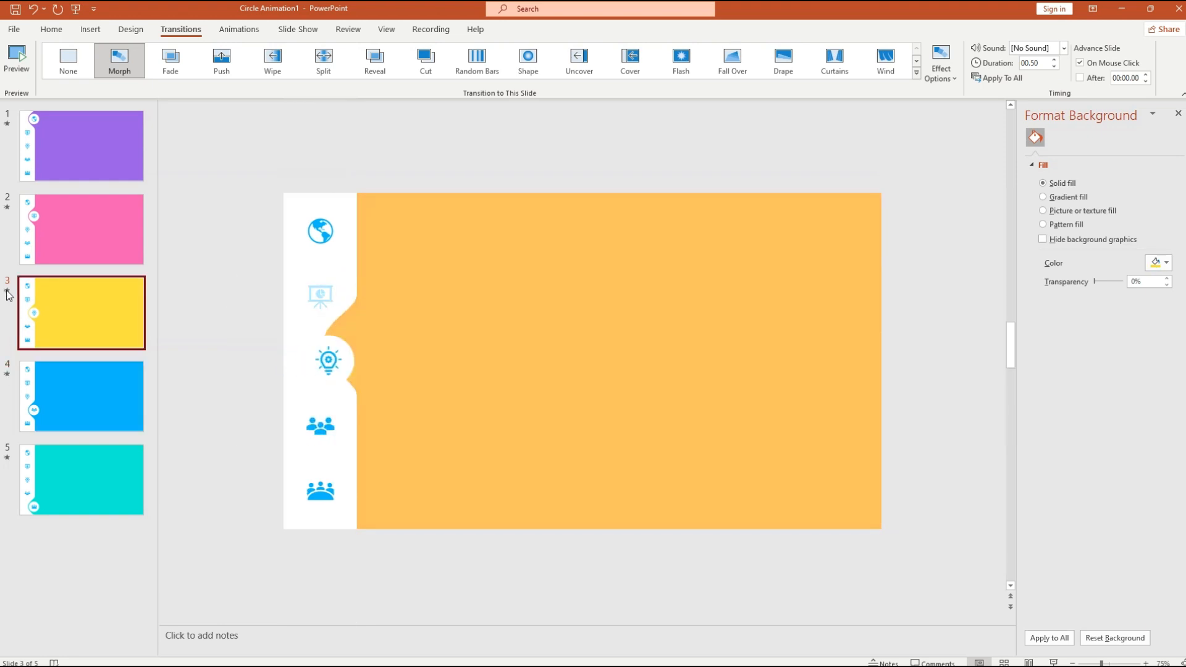
left_click(9, 211)
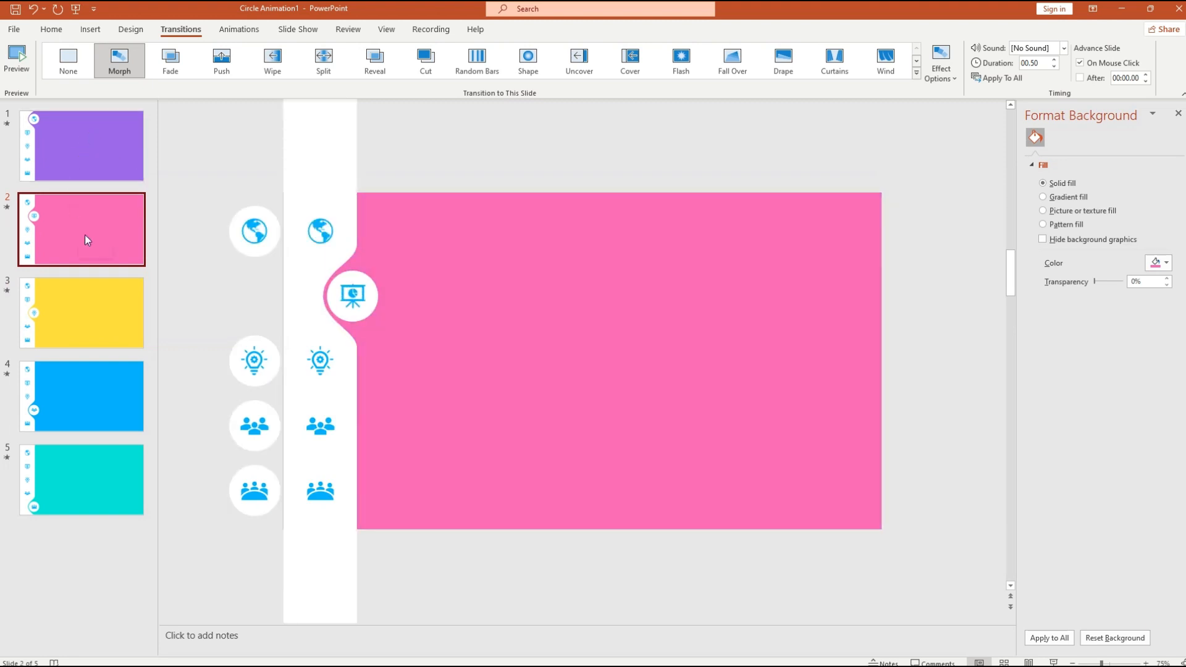
left_click(95, 157)
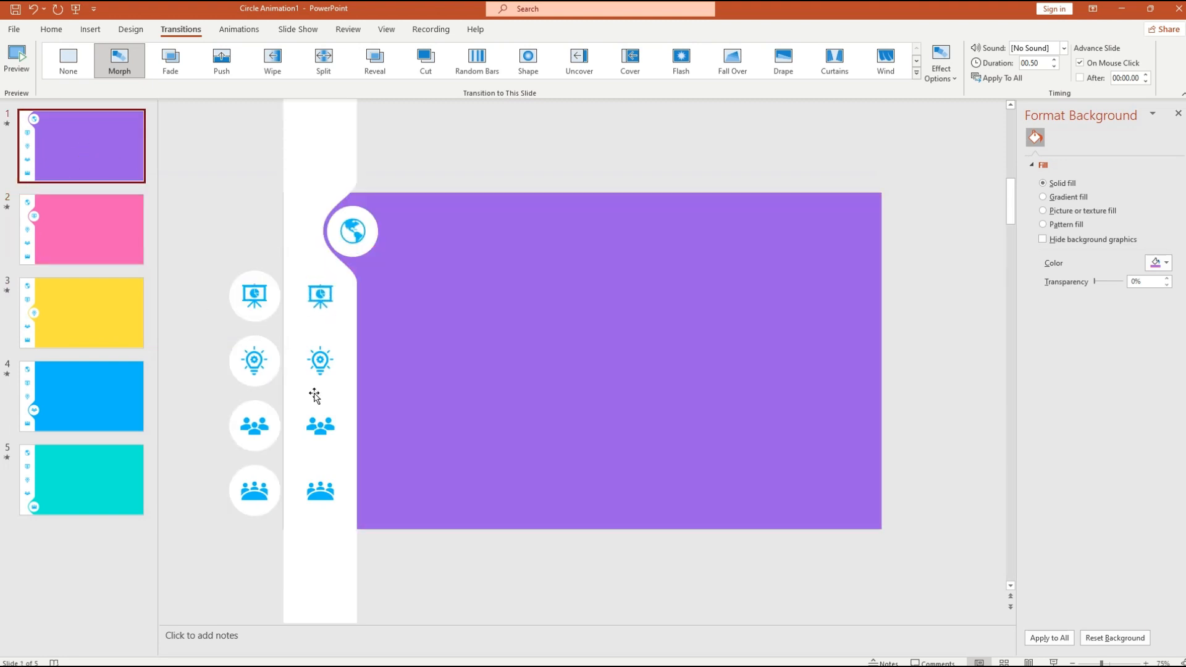
- Run the show from the beginning, using sidebar icons to jump to slides 3, 1, 4, 2, 5, then exit
left_click(77, 9)
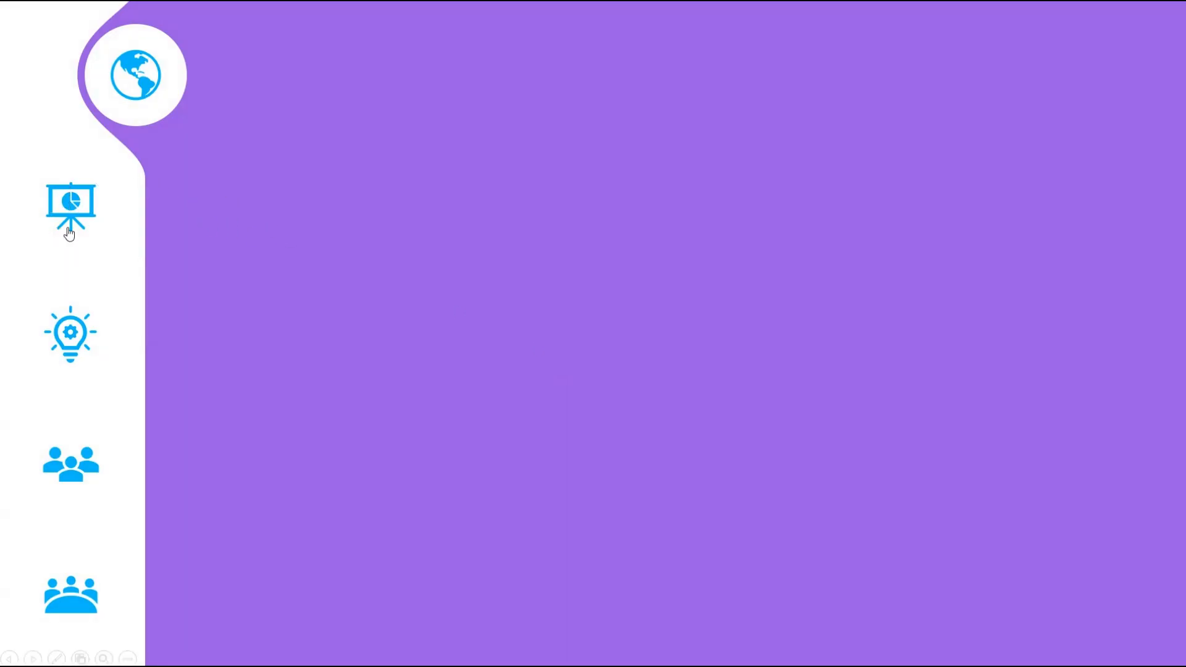
left_click(73, 342)
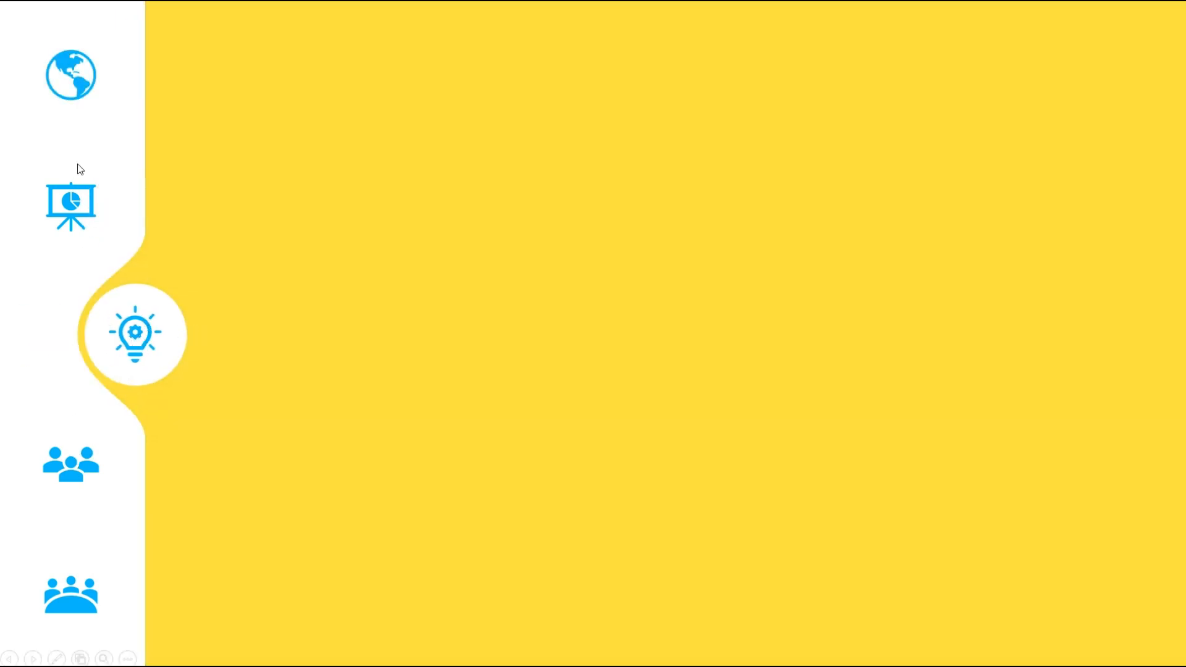
left_click(87, 87)
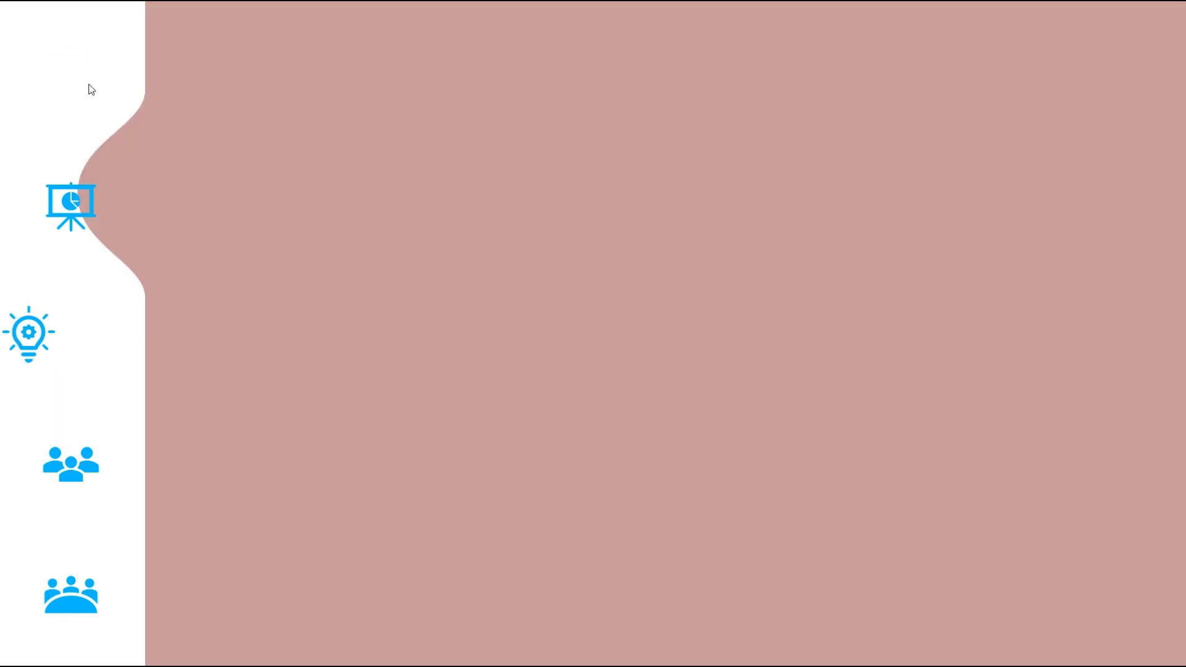
left_click(76, 474)
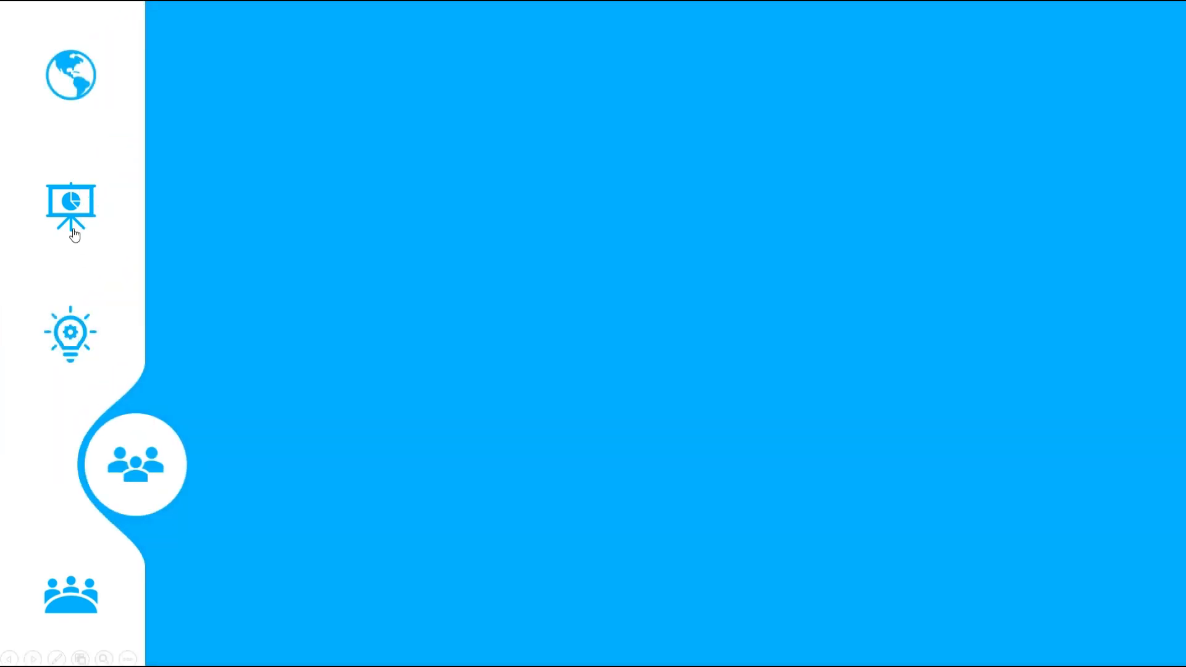
left_click(93, 210)
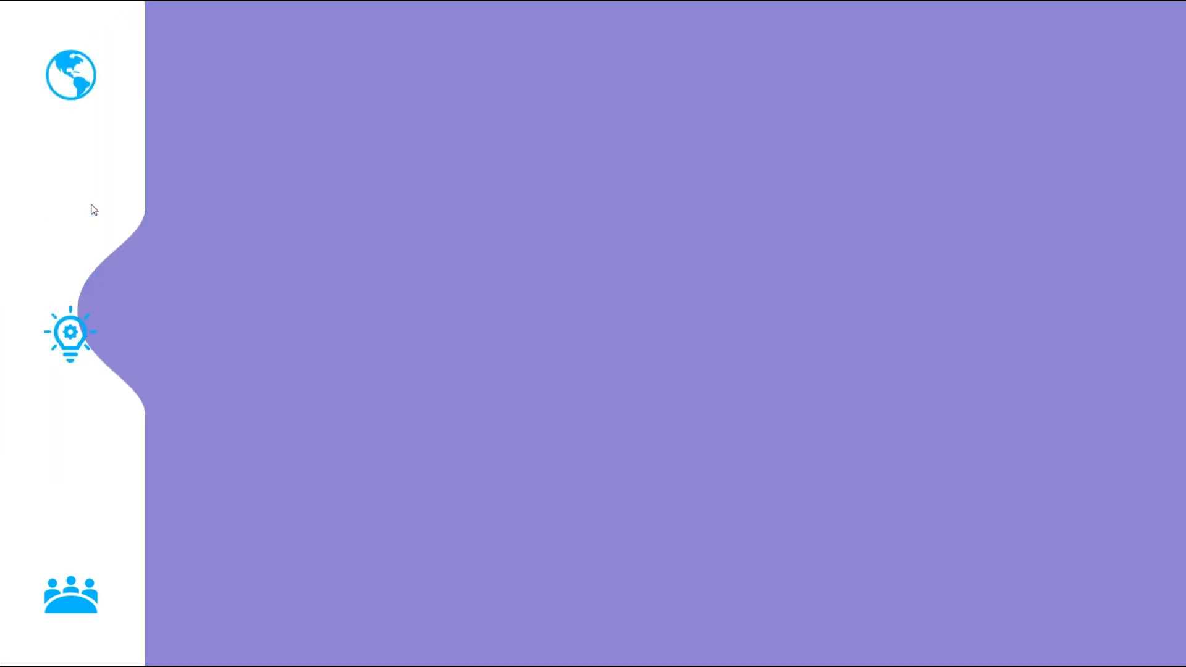
left_click(84, 603)
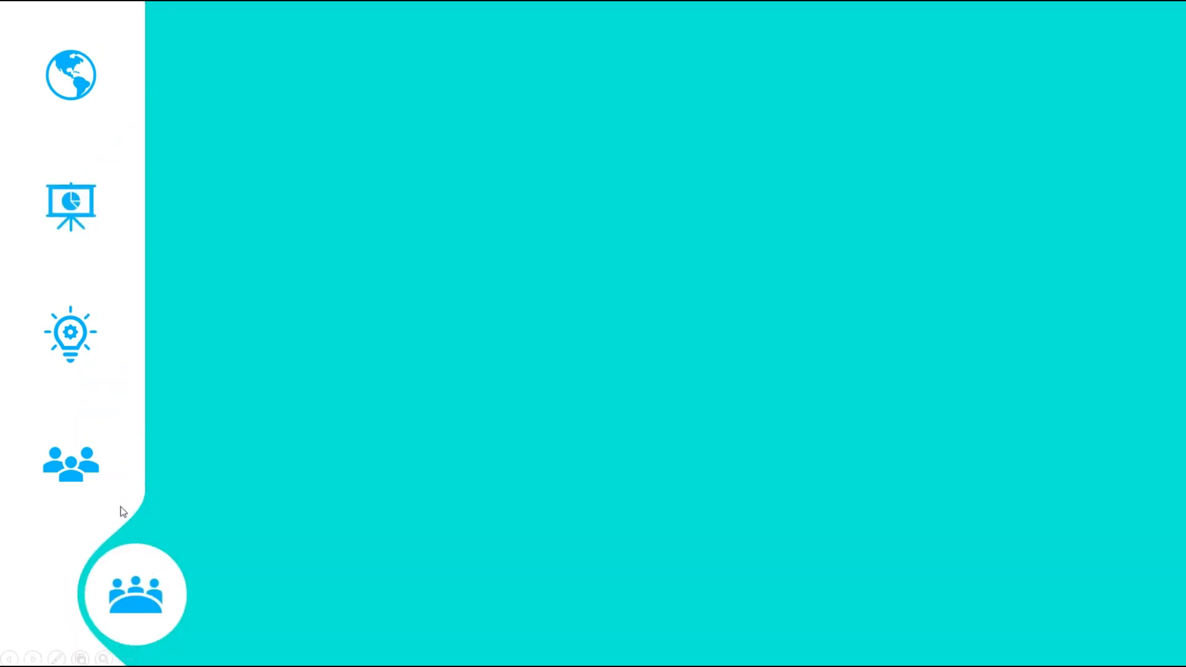
key("Escape")
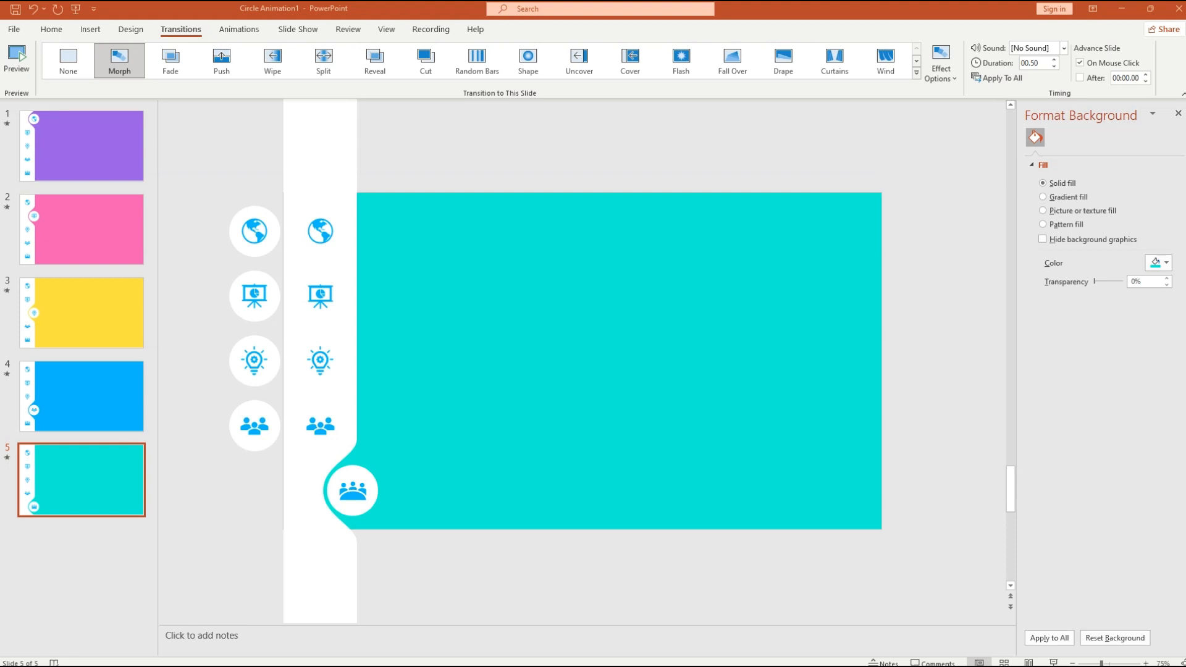
- Paste the subscribe message, badge and hand picture onto yellow slide 3
left_click(72, 313)
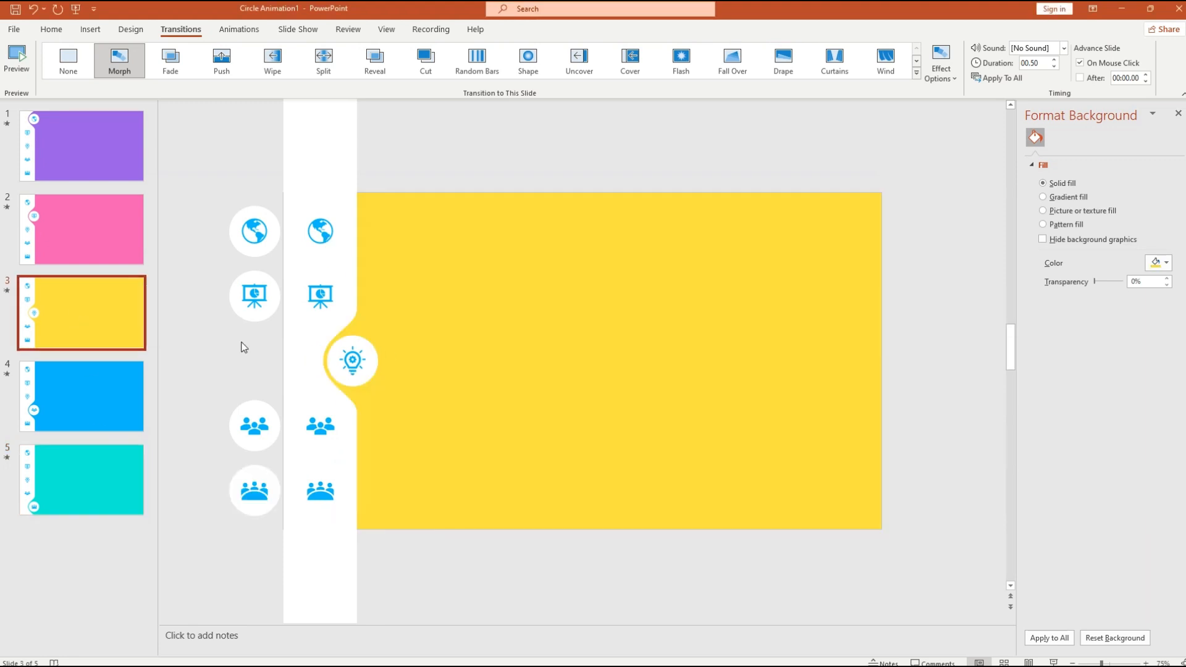
key("ctrl+v")
left_click(628, 357)
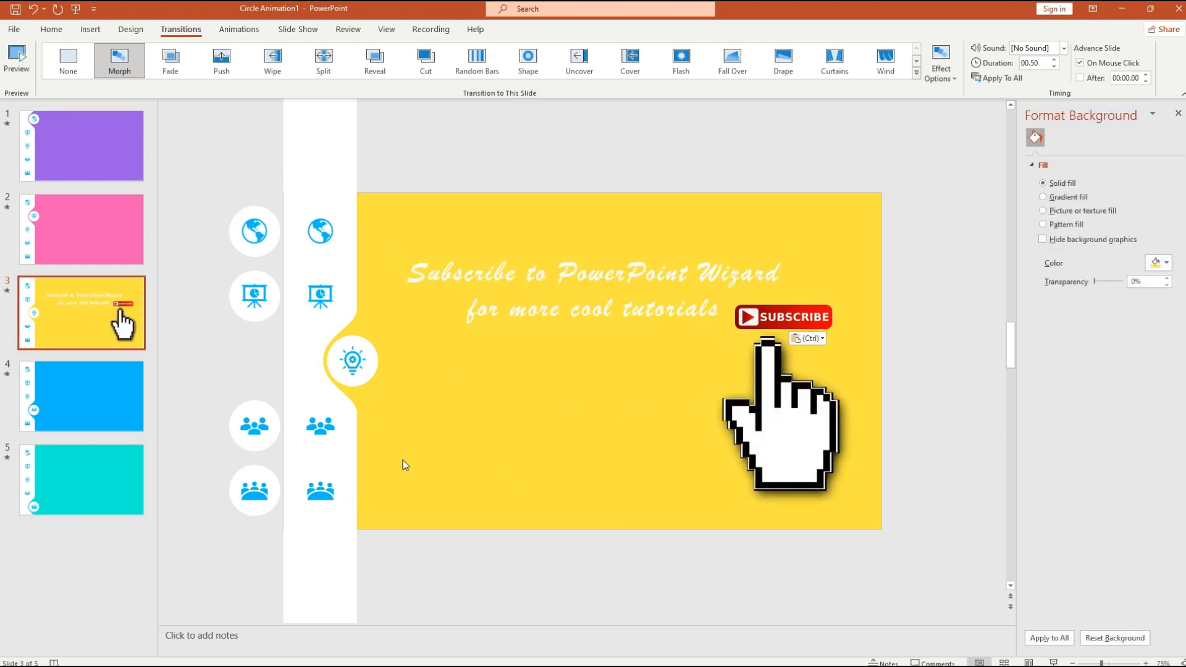
- Play the show and jump through slides 2 and 4 to the yellow subscribe slide
left_click(96, 8)
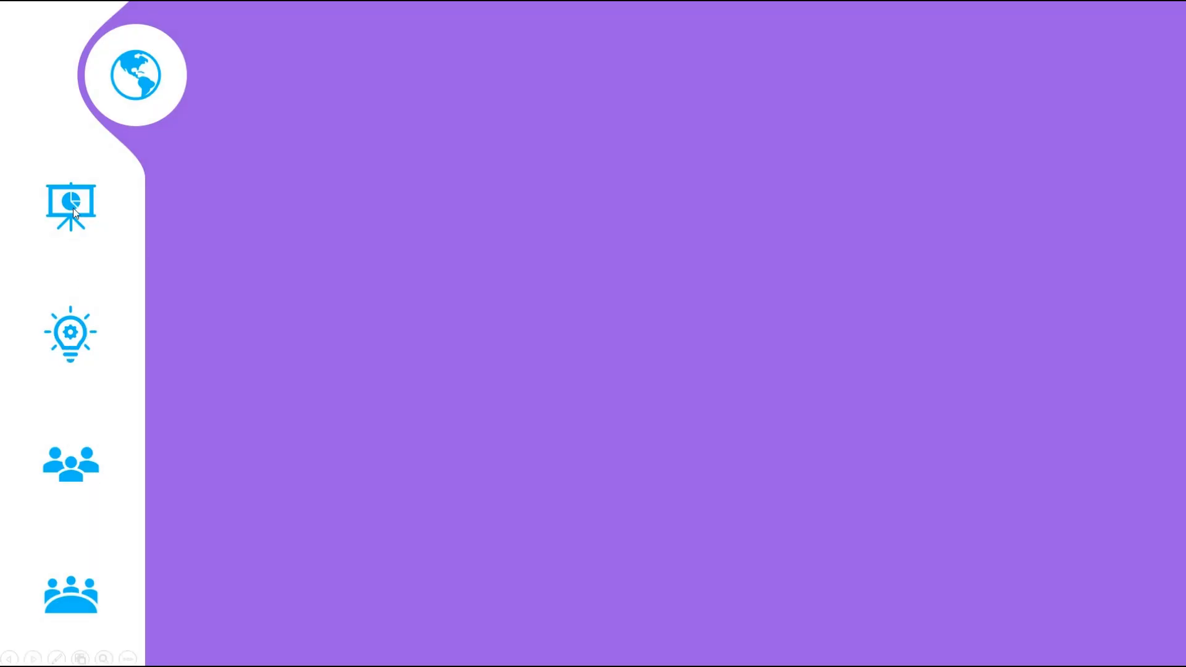
left_click(73, 207)
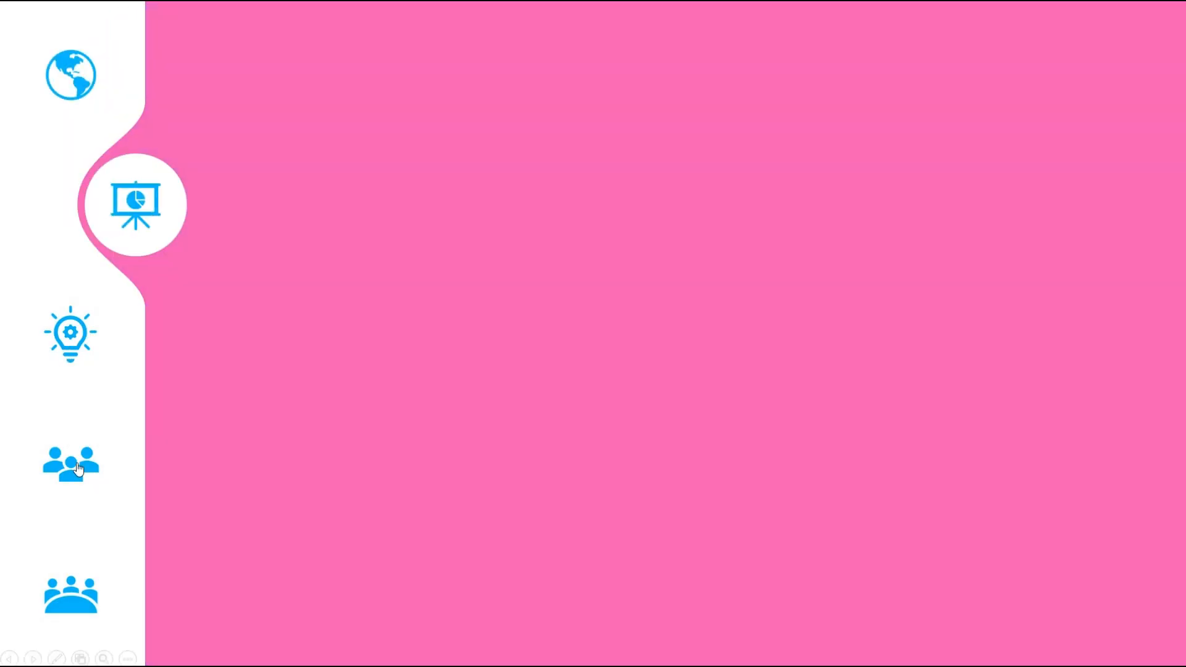
left_click(77, 464)
left_click(68, 332)
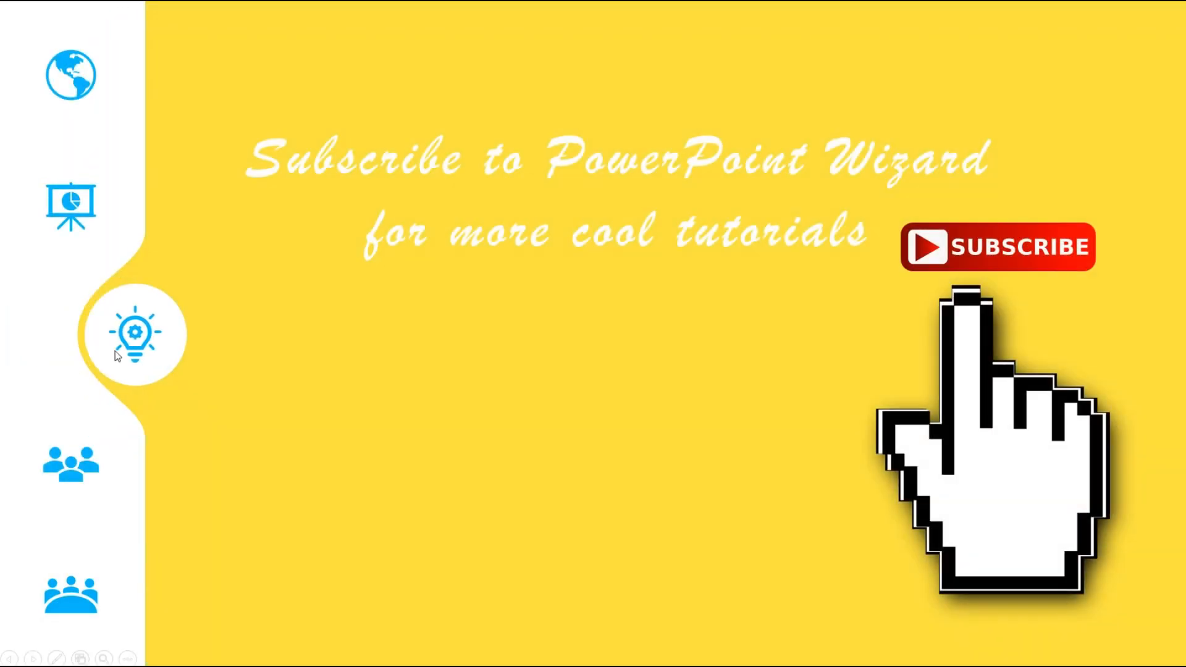